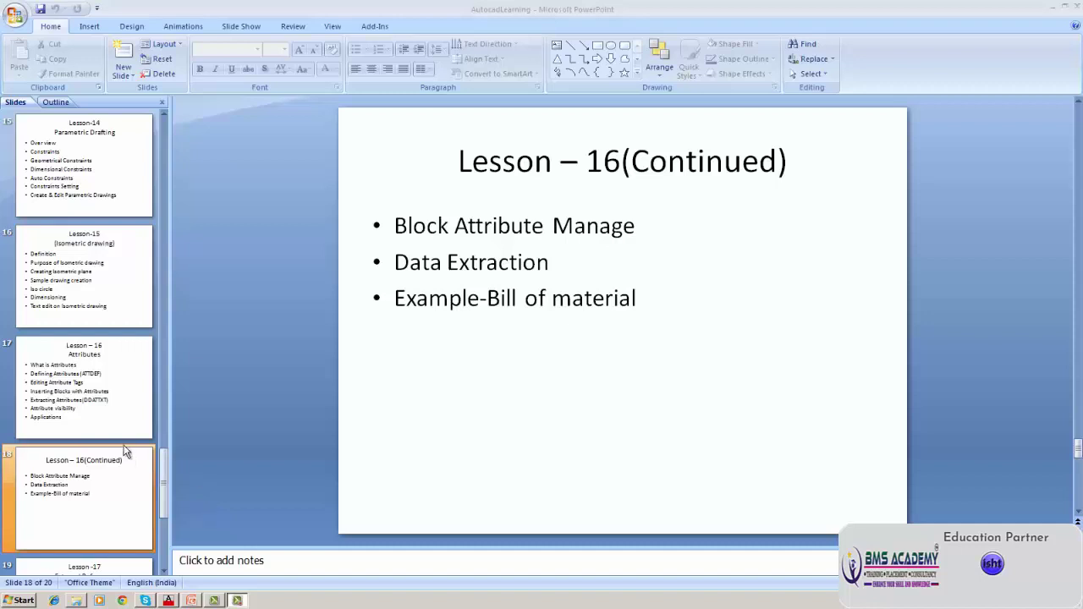
- Review the Lesson 16 Attributes slides, then return to the BOM.dwg circuit drawing
left_click(107, 399)
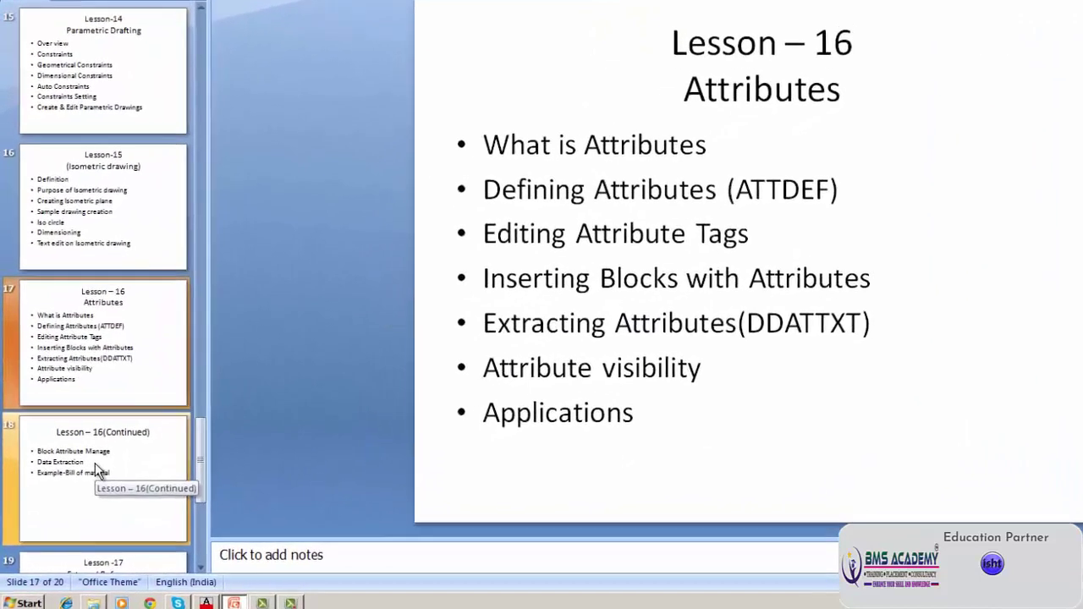
left_click(77, 483)
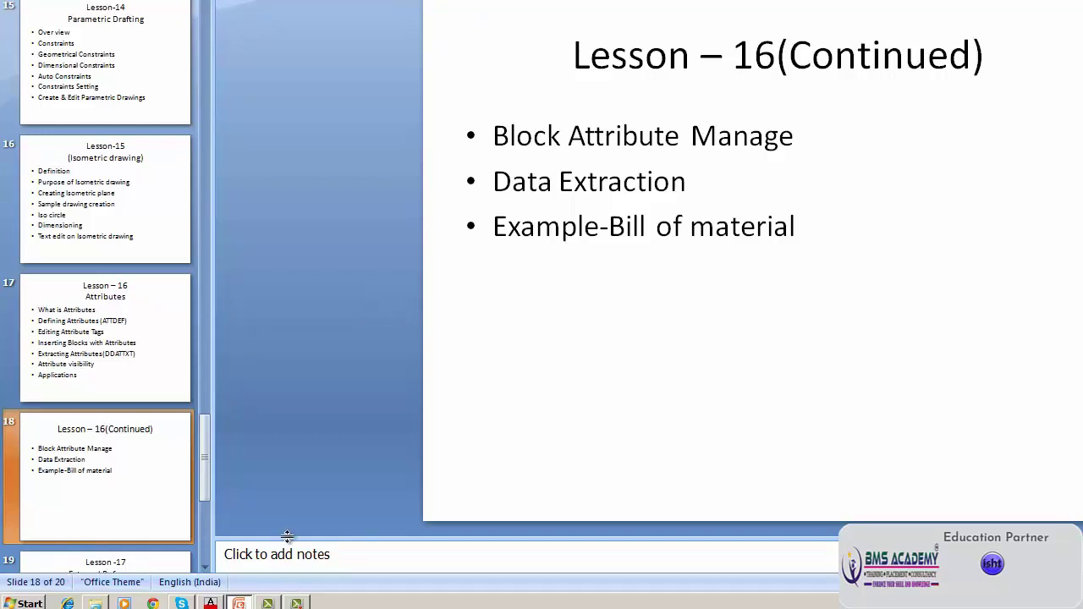
mouse_move(211, 604)
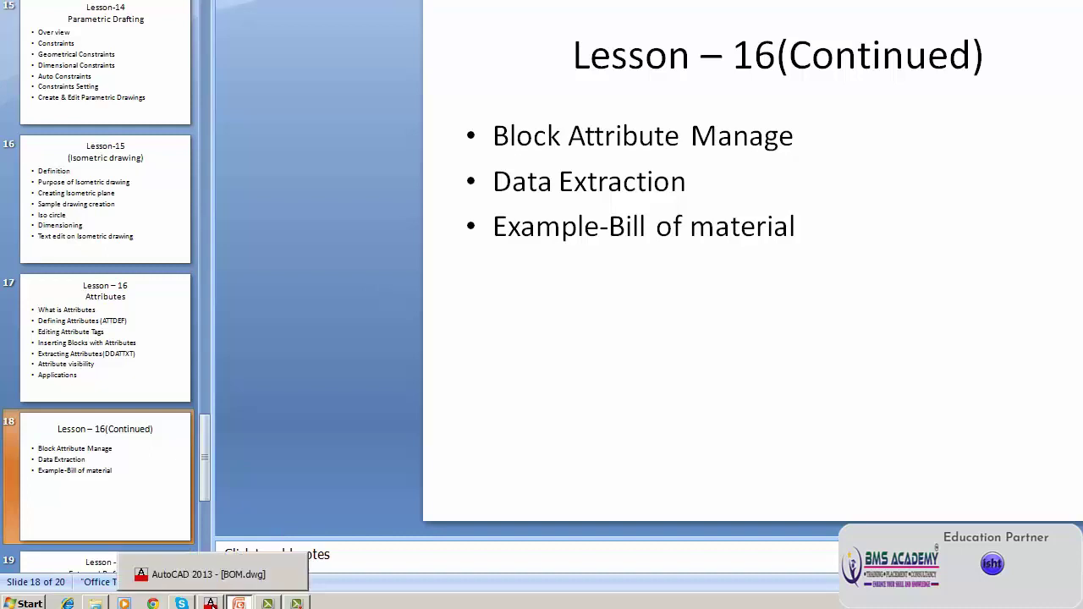
left_click(211, 604)
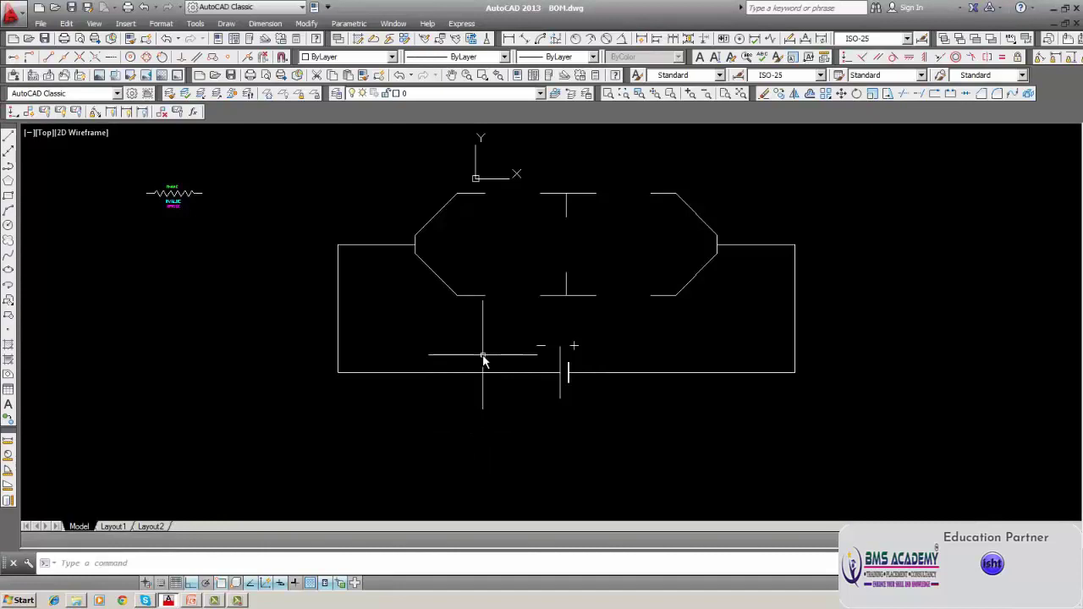
middle_click_drag(482, 357, 482, 368)
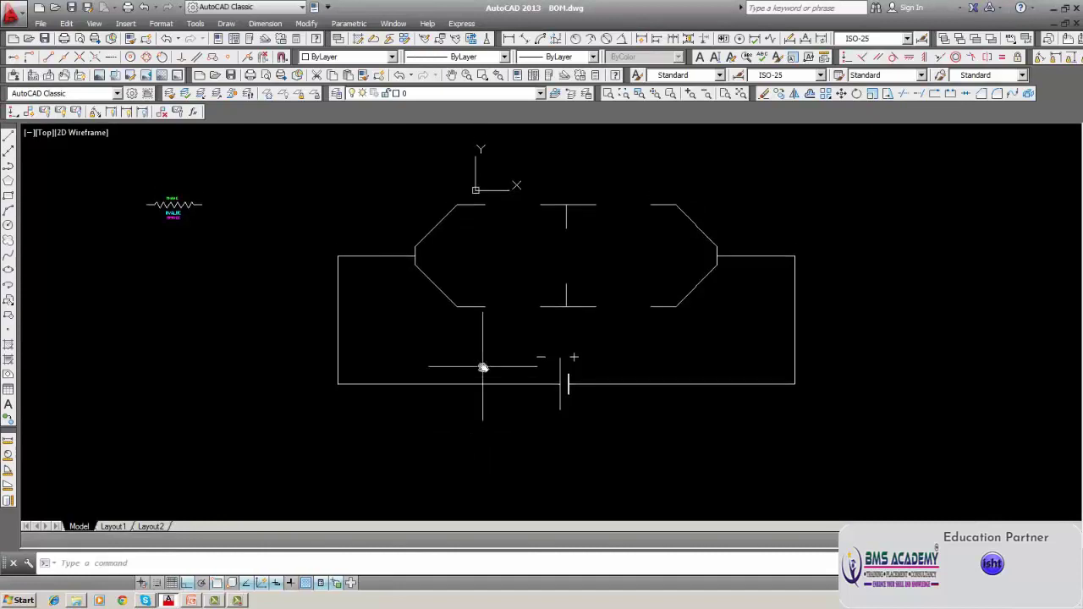
middle_click_drag(353, 359, 354, 368)
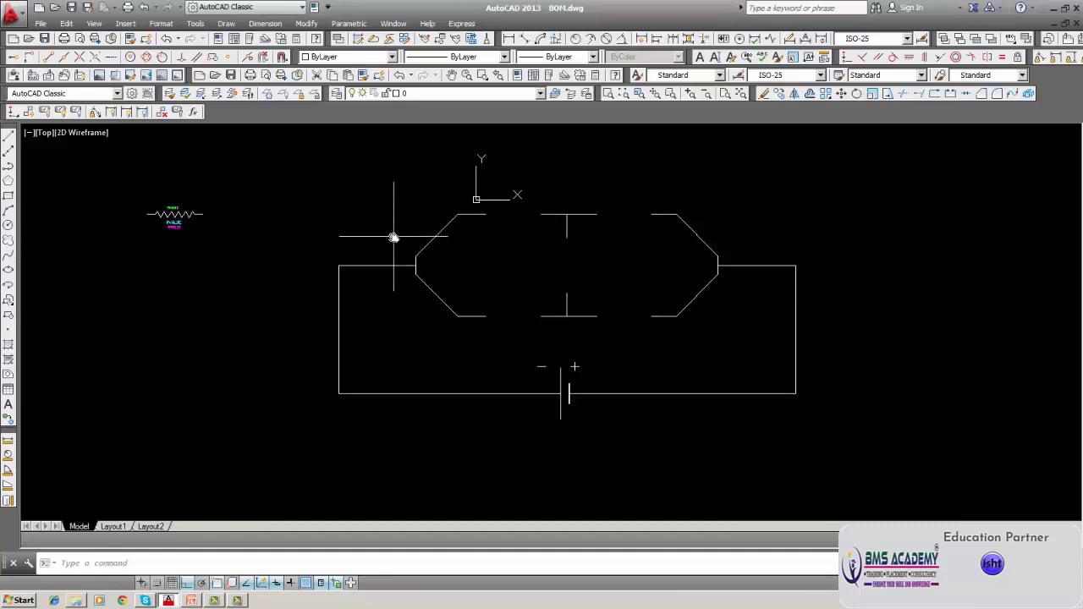
- Open BATTMAN for the Resistance block and scroll its RNAME, RVALUE, RPRICE list
left_click(441, 41)
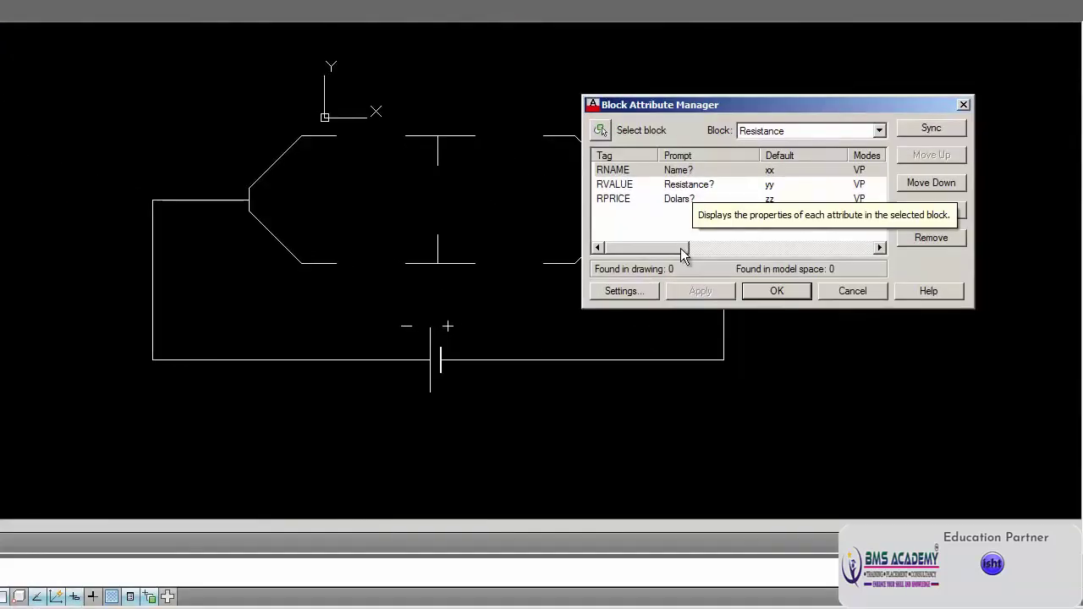
left_click(772, 305)
left_click_drag(689, 253, 874, 258)
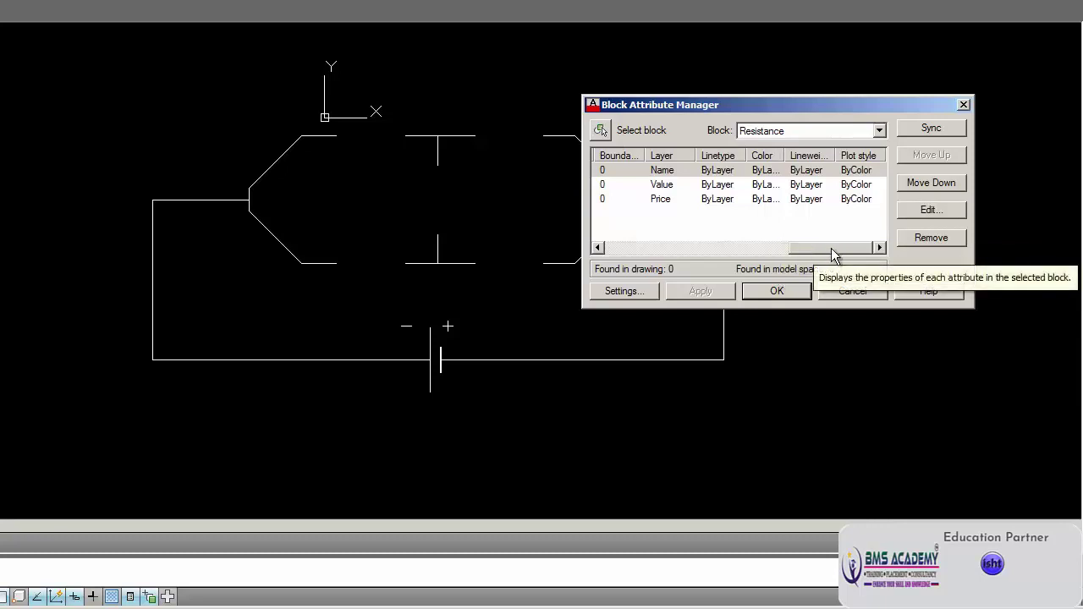
left_click_drag(837, 251, 649, 265)
left_click_drag(756, 250, 626, 250)
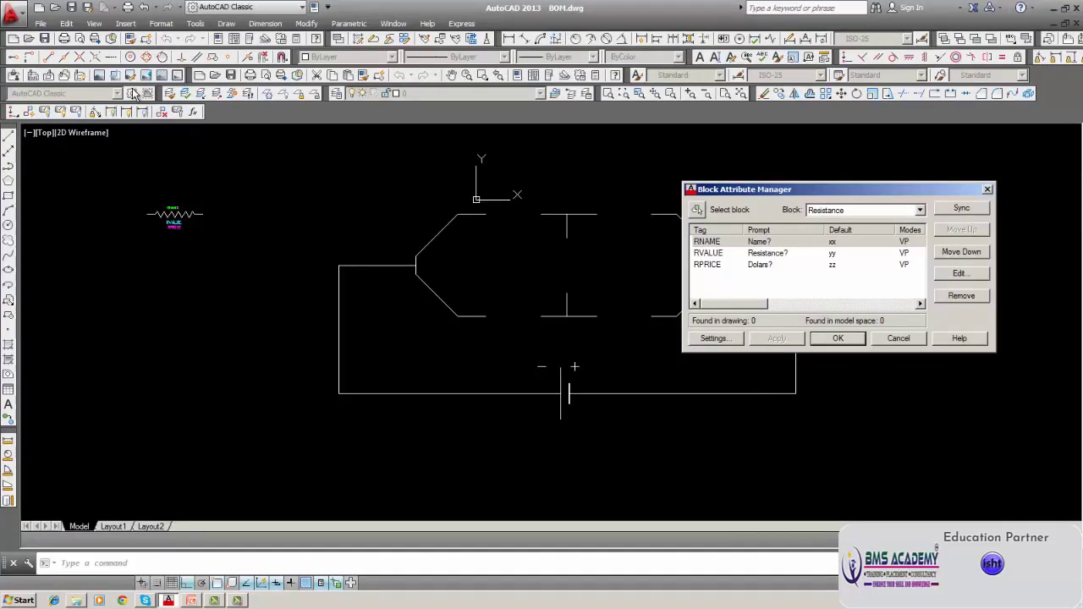
- Close the attribute manager and zoom in on the resistor block
key("Escape")
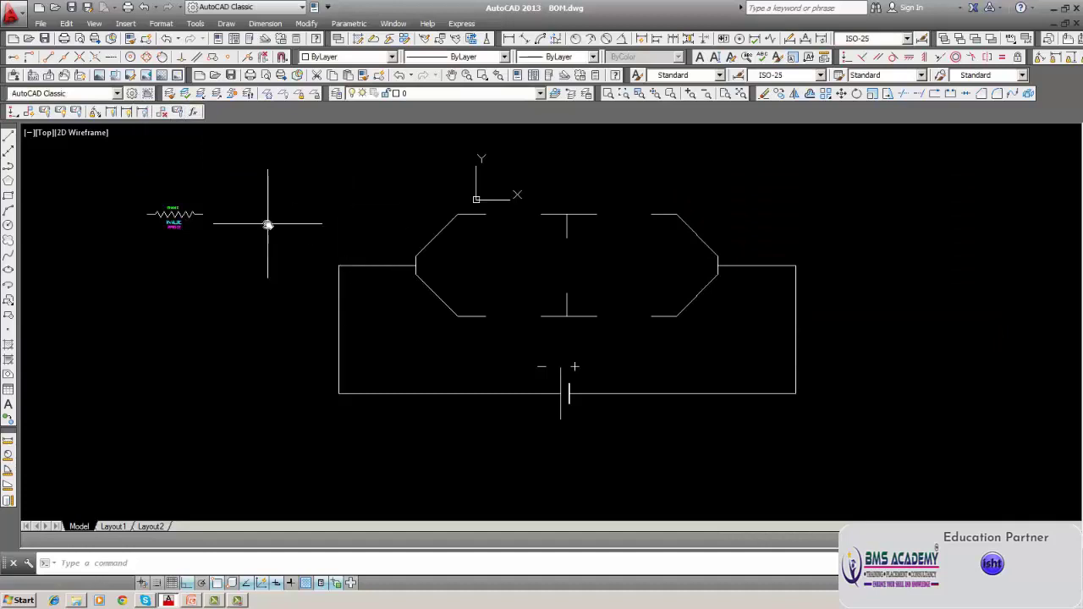
middle_click_drag(267, 224, 454, 242)
scroll(313, 243, "up", 8)
middle_click_drag(324, 246, 149, 309)
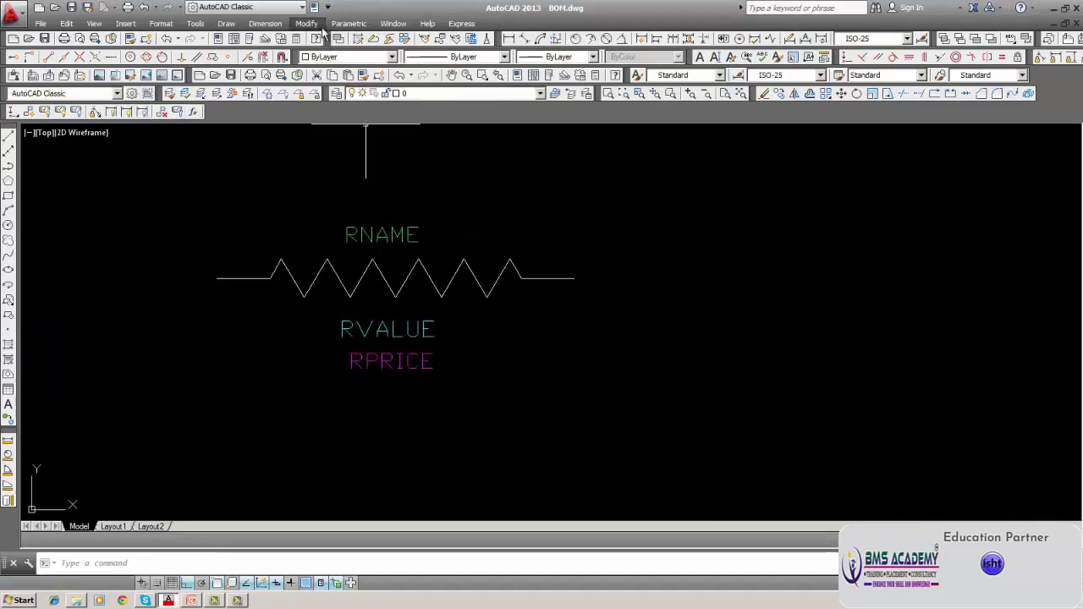
- Bring up the Modify II toolbar and reopen the Block Attribute Manager from it
left_click(279, 25)
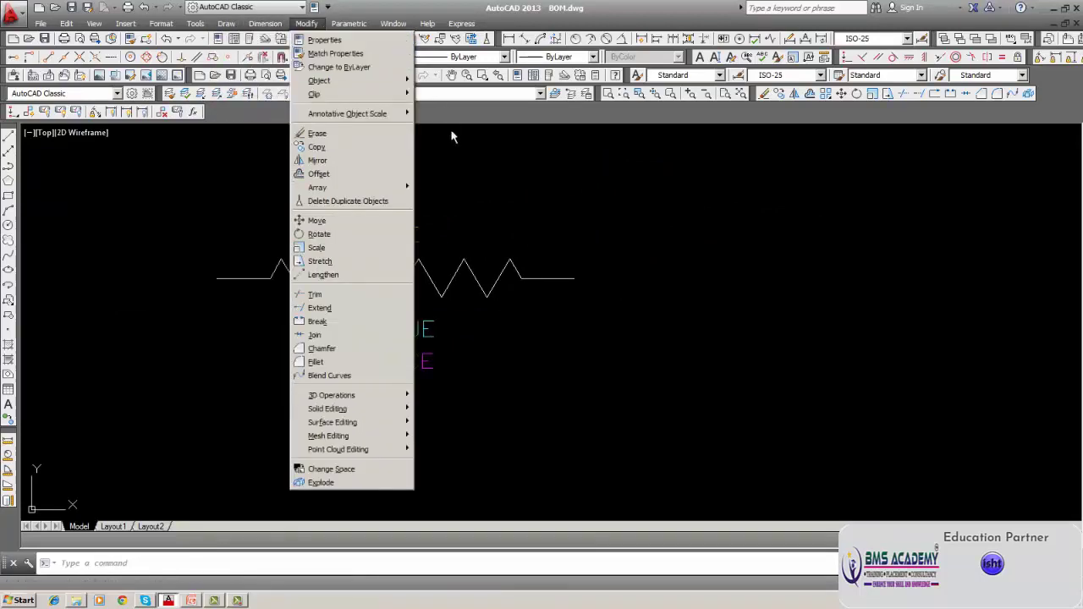
left_click(456, 163)
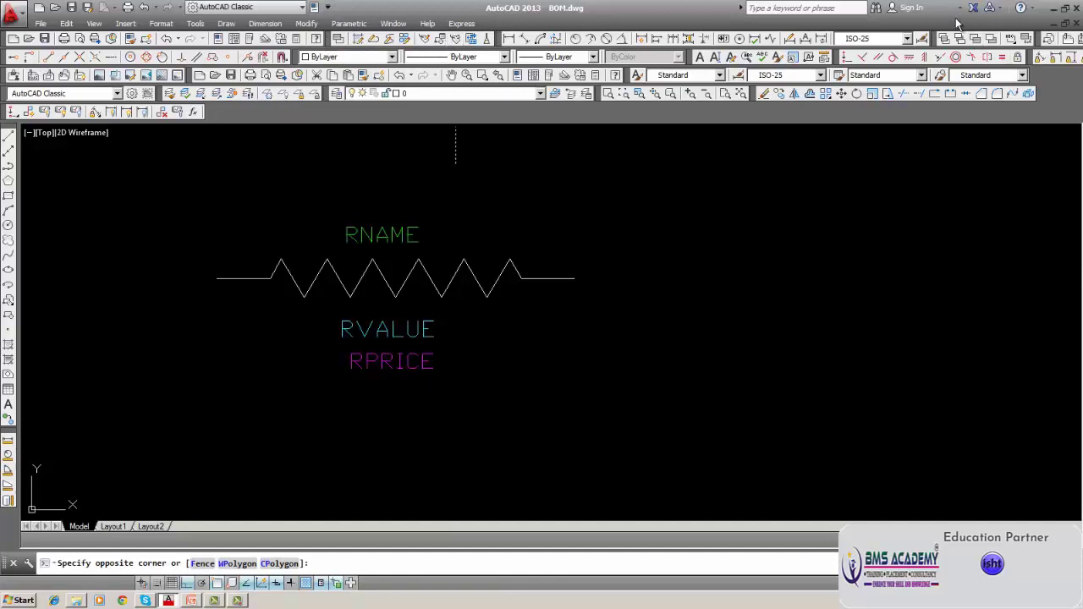
left_click(950, 108)
right_click(943, 113)
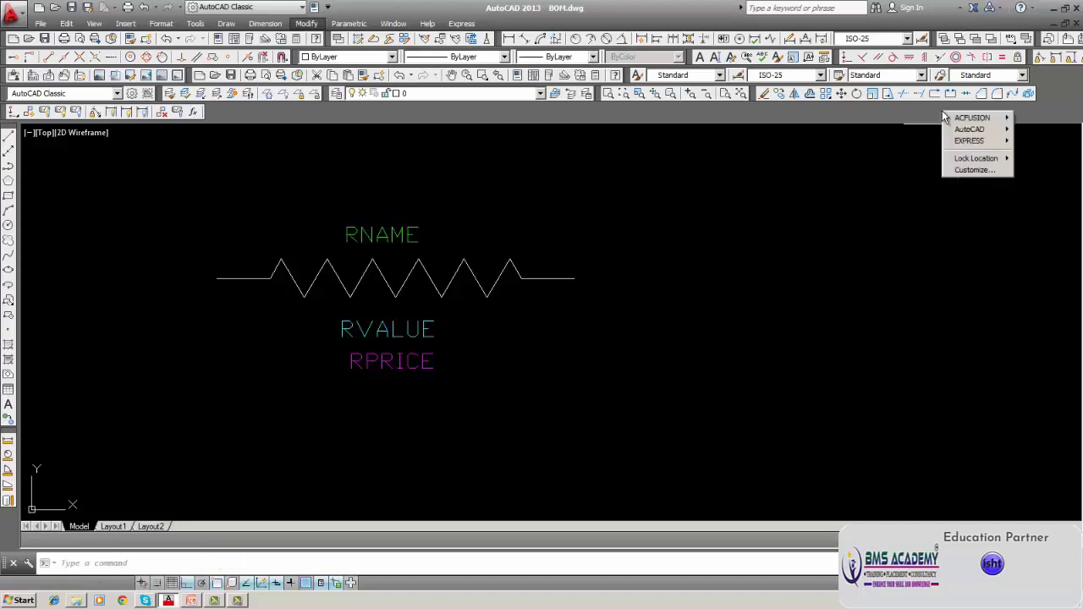
mouse_move(946, 129)
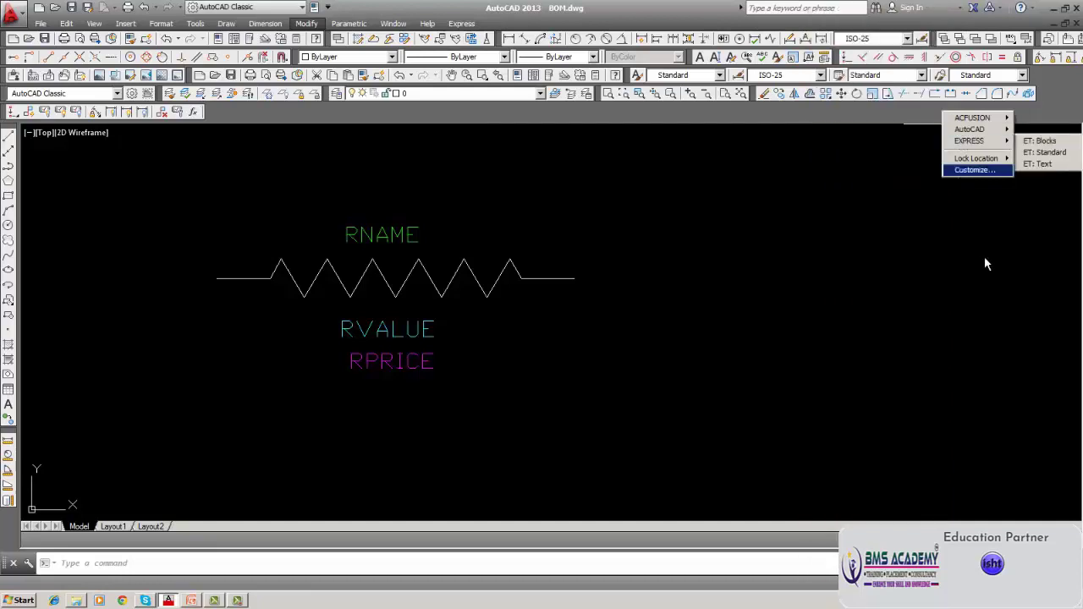
left_click(423, 39)
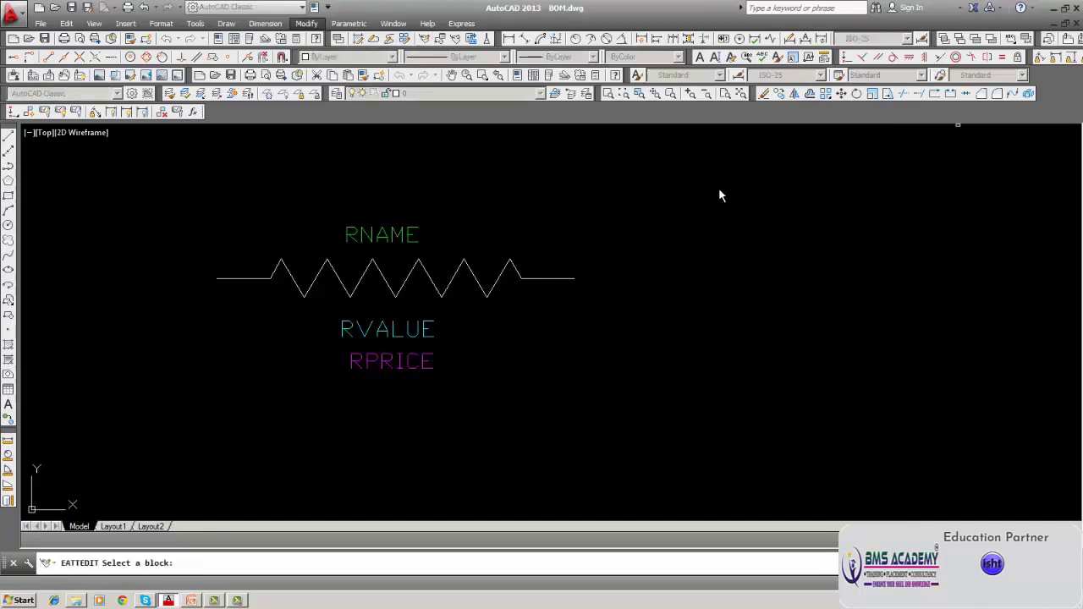
left_click(440, 40)
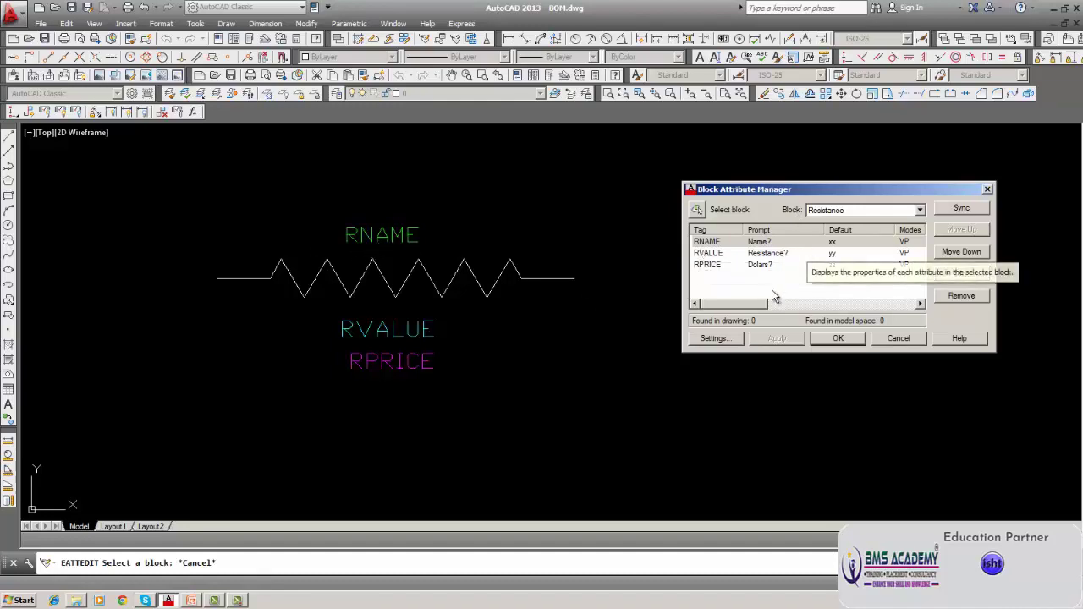
left_click_drag(765, 306, 813, 313)
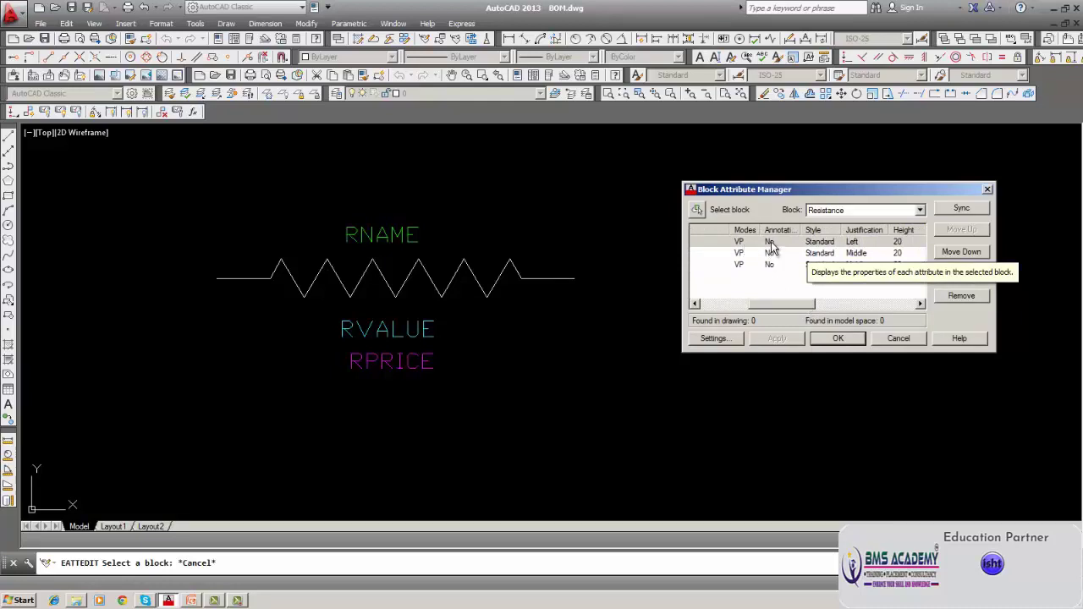
left_click_drag(783, 303, 796, 304)
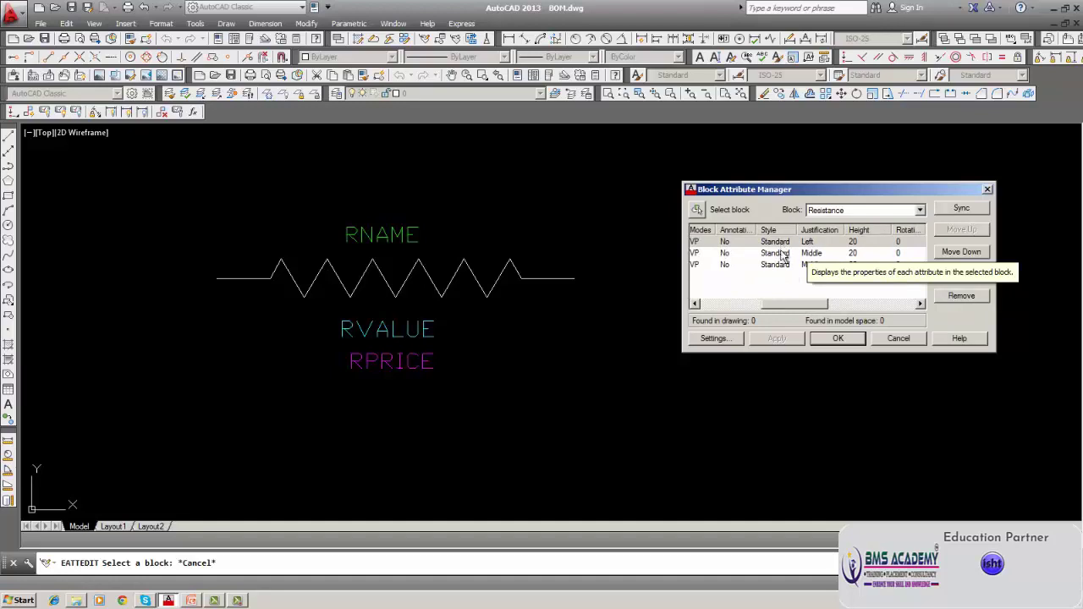
left_click_drag(784, 304, 799, 309)
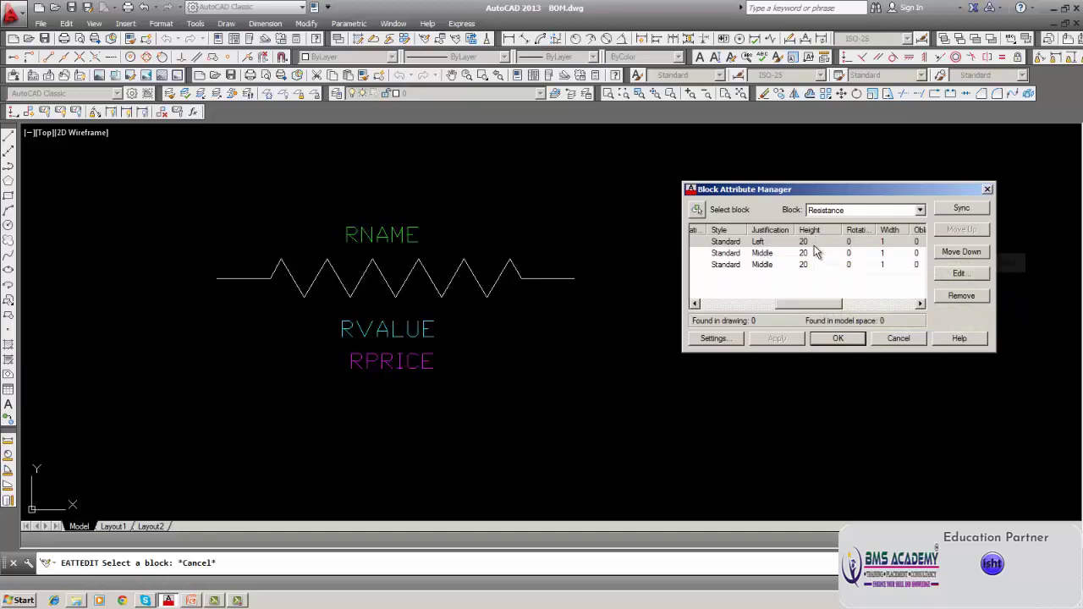
left_click_drag(815, 303, 827, 302)
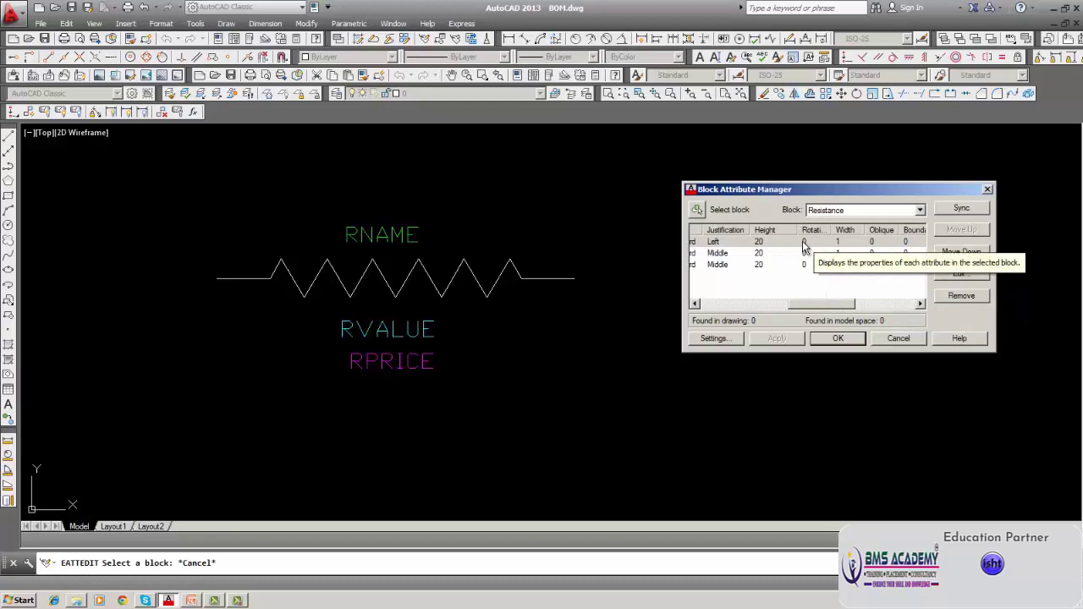
left_click_drag(825, 302, 827, 303)
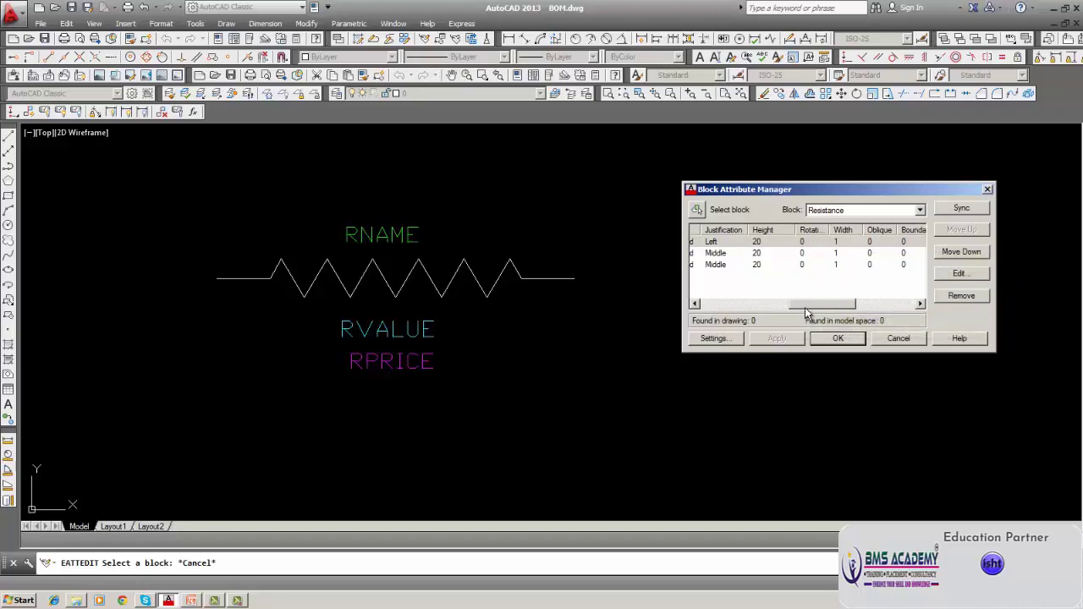
left_click_drag(805, 310, 847, 312)
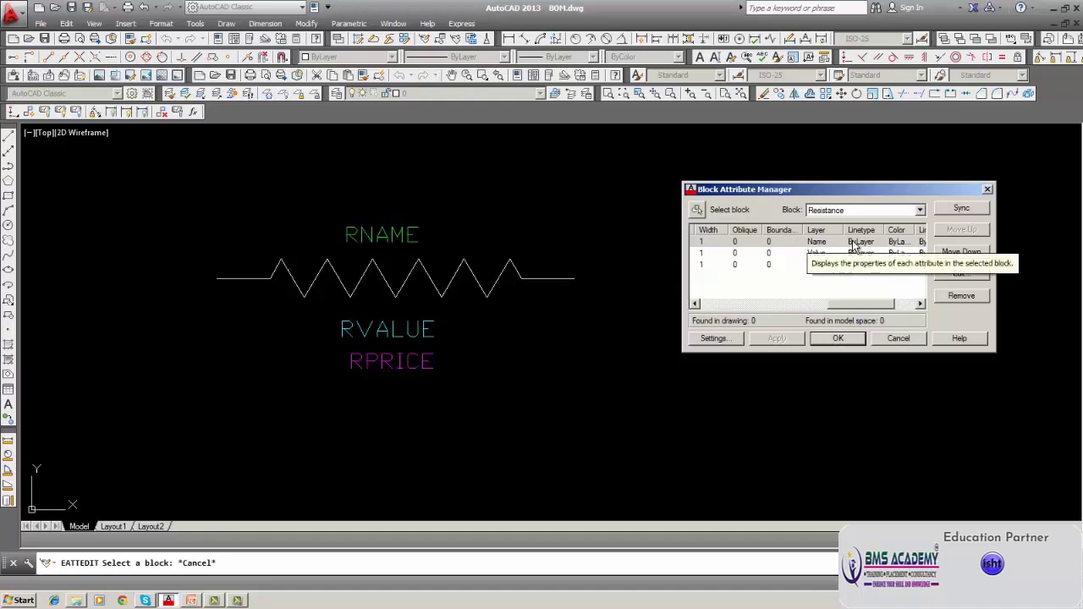
left_click(920, 303)
left_click(921, 303)
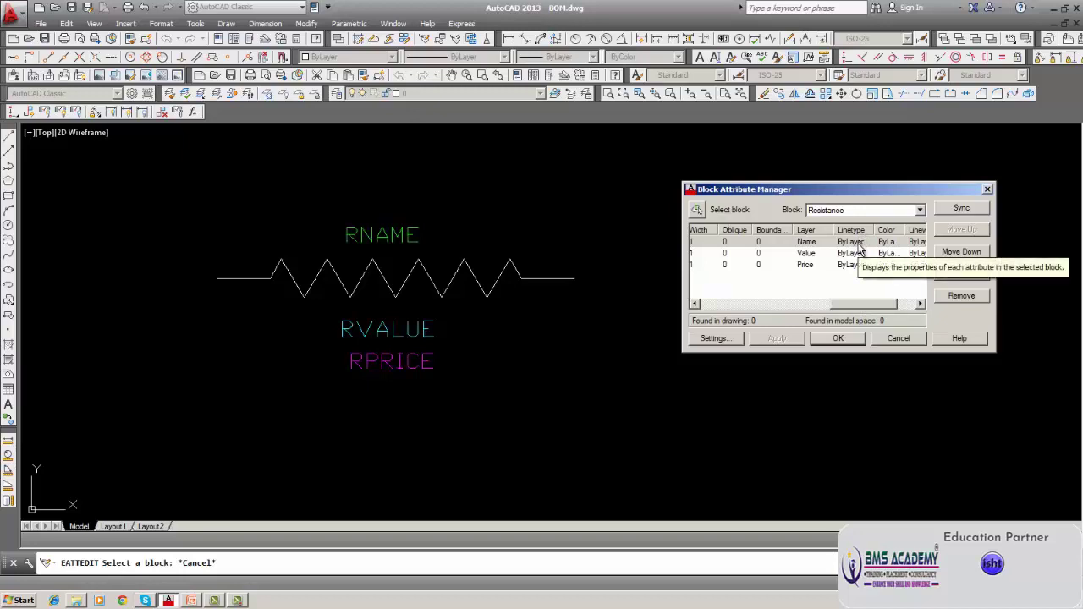
left_click(890, 243)
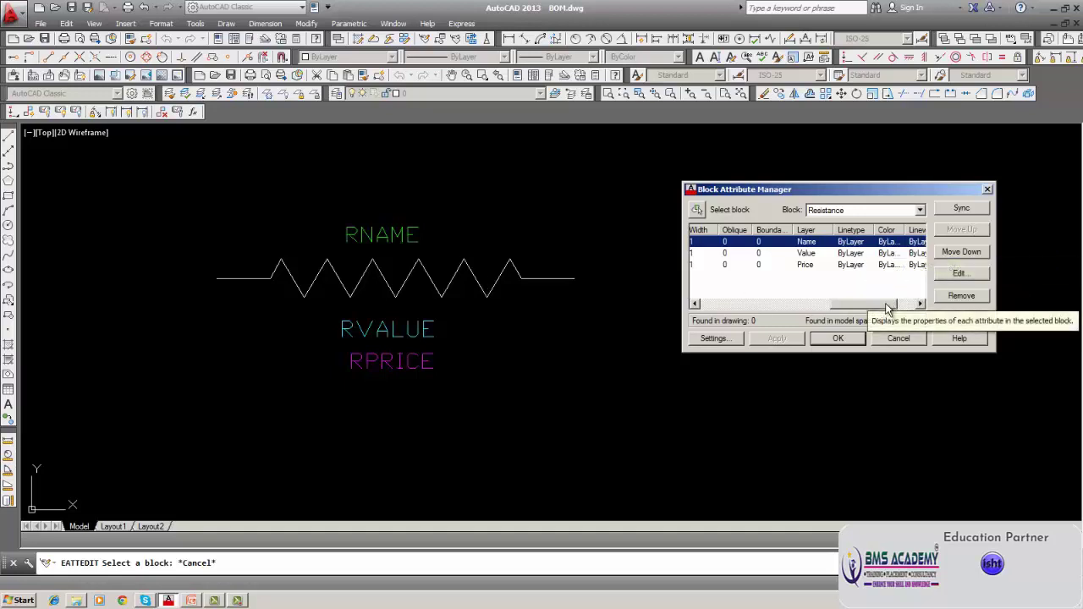
left_click_drag(888, 308, 909, 309)
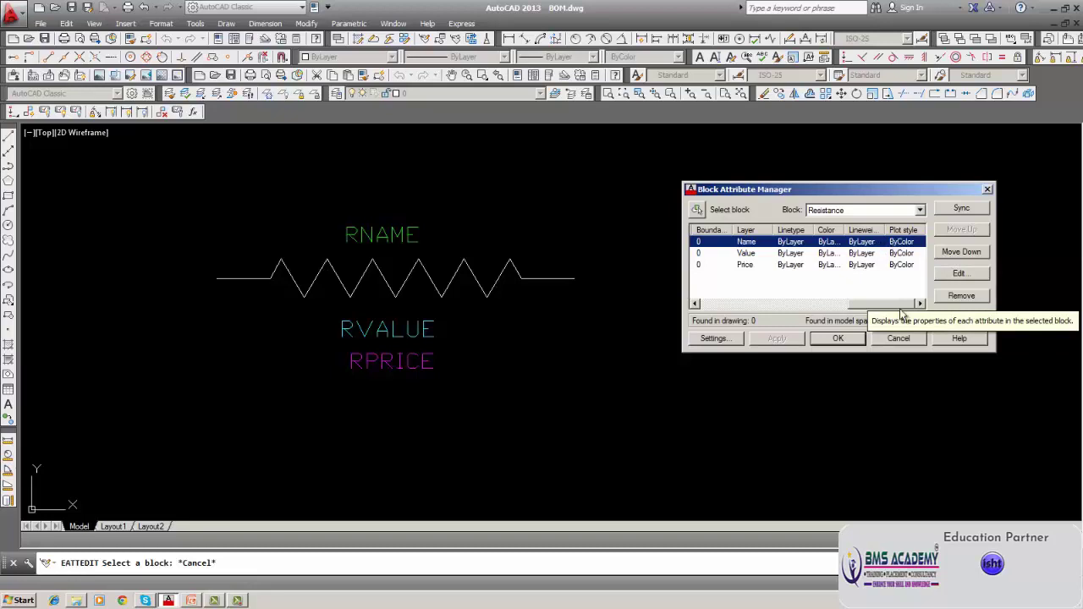
left_click_drag(898, 307, 734, 310)
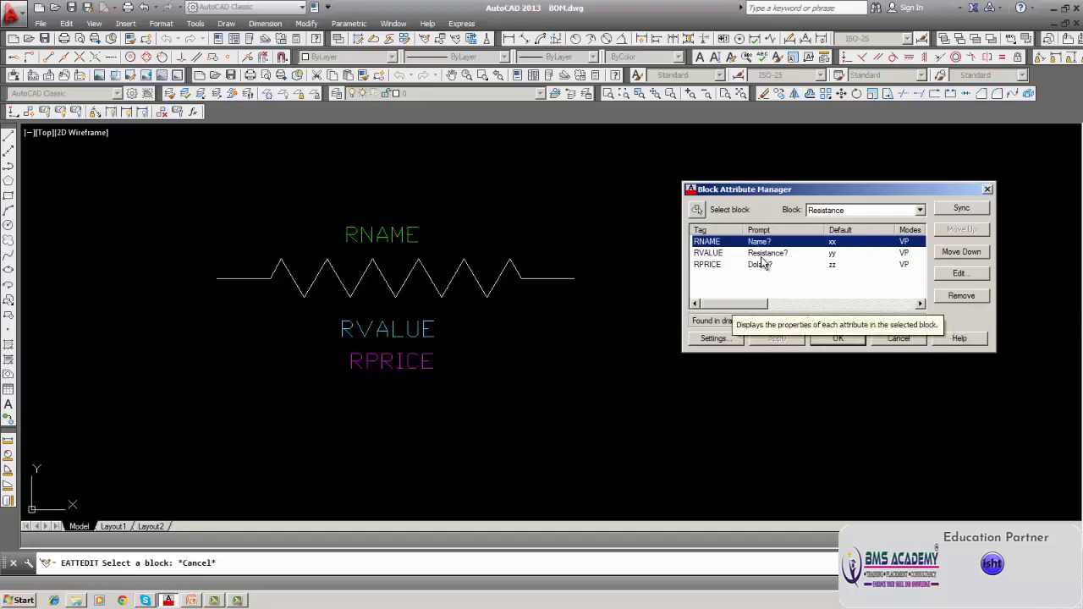
left_click_drag(759, 306, 797, 305)
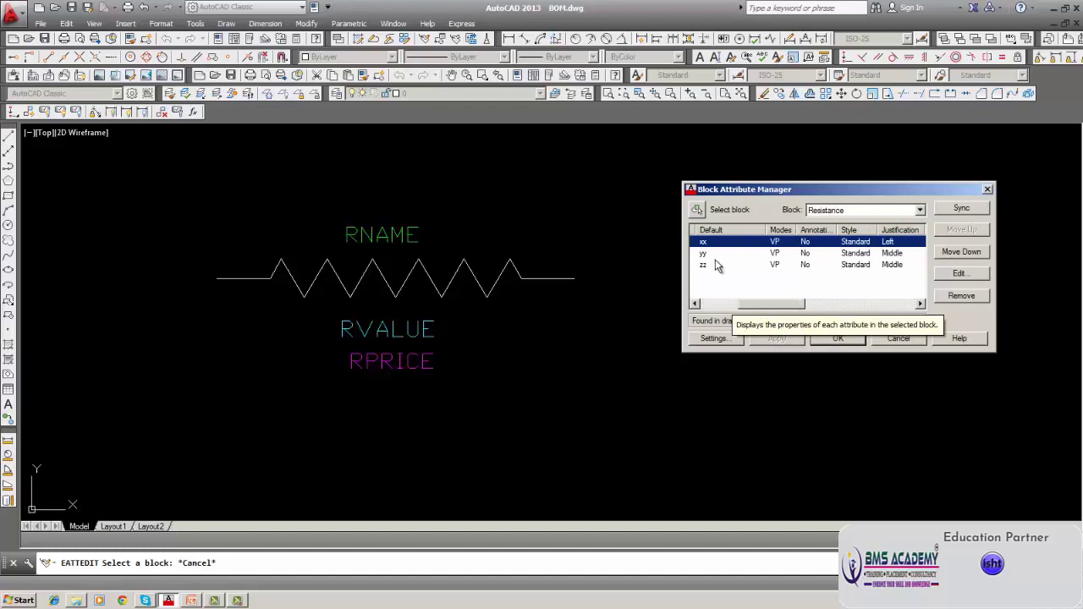
mouse_move(791, 304)
left_mouse_down()
mouse_move(853, 305)
mouse_move(744, 306)
left_mouse_up()
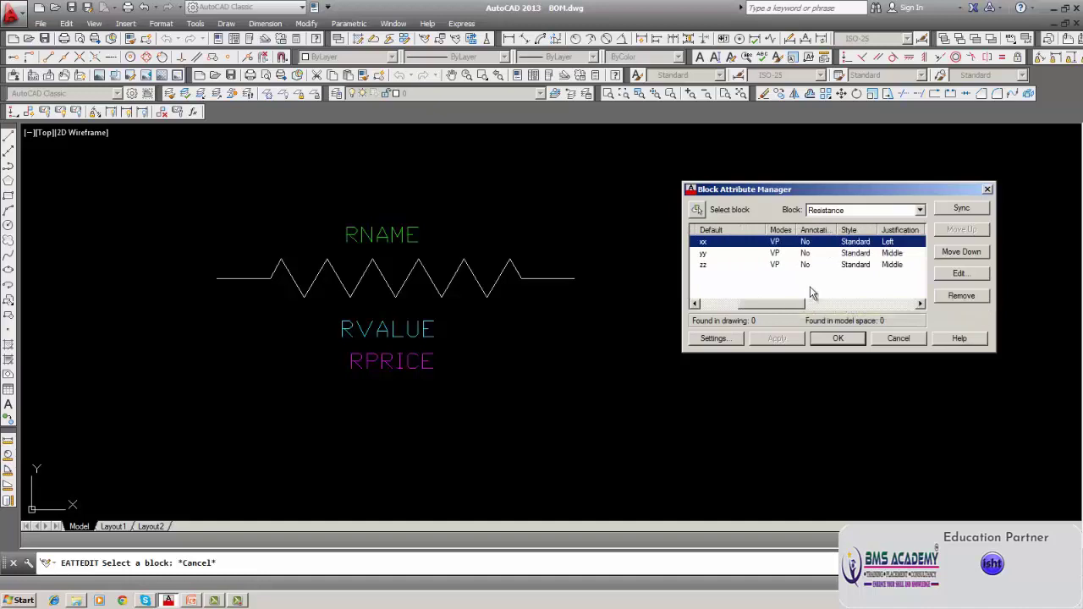
- Clear all property columns, then list the Prompt and Default columns
left_click(714, 339)
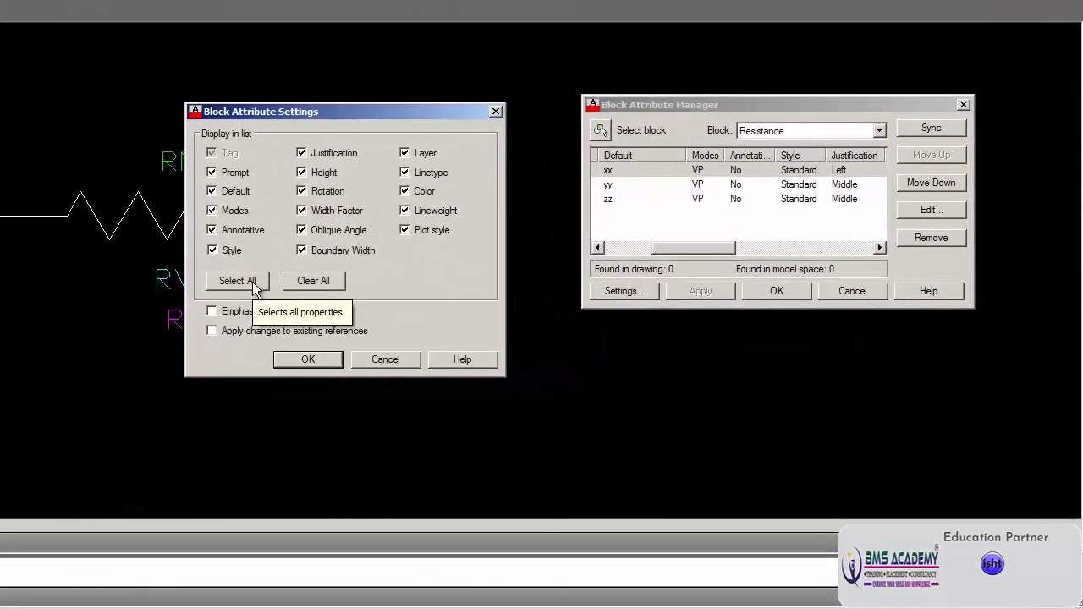
left_click(308, 284)
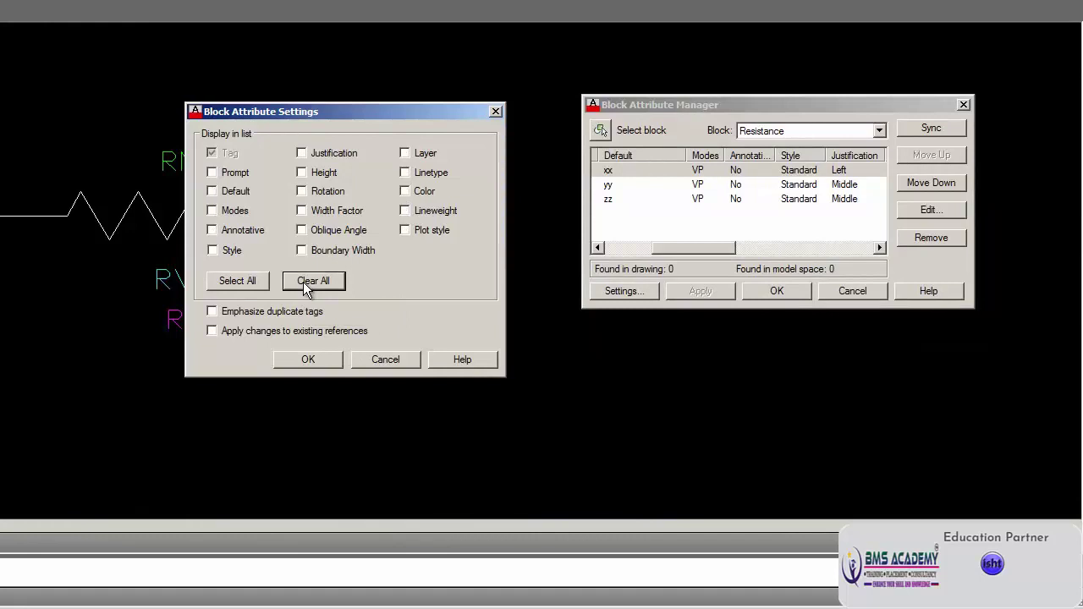
left_click(308, 359)
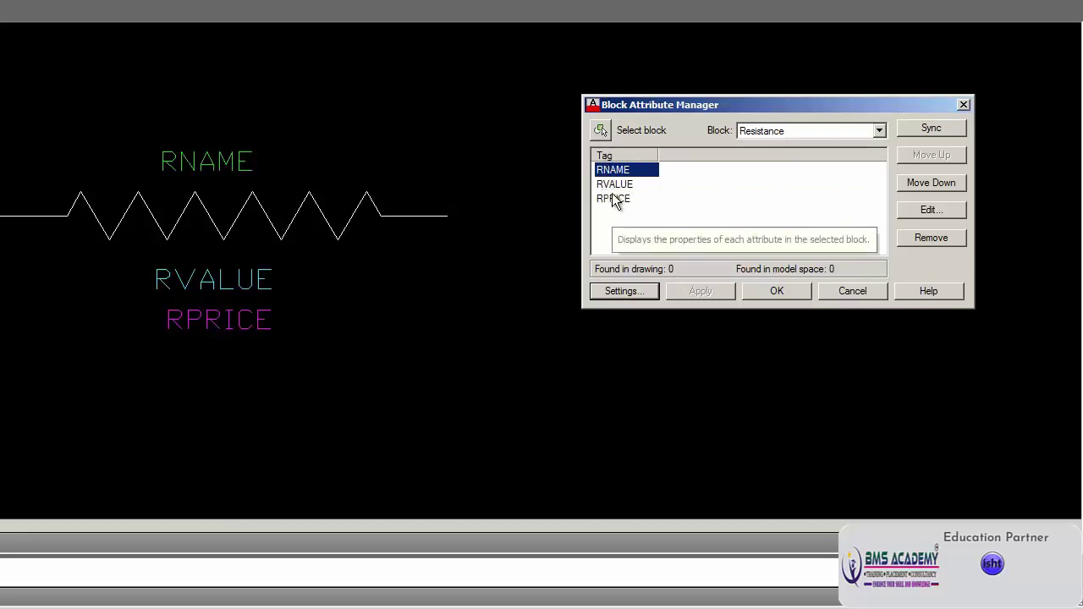
left_click(621, 291)
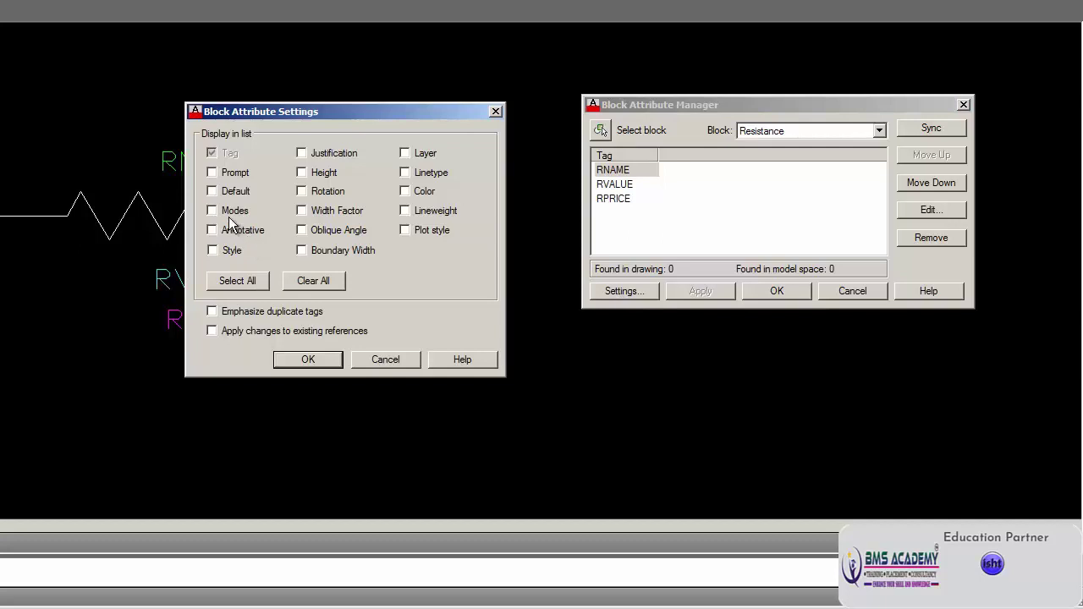
left_click(211, 173)
left_click(336, 361)
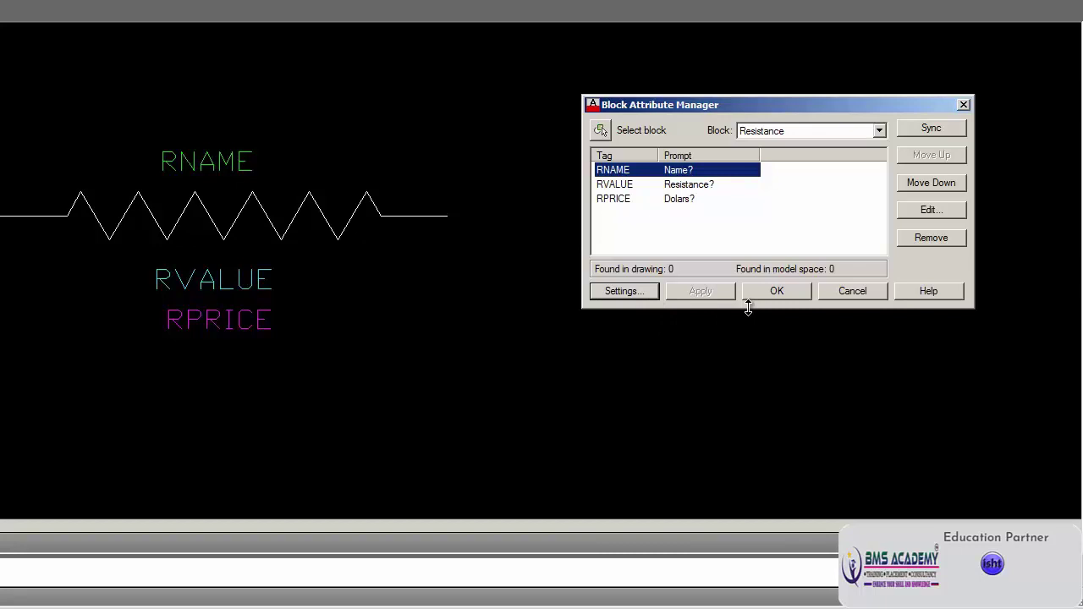
left_click(610, 296)
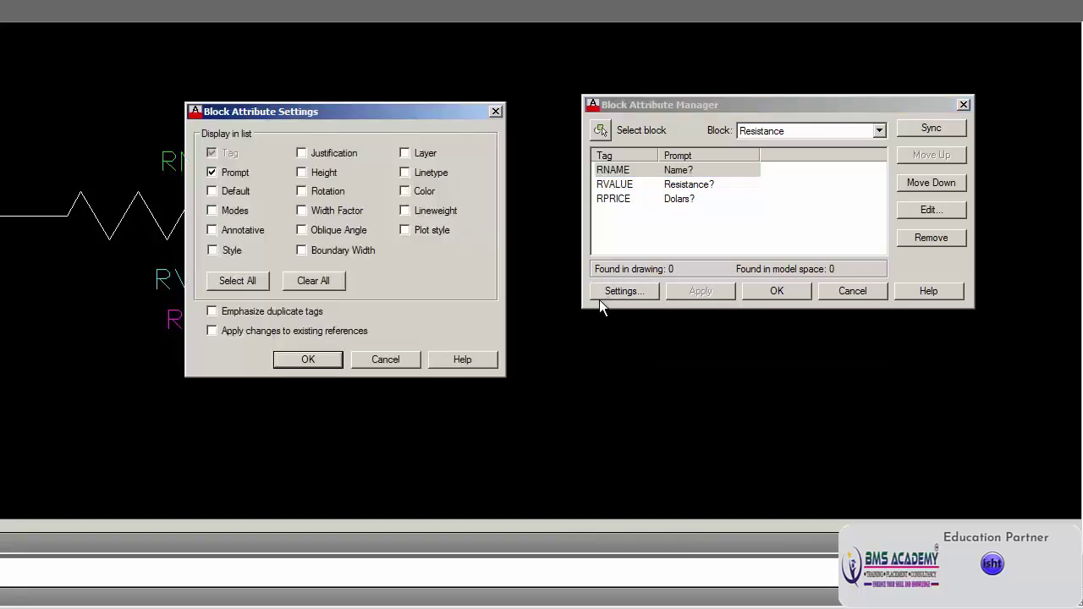
left_click(212, 190)
left_click(304, 359)
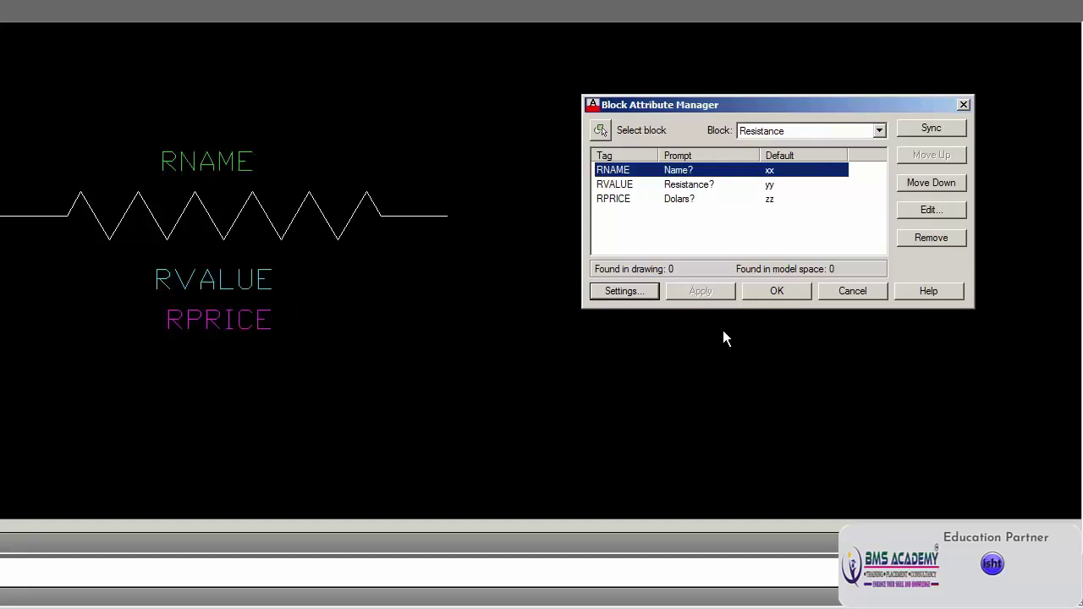
- Add the Modes and Annotative columns to the attribute list
left_click(610, 295)
left_click(212, 210)
left_click(330, 359)
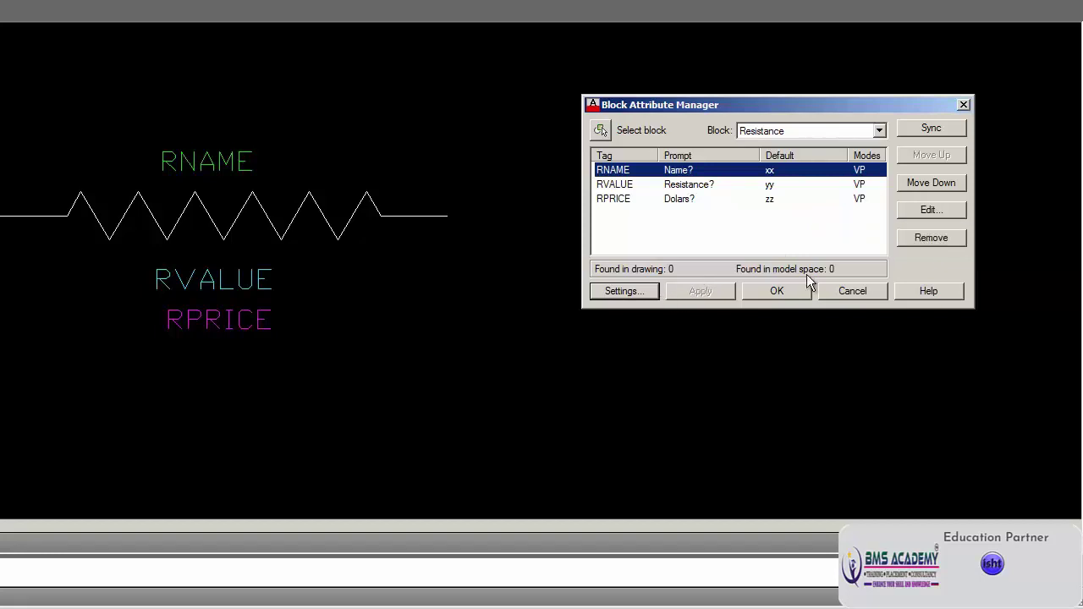
left_click(648, 291)
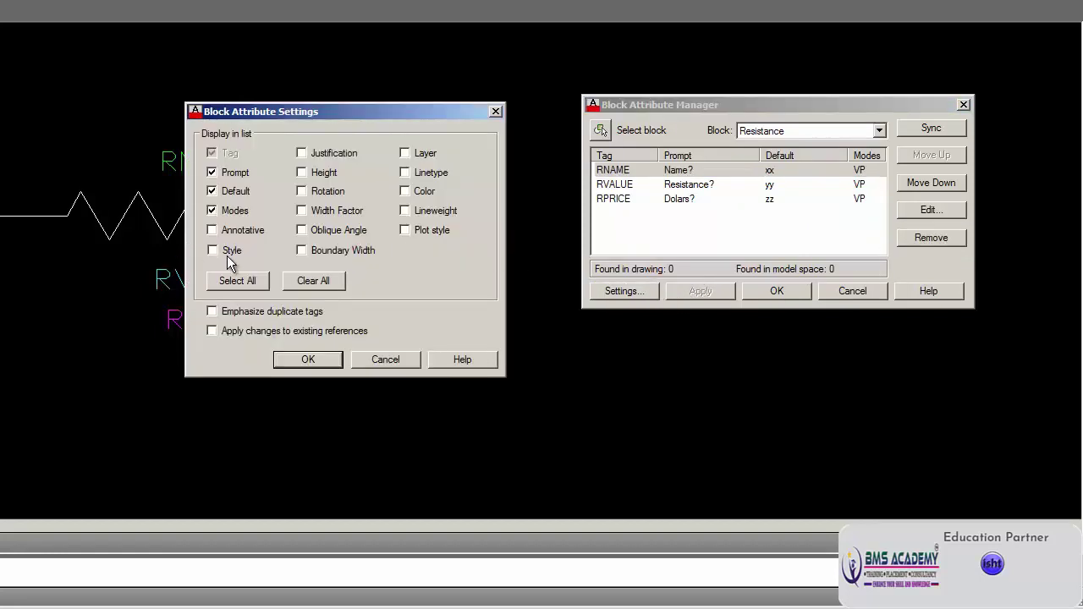
left_click(212, 231)
left_click(308, 360)
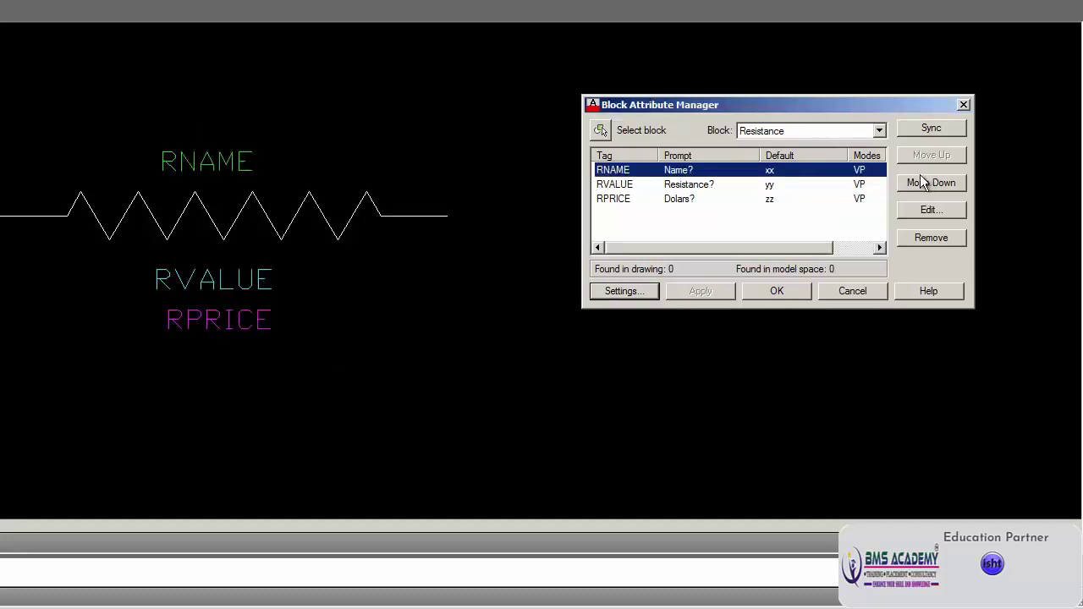
left_click(880, 247)
left_click(880, 247)
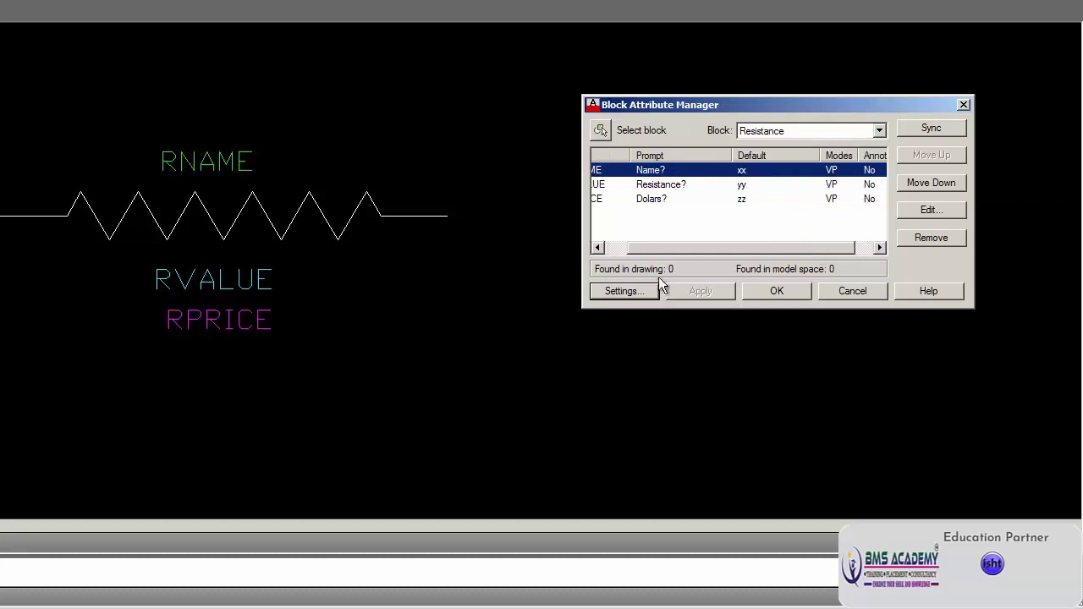
- Add the Style and Justification columns to the attribute list
left_click(638, 291)
left_click(224, 254)
left_click(294, 363)
left_click_drag(753, 250, 835, 244)
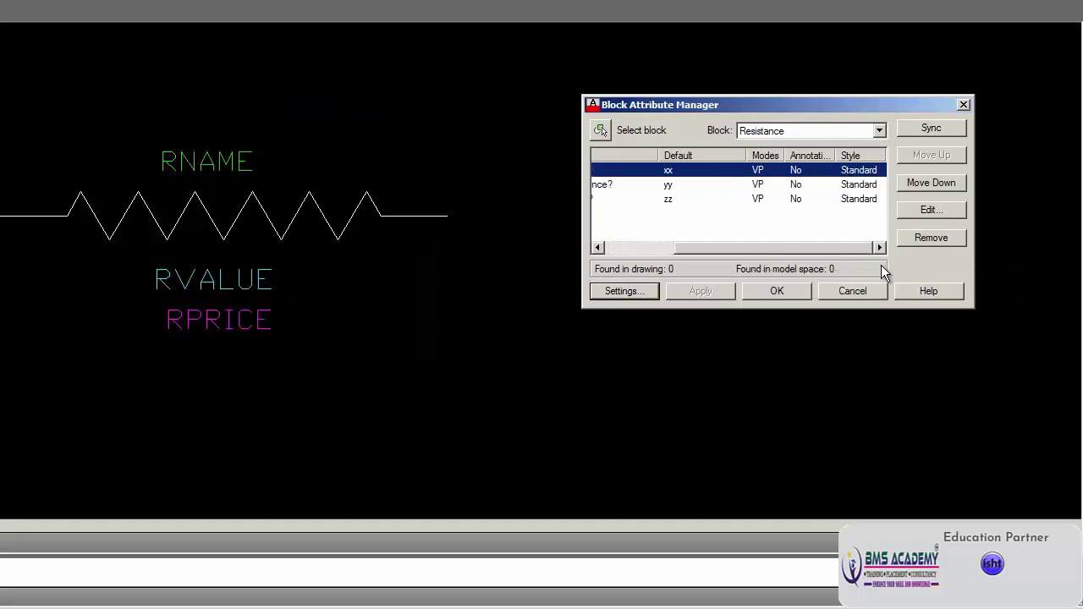
left_click(622, 291)
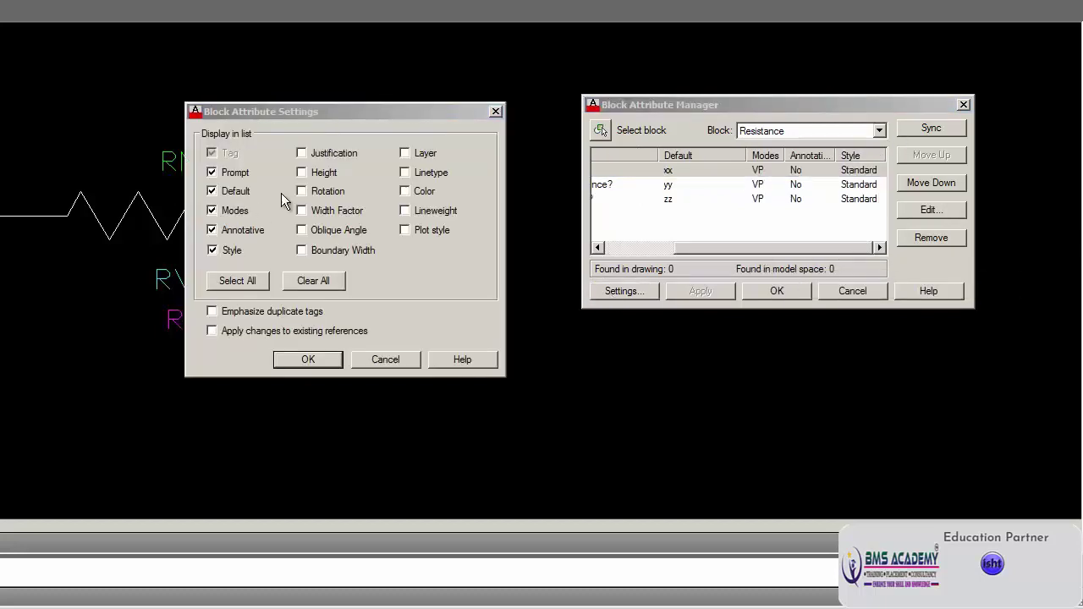
left_click(301, 153)
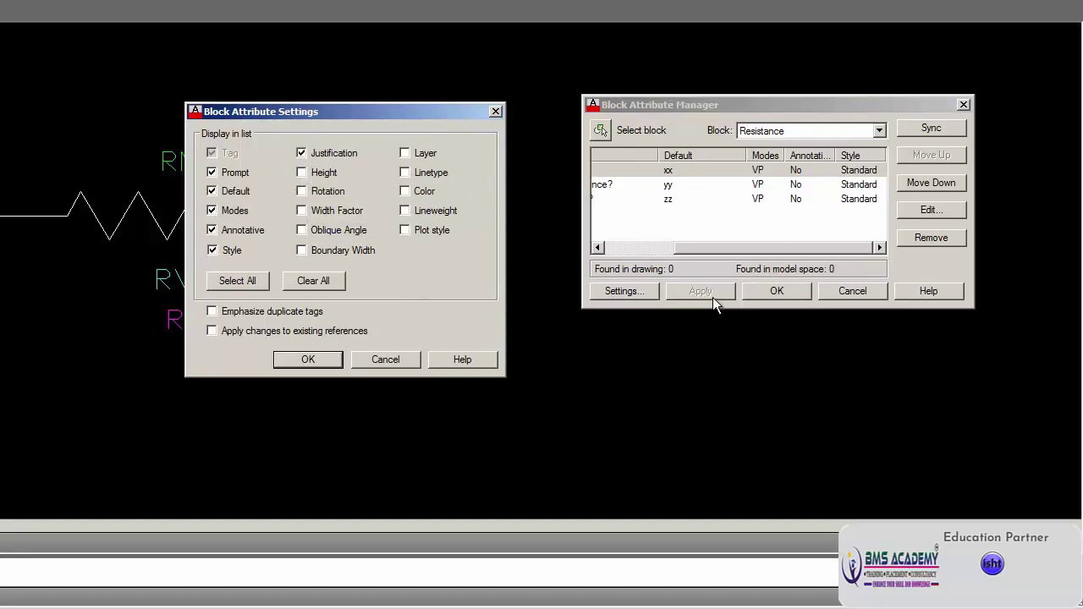
left_click(307, 362)
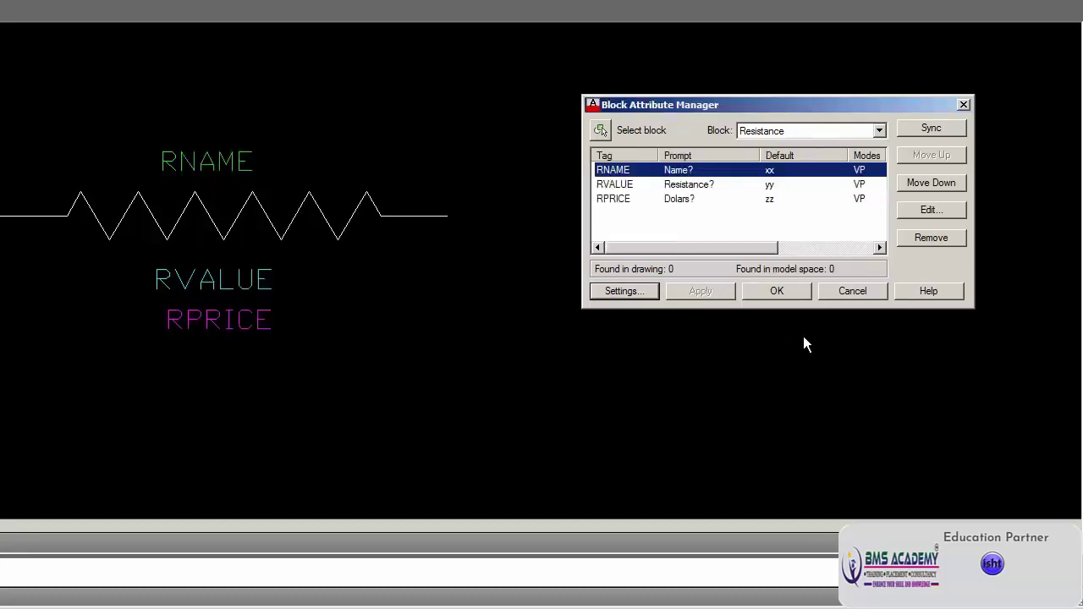
left_click_drag(746, 249, 834, 248)
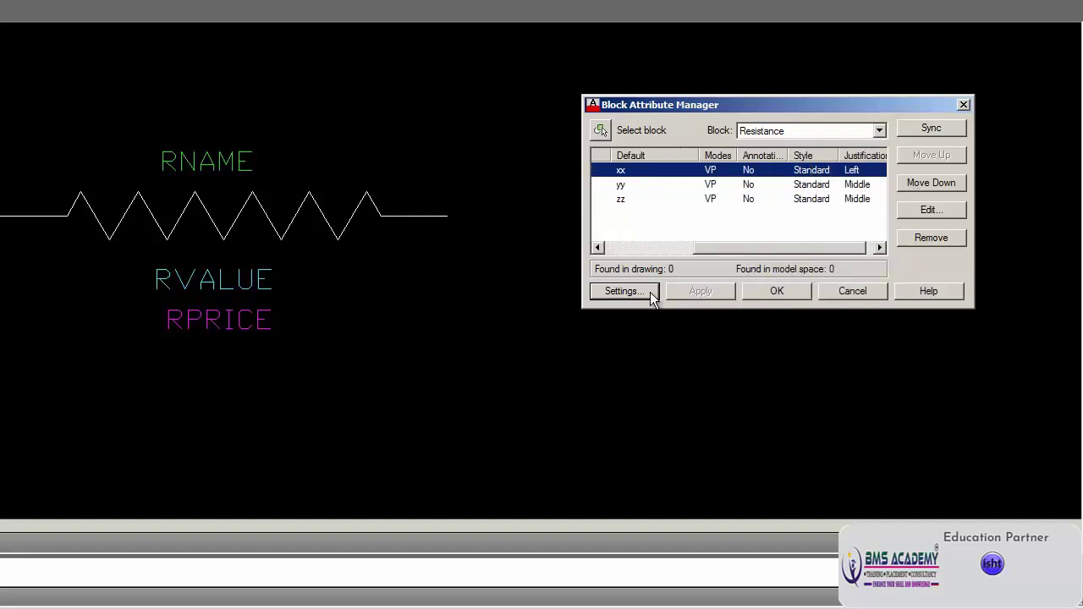
- Select all properties so every attribute column, including layer and colour, is listed
left_click(623, 291)
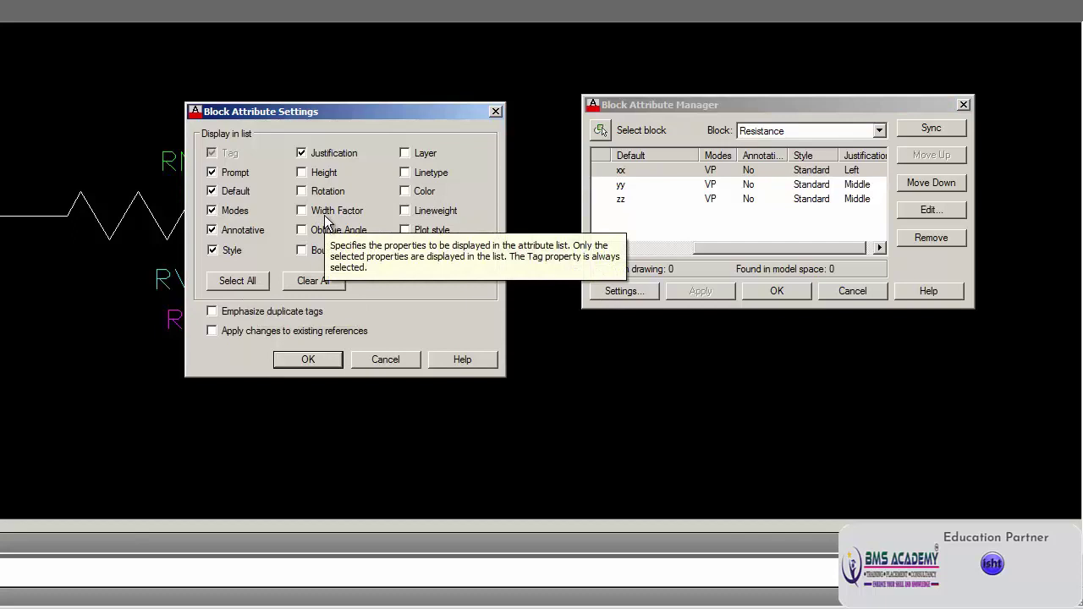
left_click(228, 285)
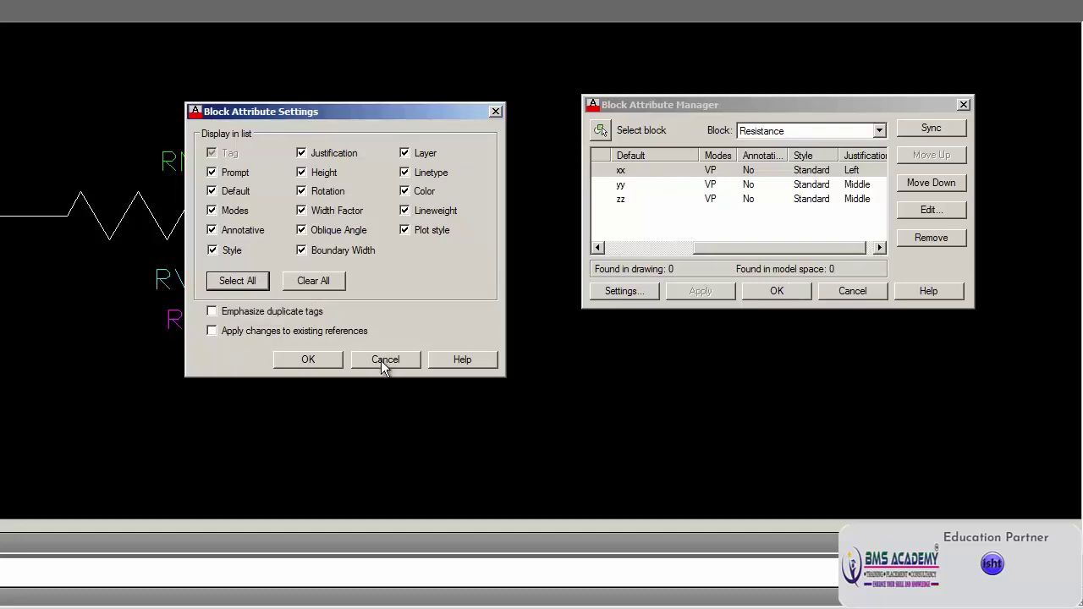
left_click(308, 359)
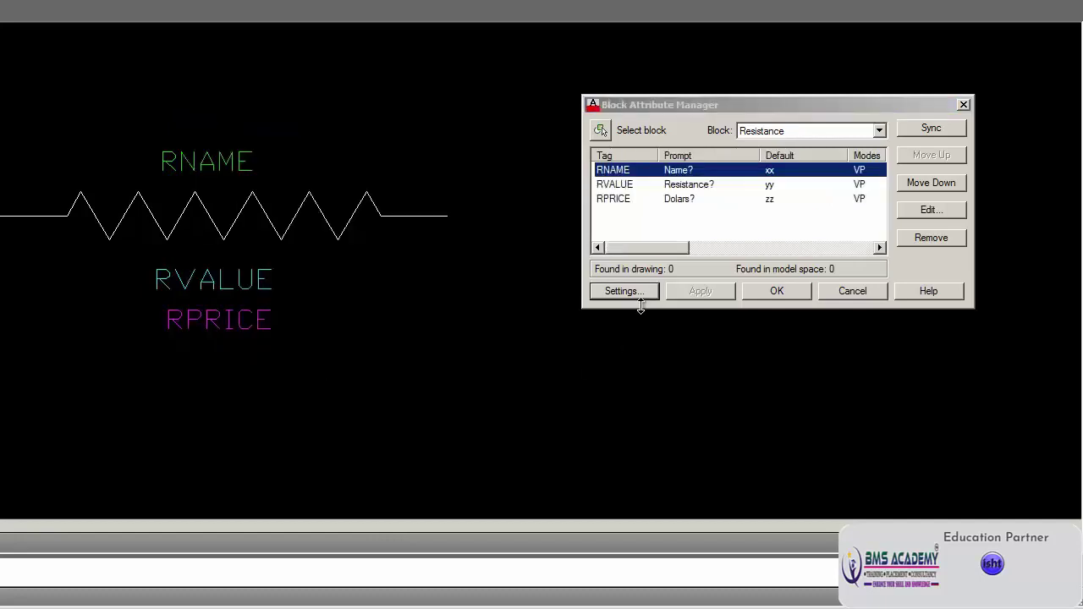
left_click_drag(640, 250, 811, 253)
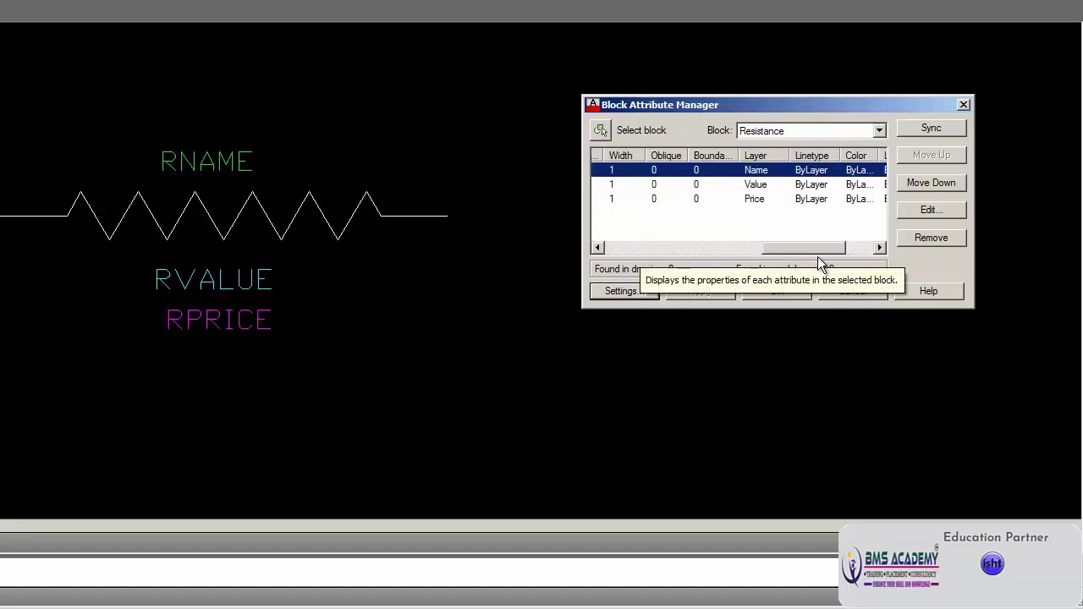
left_click(928, 211)
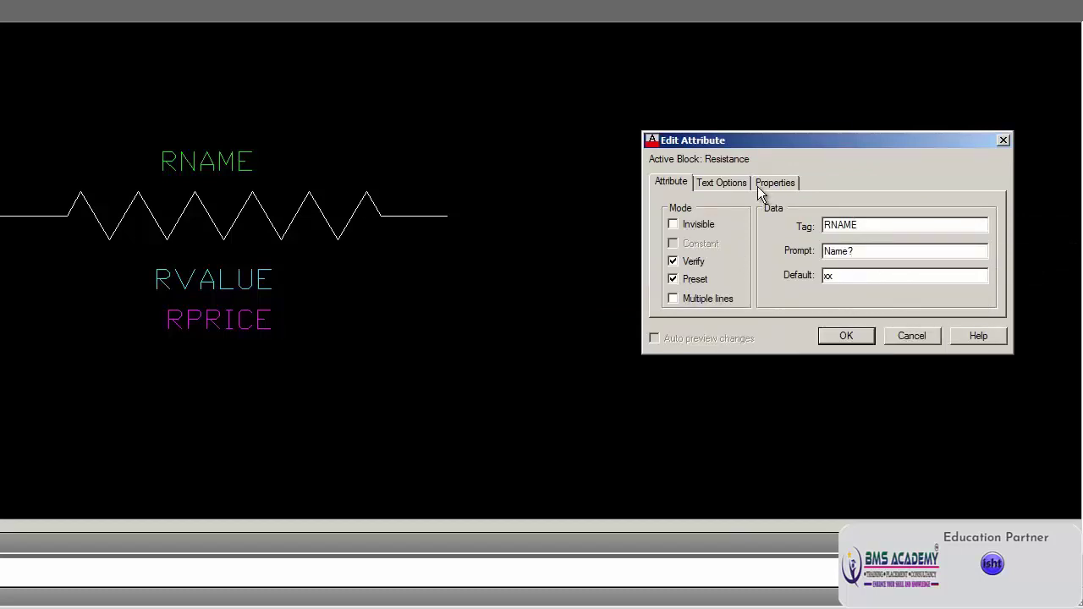
left_click(723, 186)
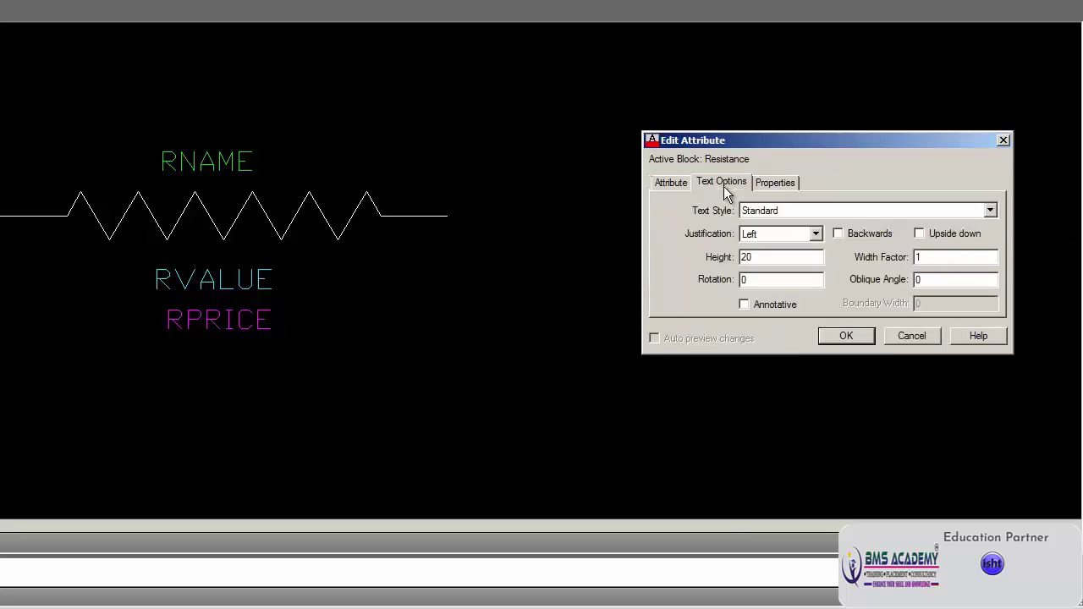
left_click(779, 182)
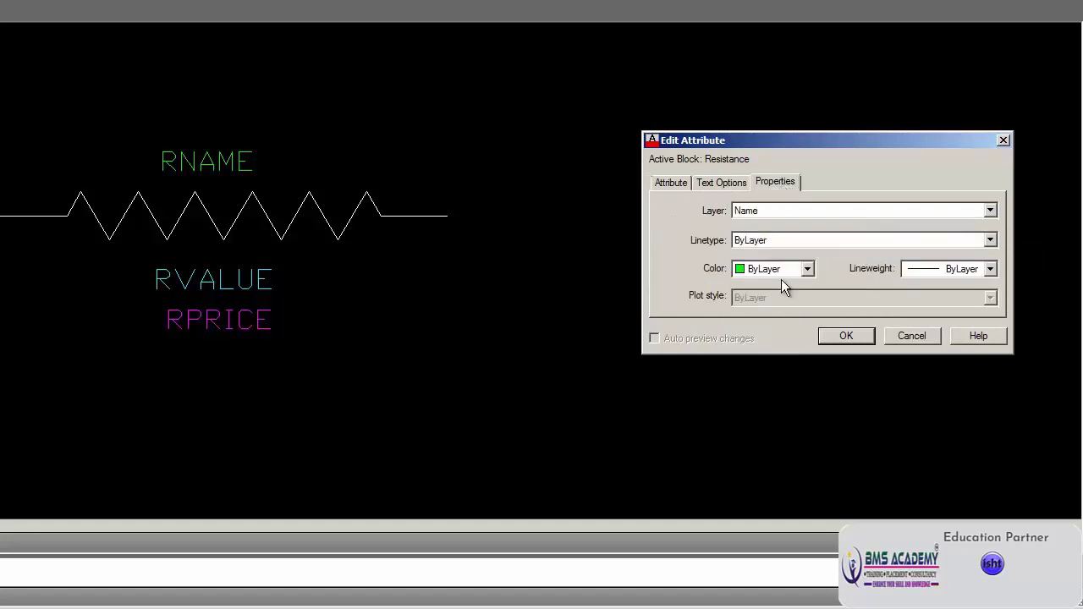
left_click(857, 338)
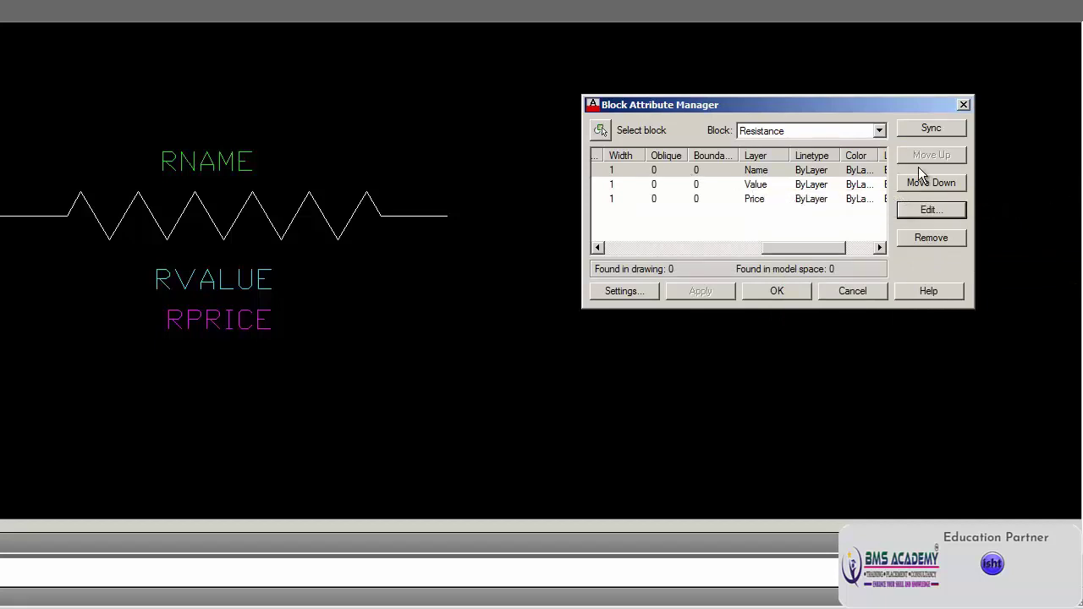
left_click(923, 124)
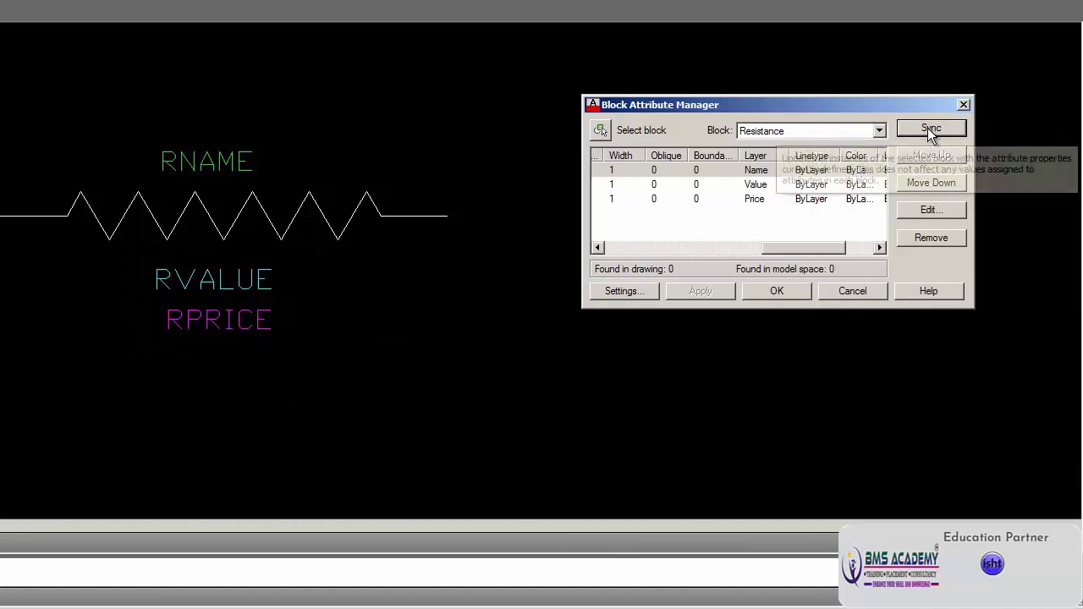
double_click(928, 184)
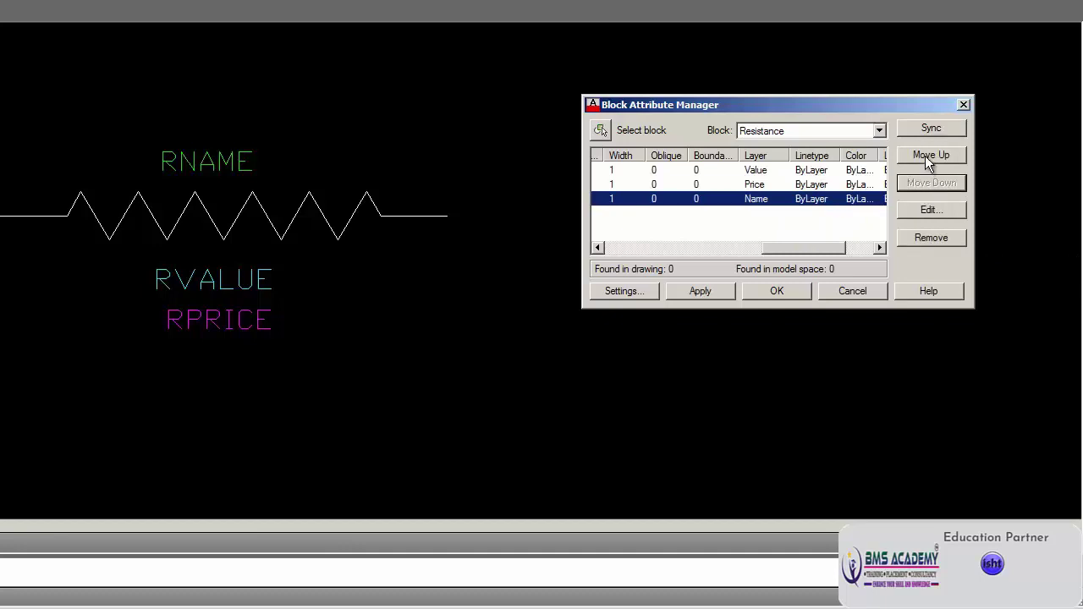
double_click(928, 158)
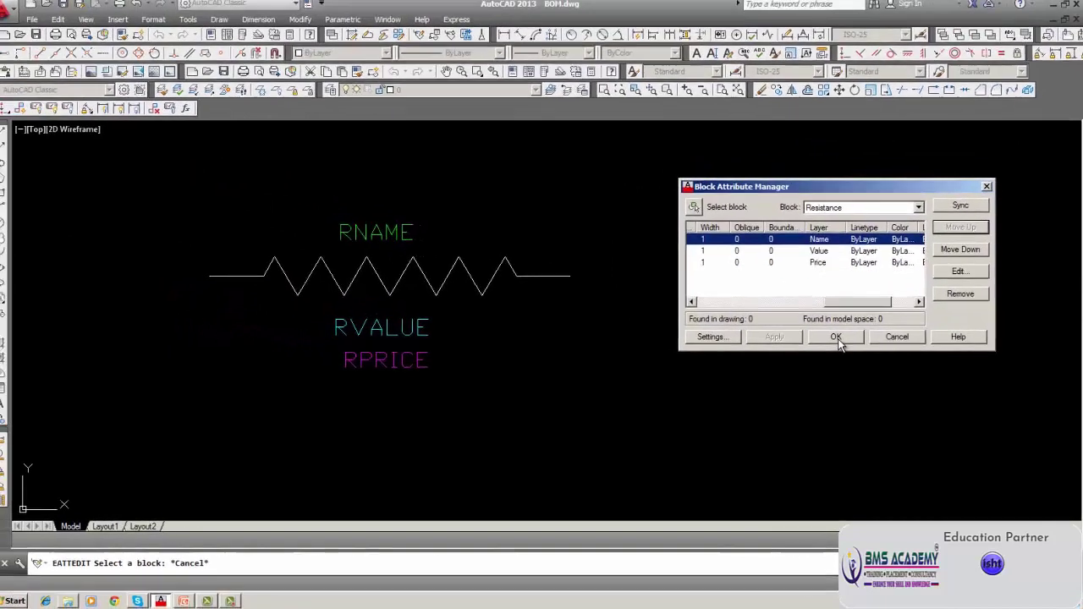
- Close the Block Attribute Manager, consult the lesson slides, and frame the whole circuit
left_click(777, 291)
middle_click_drag(415, 369, 490, 372)
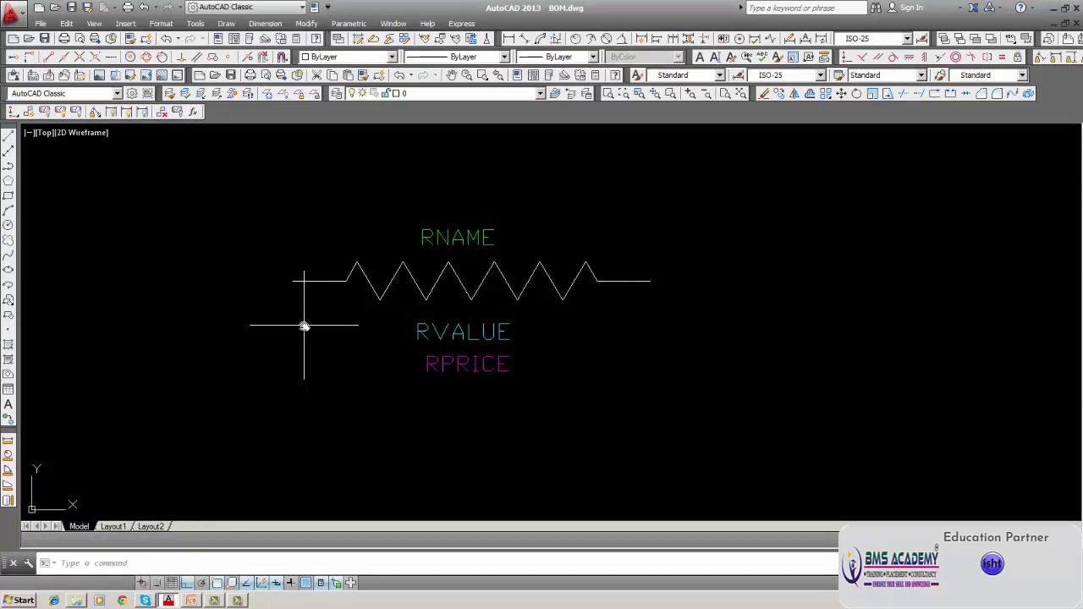
left_click(193, 601)
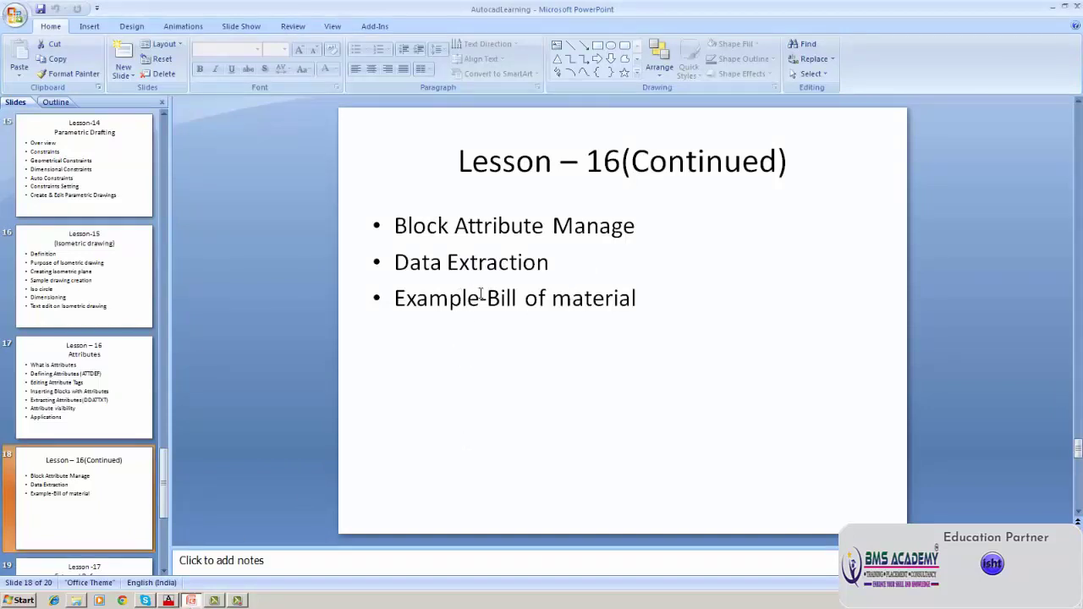
left_click(168, 600)
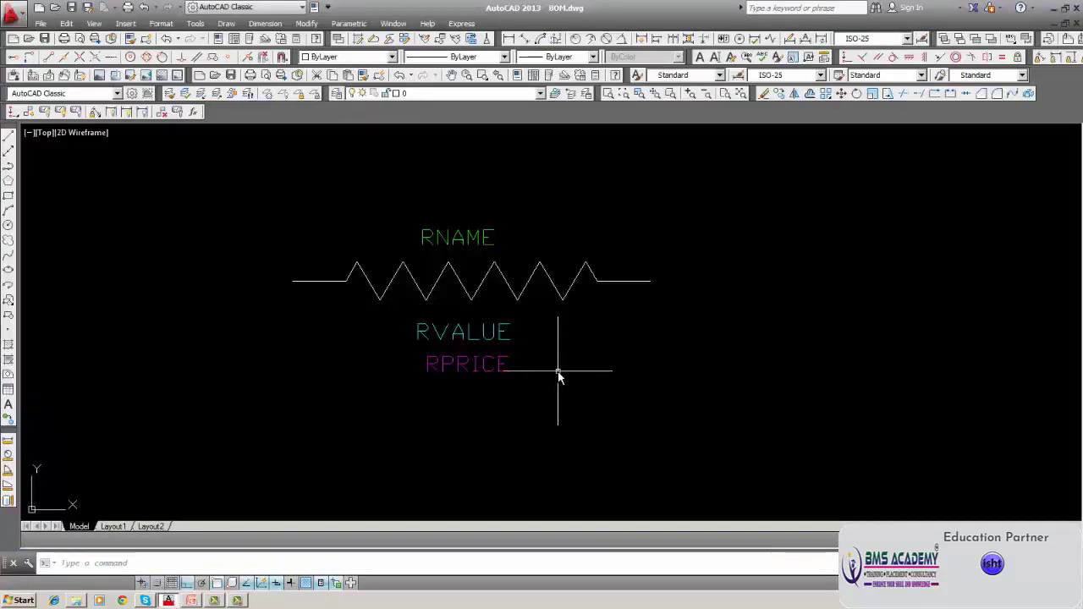
scroll(559, 372, "down", 8)
middle_click_drag(558, 372, 304, 295)
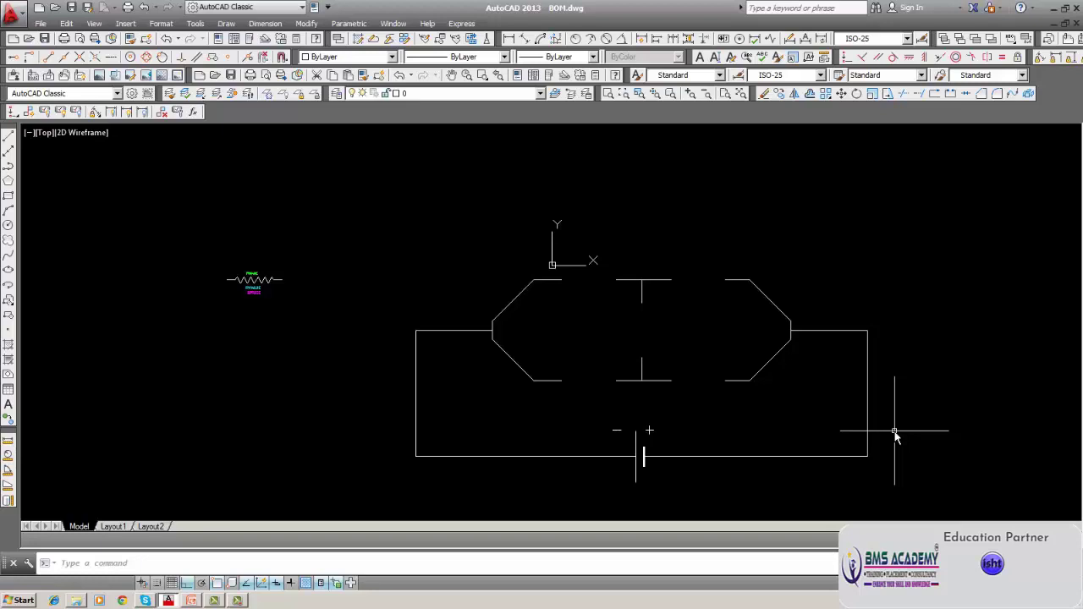
middle_click_drag(338, 387, 413, 384)
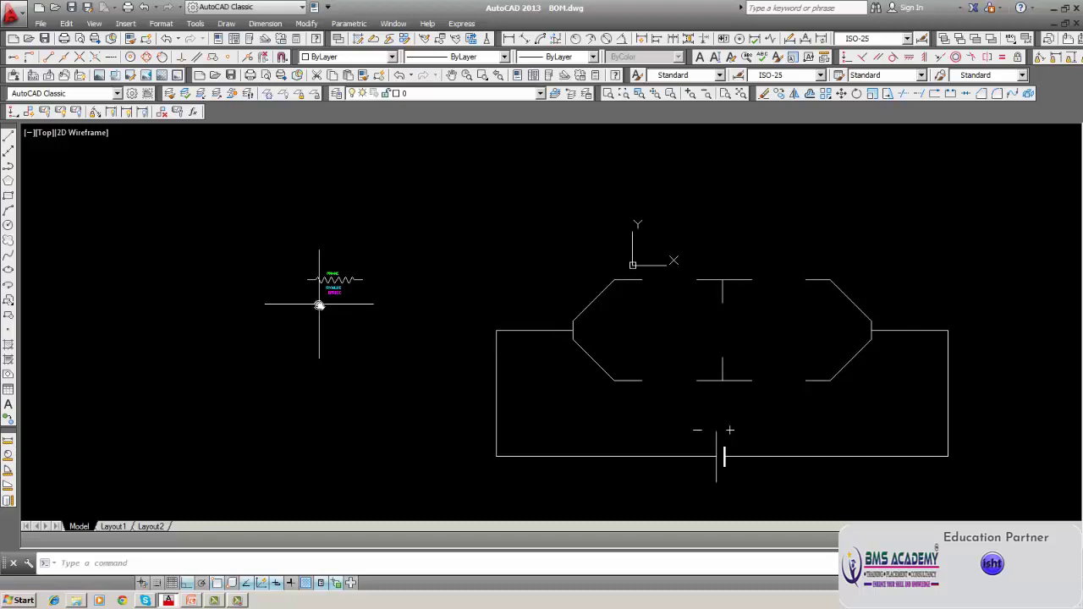
scroll(318, 305, "up", 8)
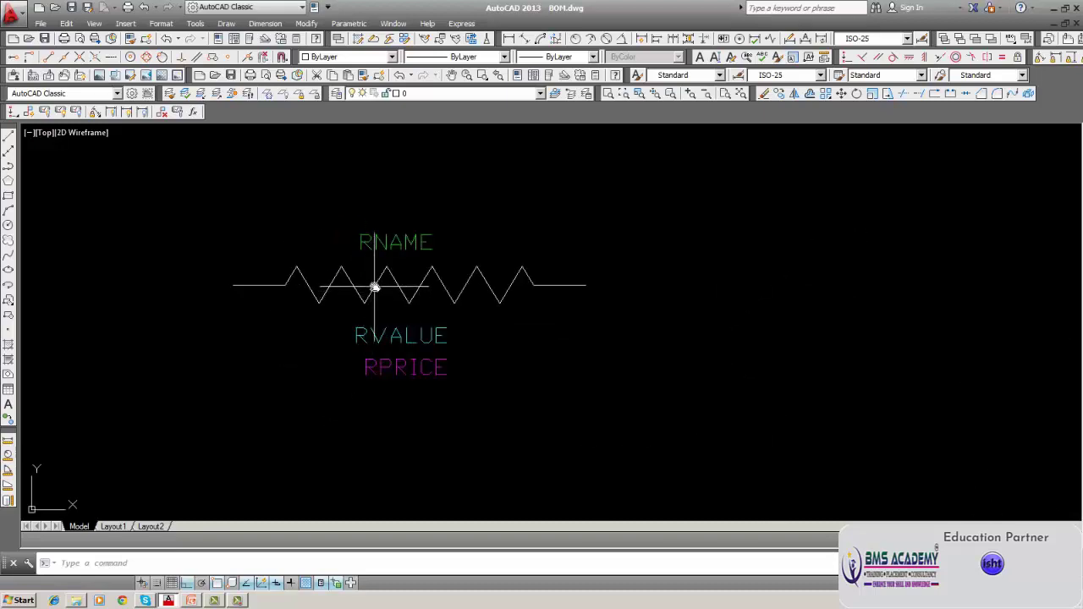
double_click(380, 242)
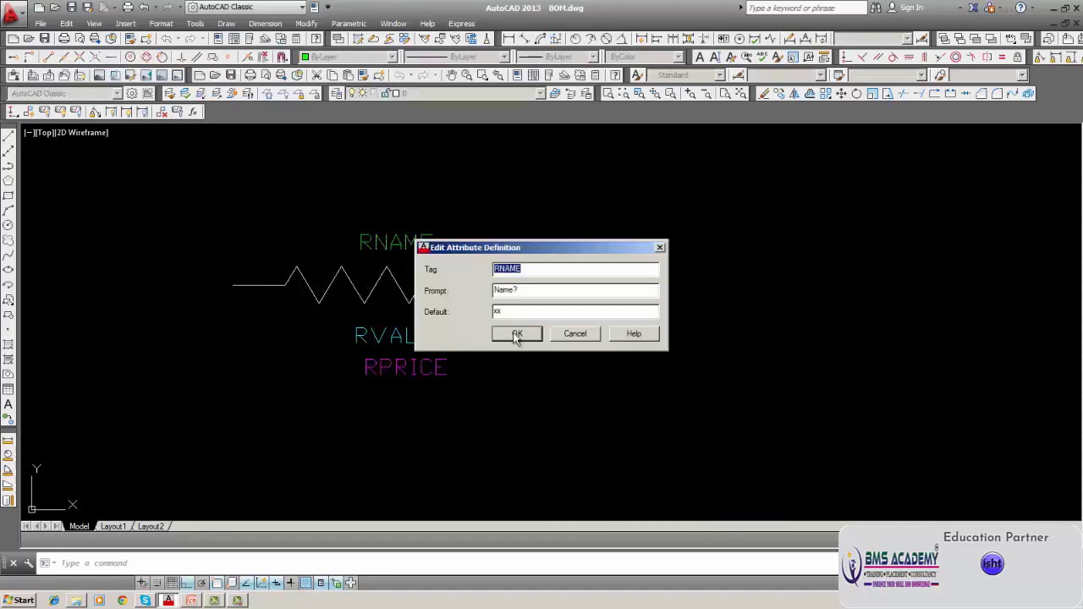
left_click(516, 334)
key("Escape")
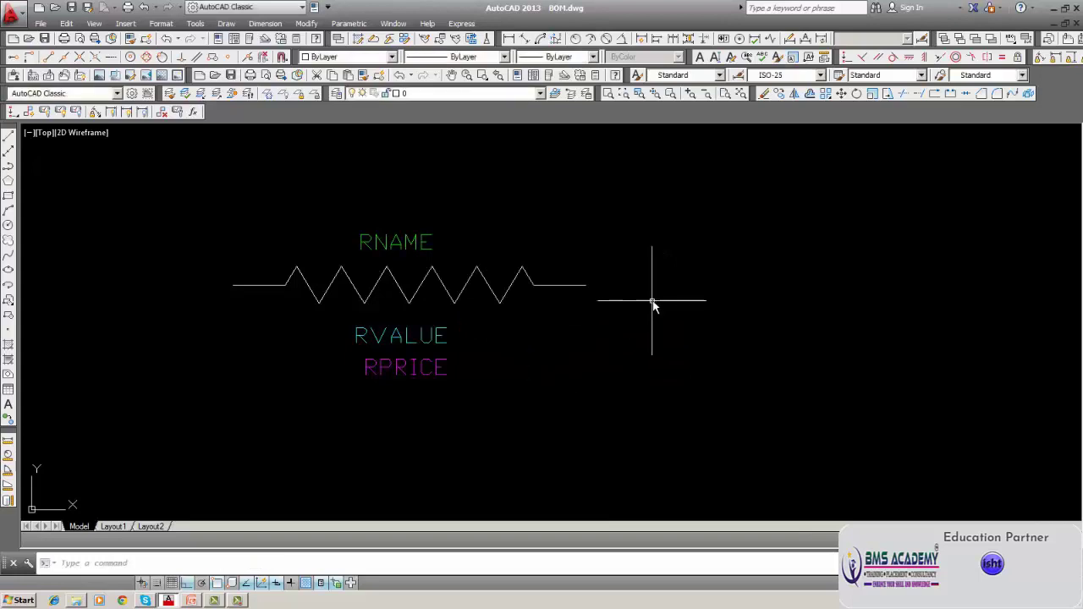
left_click(175, 25)
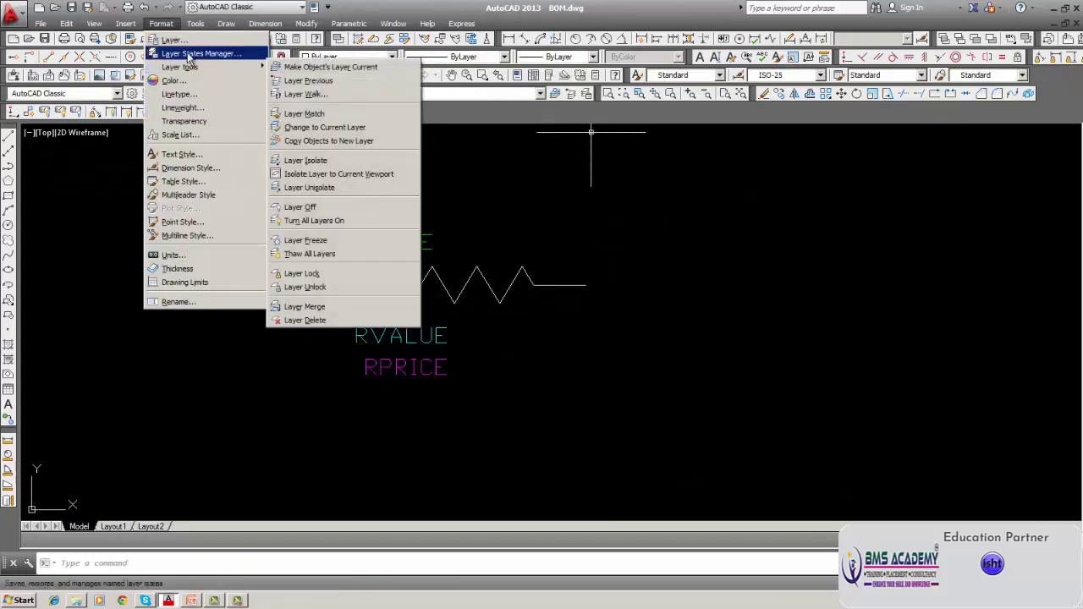
mouse_move(224, 22)
mouse_move(230, 262)
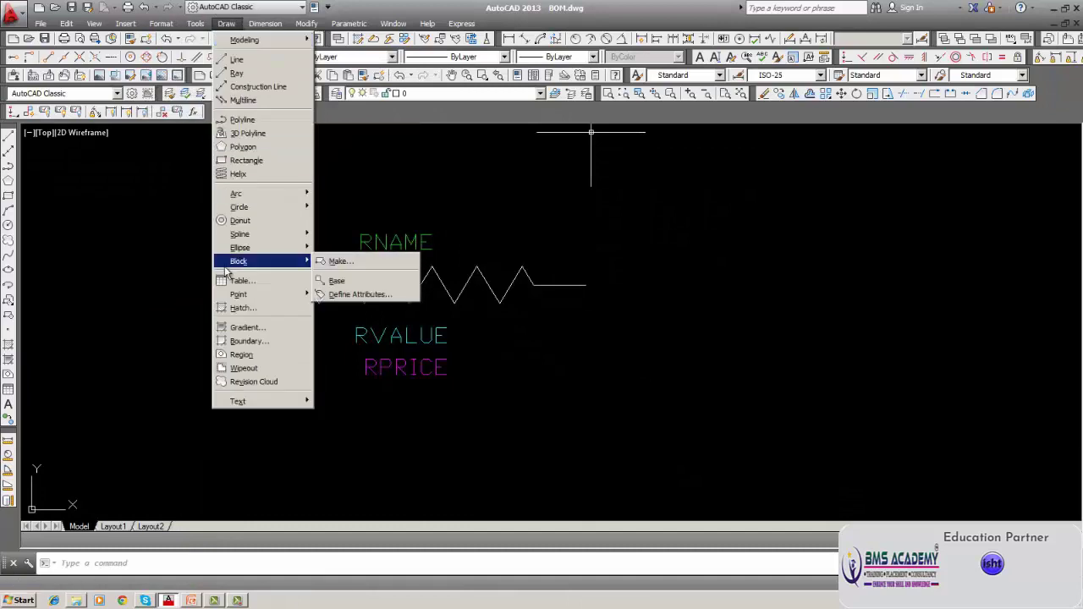
left_click(354, 263)
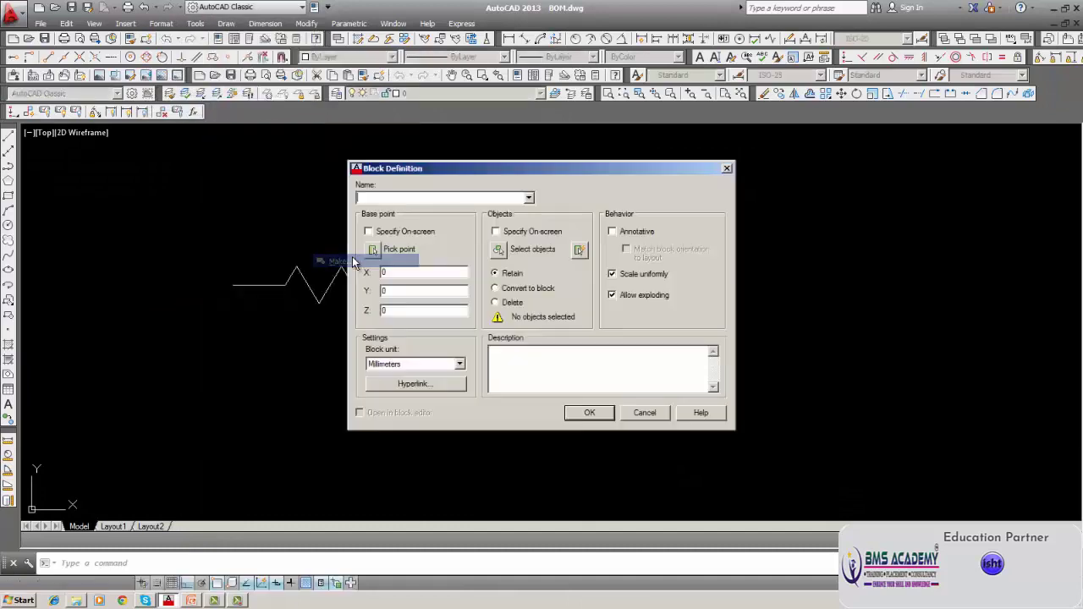
left_click(643, 413)
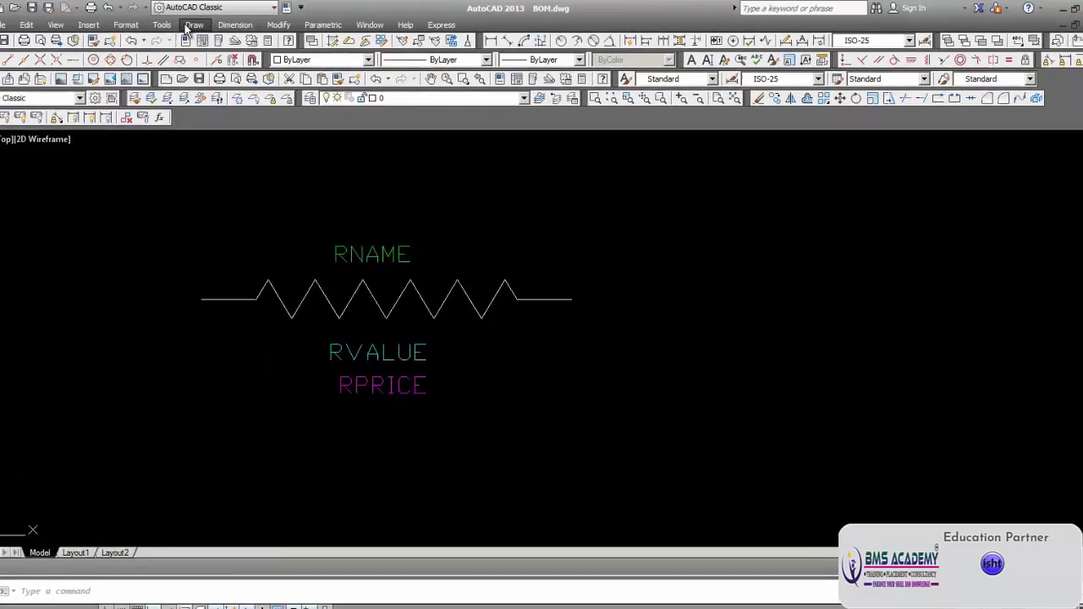
left_click(224, 24)
mouse_move(68, 330)
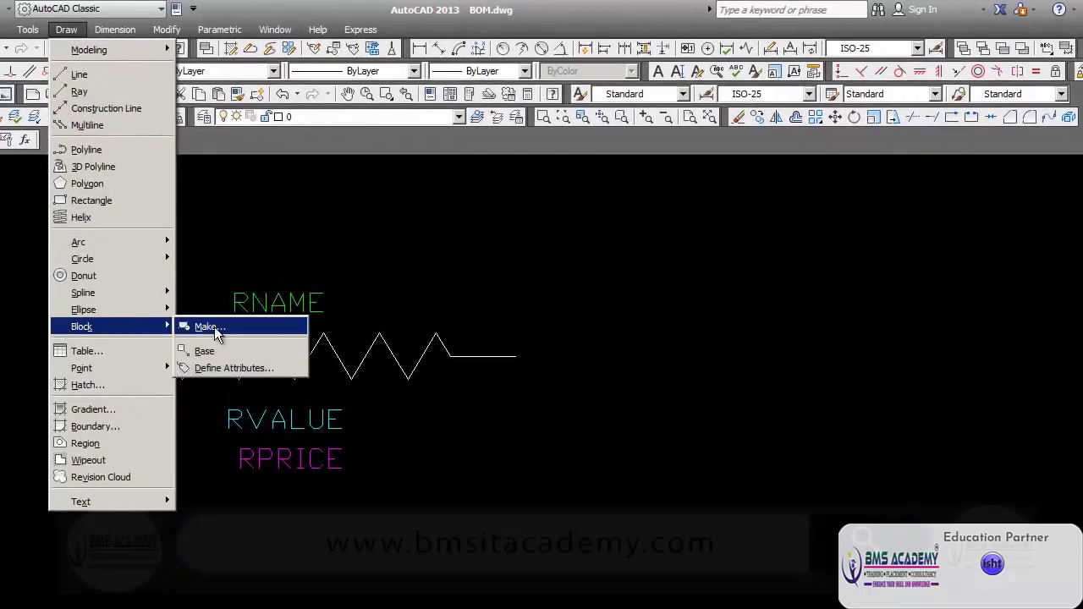
left_click(219, 366)
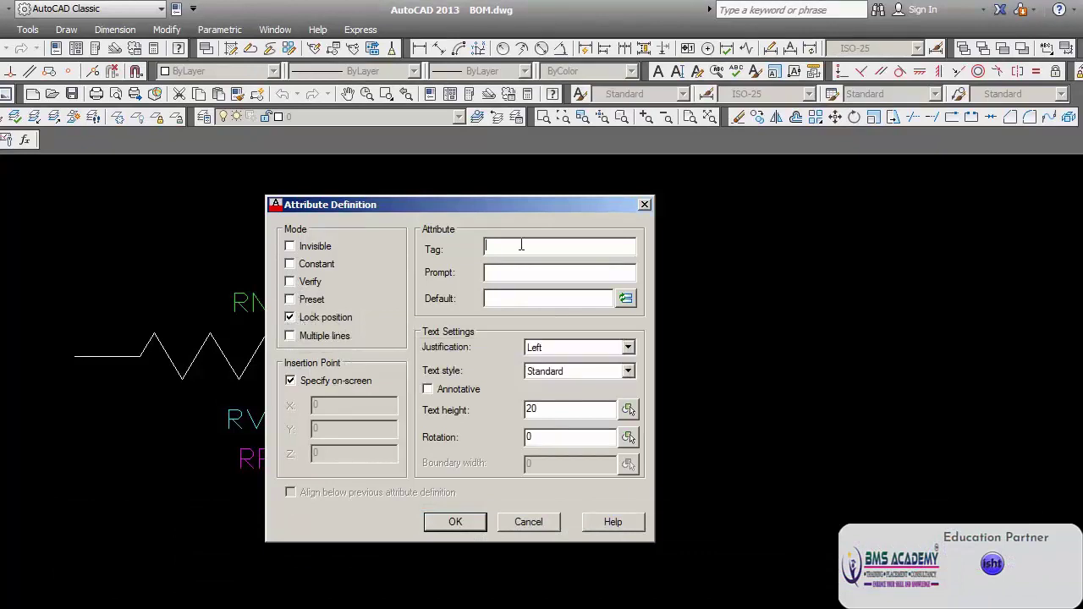
left_click_drag(415, 210, 663, 212)
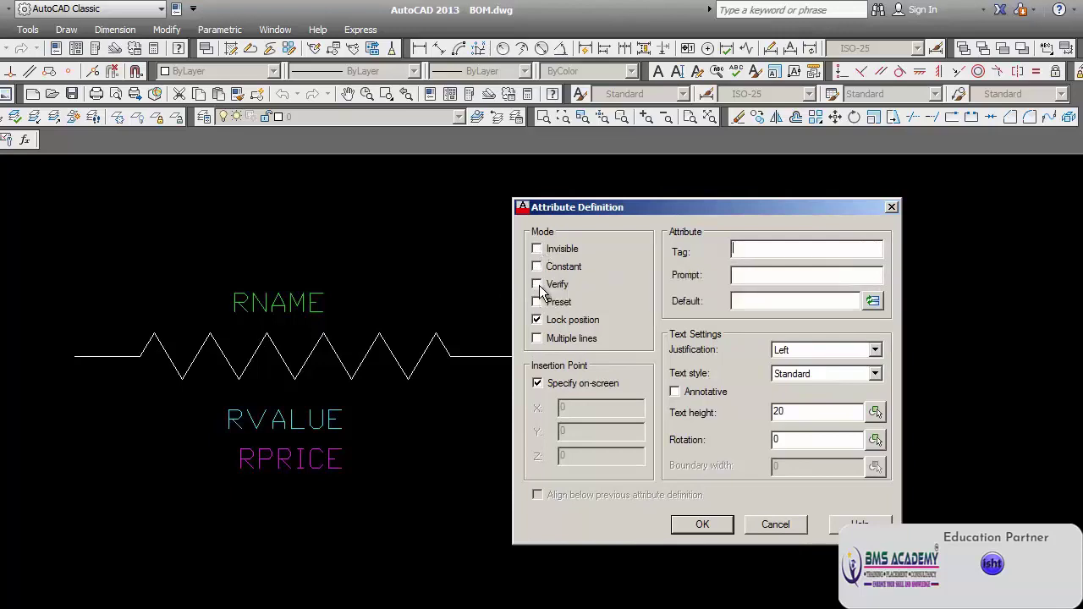
left_click(537, 320)
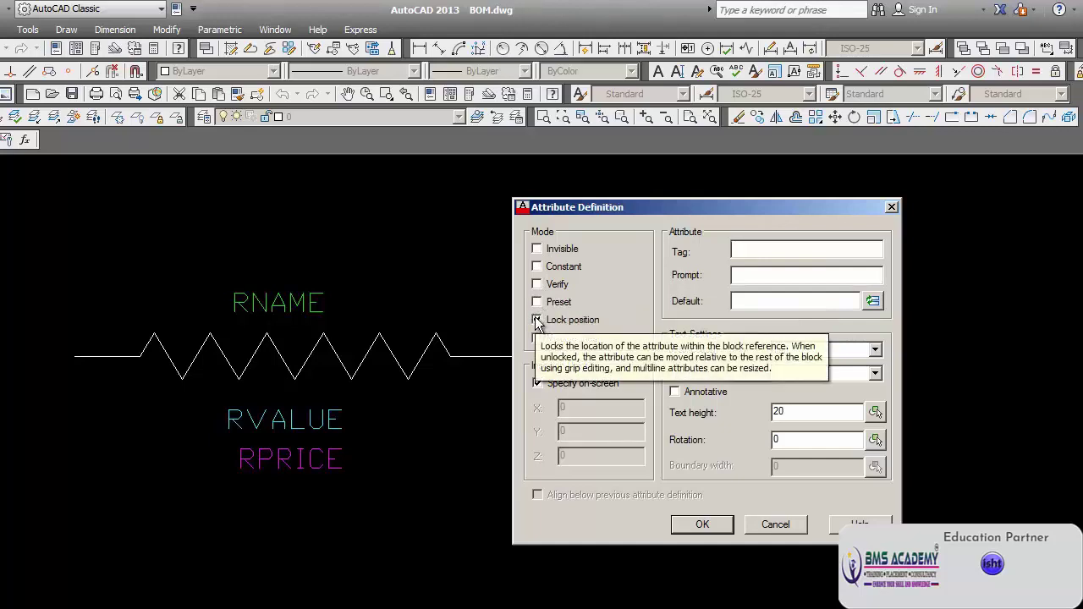
left_click(537, 319)
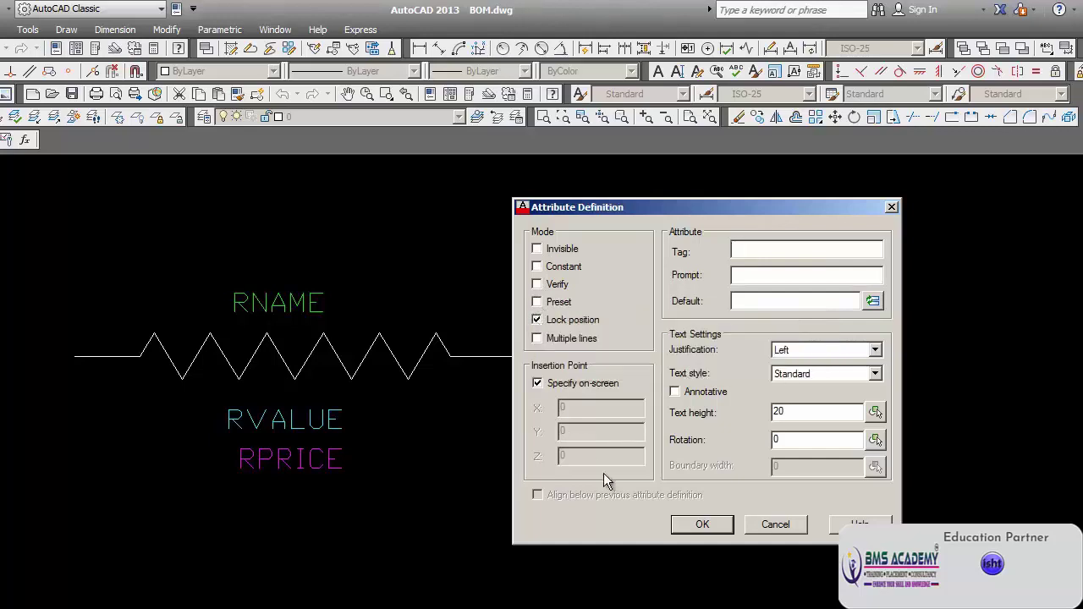
left_click(702, 524)
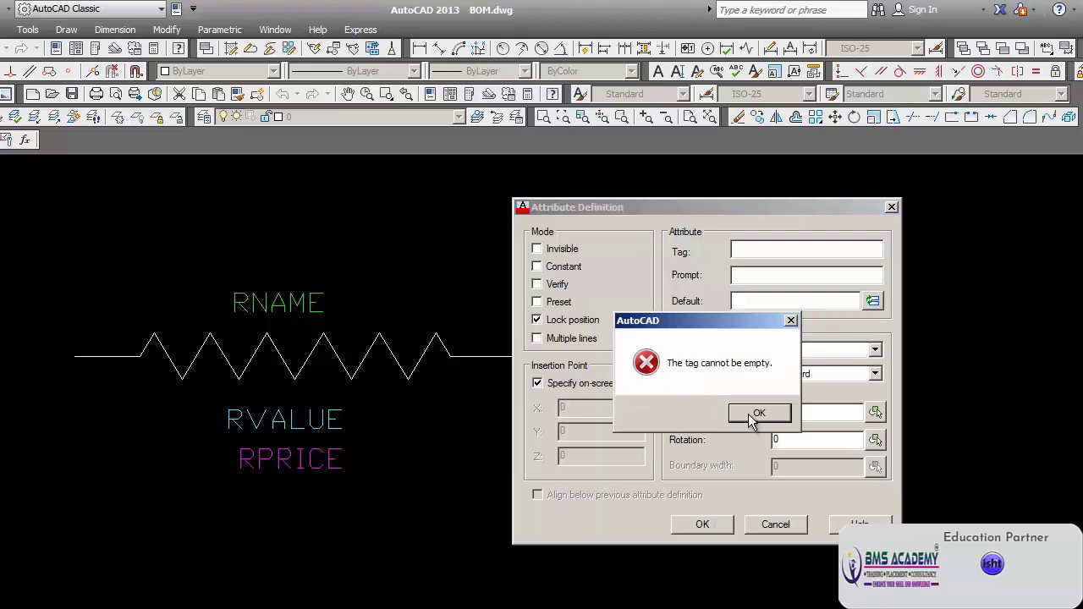
left_click(773, 522)
left_click(759, 413)
left_click(775, 524)
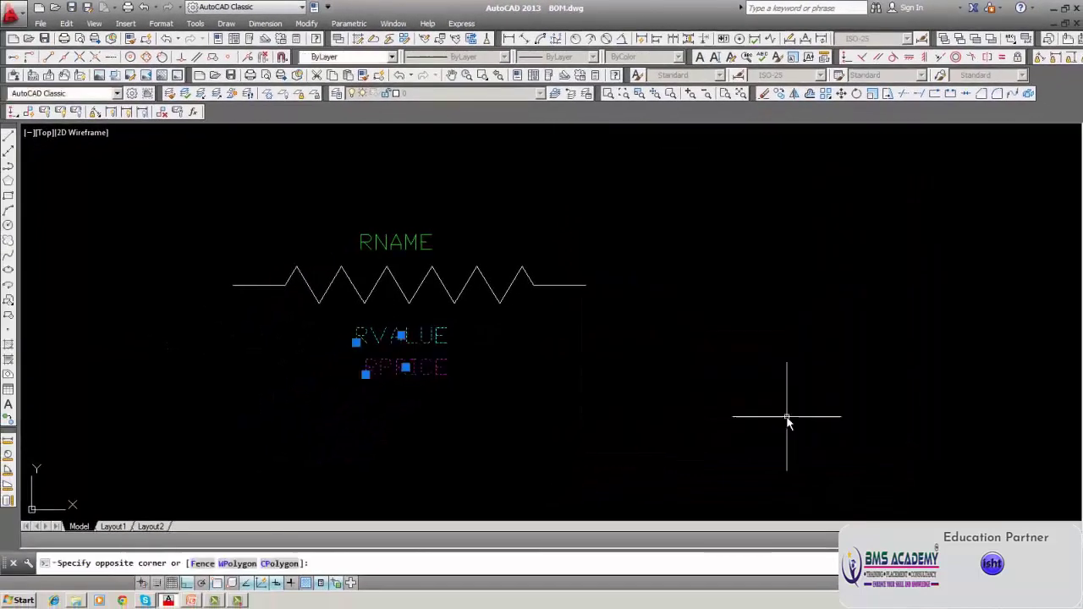
key("Escape")
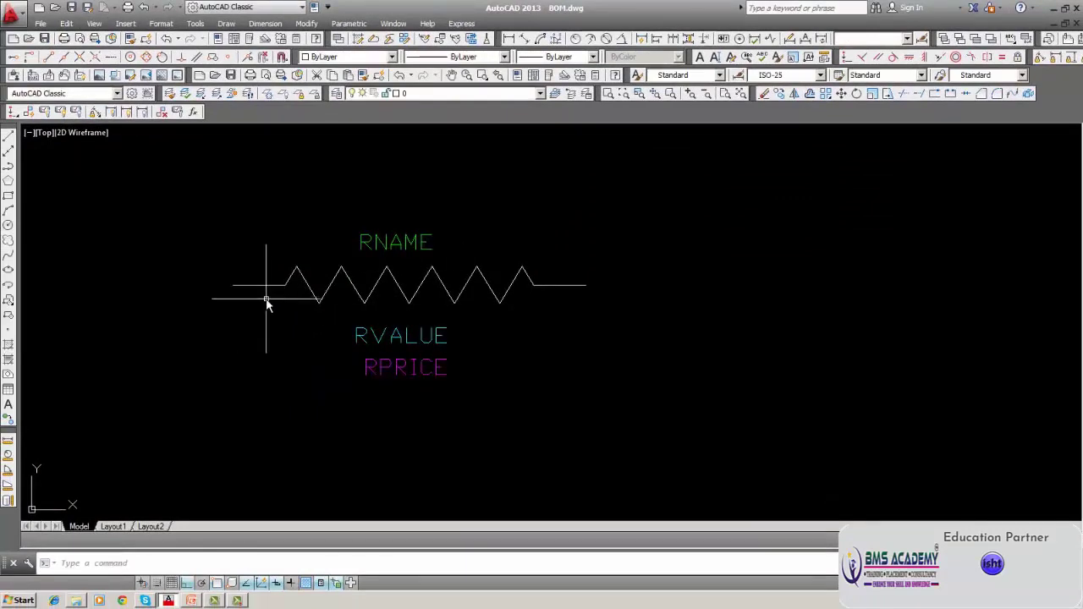
scroll(265, 303, "down", 1)
middle_click_drag(266, 303, 378, 306)
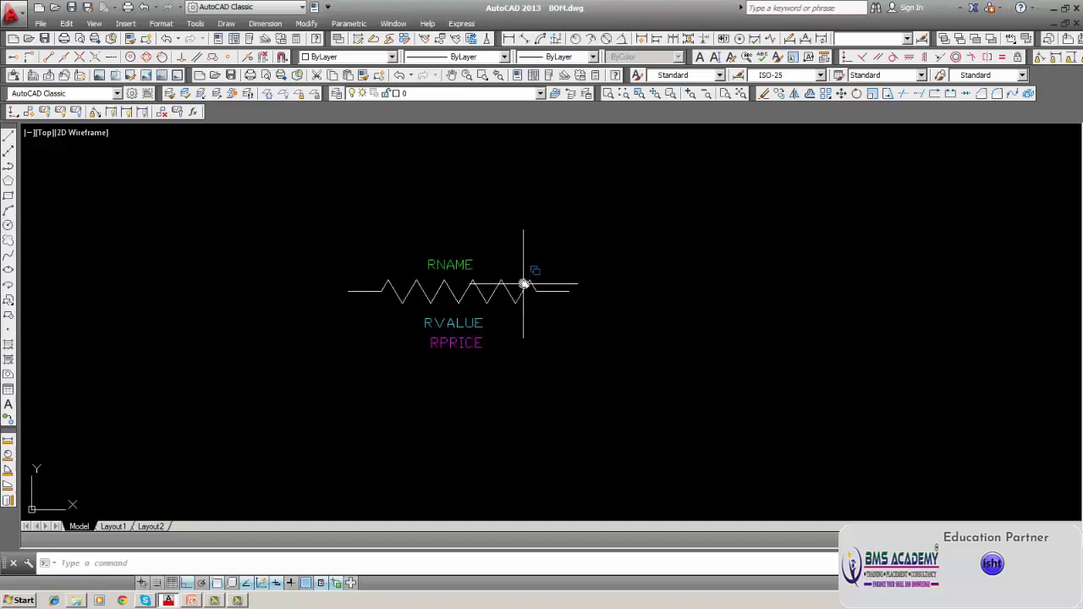
scroll(525, 321, "down", 4)
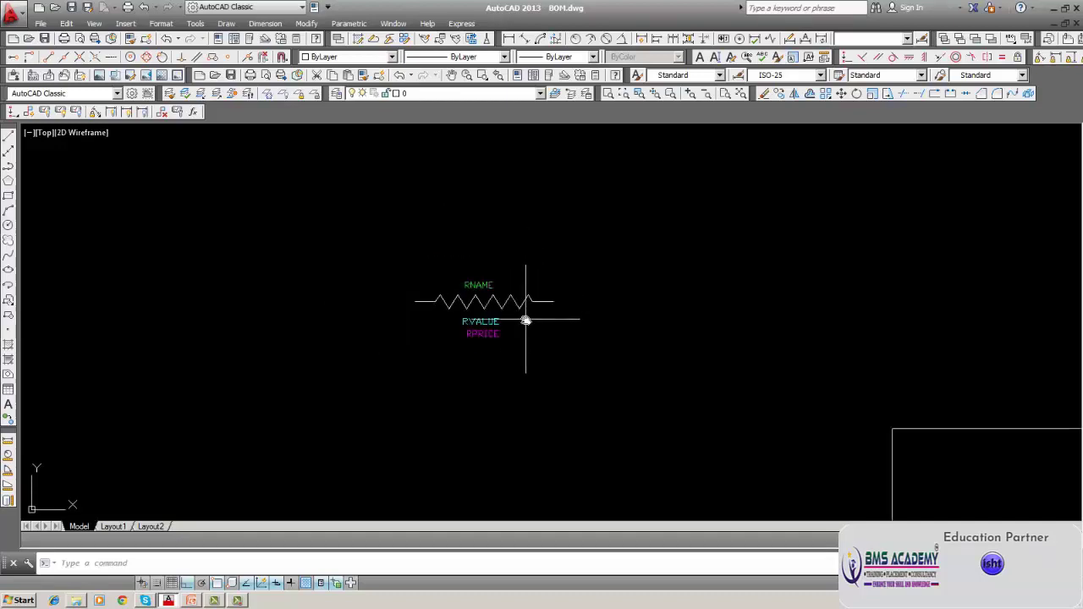
middle_click_drag(522, 313, 391, 295)
scroll(392, 295, "up", 3)
scroll(368, 287, "up", 2)
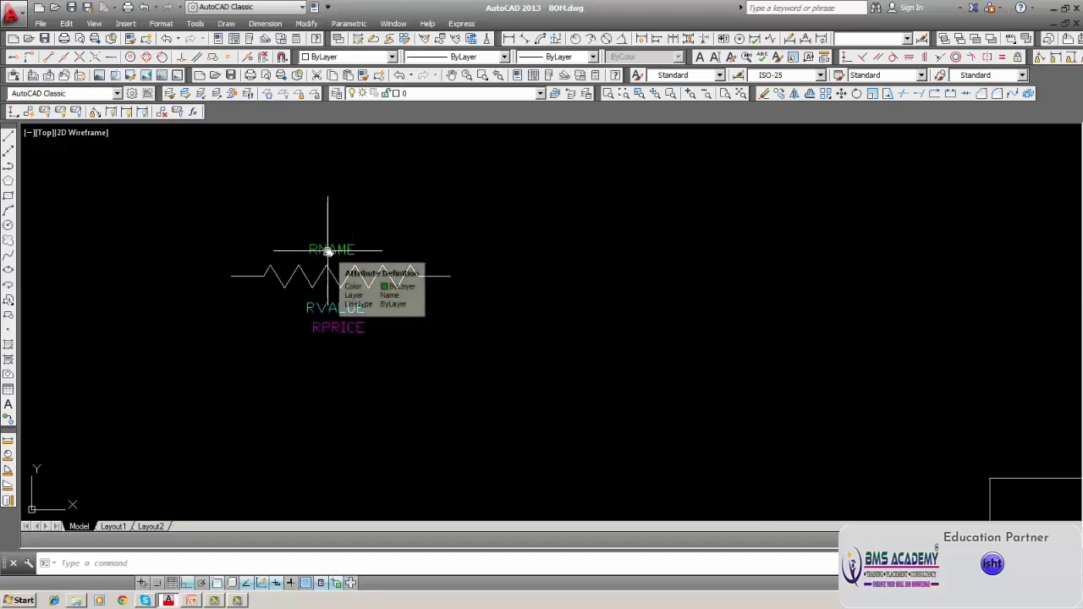
type("M")
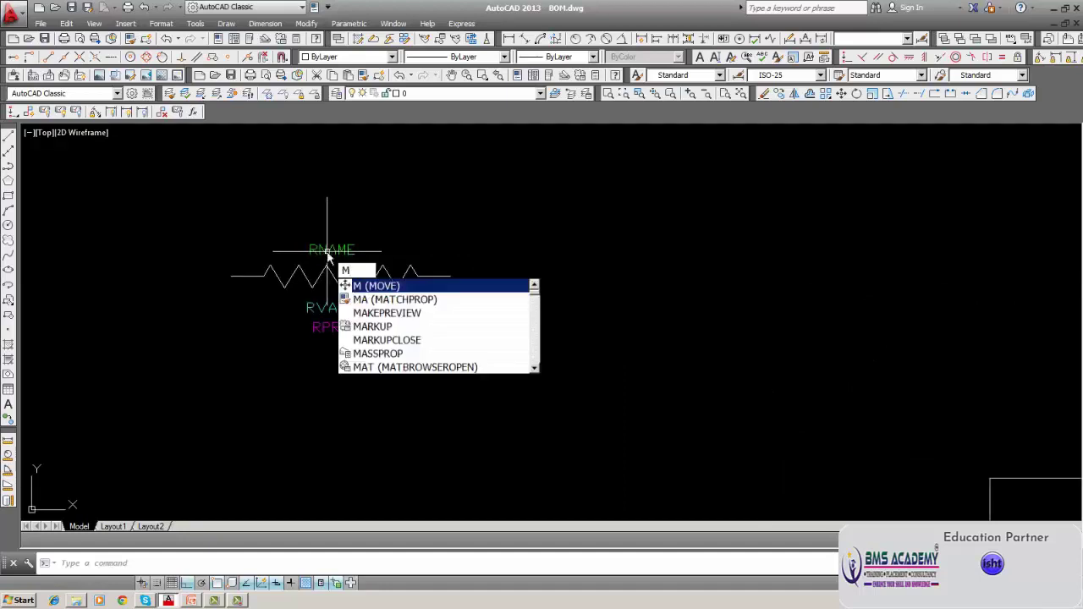
key("Return")
left_click(327, 252)
key("Return")
left_click(445, 373)
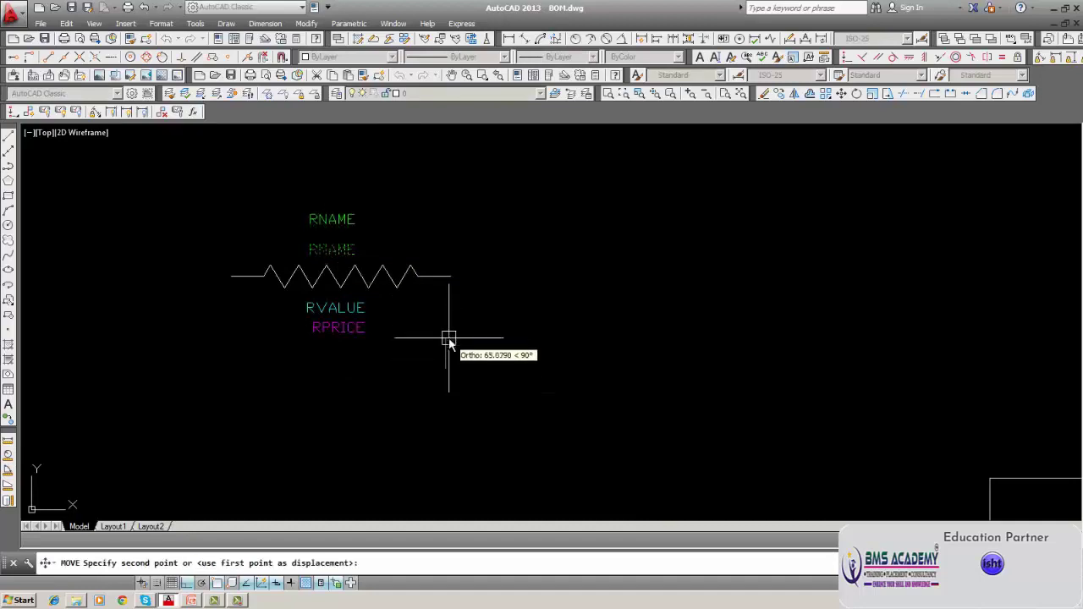
left_click(450, 373)
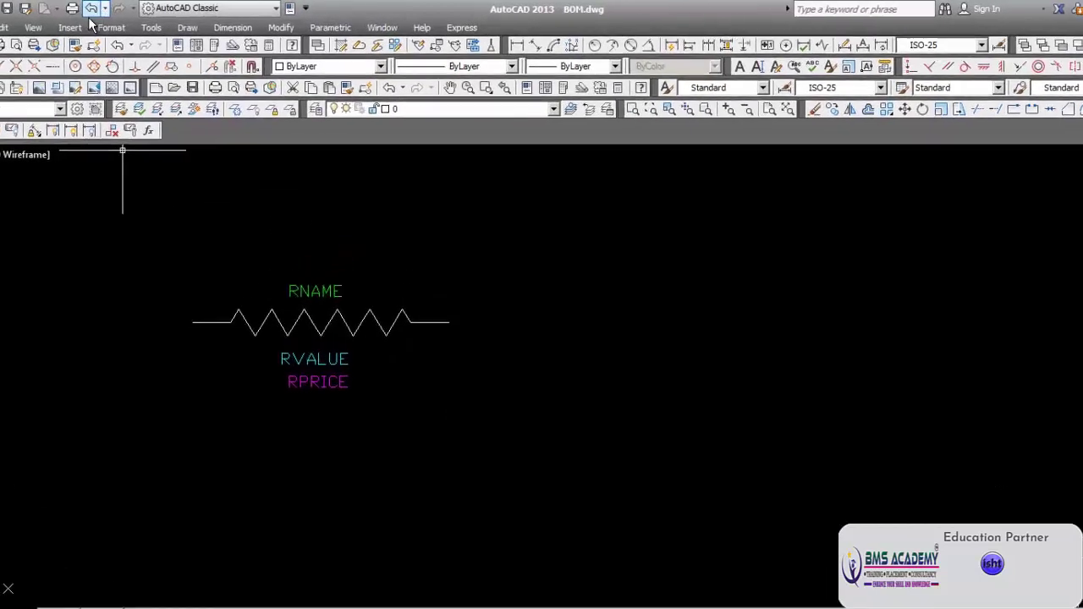
- Check the Insert Block list (Battery, Resistance), cancel, then reopen it with Battery selected
left_click(54, 27)
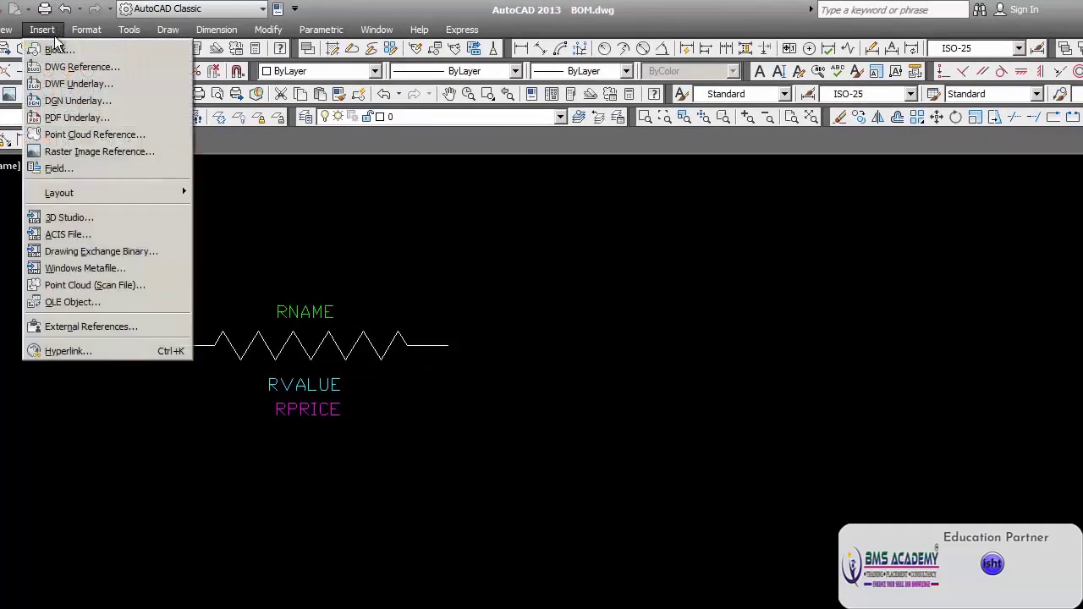
left_click(56, 52)
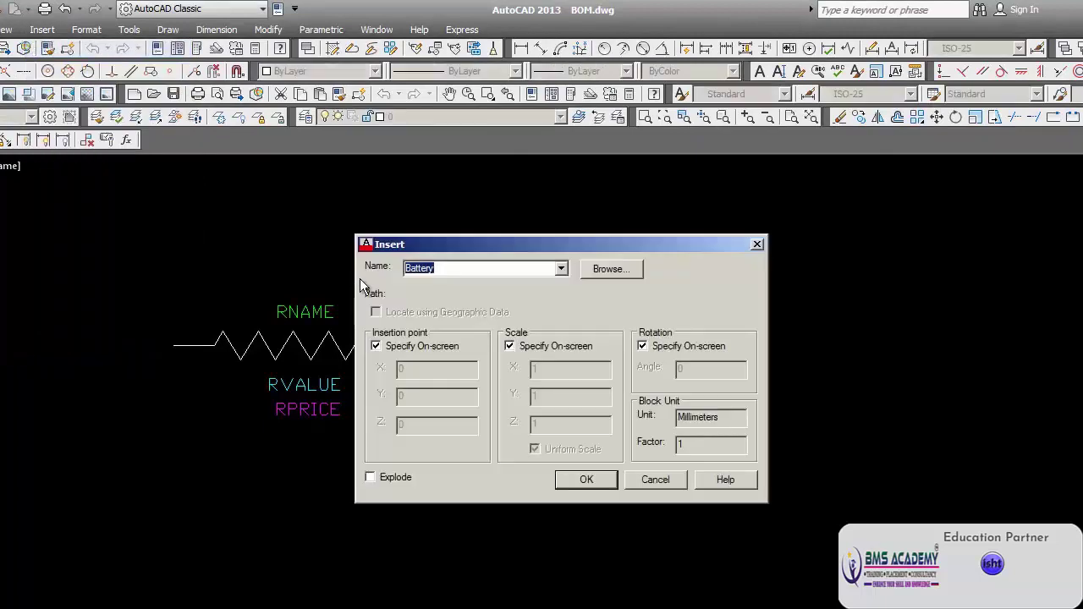
left_click(561, 269)
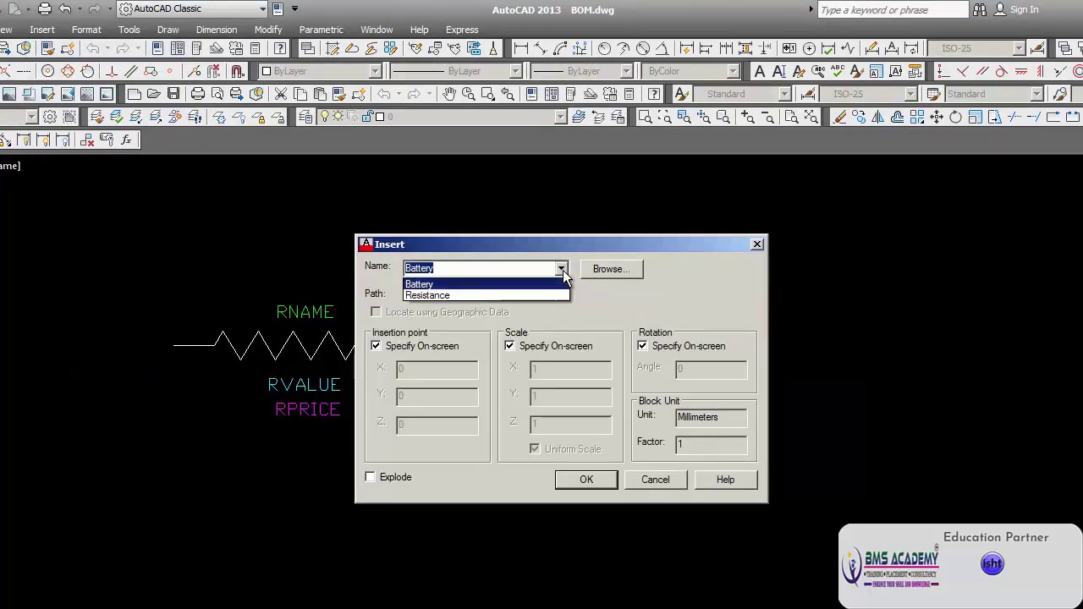
left_click(661, 481)
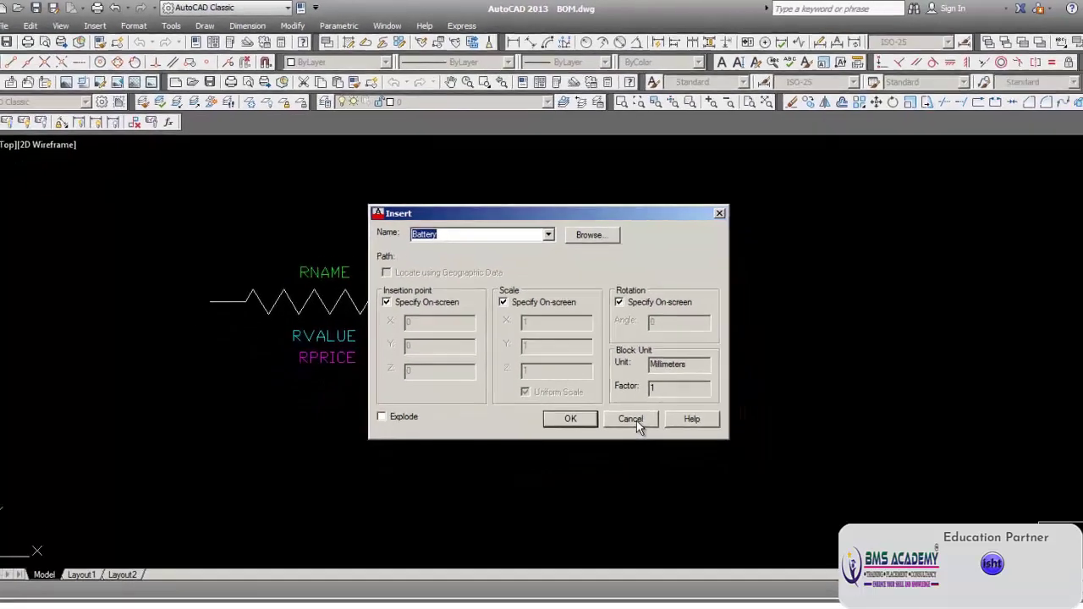
left_click(636, 420)
left_click(634, 421)
key("Escape")
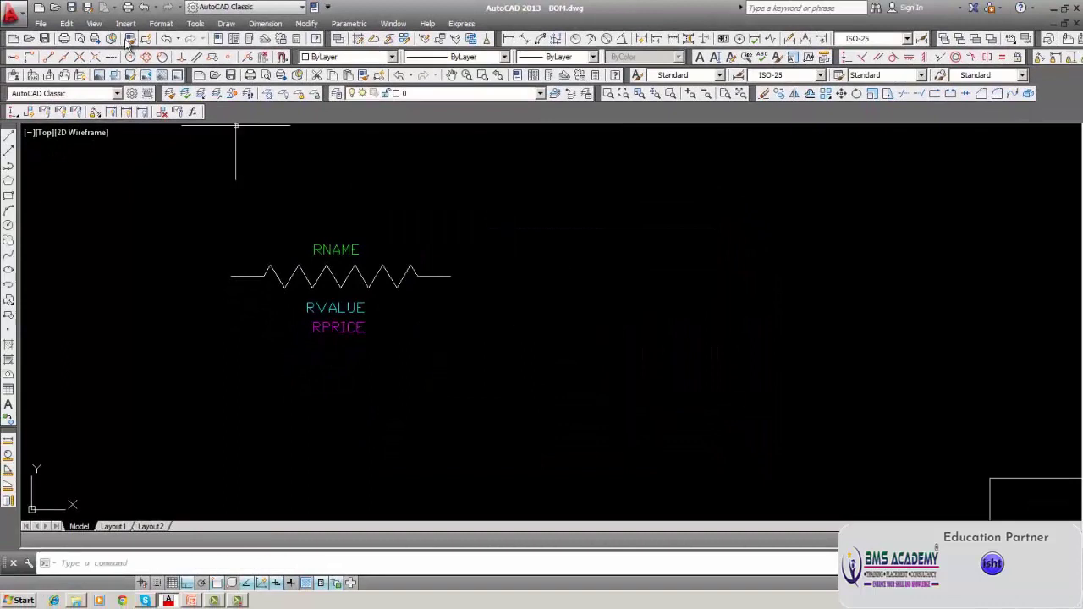
left_click(125, 22)
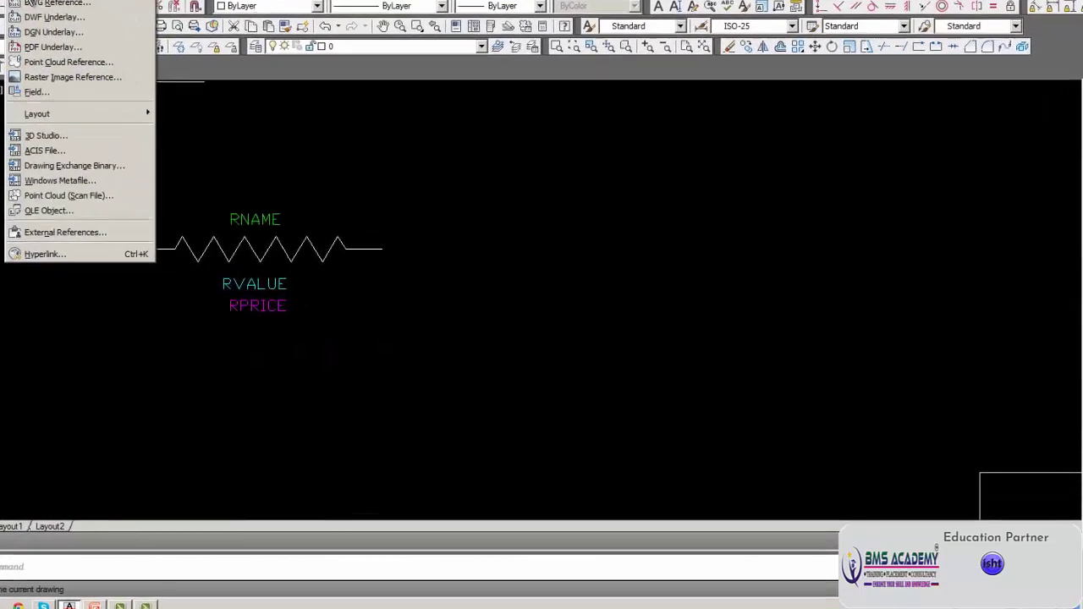
left_click(47, 1)
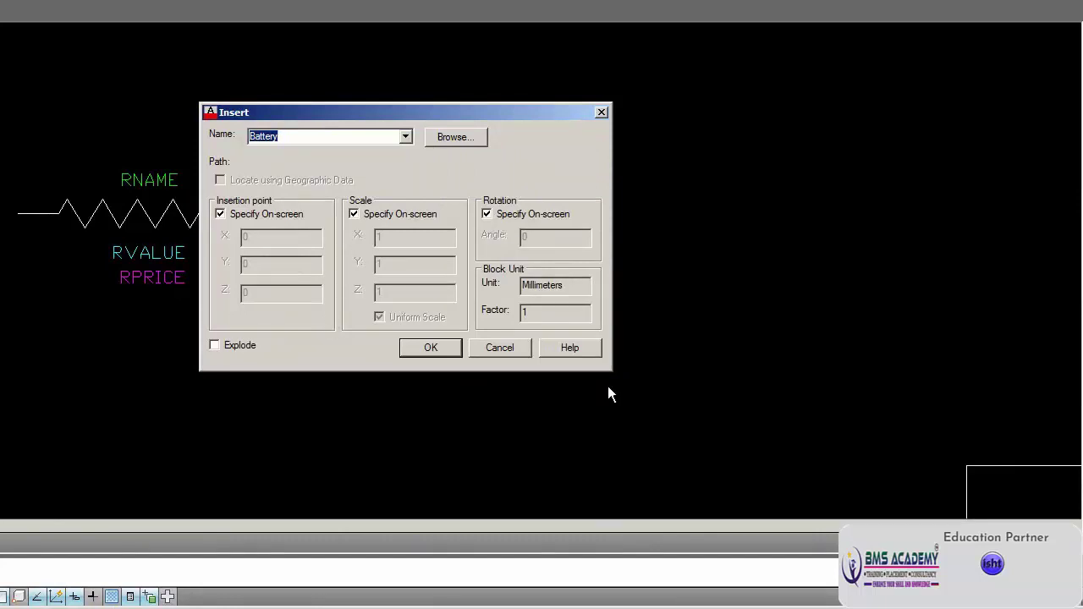
- Confirm the Battery insertion, pan to the circuit, then cancel the pending placement
left_click(430, 348)
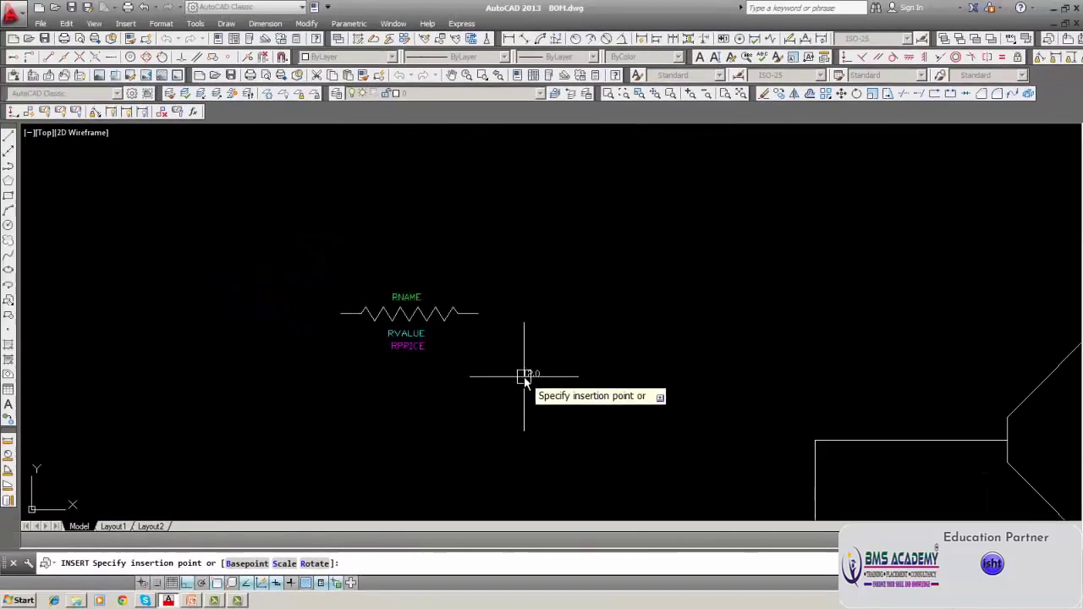
scroll(524, 375, "down", 2)
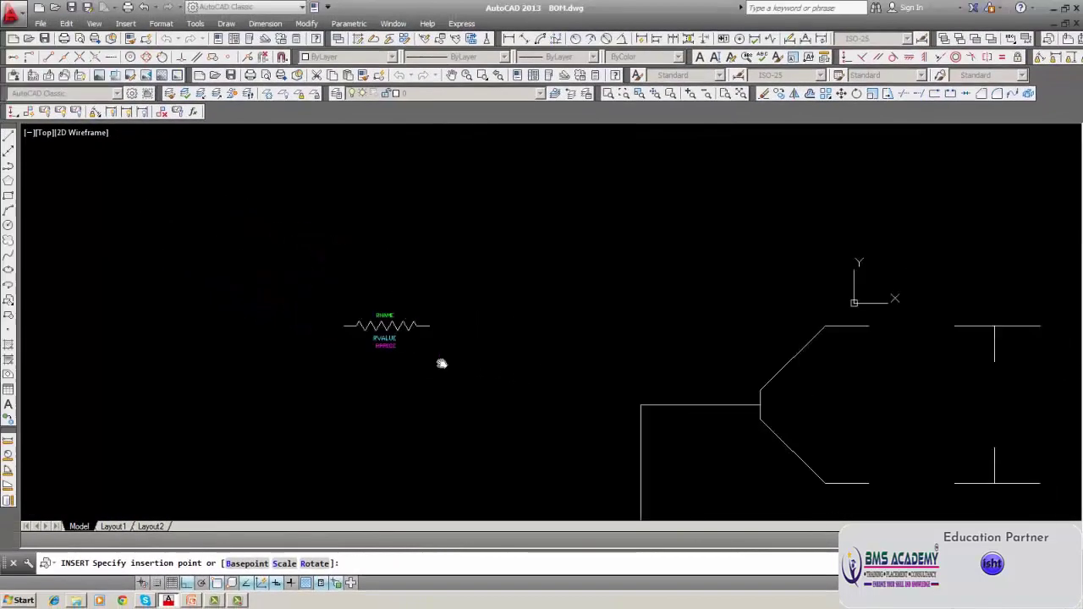
scroll(324, 351, "up", 2)
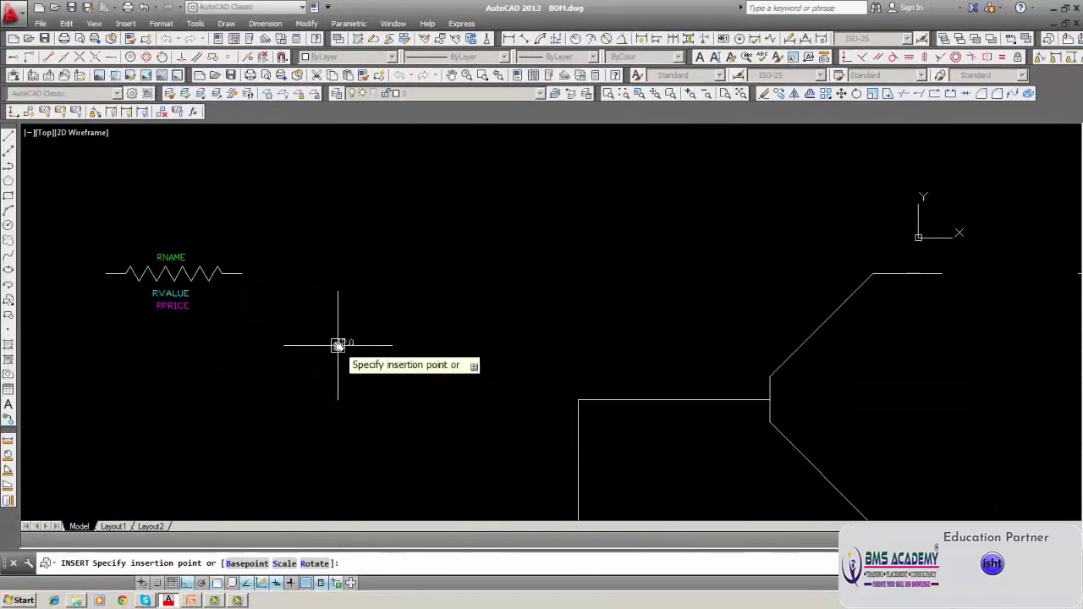
scroll(338, 347, "down", 6)
scroll(455, 376, "up", 1)
scroll(455, 377, "down", 3)
scroll(459, 372, "up", 4)
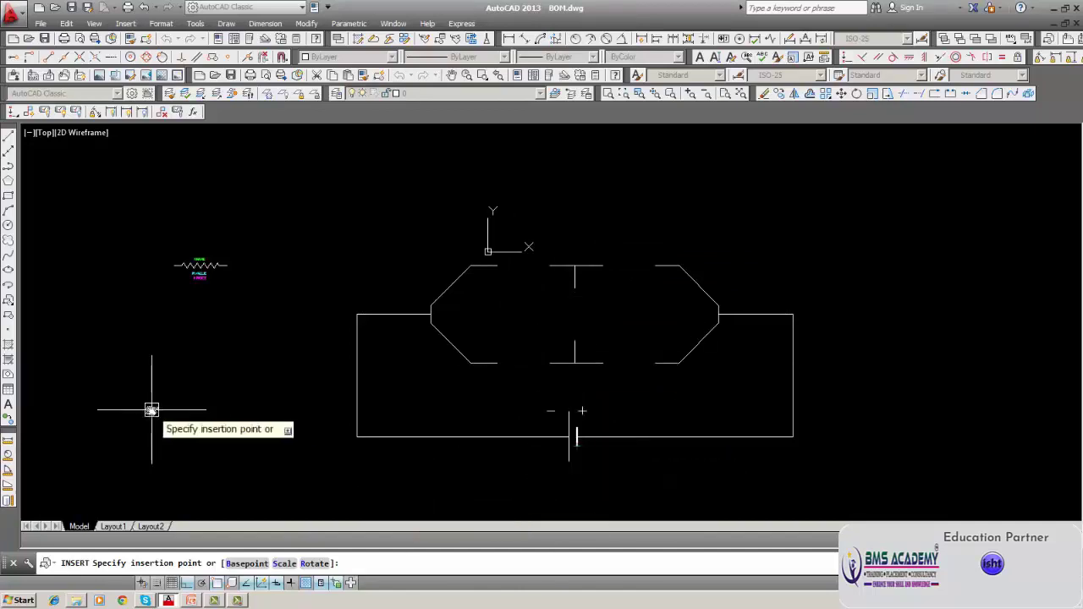
middle_click_drag(150, 411, 302, 422)
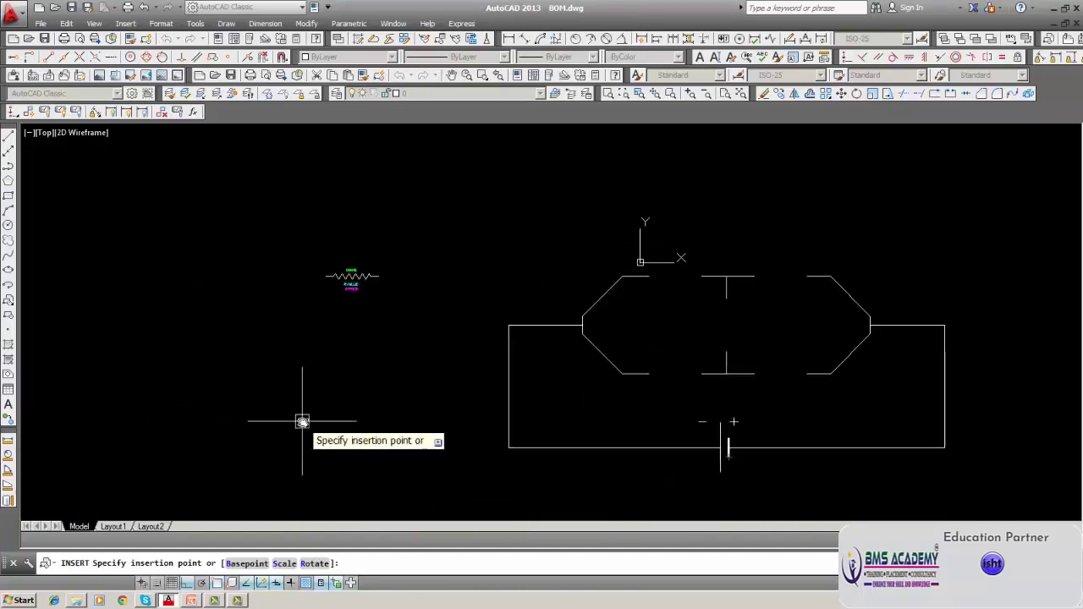
key("Escape")
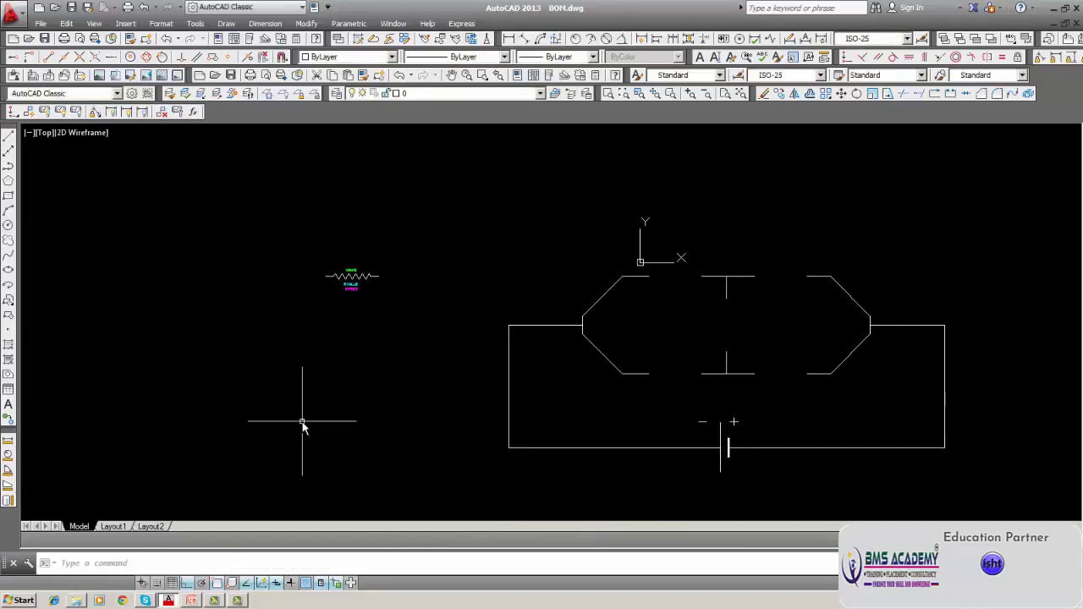
- Erase the stray resistor left of the circuit using a window selection
type("c")
key("Escape")
left_click(764, 93)
left_click(353, 282)
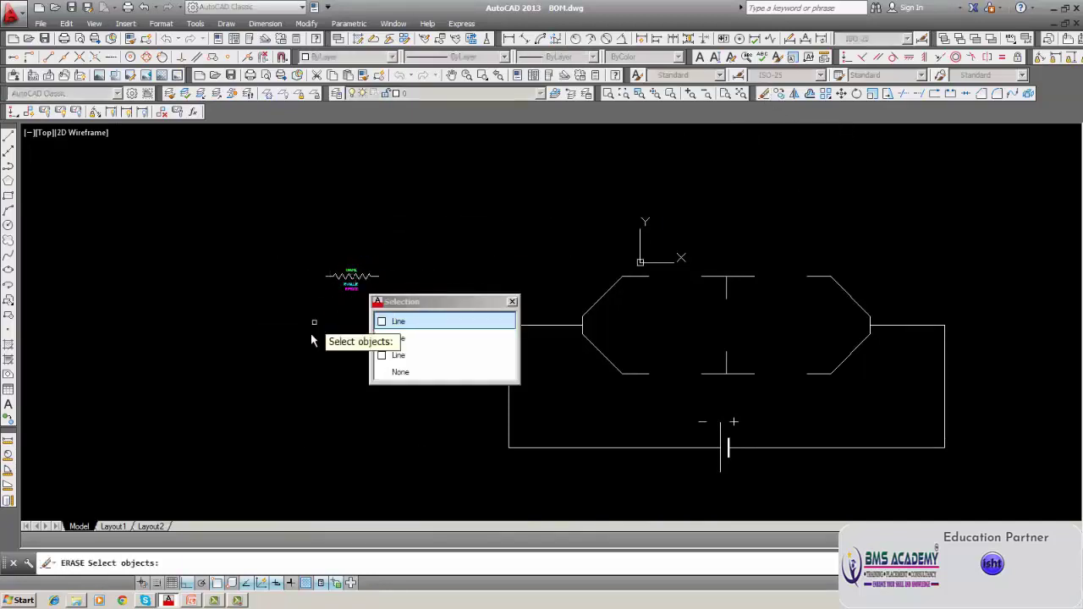
key("Escape")
key("Escape")
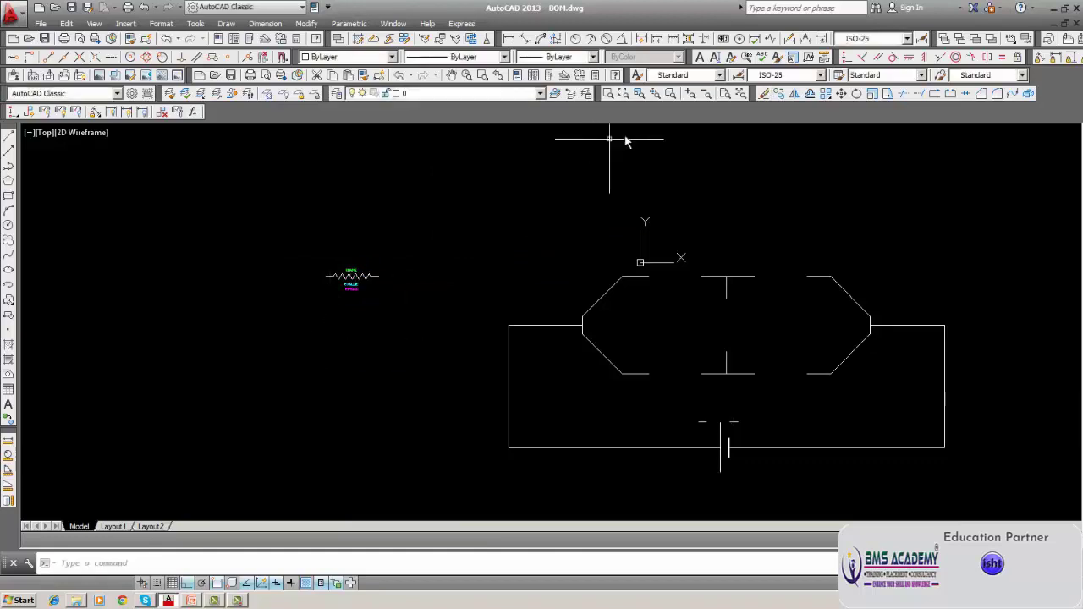
left_click(764, 93)
type("w")
key("Return")
left_click(273, 235)
left_click(422, 318)
key("Return")
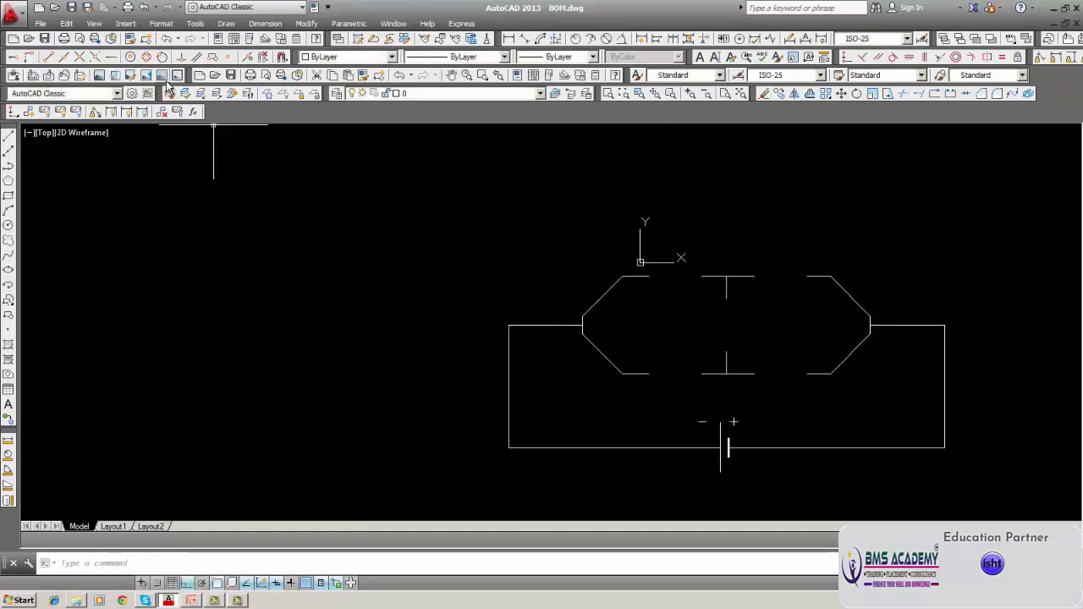
- Insert the Battery block on the battery symbol at scale 1, showing 12.0
left_click(125, 23)
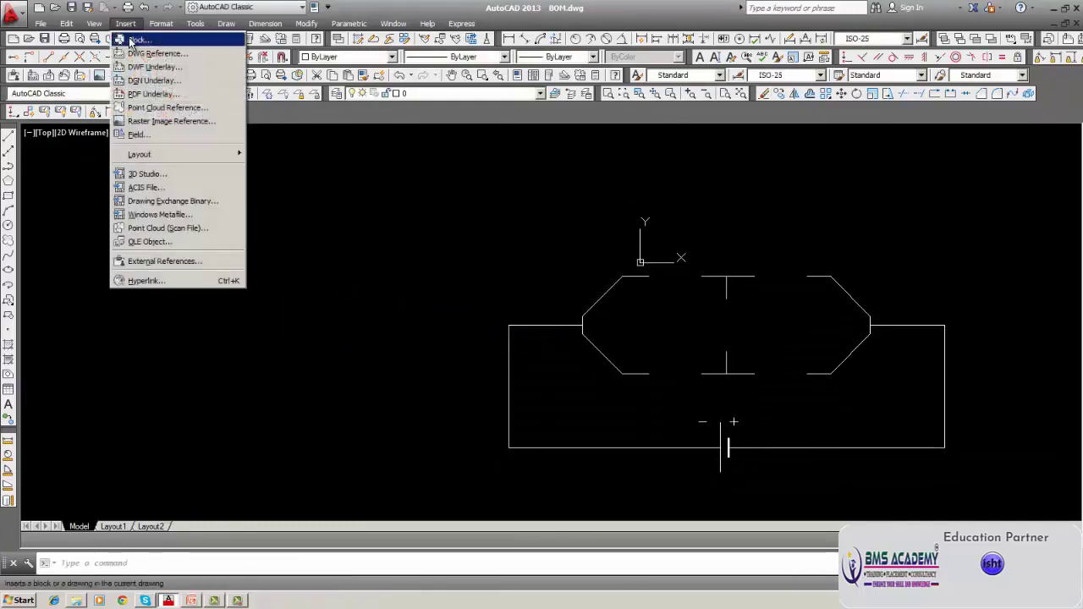
left_click(135, 38)
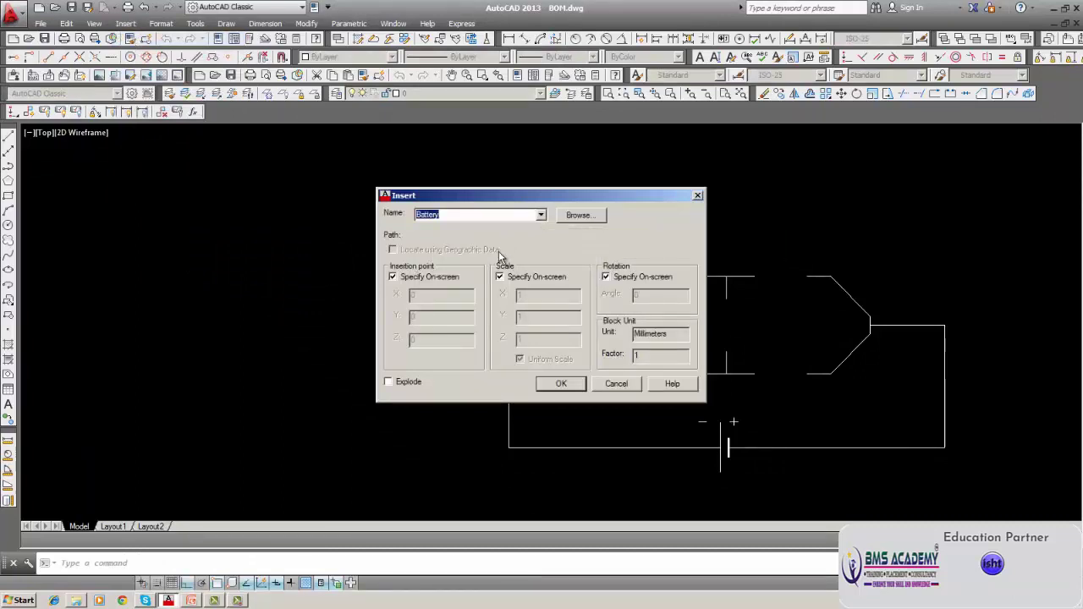
left_click(562, 385)
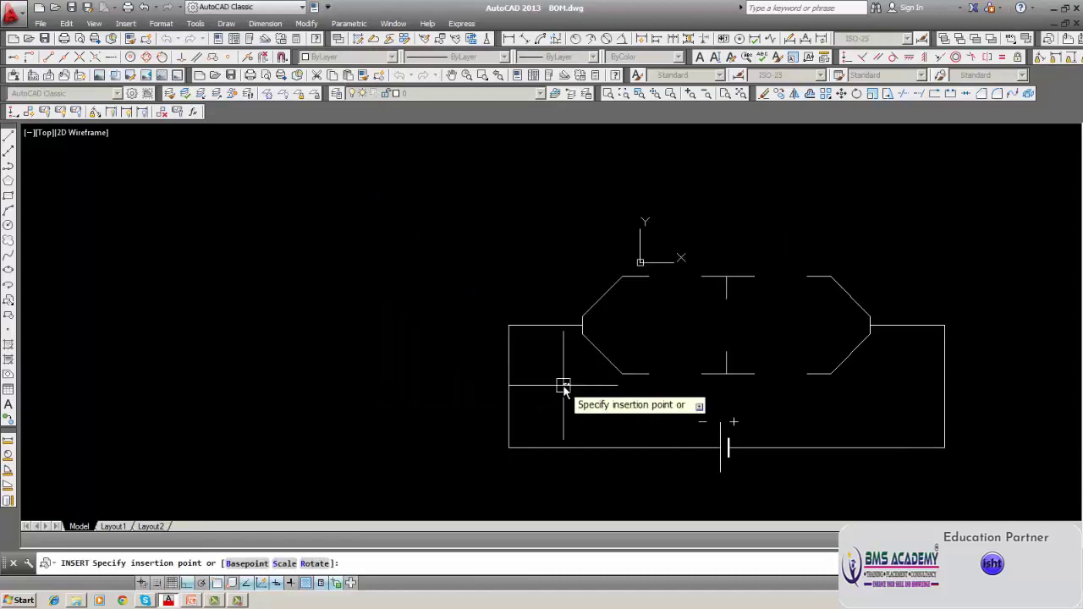
middle_click_drag(566, 483, 406, 322)
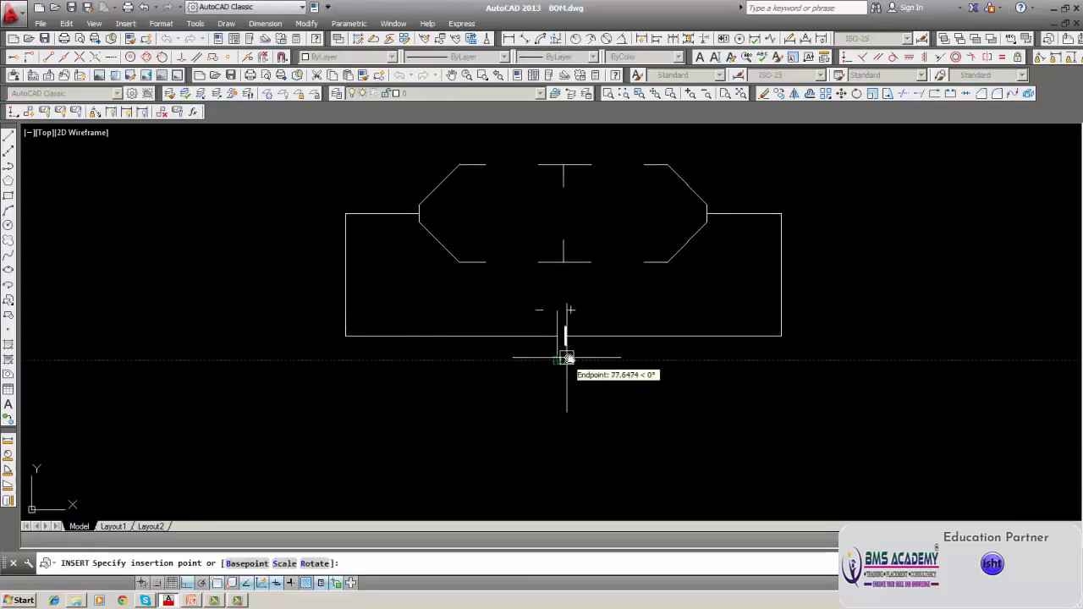
scroll(568, 354, "up", 5)
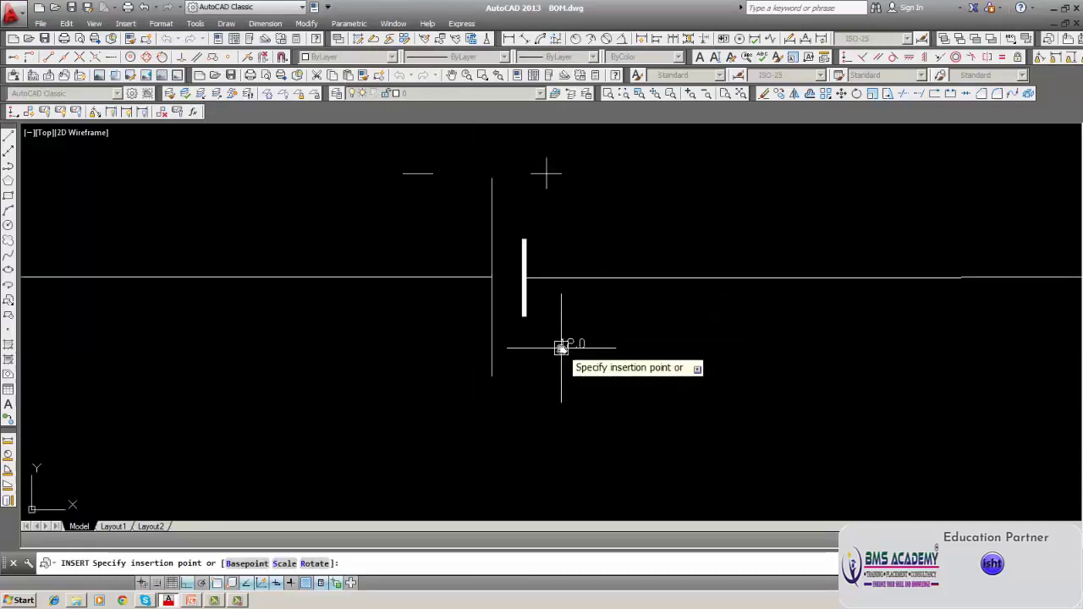
left_click(566, 354)
key("Return")
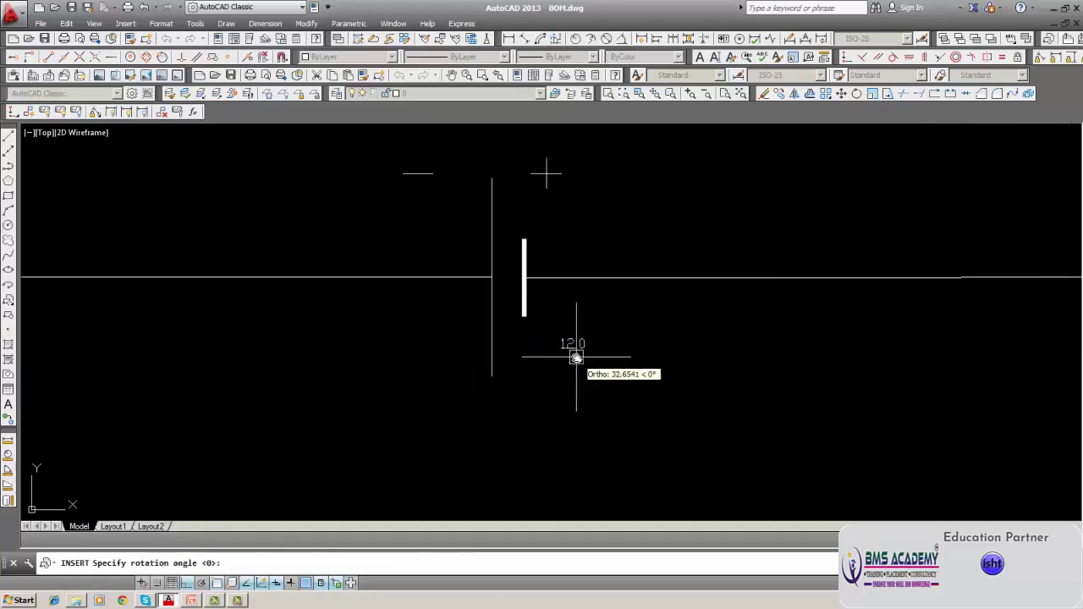
left_click(566, 382)
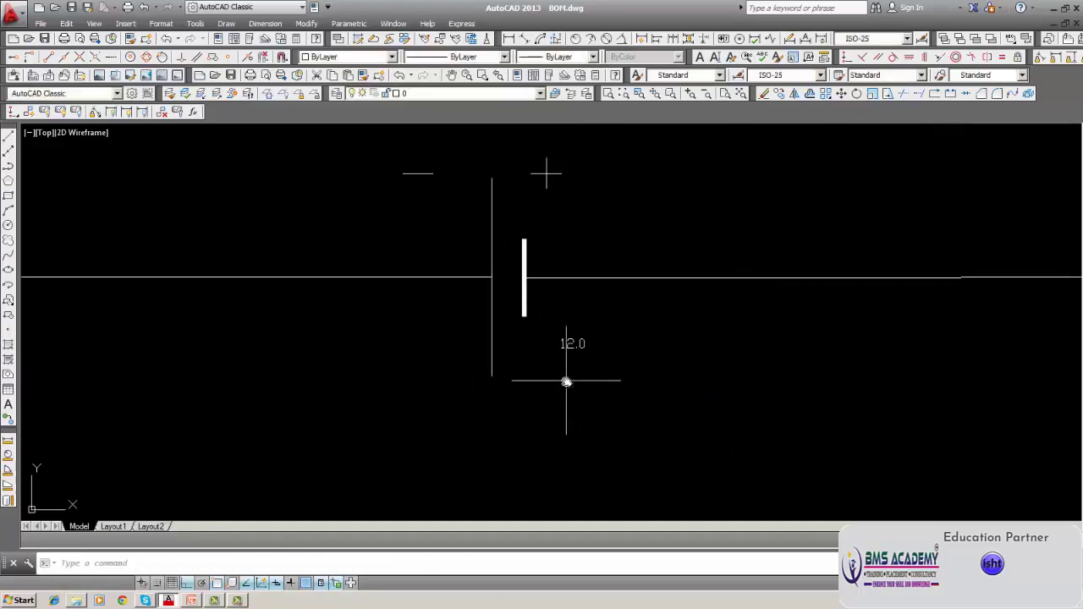
scroll(567, 367, "up", 2)
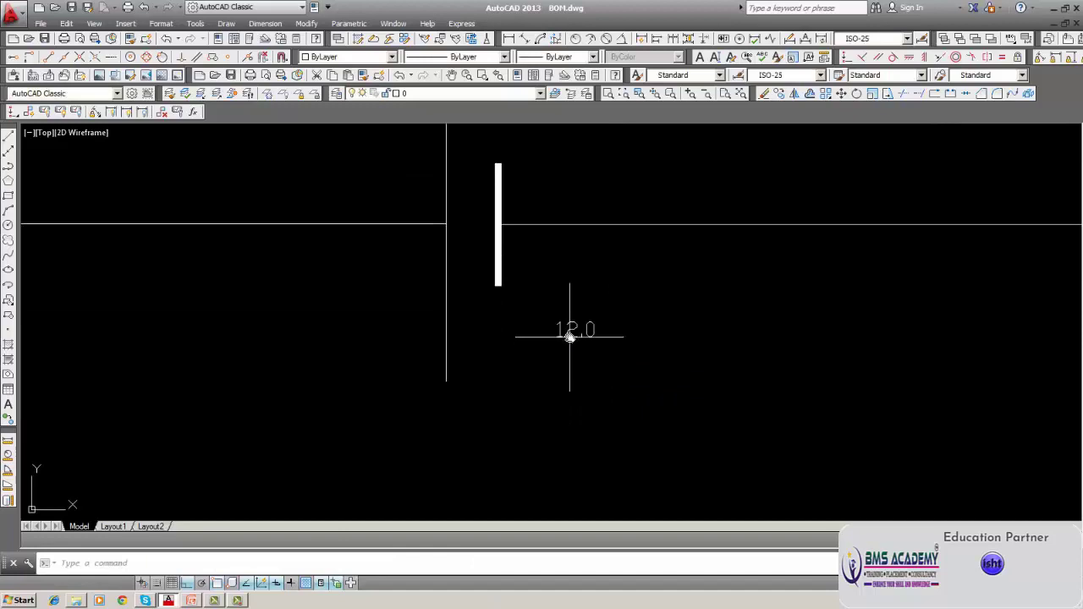
- Set the Battery block's voltage attribute to 24 and recheck it in the attribute editor
double_click(569, 336)
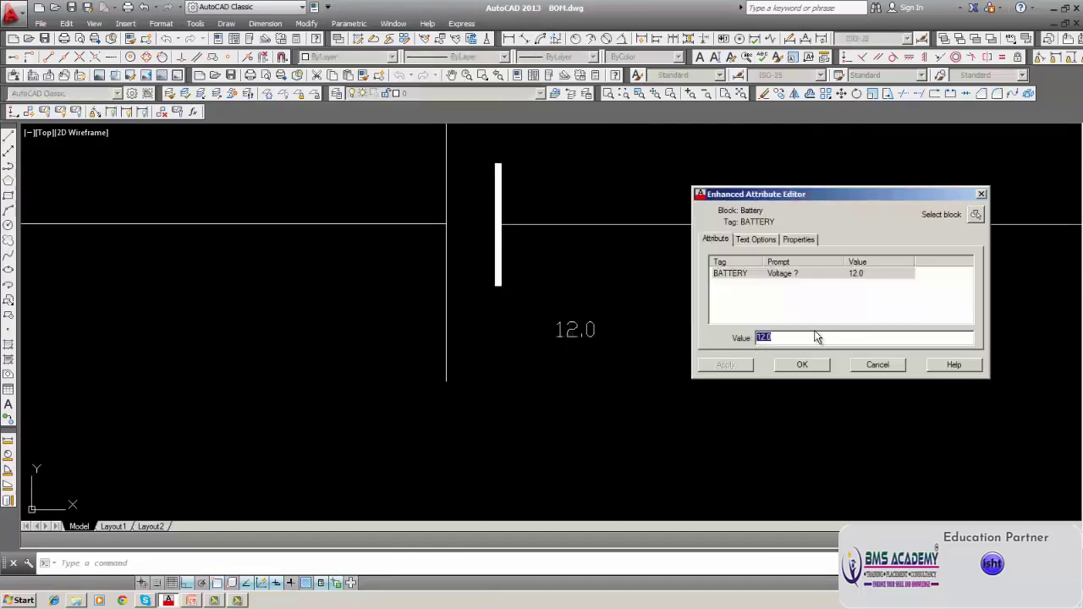
type("24")
key("Return")
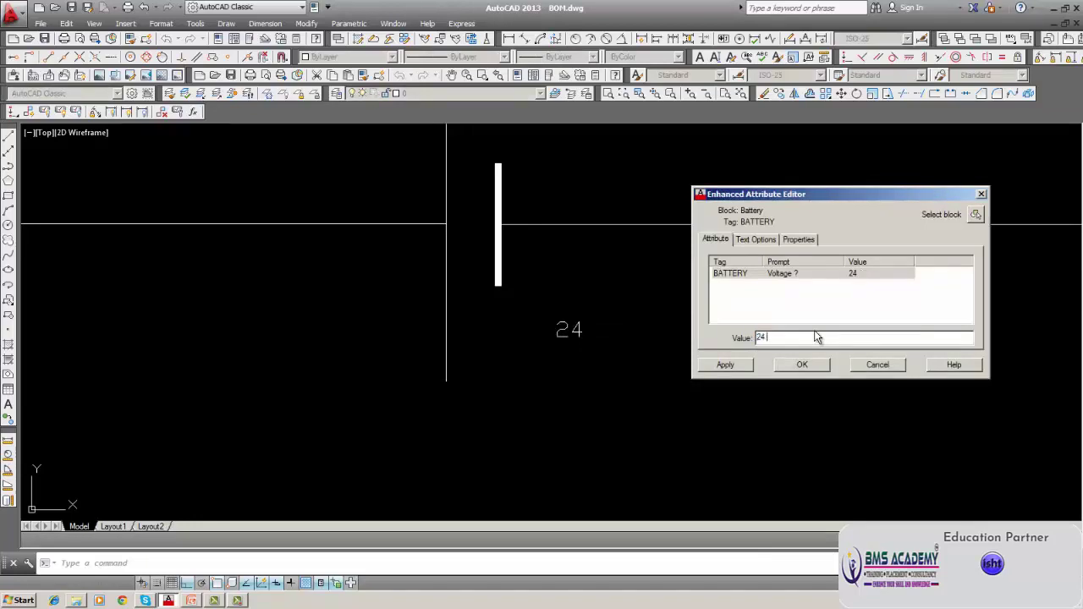
left_click(750, 369)
left_click(803, 364)
left_click(808, 366)
left_click(705, 385)
double_click(569, 330)
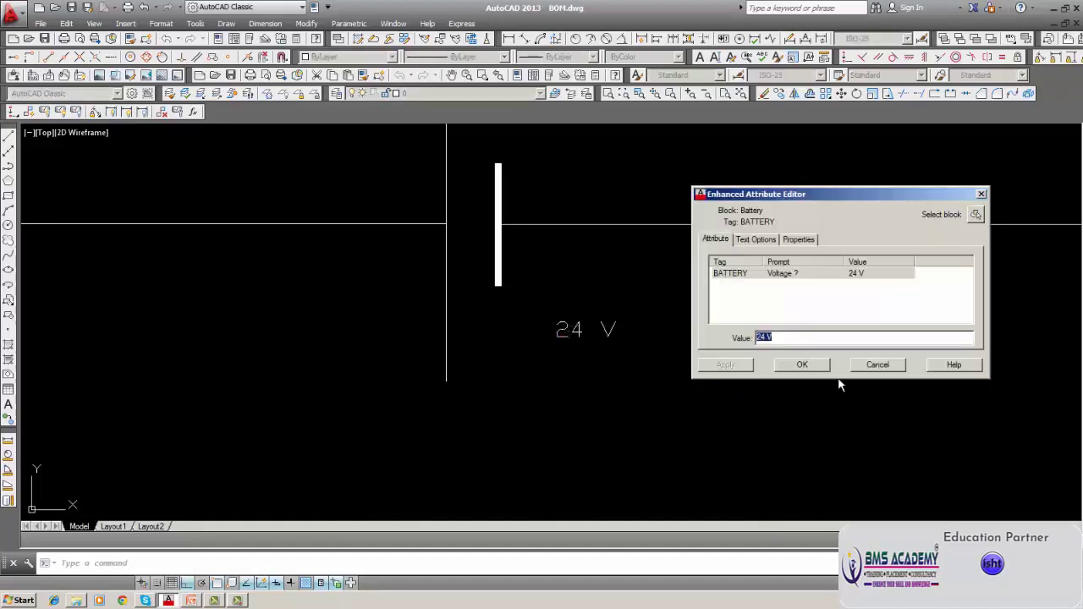
left_click(864, 367)
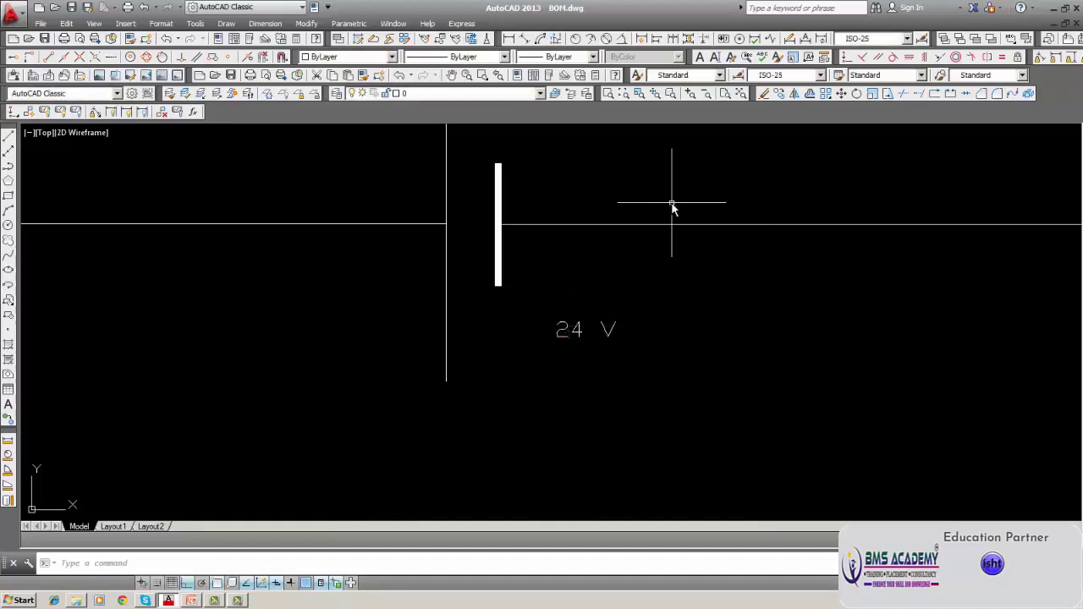
left_click(279, 23)
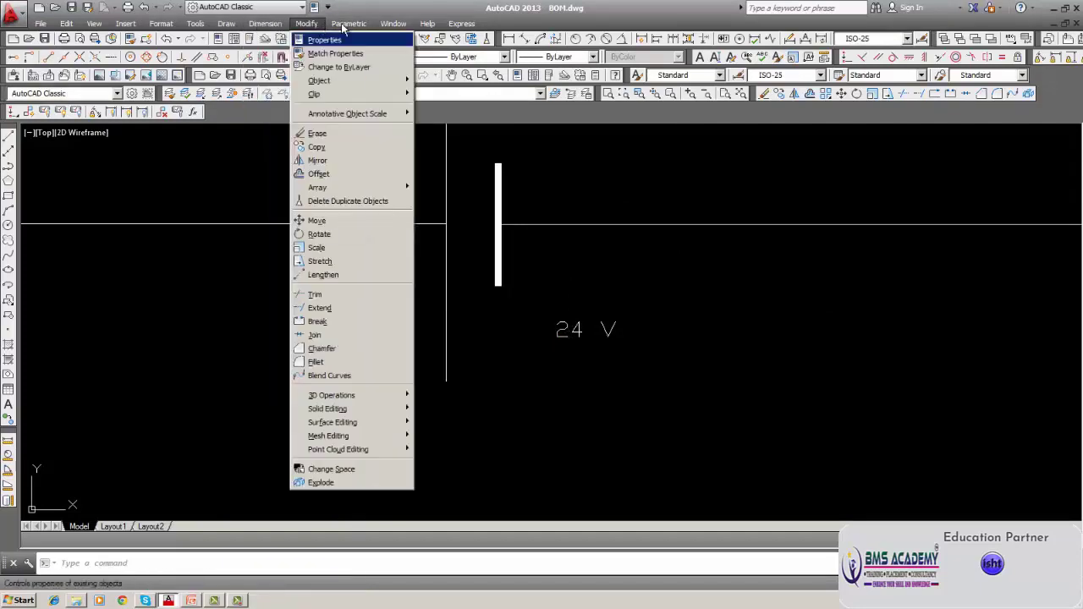
left_click(486, 128)
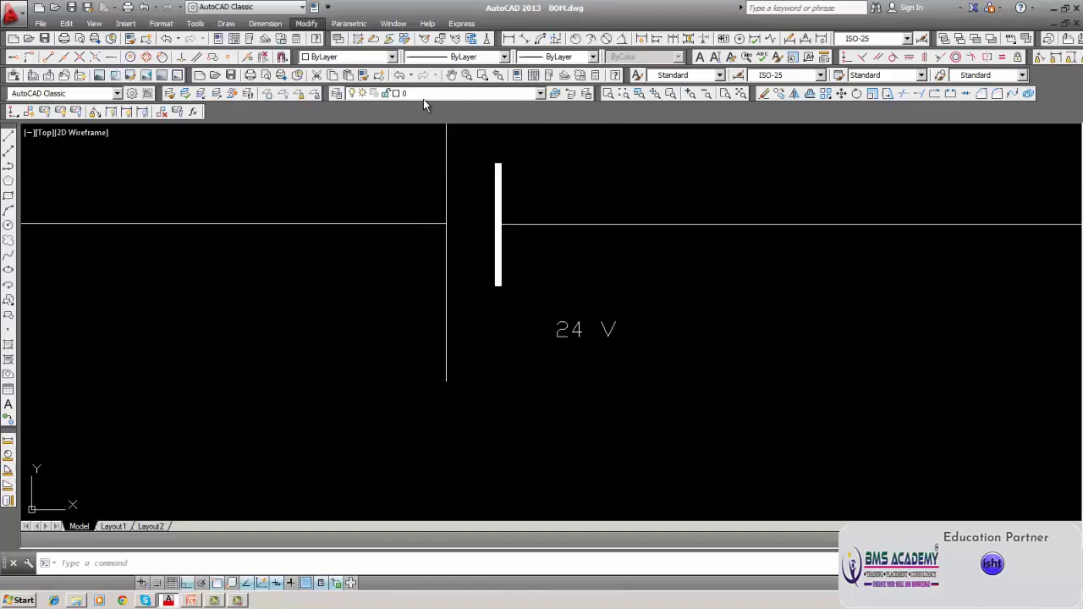
left_click(439, 39)
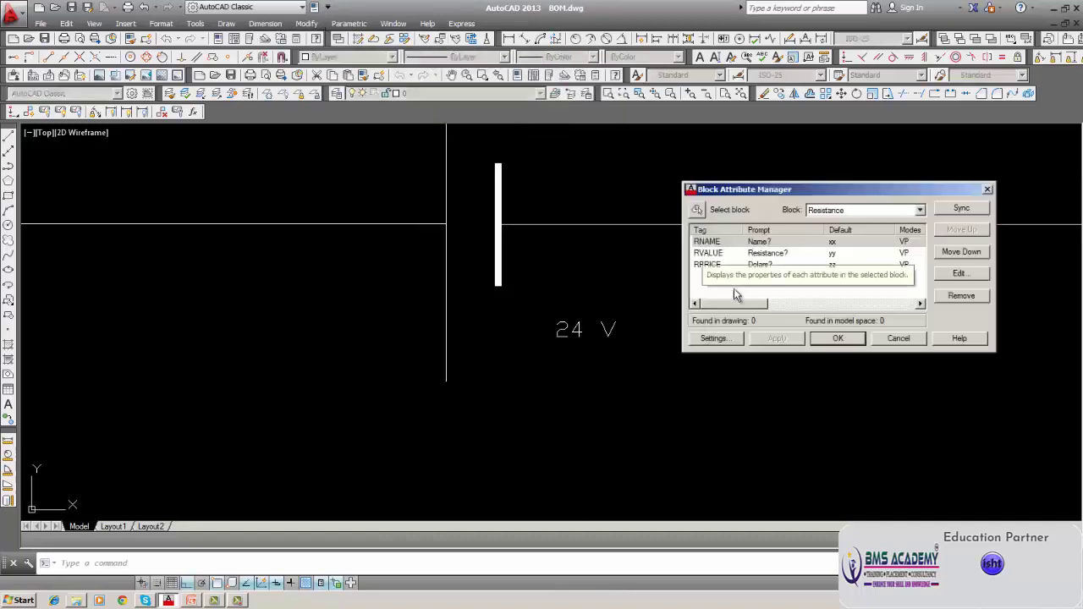
left_click(920, 210)
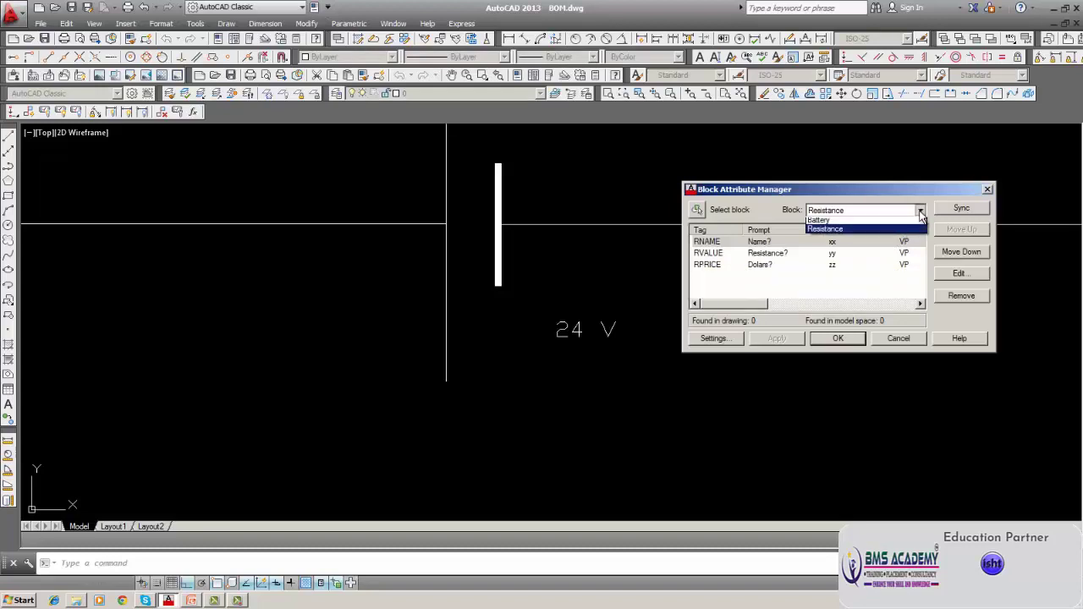
left_click(827, 221)
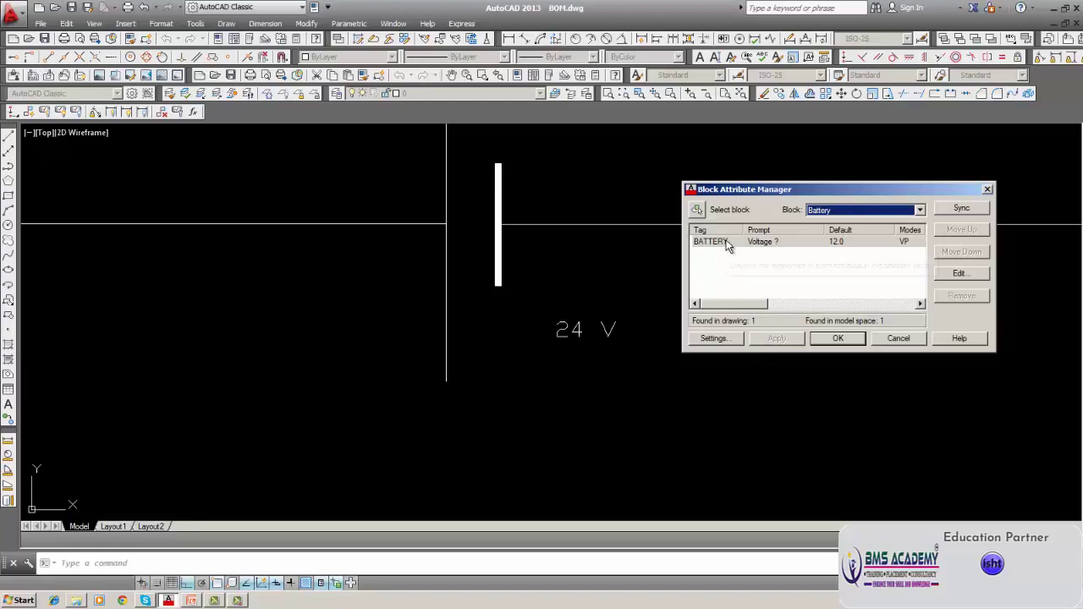
left_click(713, 338)
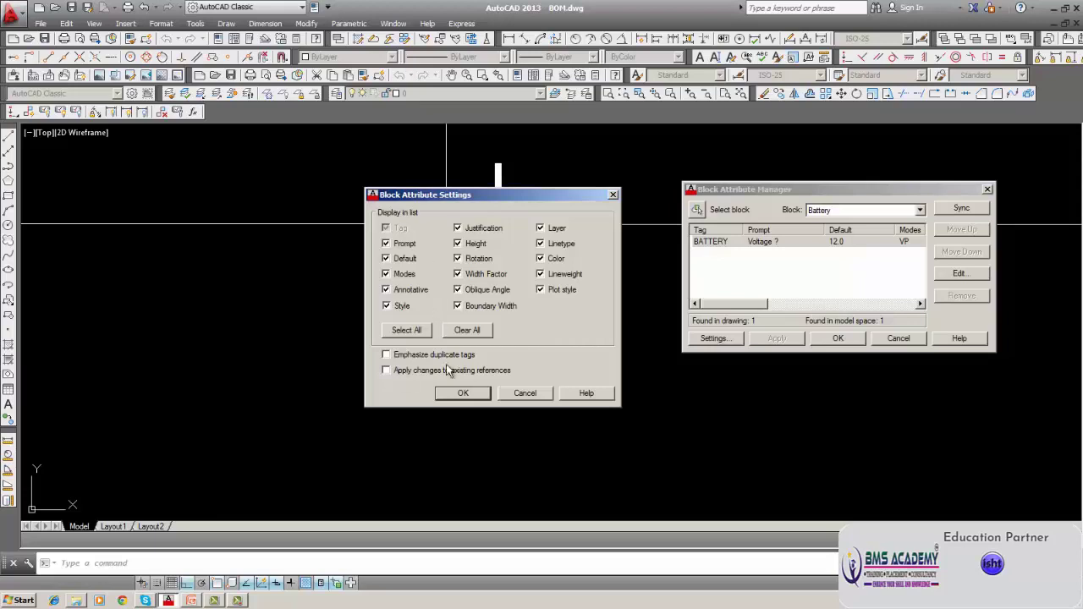
left_click(462, 393)
left_click(960, 273)
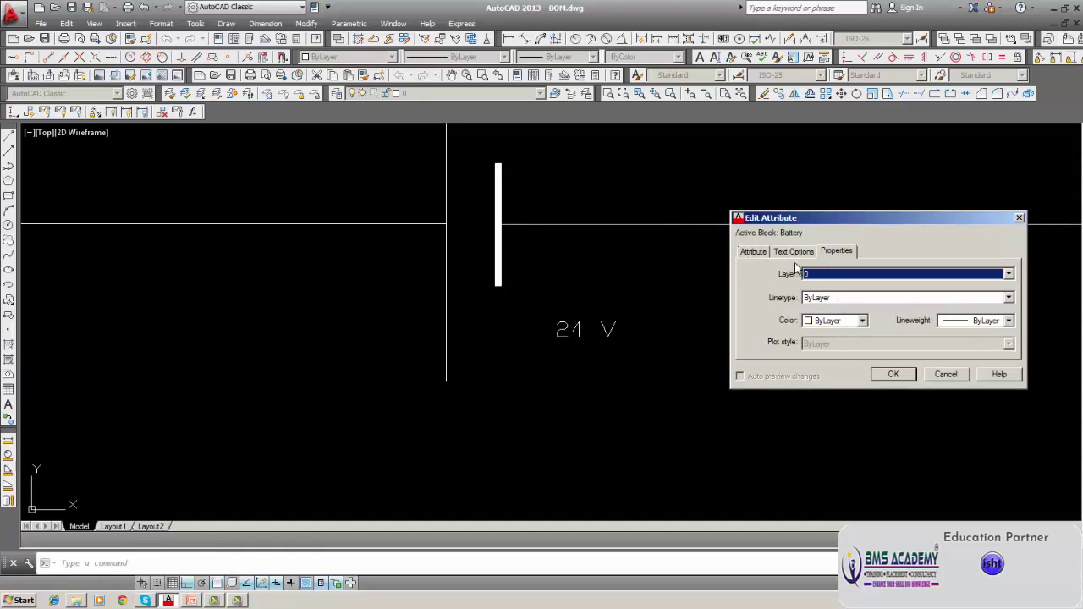
left_click(754, 252)
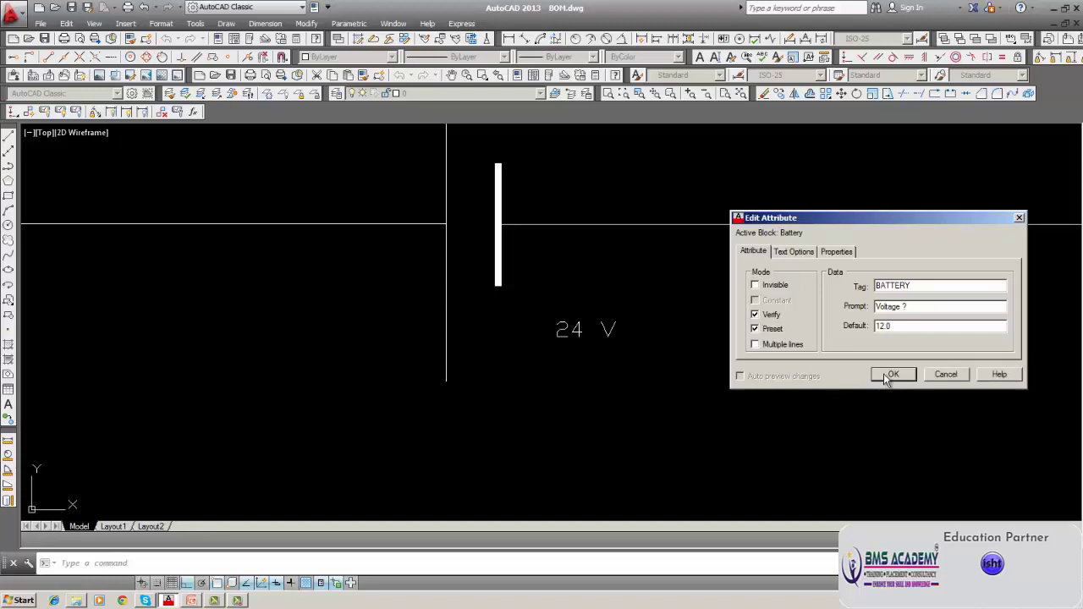
left_click(890, 374)
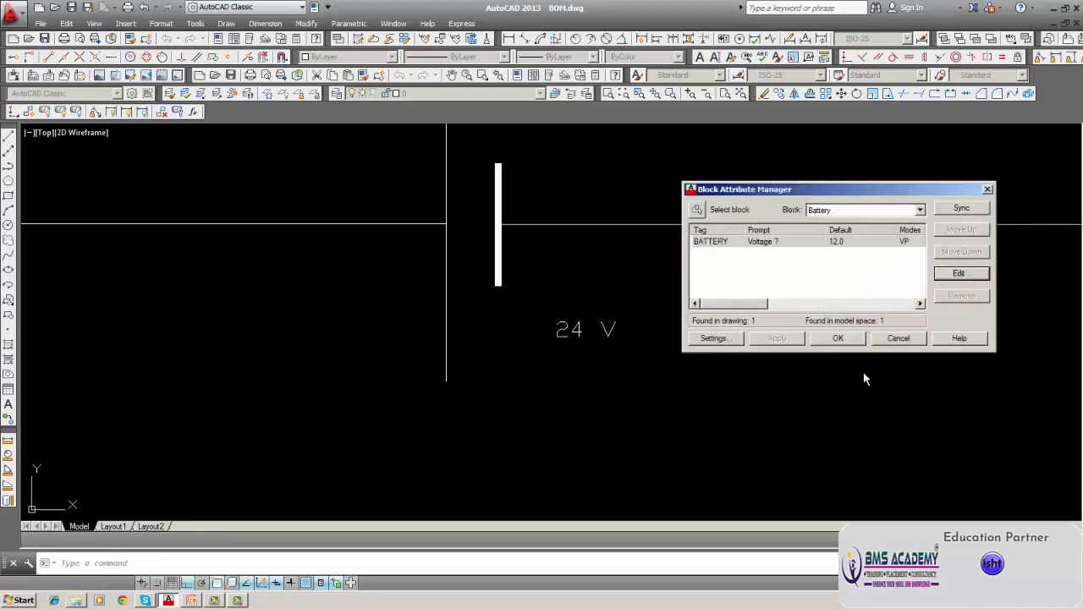
left_click(836, 336)
double_click(569, 334)
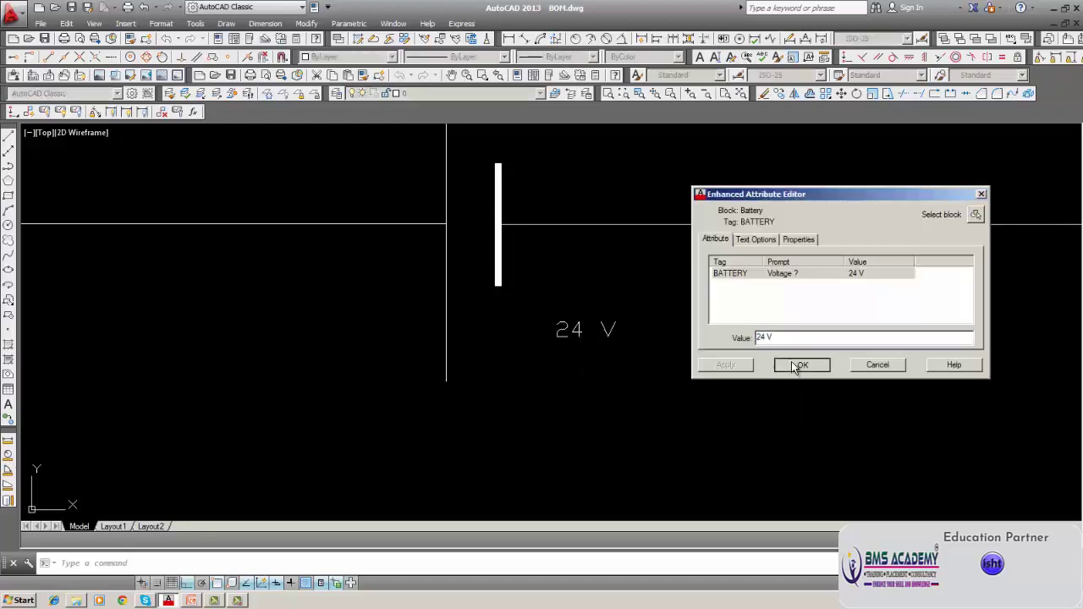
left_click(799, 364)
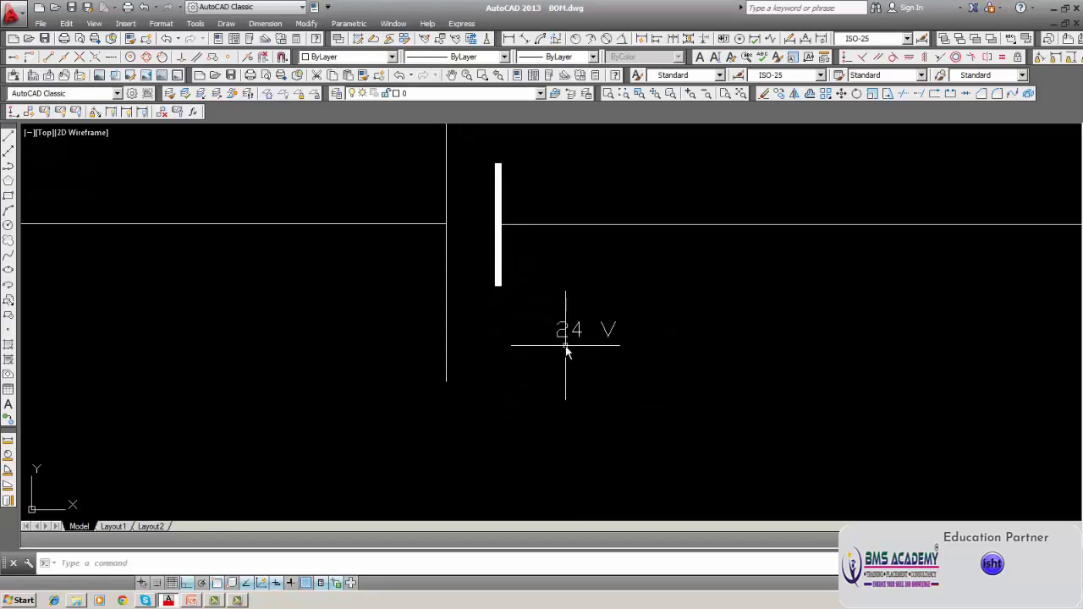
scroll(567, 352, "down", 6)
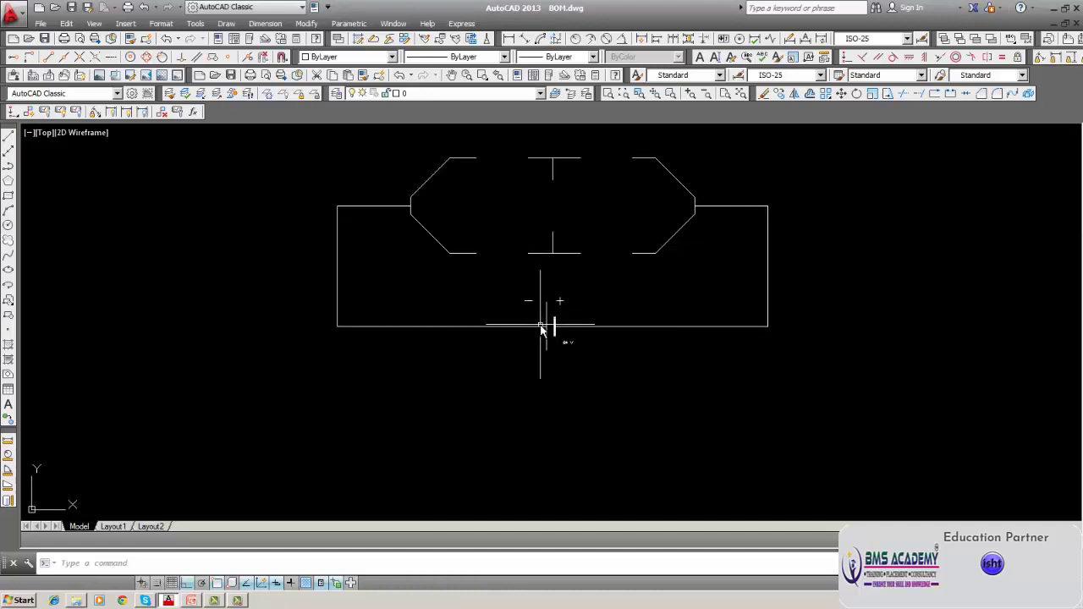
middle_click_drag(542, 328, 568, 367)
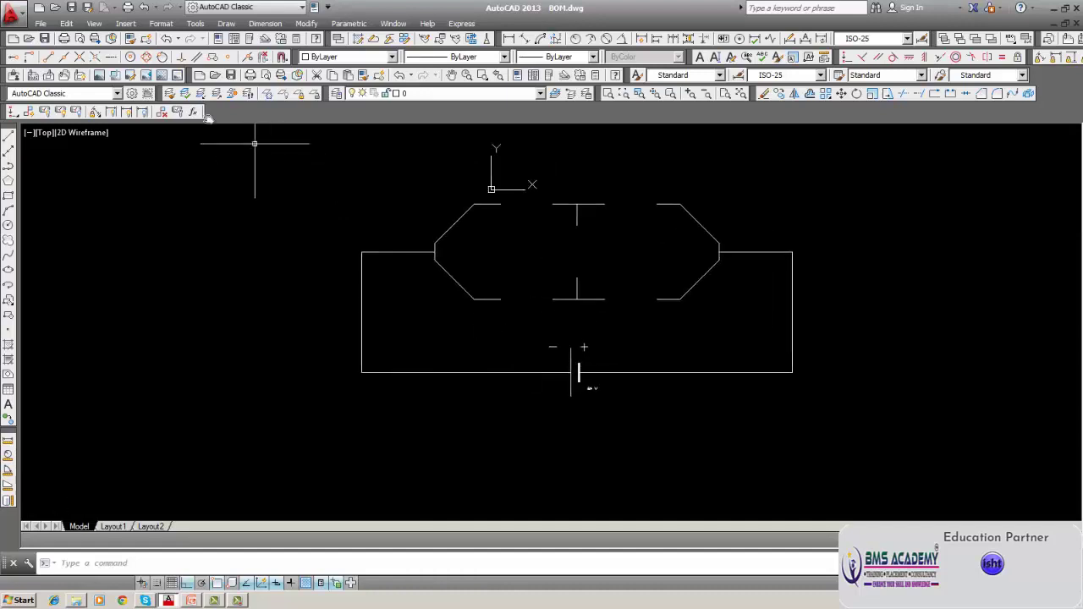
- Insert the Resistance block at the upper wire's endpoint, keeping default scale, rotation and xx/yy/zz values
left_click(125, 23)
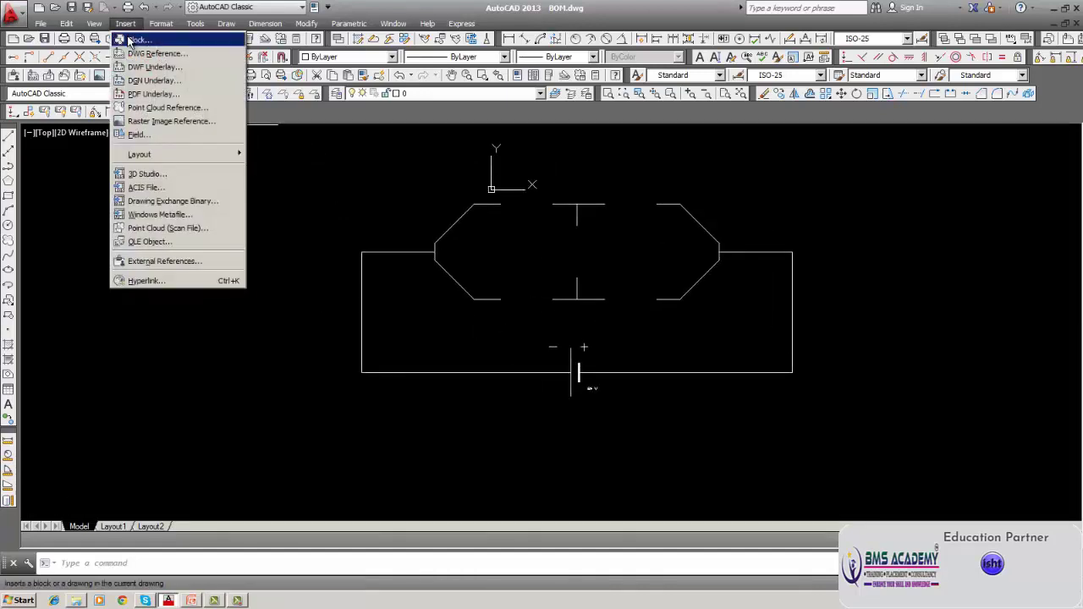
left_click(131, 37)
left_click(541, 216)
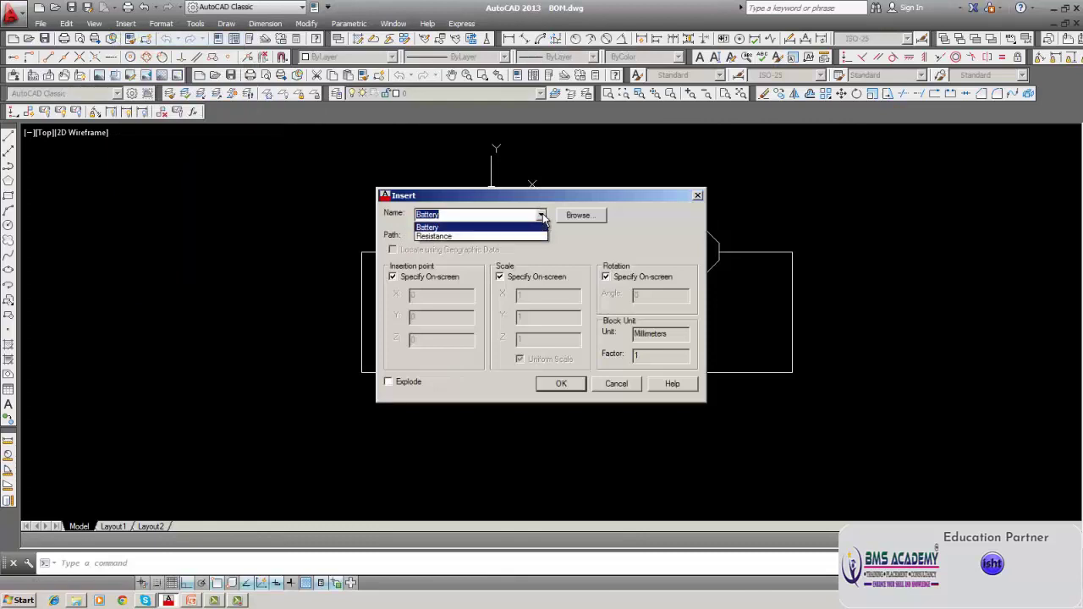
left_click(489, 236)
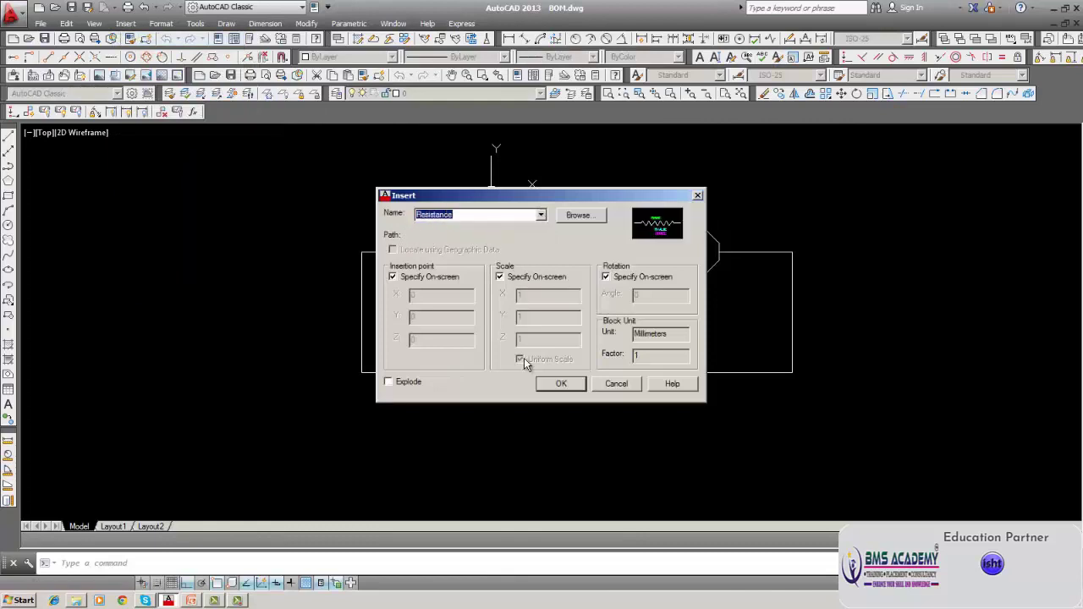
left_click(559, 383)
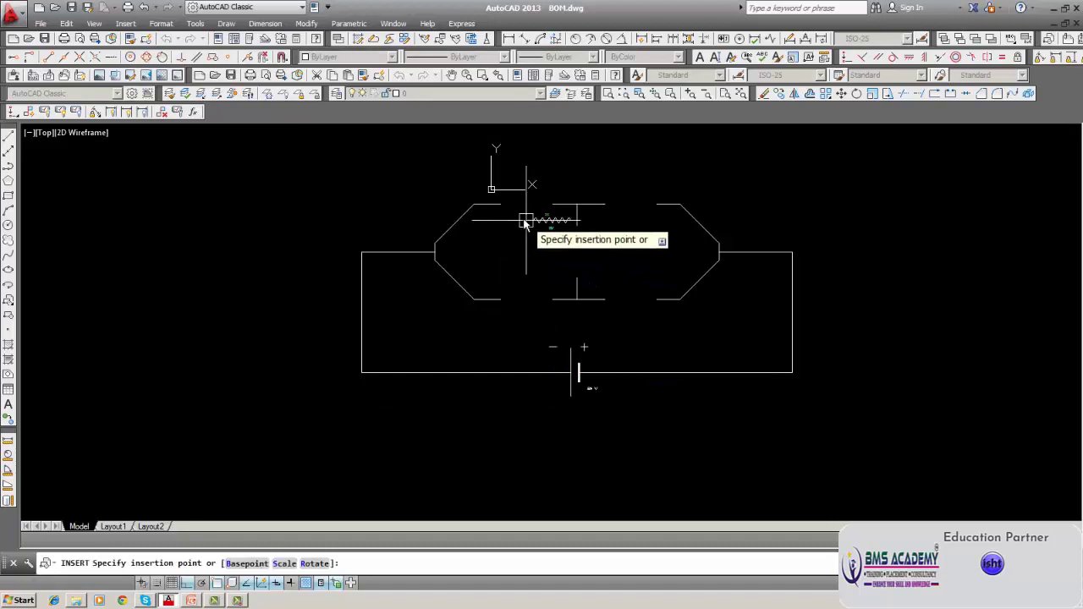
scroll(505, 211, "up", 5)
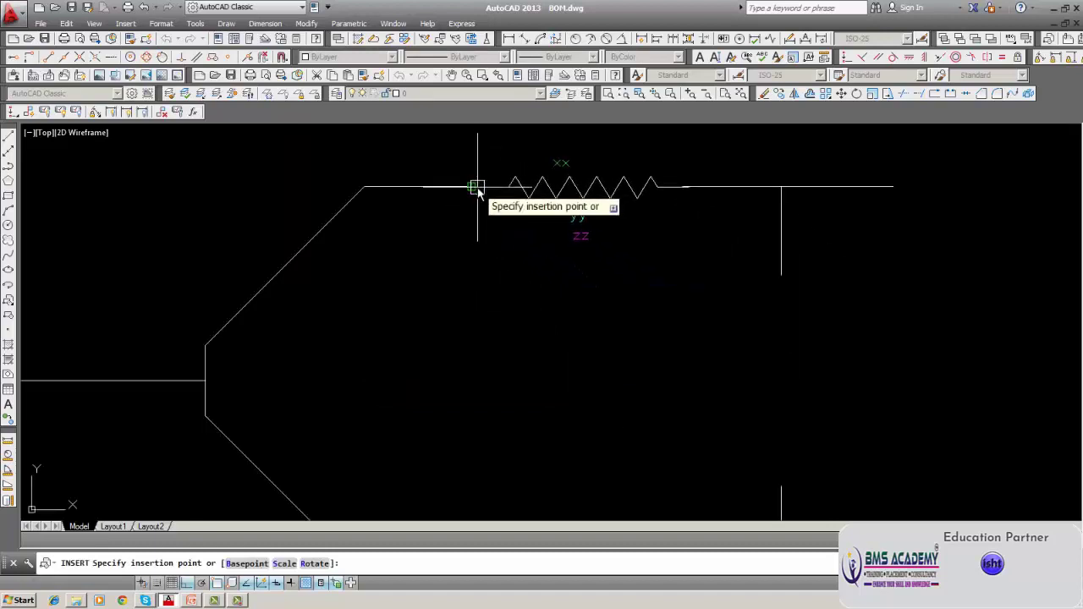
left_click(477, 187)
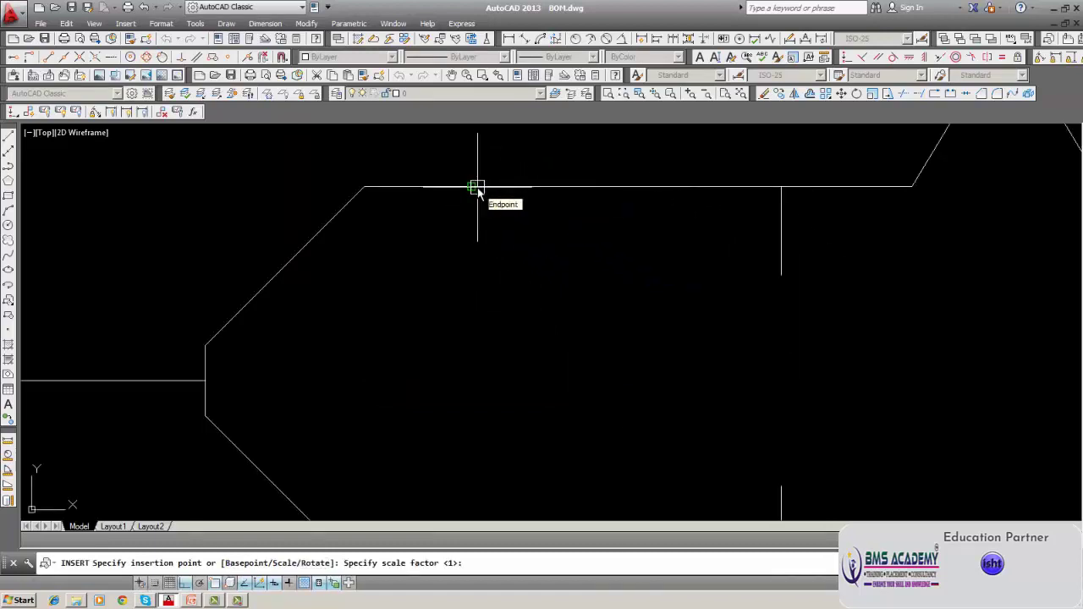
key("Return")
key("Return")
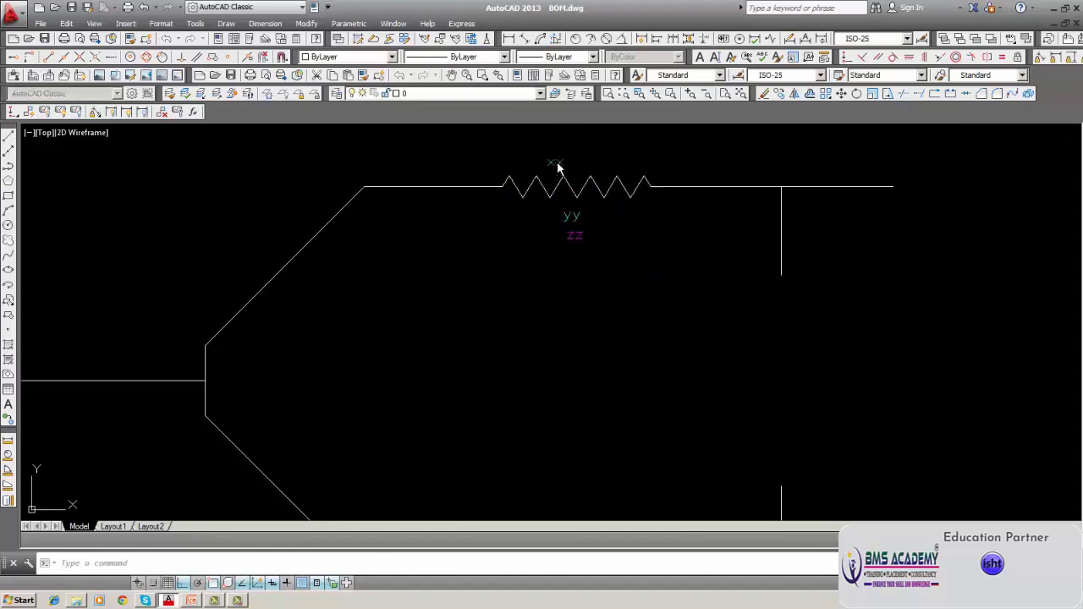
double_click(556, 166)
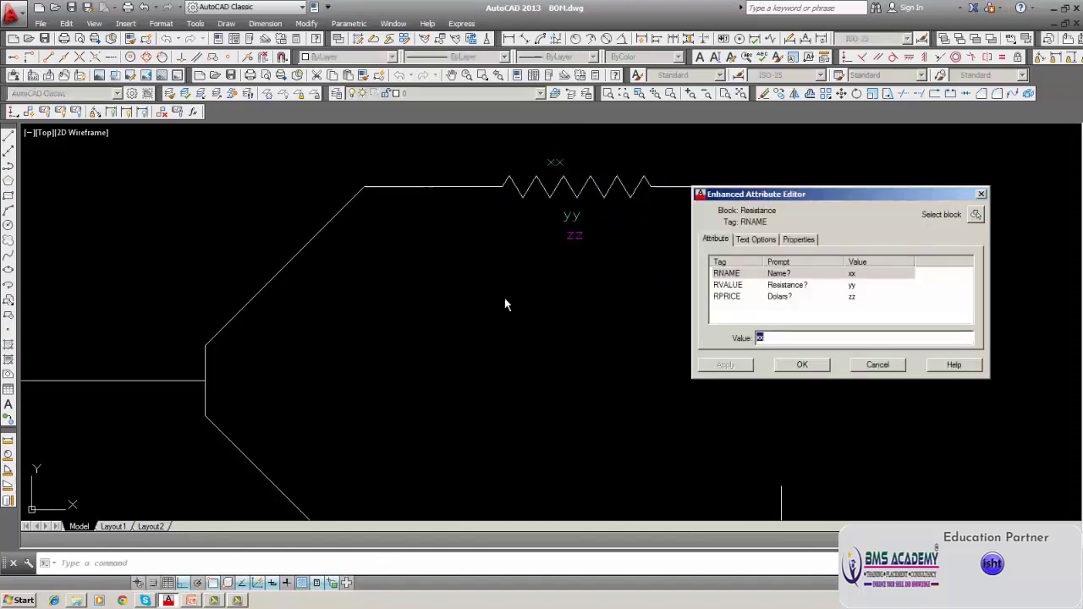
left_click(801, 365)
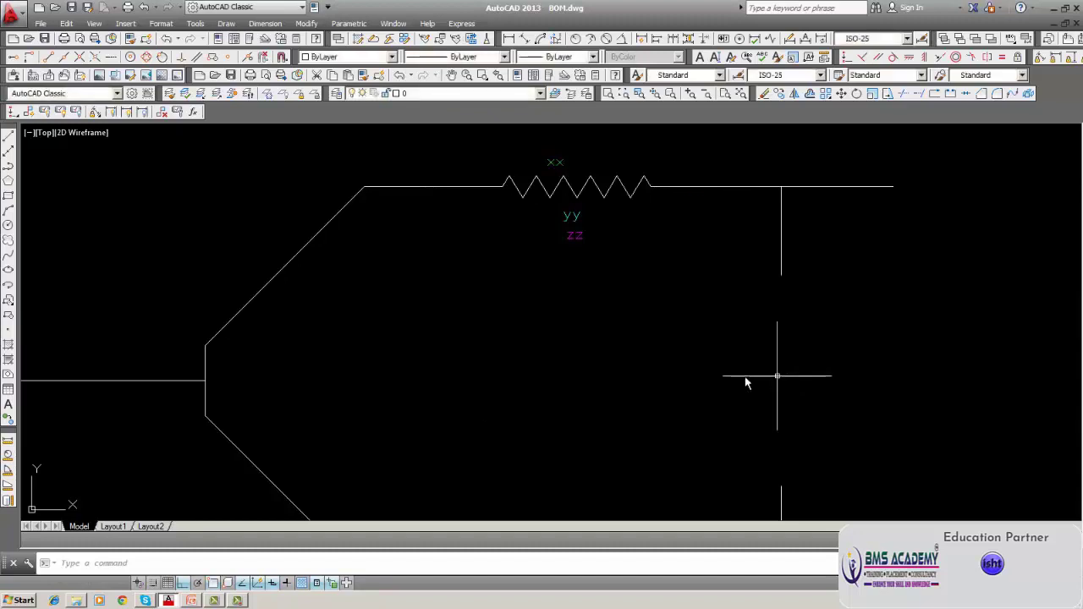
- Name the new resistor R1 in the Enhanced Attribute Editor
scroll(668, 394, "down", 5)
middle_click_drag(667, 400, 536, 383)
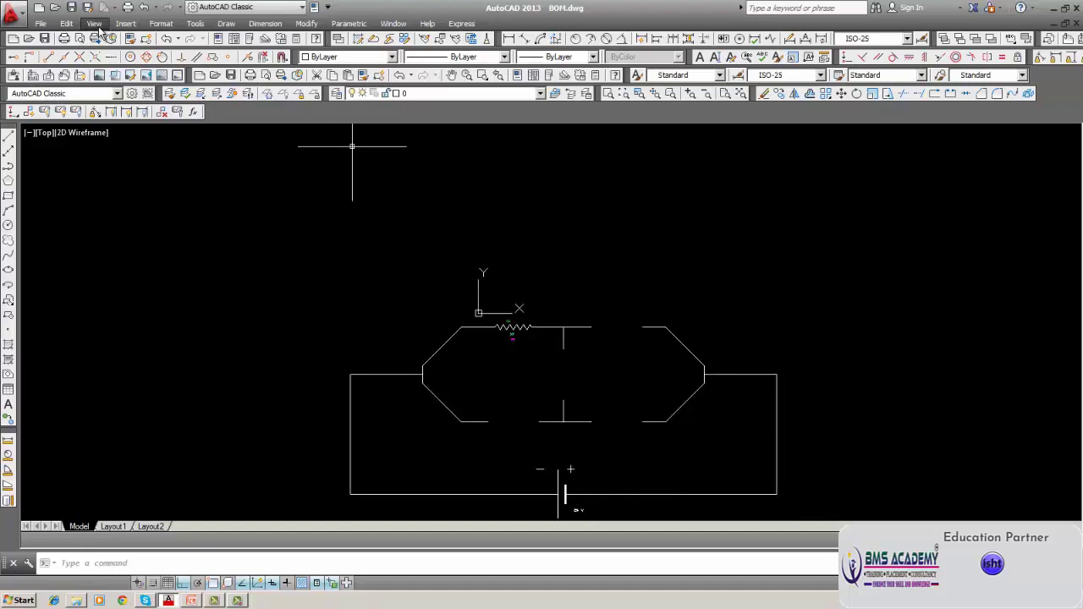
scroll(501, 337, "up", 5)
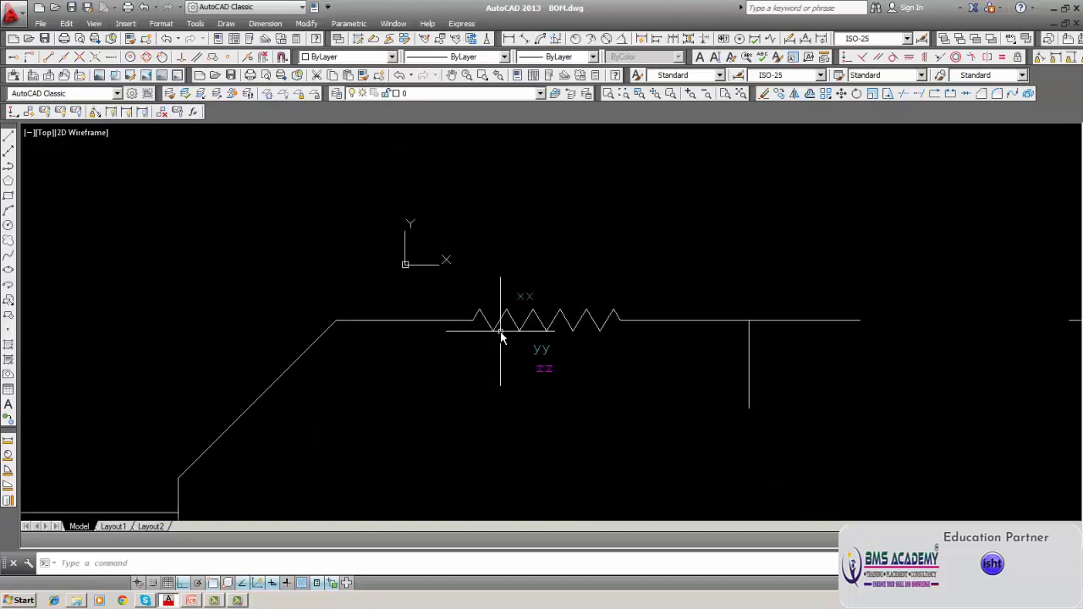
scroll(501, 336, "up", 4)
double_click(569, 250)
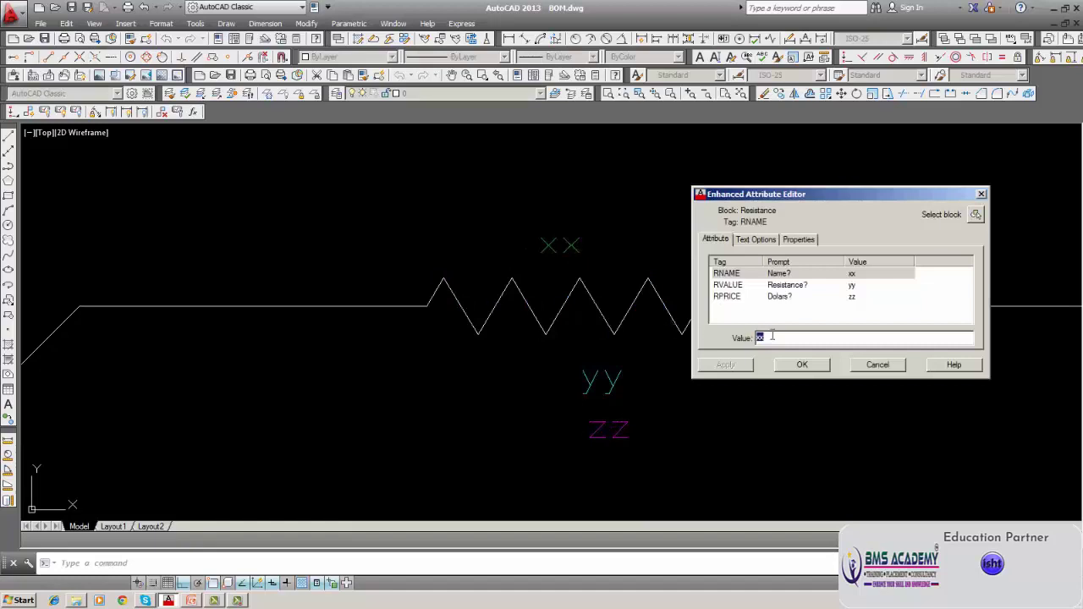
type("R")
left_click(733, 365)
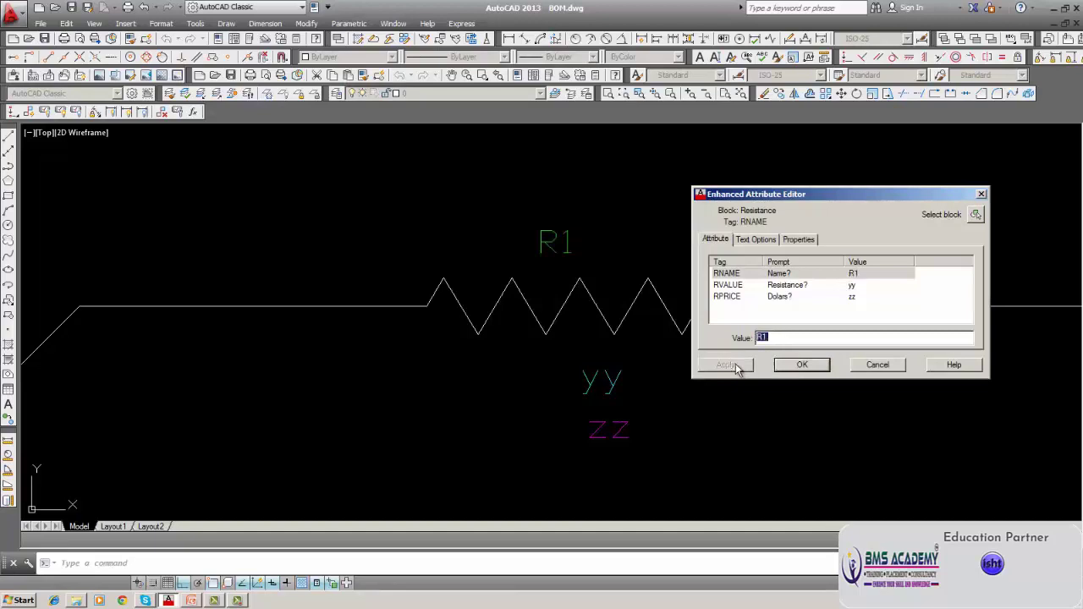
left_click(801, 366)
- Set the resistor's RVALUE to 120 Ohms
left_click(613, 389)
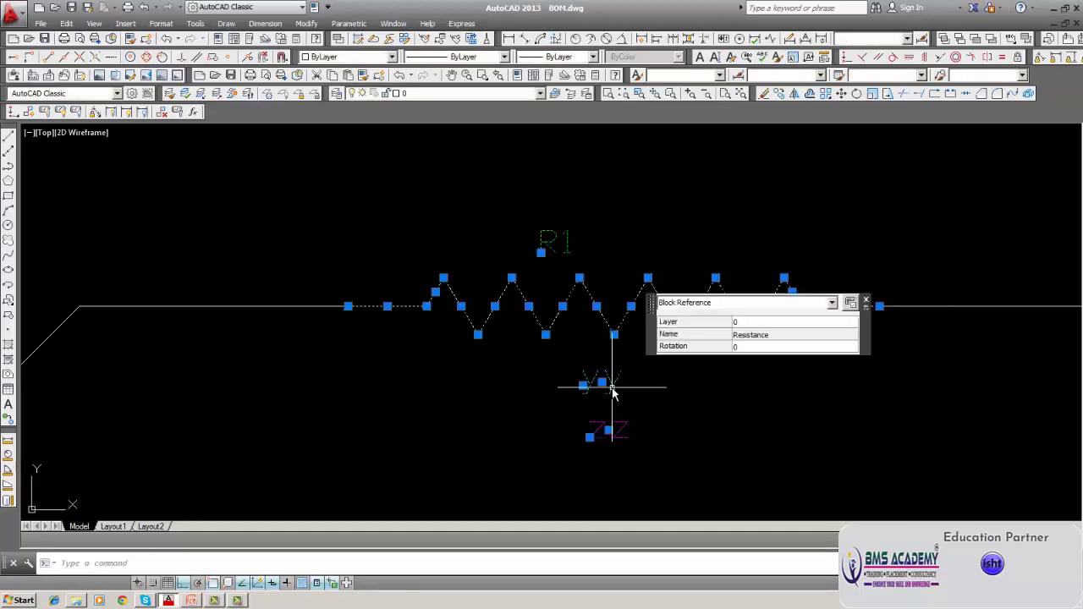
double_click(612, 389)
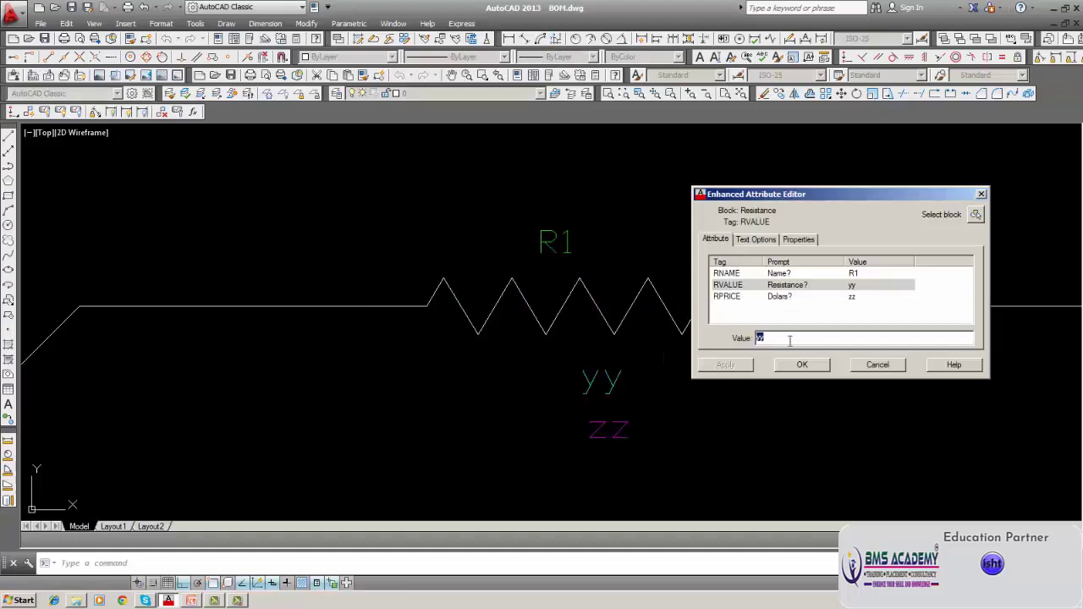
key("BackSpace")
type("120 ")
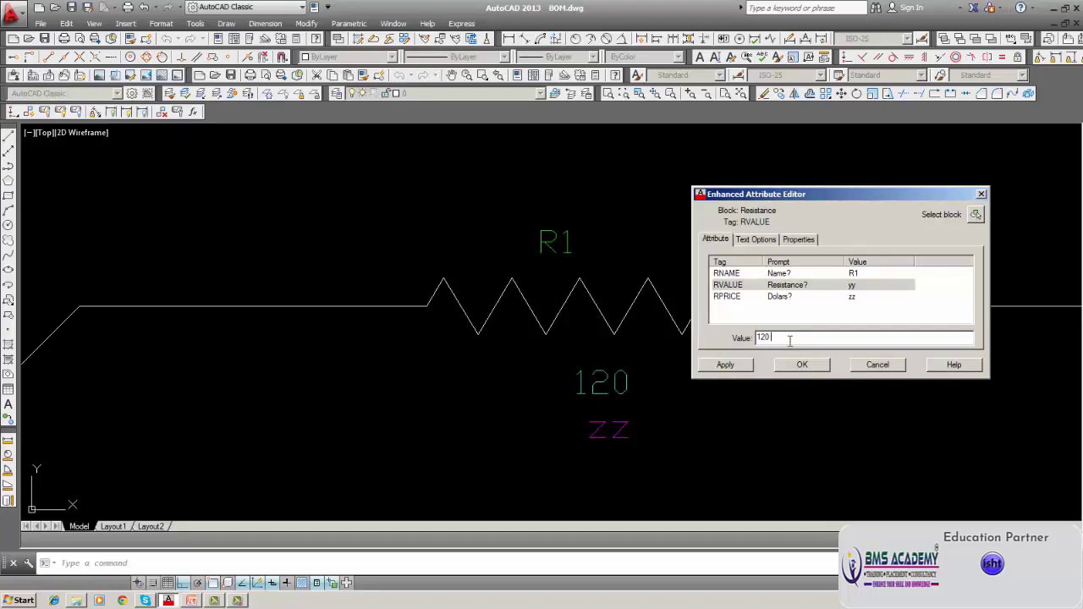
type("Ohms")
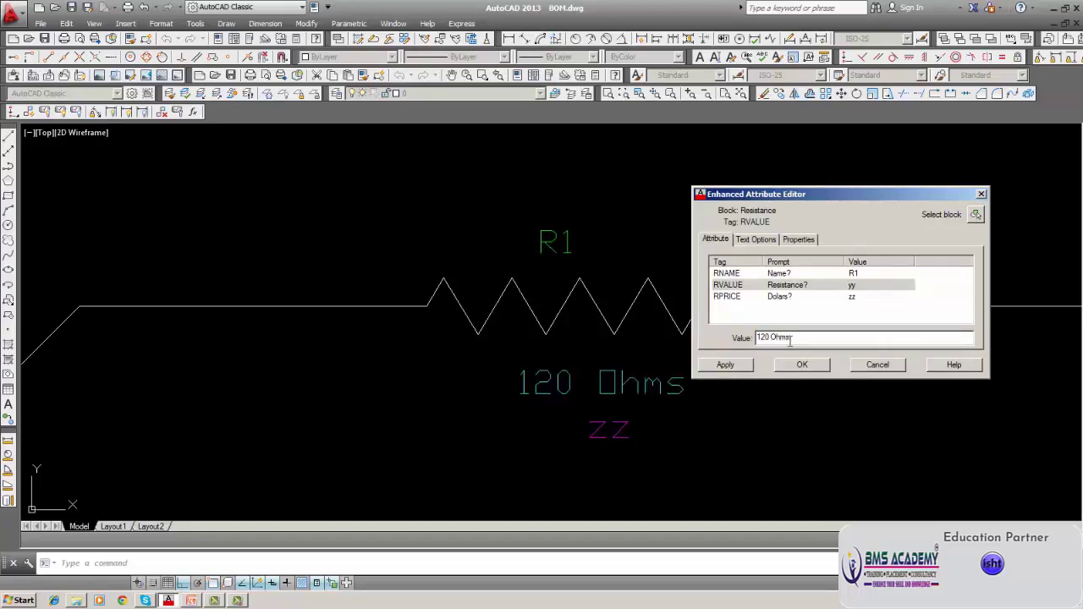
left_click(737, 368)
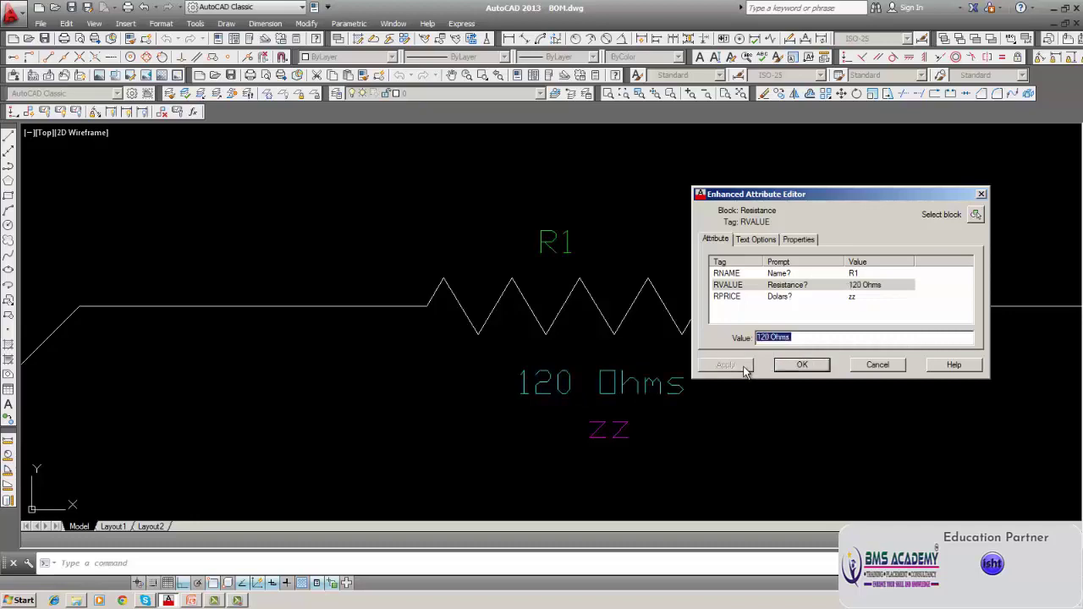
left_click(791, 367)
left_click(793, 373)
key("Escape")
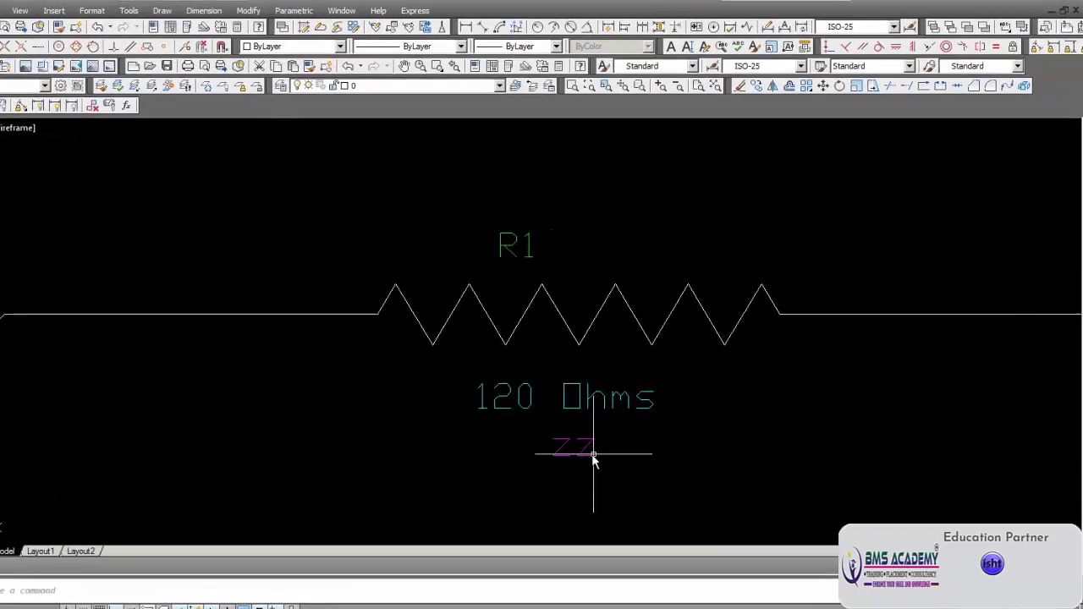
- Replace R1's zz price placeholder with $ 0.5 in the attribute editor
double_click(615, 433)
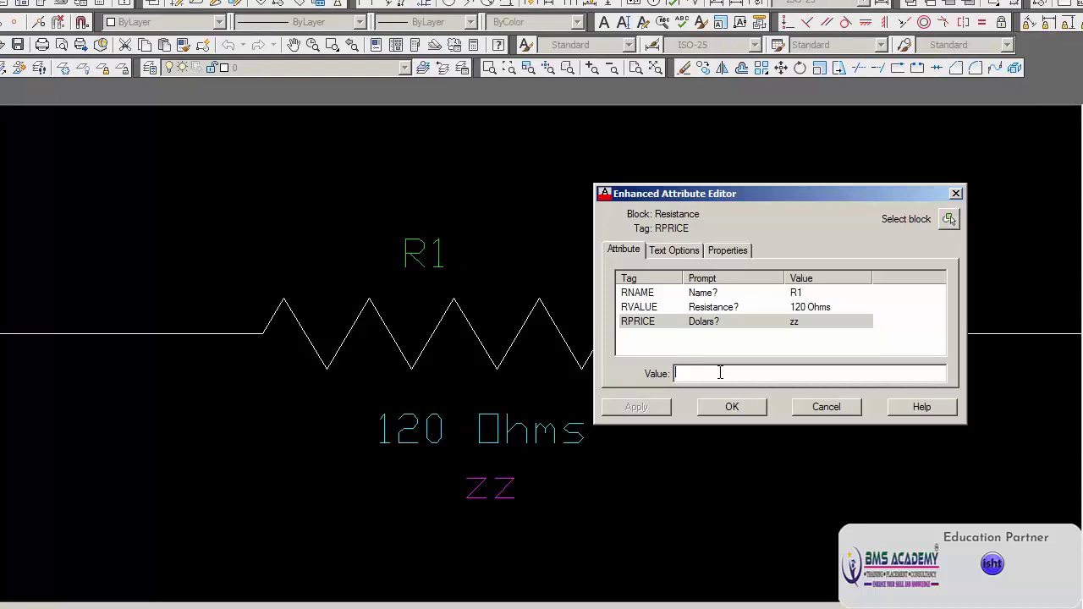
type("$ 0.5")
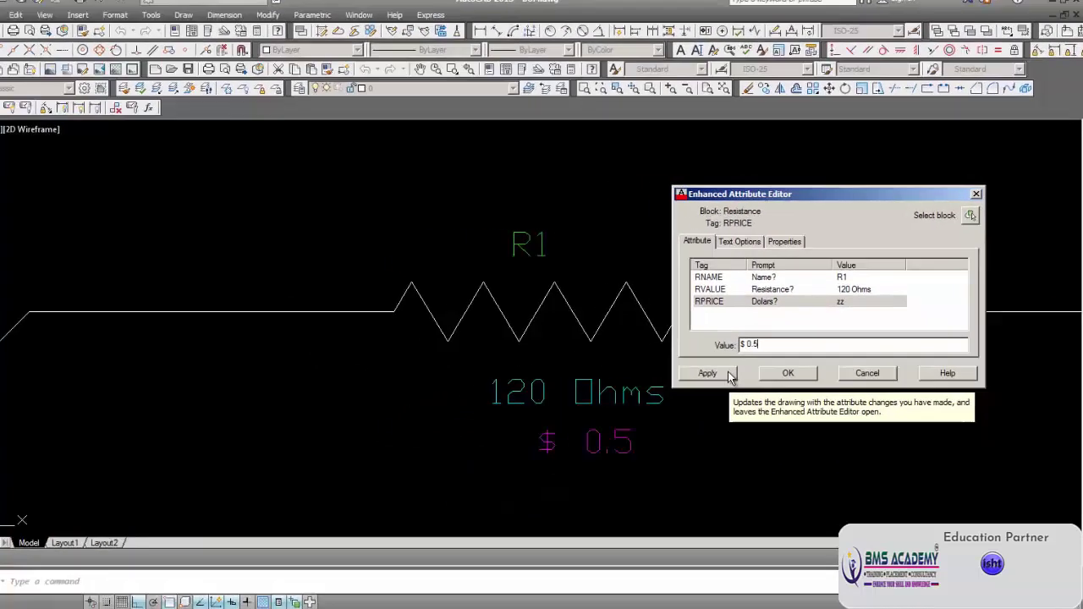
left_click(661, 409)
left_click(780, 369)
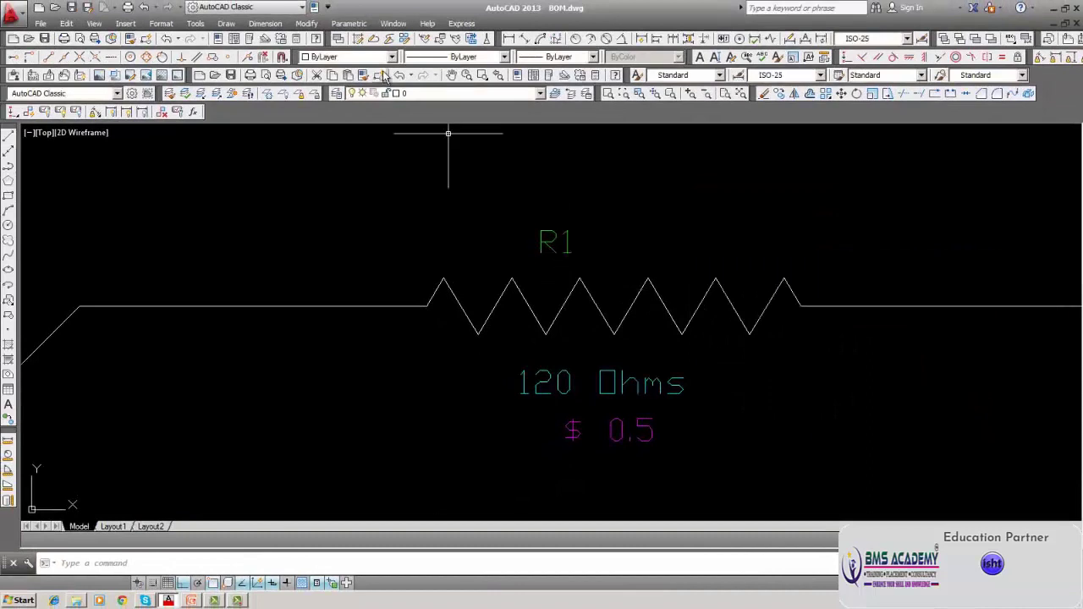
- Zoom and pan down to the 24 V battery block and select it
left_click(540, 94)
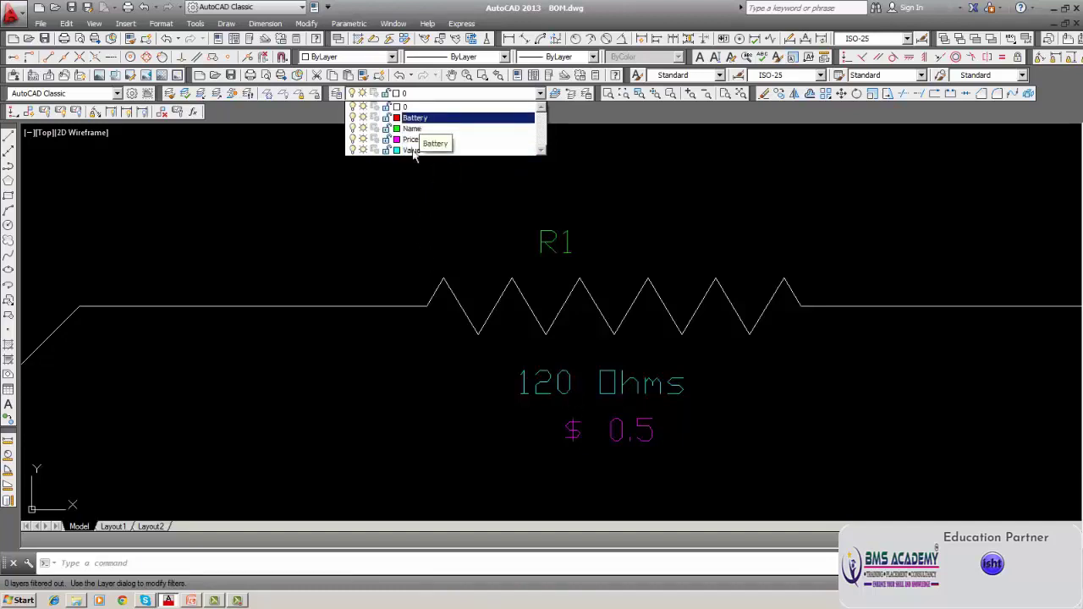
left_click(414, 363)
scroll(414, 364, "down", 6)
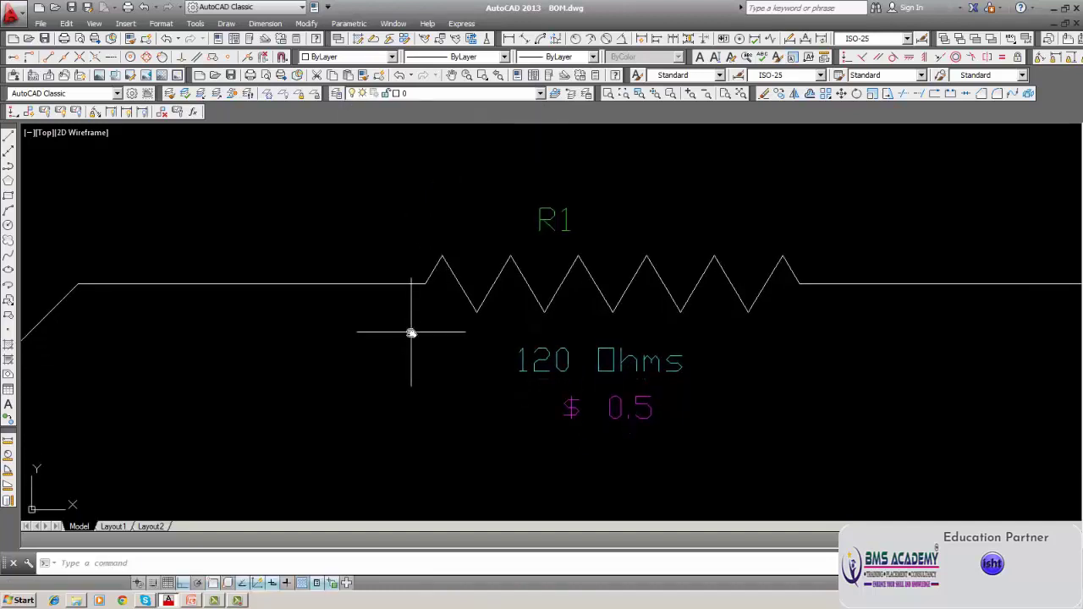
middle_click_drag(430, 403, 430, 229)
middle_click_drag(489, 500, 490, 358)
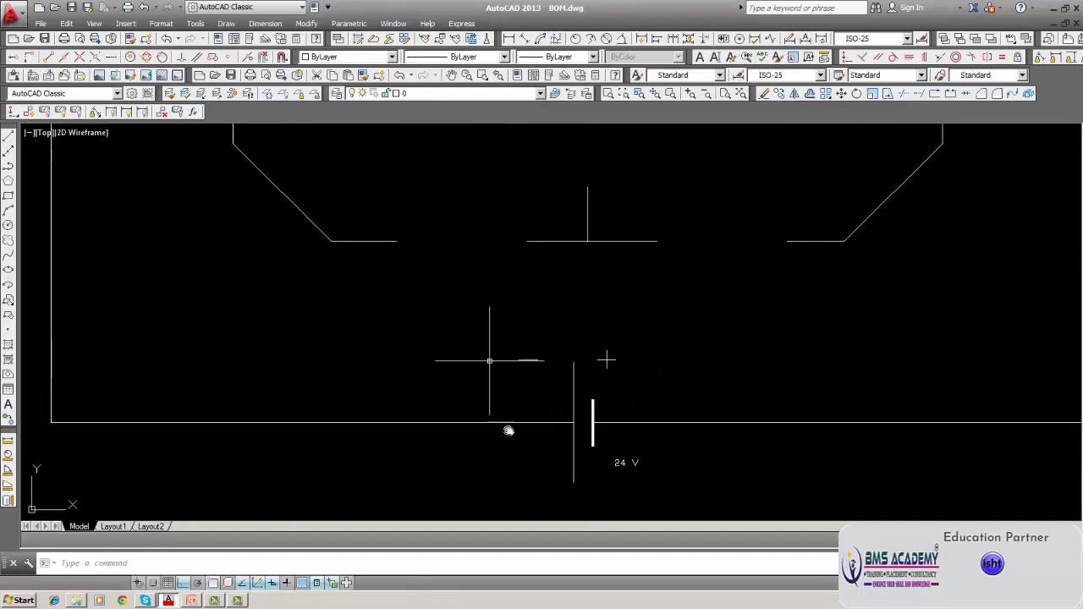
left_click(615, 464)
left_click(615, 465)
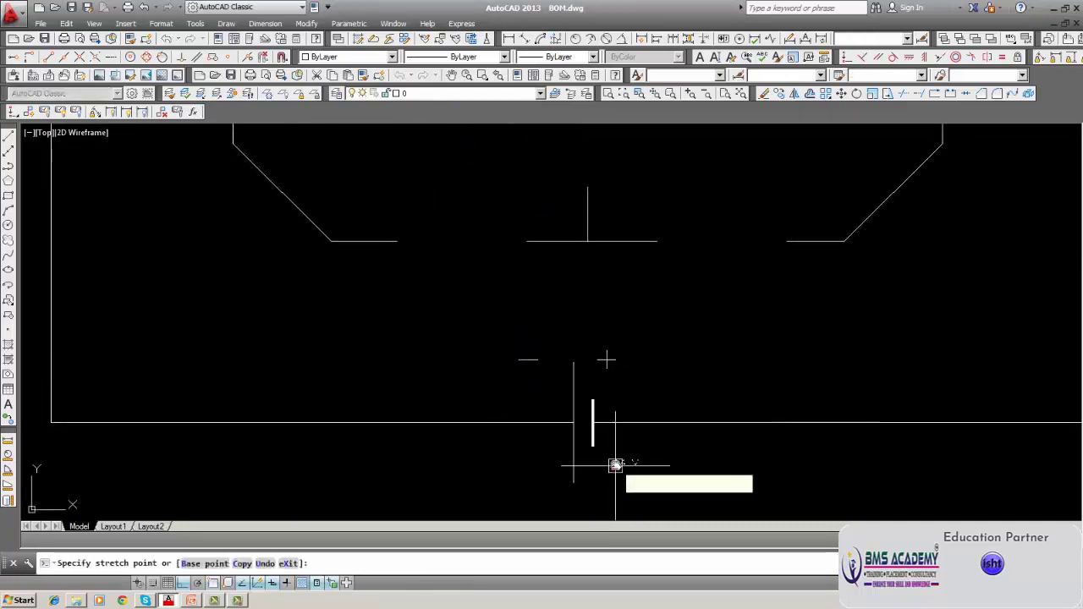
- Put the battery's 24 V label on the Battery layer
left_click(616, 464)
double_click(615, 464)
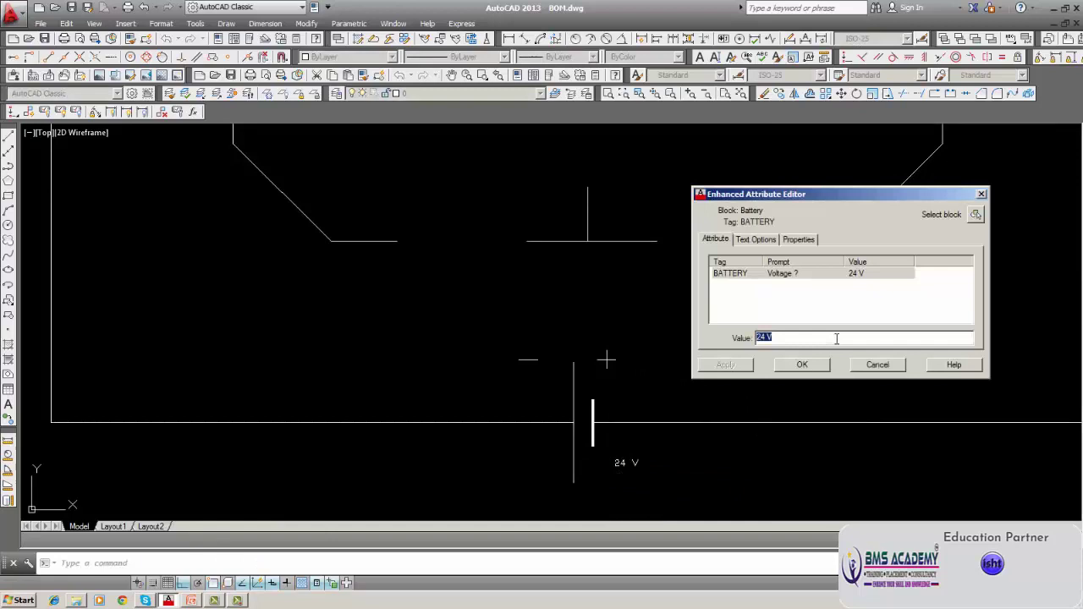
left_click(748, 240)
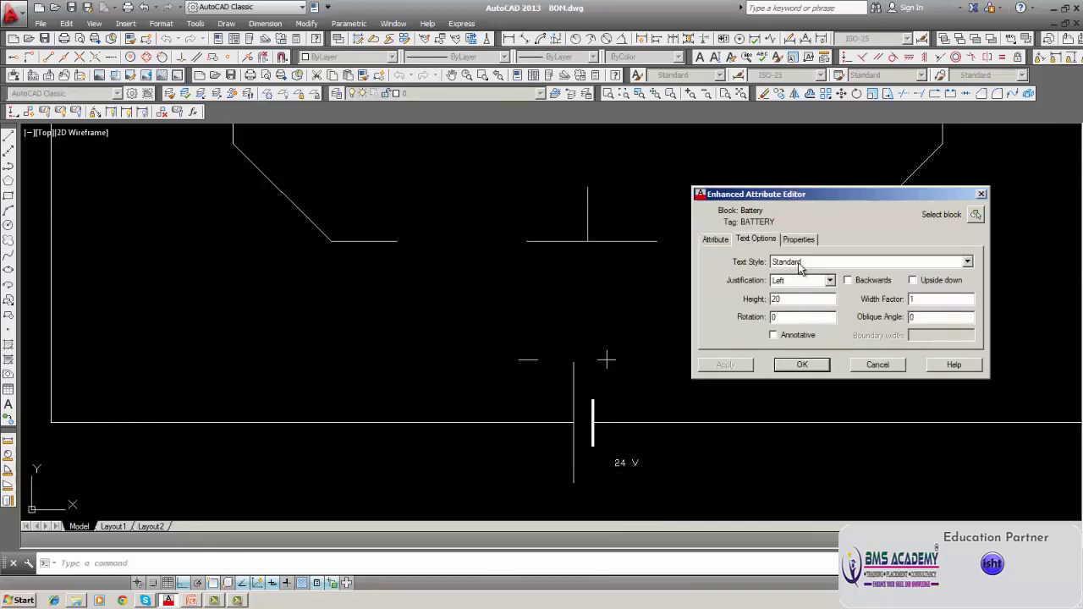
left_click(791, 239)
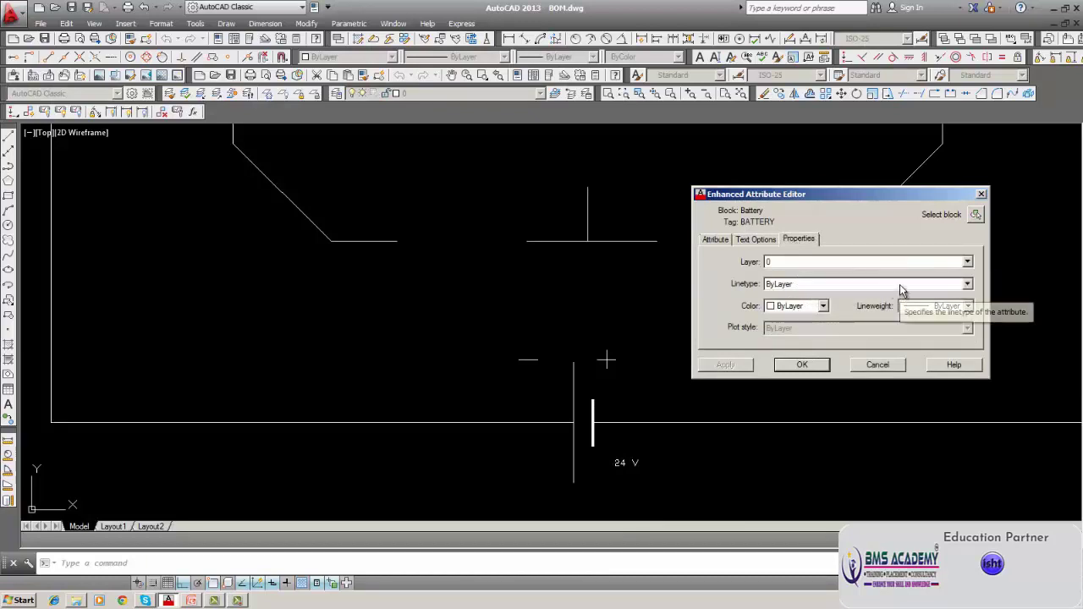
left_click(895, 263)
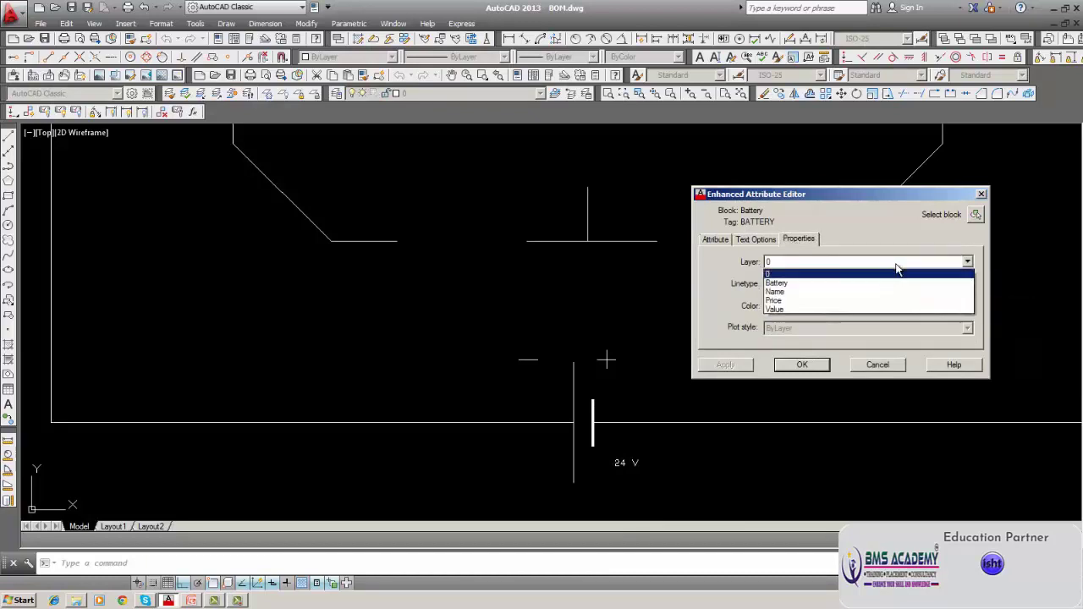
left_click(772, 284)
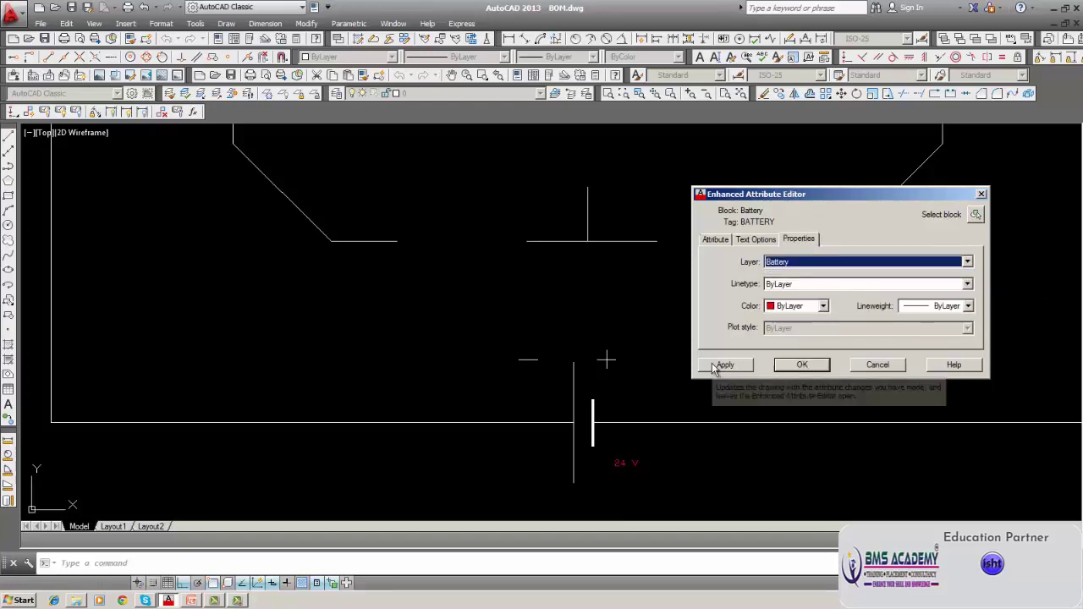
- Change the 24 V label's text height from 20 to 50
left_click(748, 242)
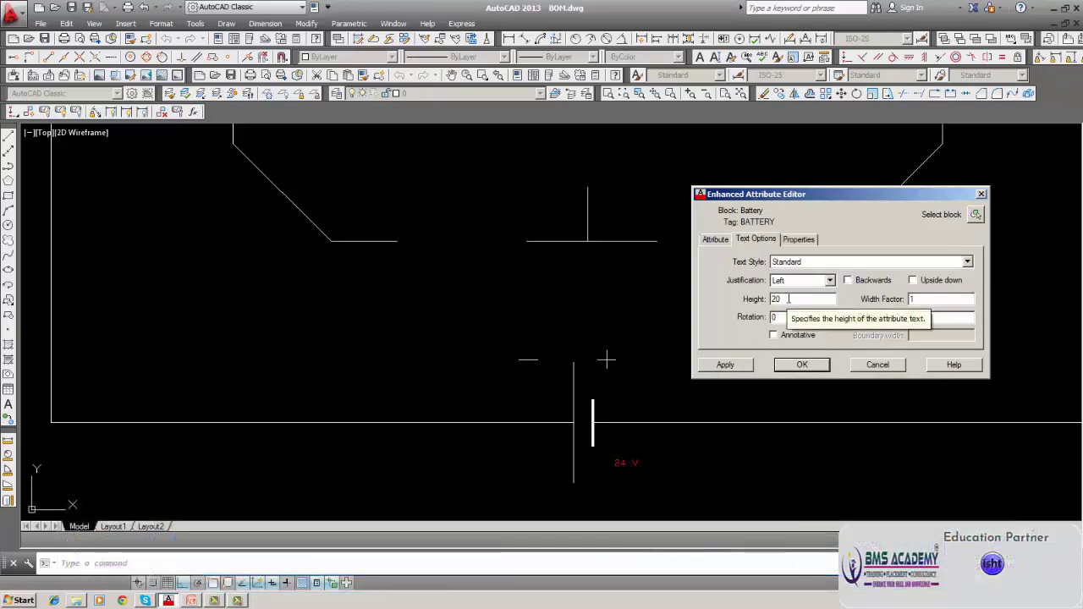
left_click(787, 298)
key("BackSpace")
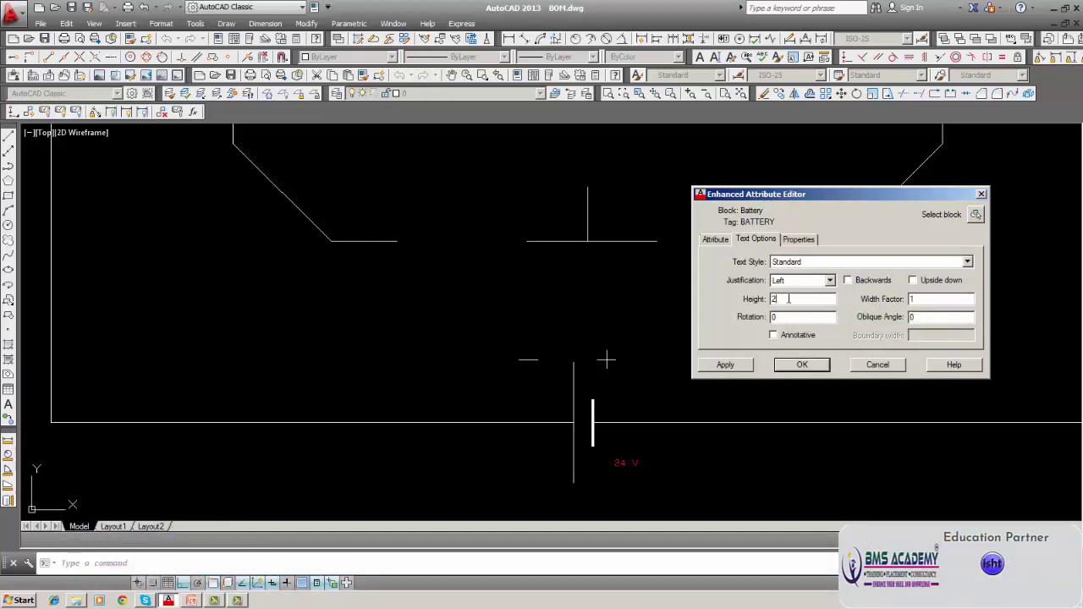
type("50")
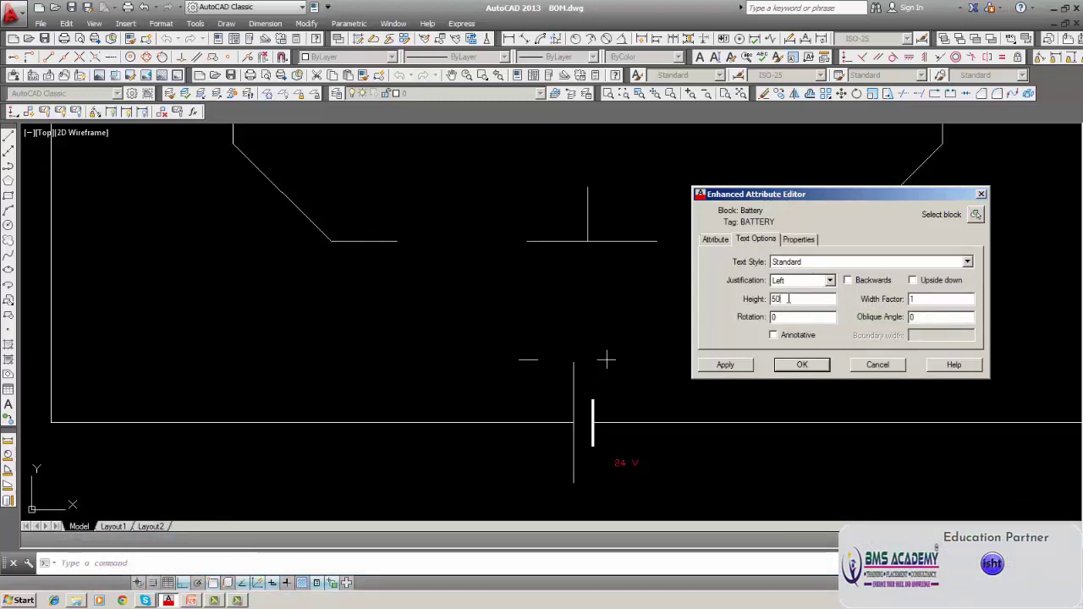
left_click(800, 365)
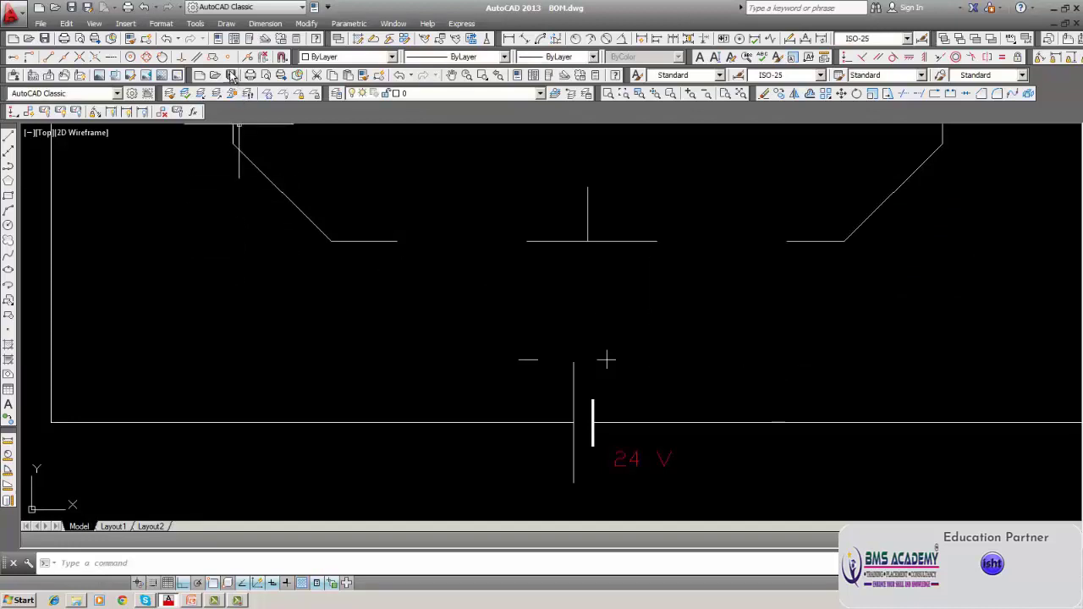
scroll(540, 402, "down", 4)
scroll(539, 402, "down", 2)
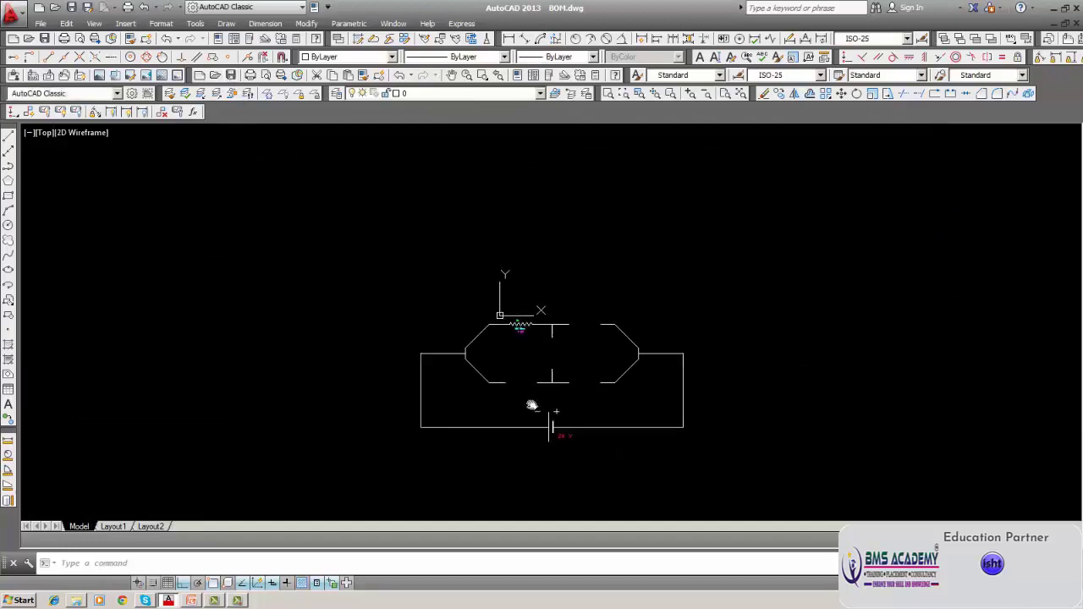
scroll(522, 337, "up", 4)
middle_click_drag(521, 337, 507, 394)
scroll(495, 406, "up", 5)
scroll(494, 419, "down", 4)
scroll(495, 419, "up", 4)
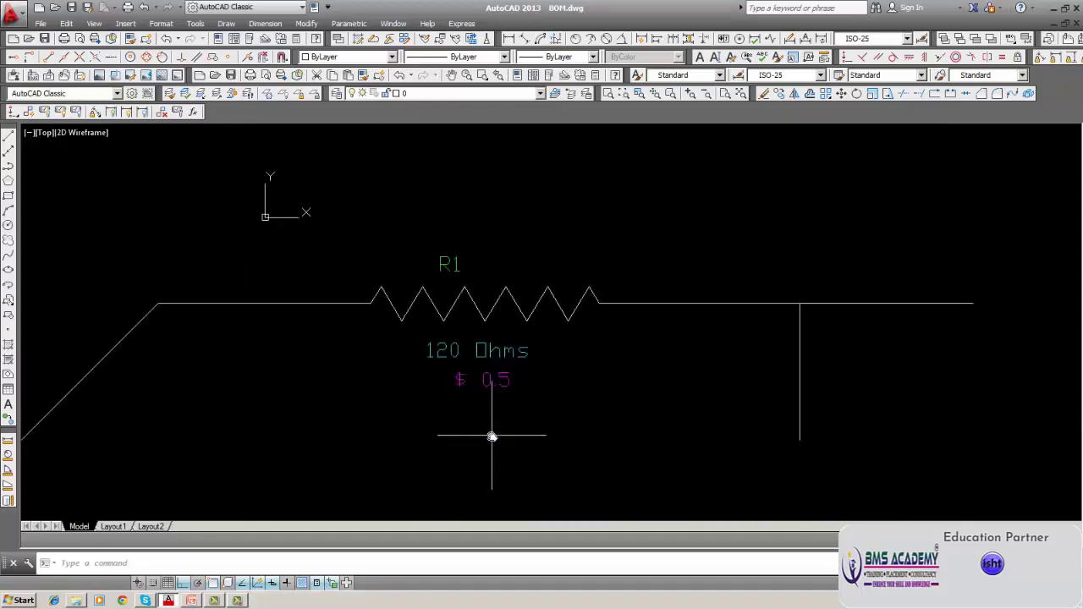
scroll(492, 437, "down", 4)
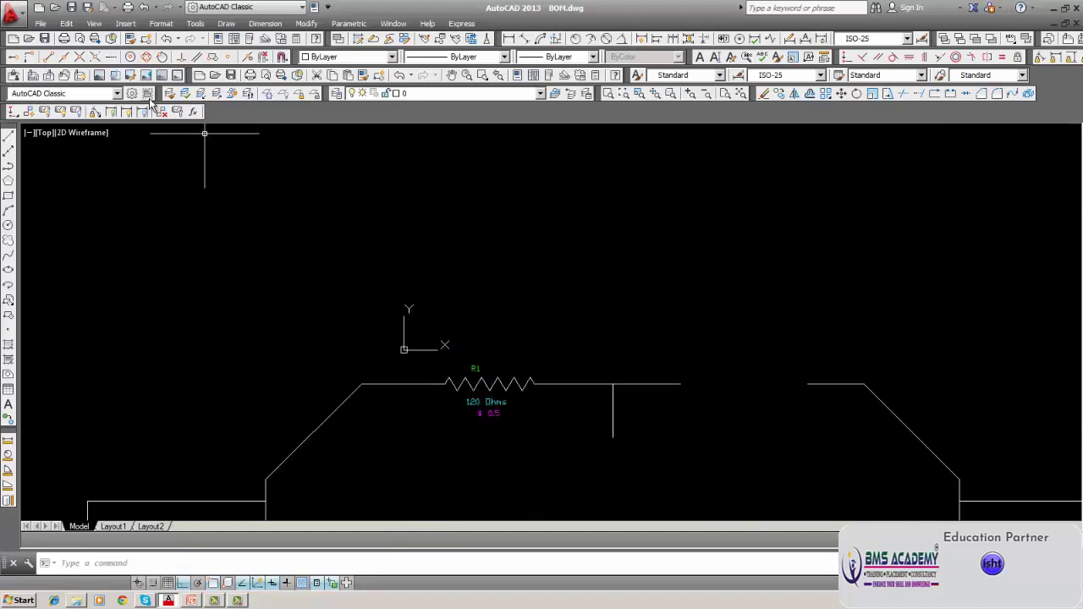
- Insert a Resistance block at the top wire's endpoint right of R1, scale 1, rotation 0
left_click(125, 24)
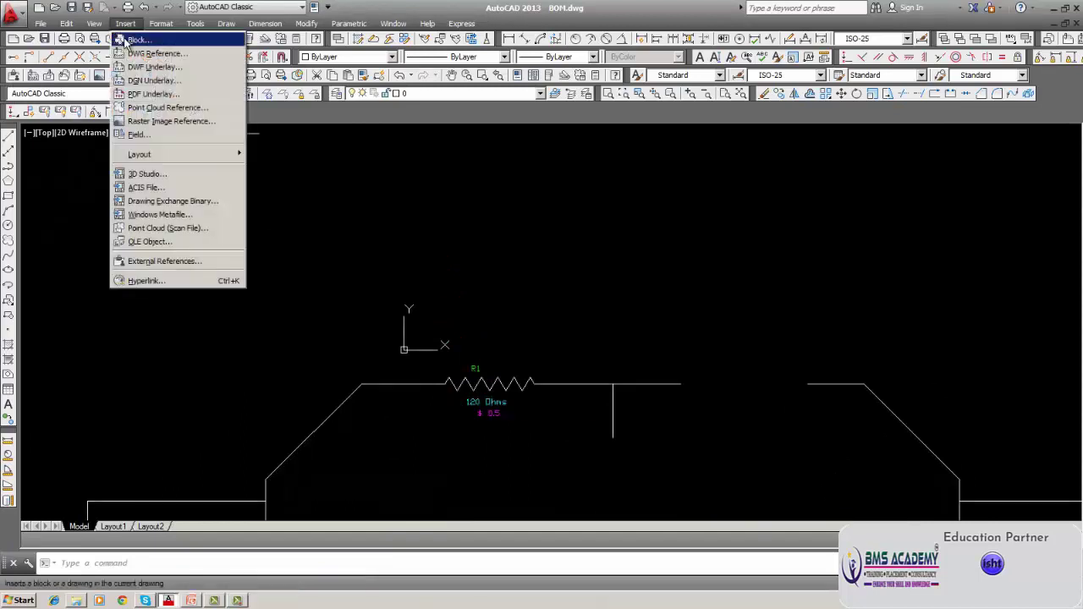
left_click(133, 39)
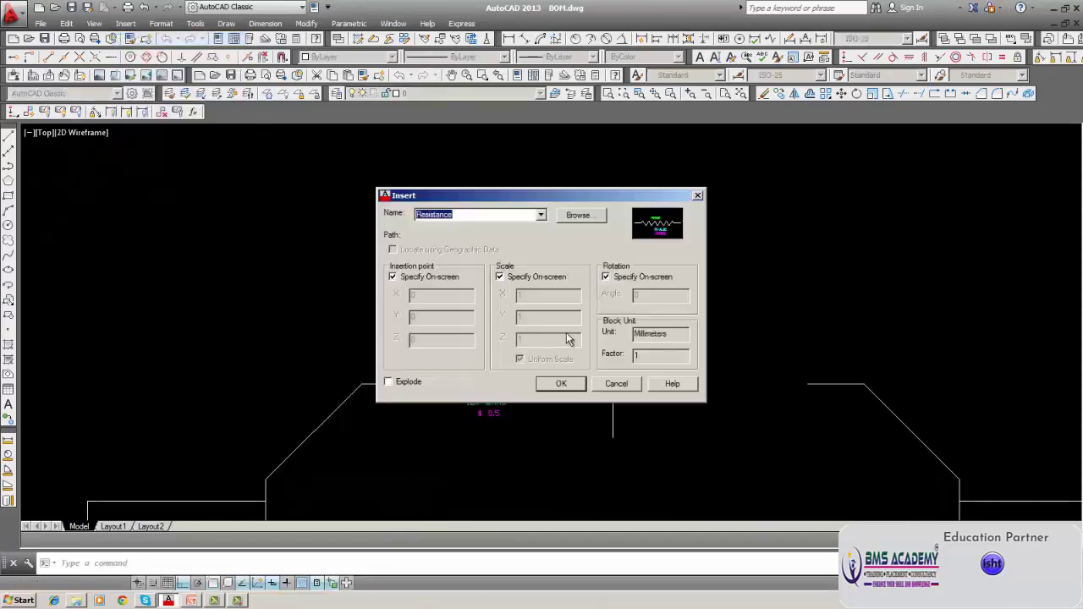
left_click(560, 383)
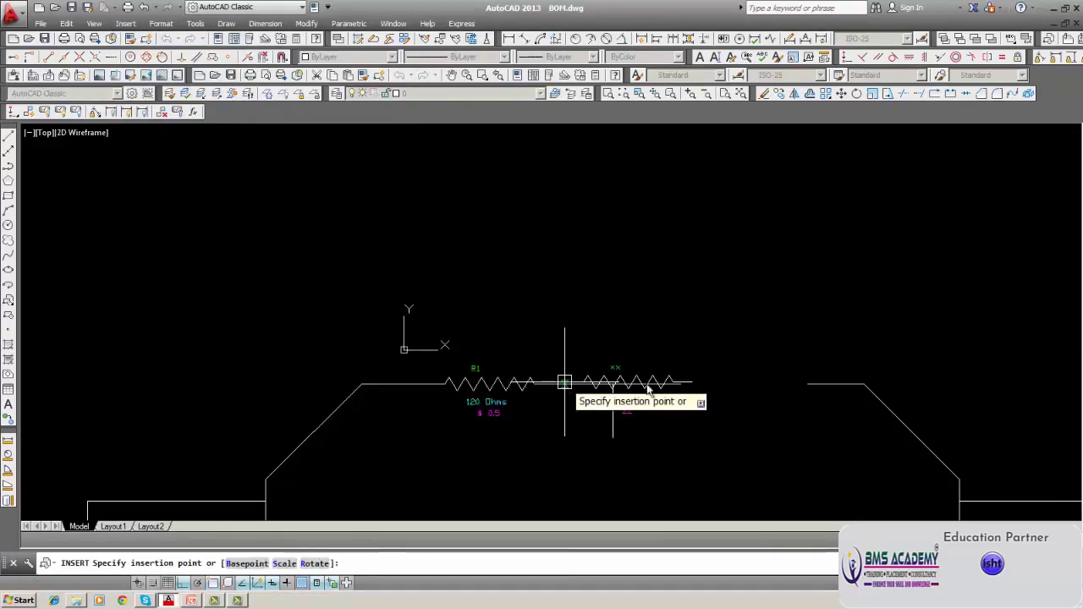
scroll(686, 395, "up", 2)
scroll(681, 385, "up", 4)
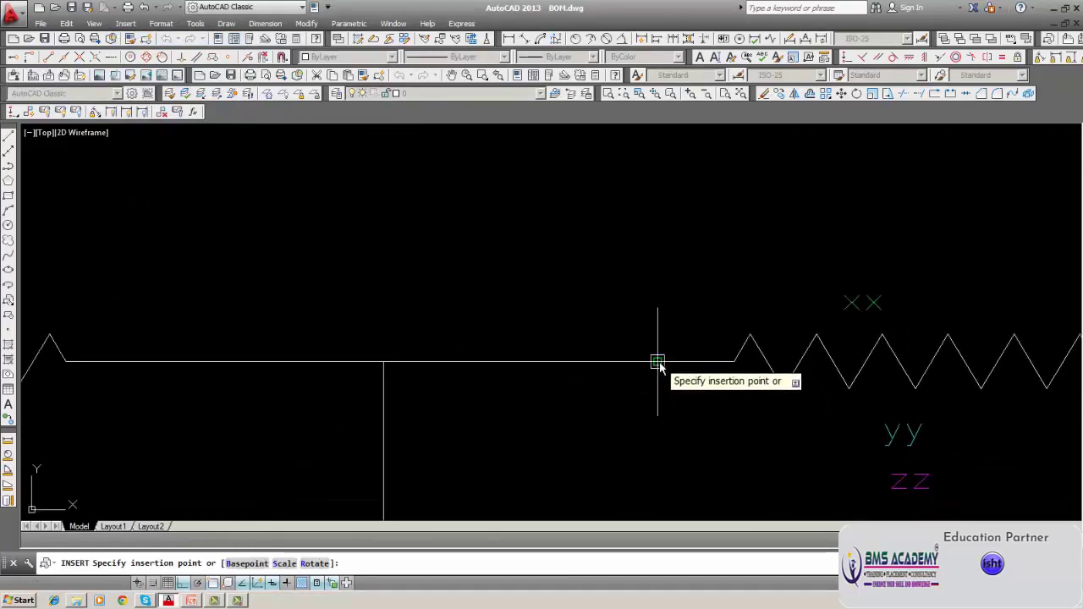
left_click(657, 362)
key("Return")
scroll(657, 362, "down", 2)
middle_click_drag(657, 362, 552, 342)
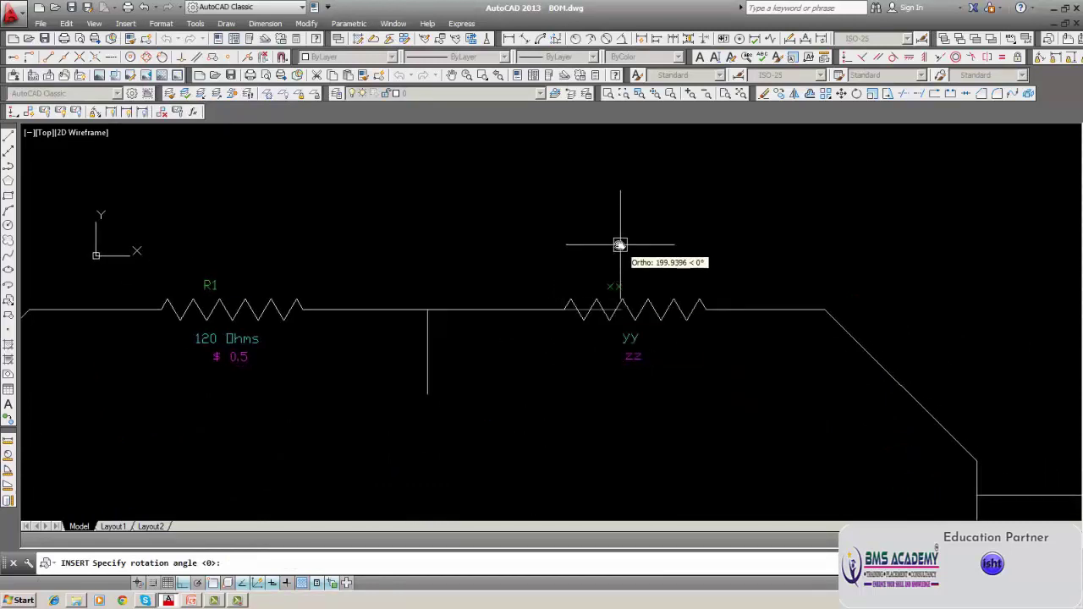
left_click(709, 301)
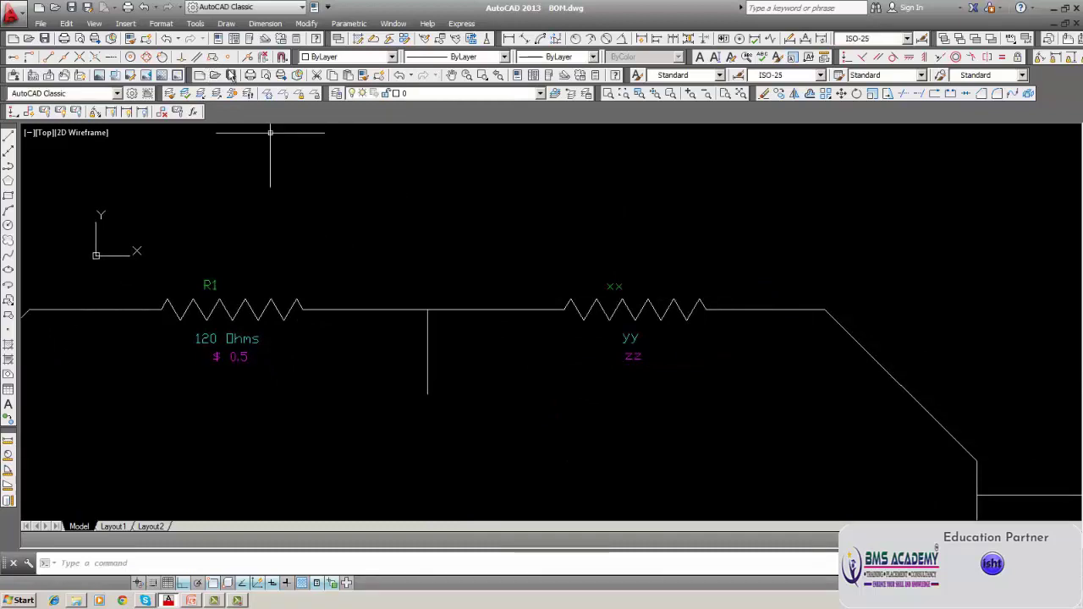
- Name the second resistor R2 and set its resistance to 150 Ohms
double_click(620, 291)
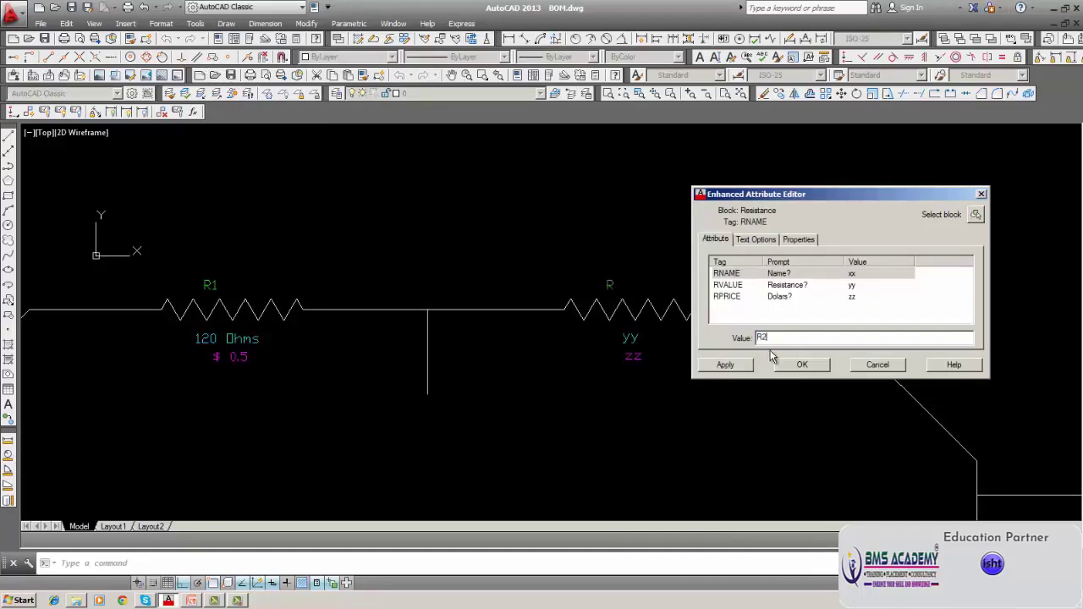
left_click(725, 365)
left_click(787, 368)
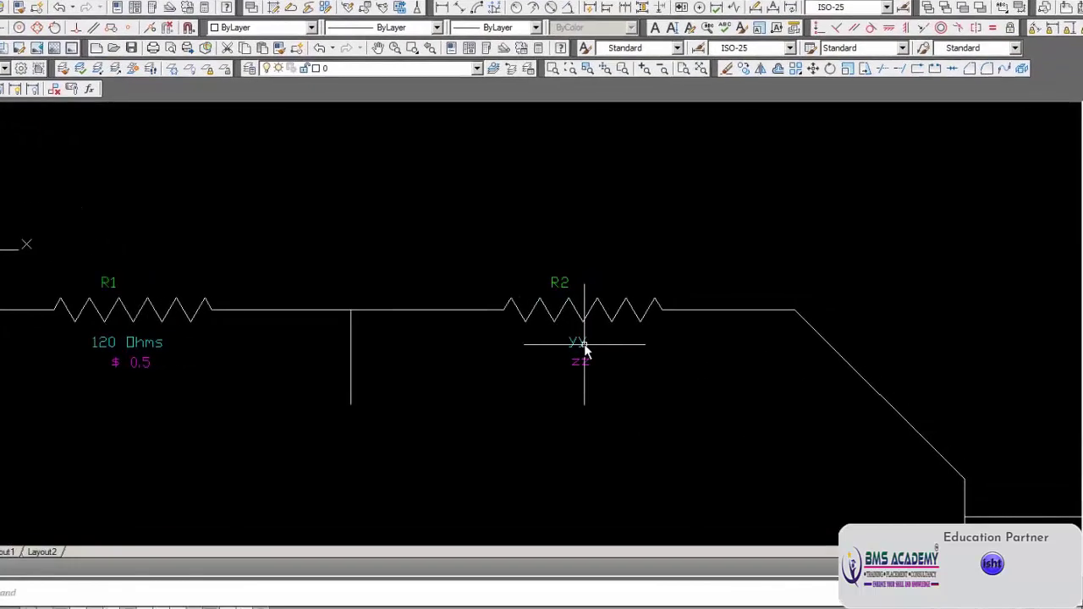
double_click(522, 355)
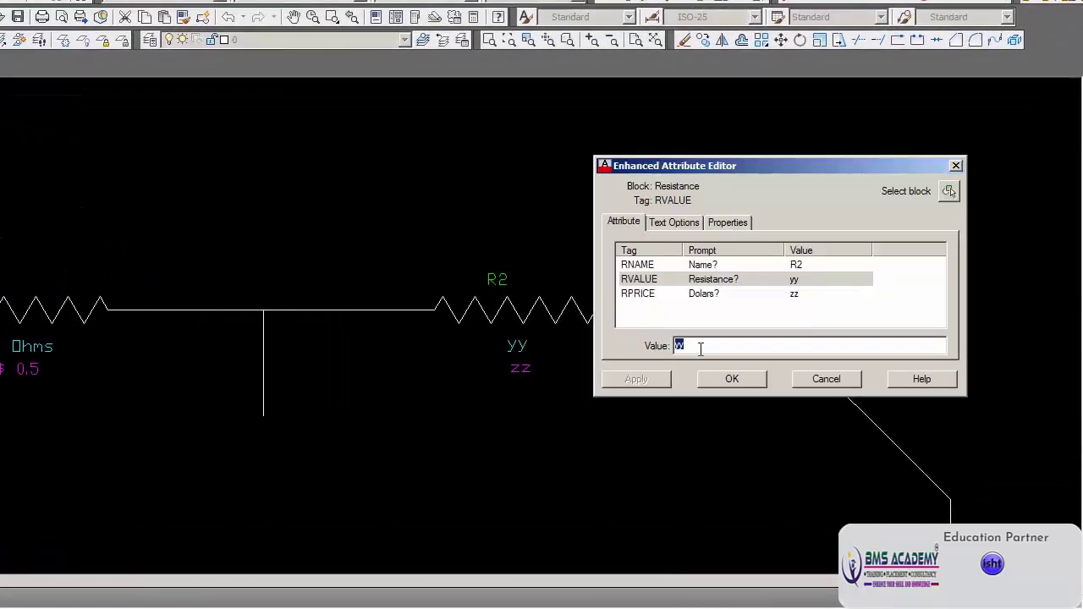
type("150 Ohms")
left_click(636, 379)
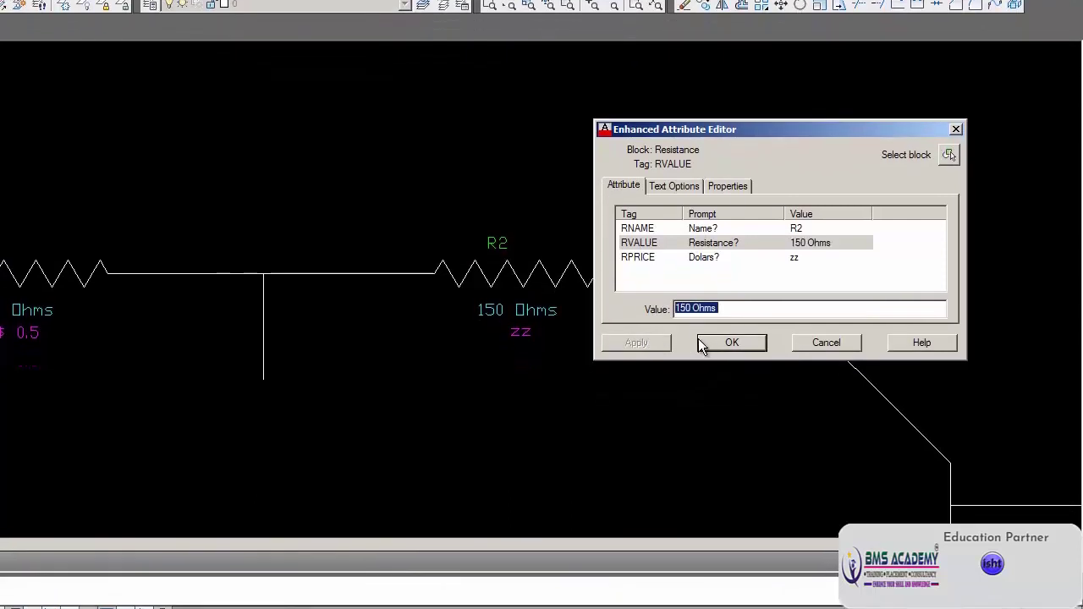
left_click(728, 378)
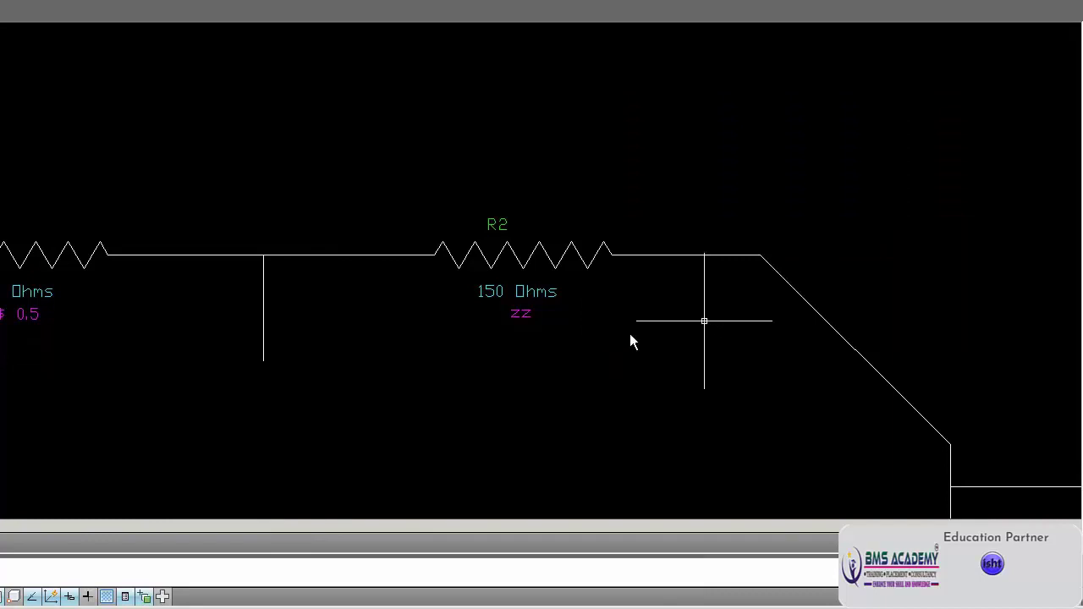
- Replace the second resistor's zz price placeholder with $ 0.75
double_click(511, 314)
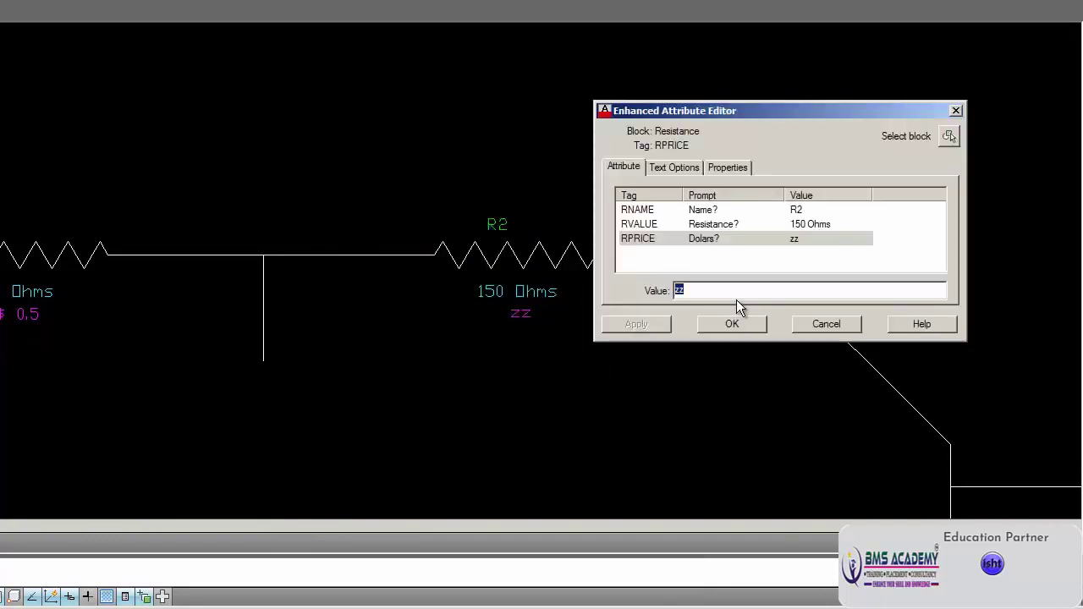
key("BackSpace")
type("0.75")
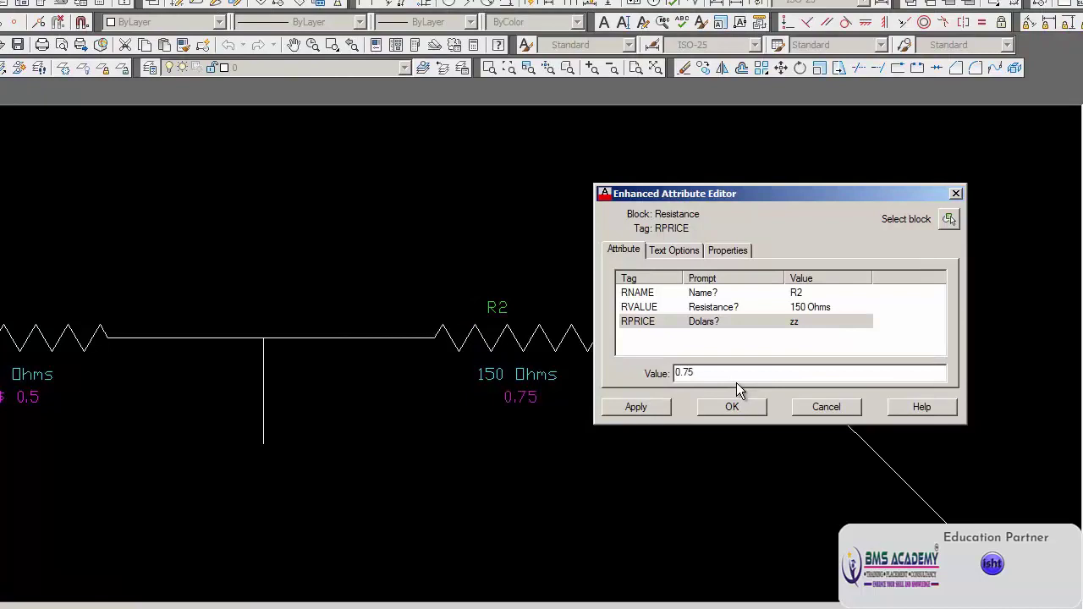
key("Left")
key("Left")
key("Left")
key("ctrl+a")
key("Home")
type("$")
left_click(660, 409)
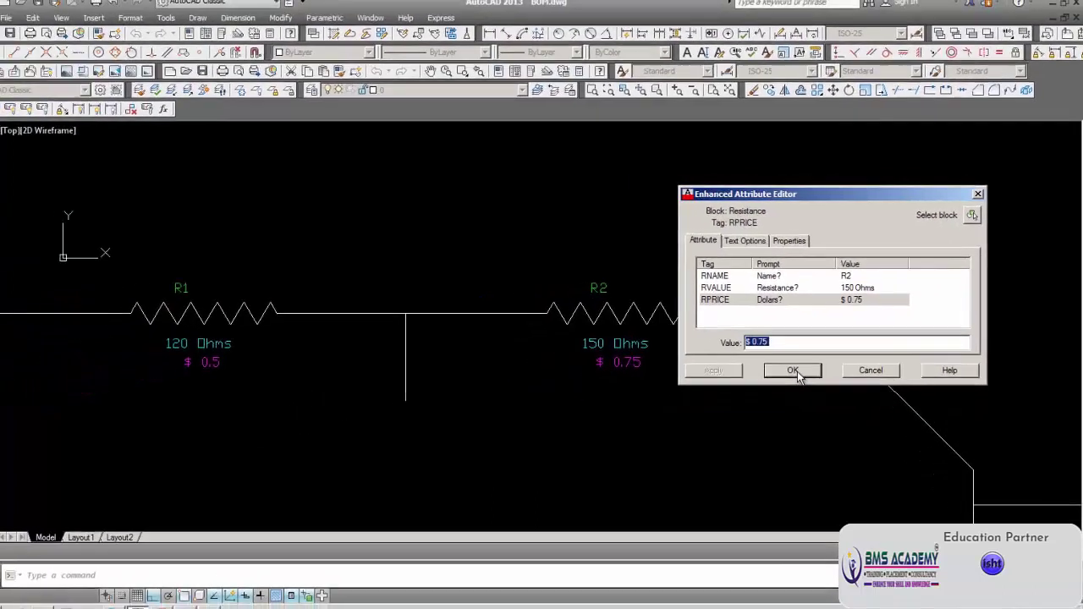
left_click(732, 407)
scroll(755, 383, "down", 4)
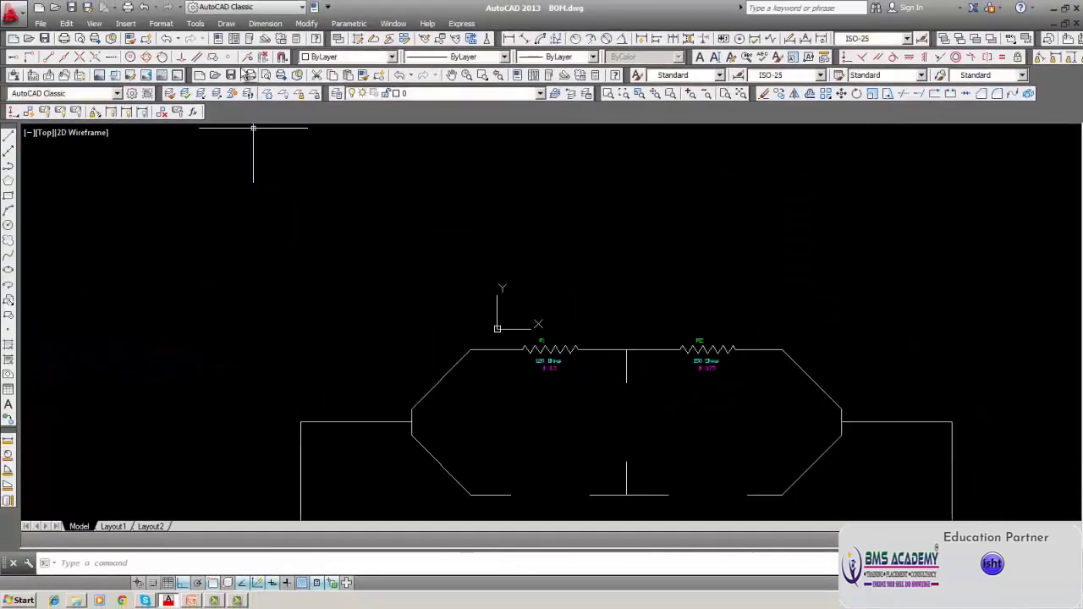
- Insert a third Resistance block at the central junction, scale 1, rotated 270°
middle_click_drag(526, 383, 514, 307)
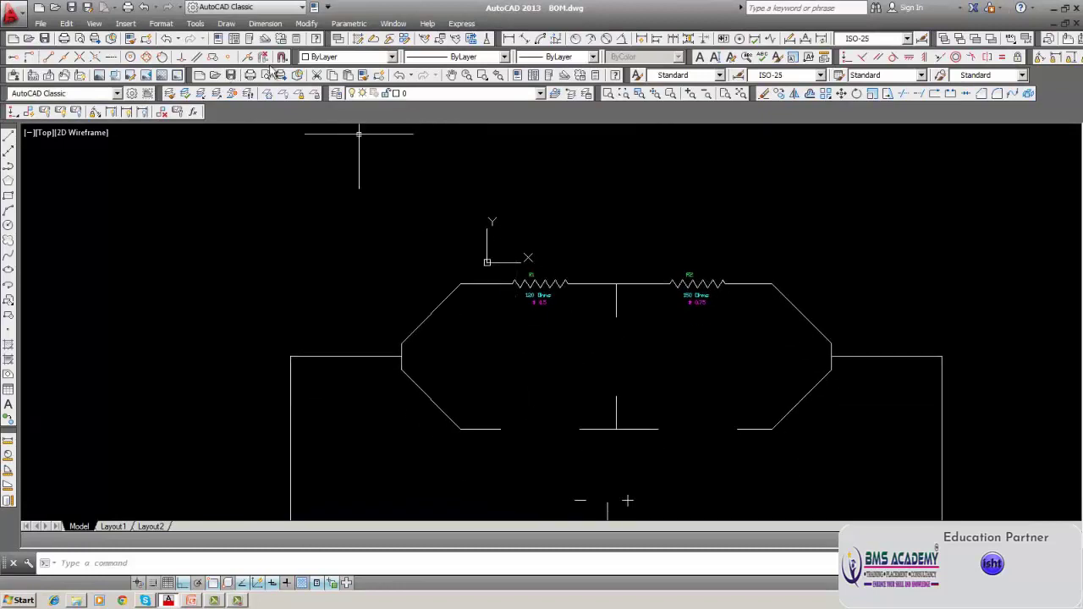
left_click(125, 24)
left_click(126, 24)
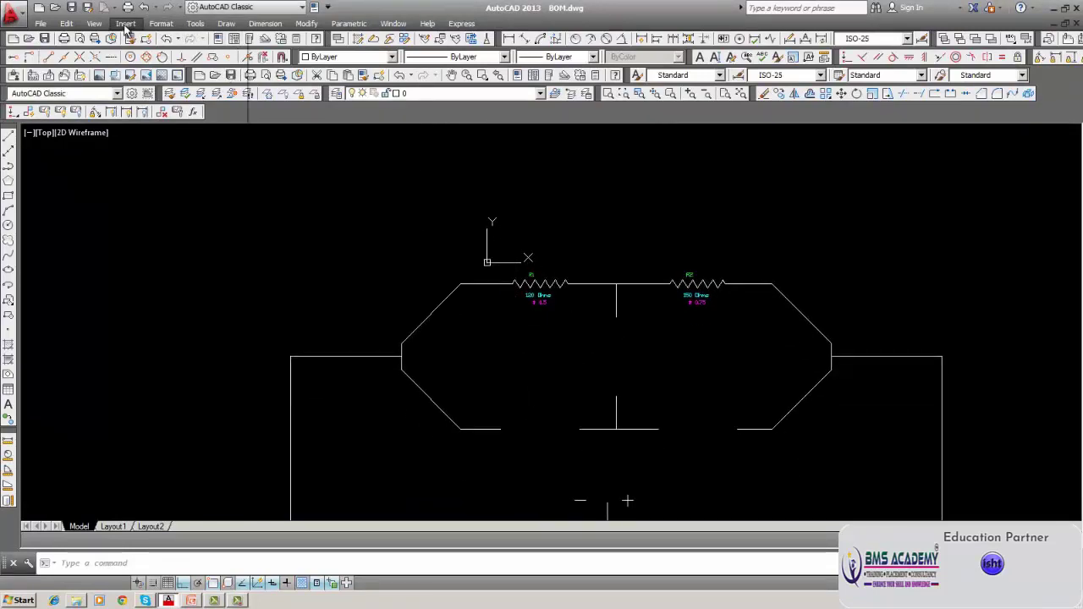
left_click(125, 23)
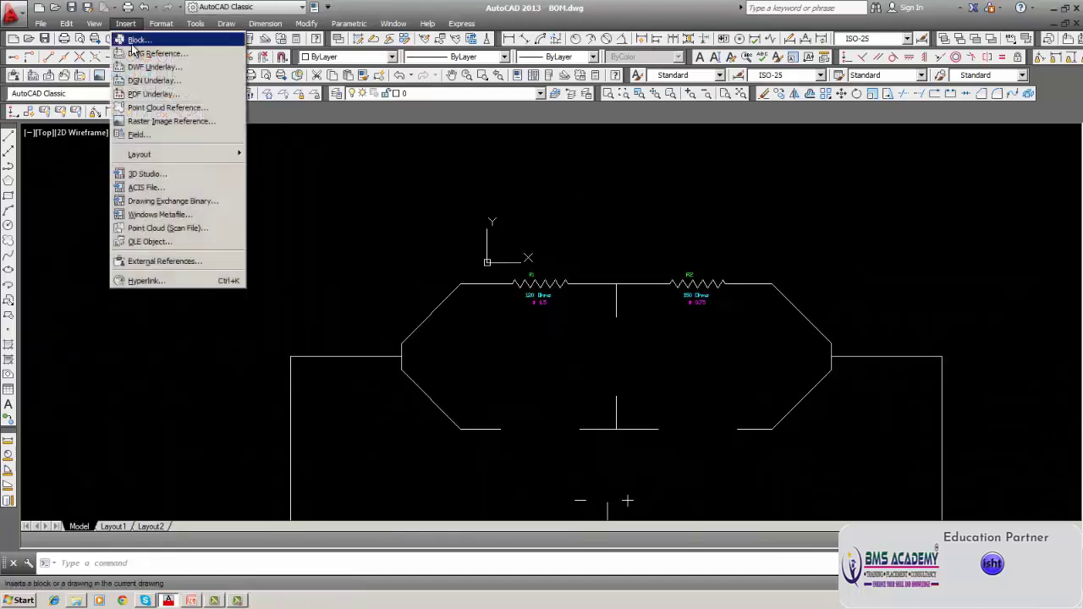
left_click(133, 41)
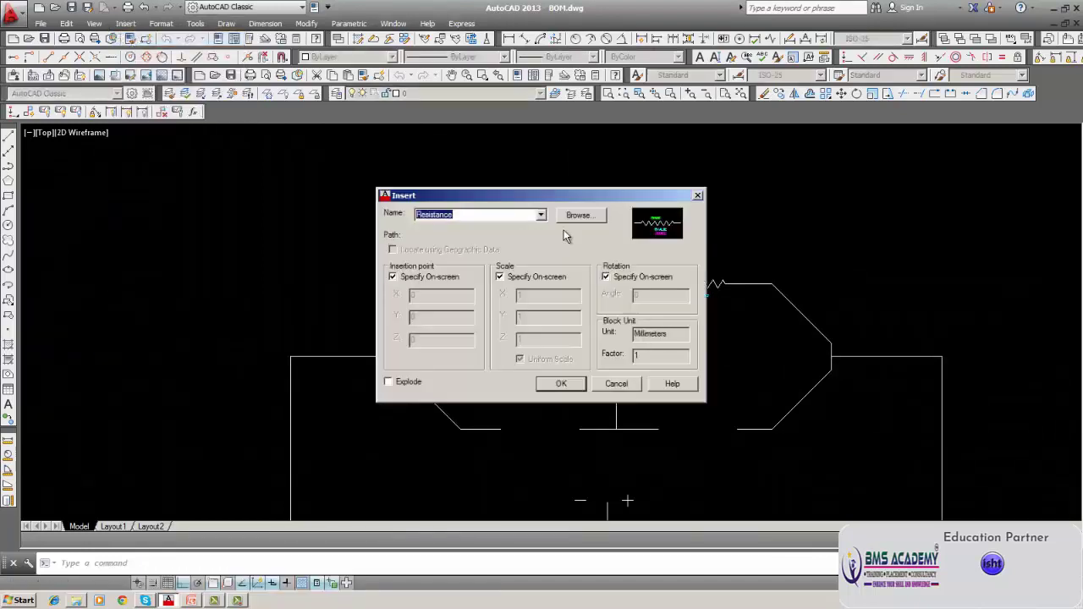
left_click(561, 383)
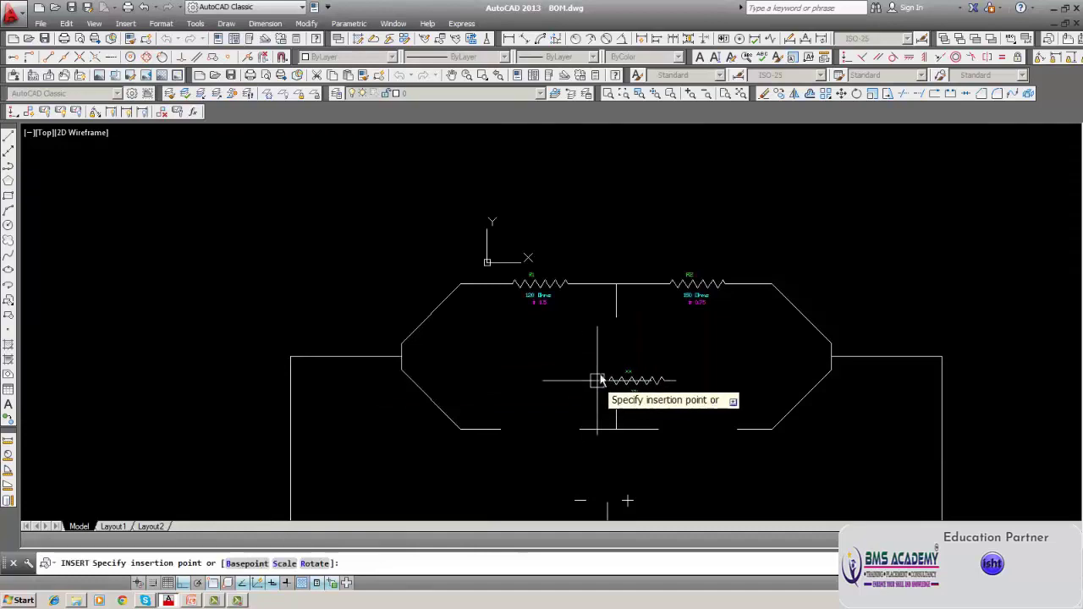
left_click(615, 315)
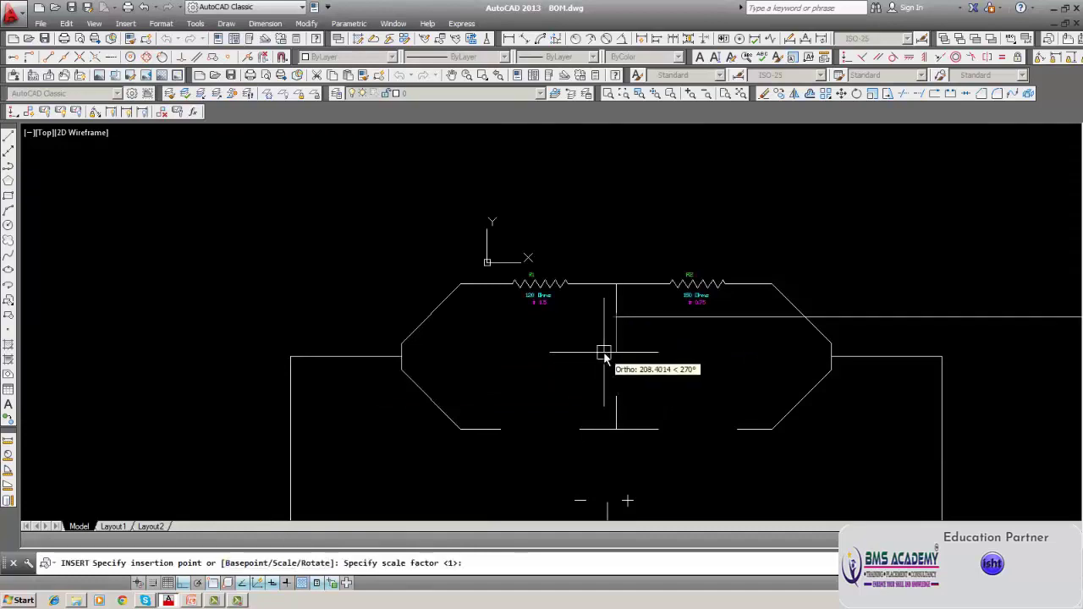
key("Return")
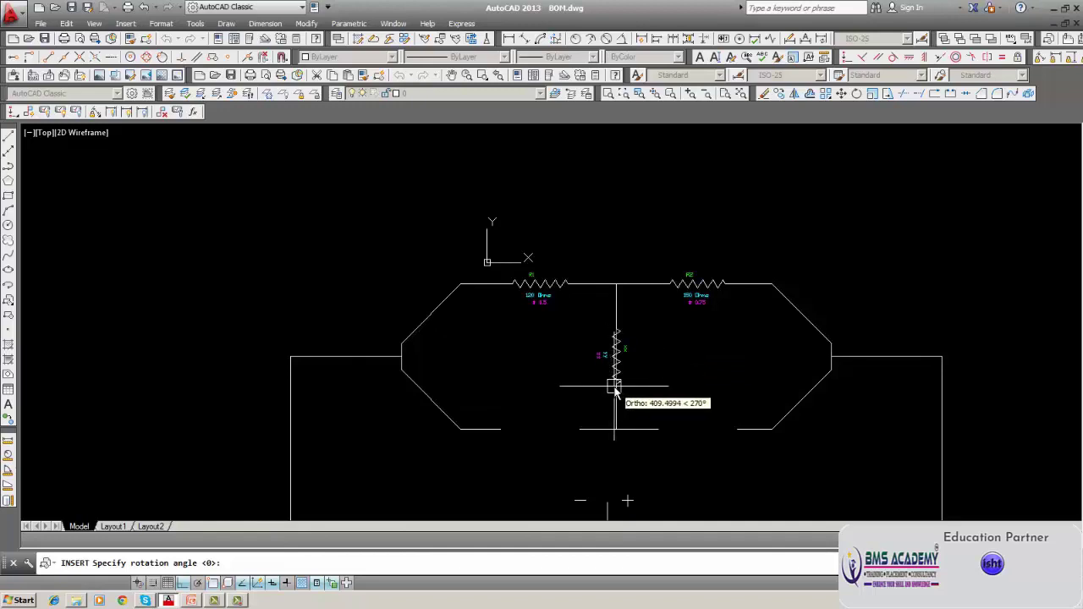
type("27")
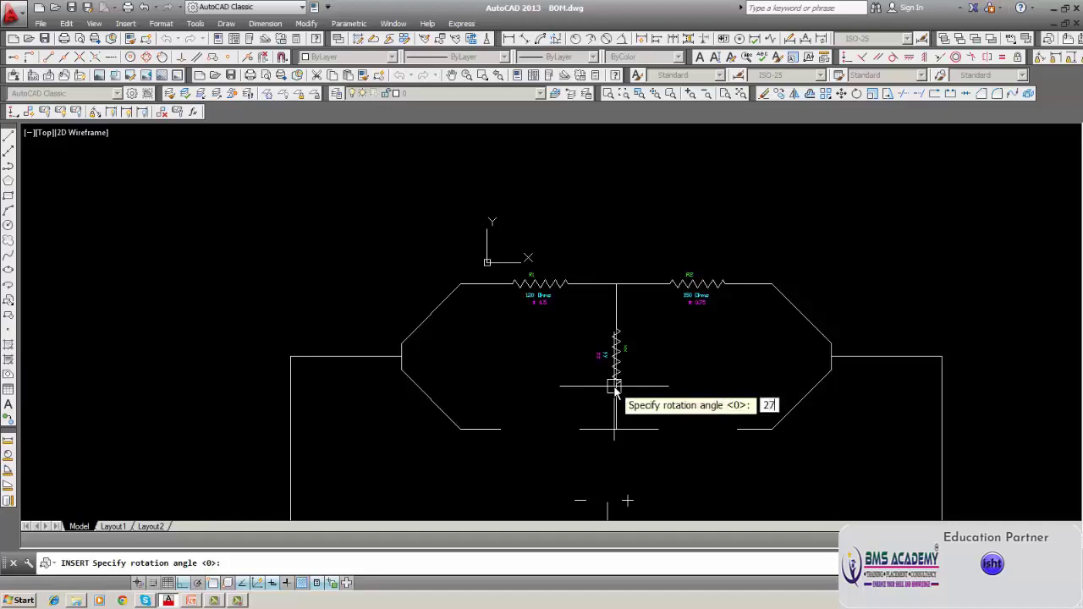
type("0")
key("Return")
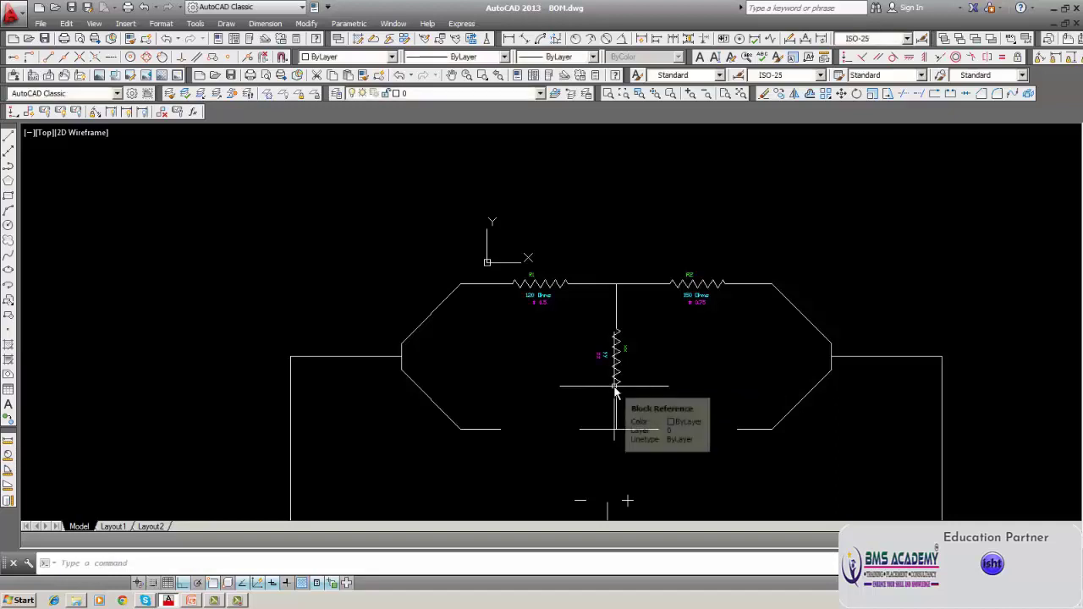
- Cancel the repeated block insertion and centre the view on the vertical resistor
key("Return")
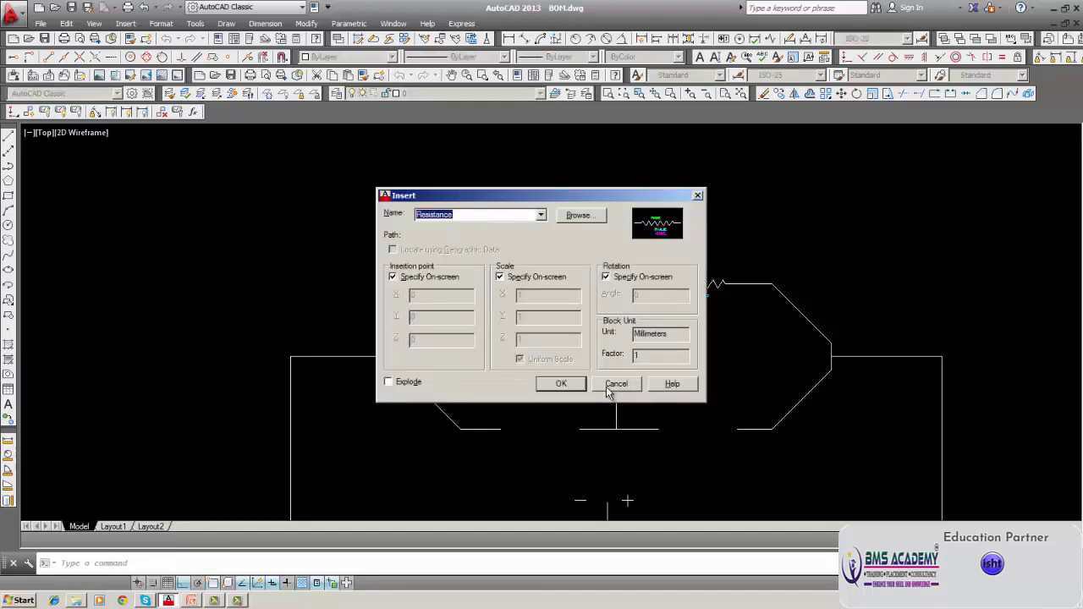
left_click(611, 386)
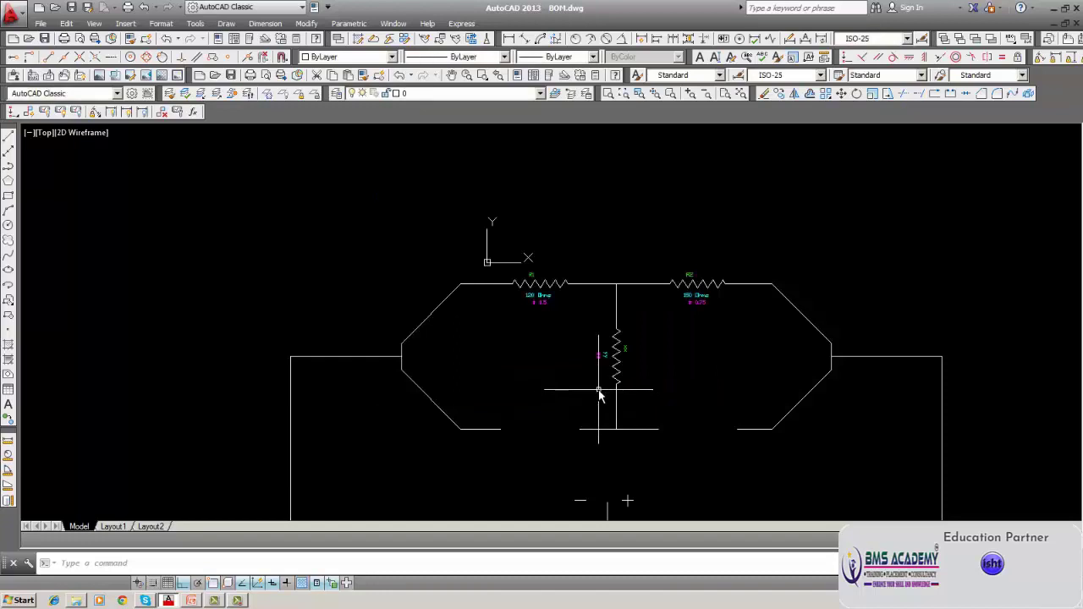
middle_click_drag(592, 386, 541, 338)
scroll(536, 321, "up", 4)
scroll(539, 324, "down", 4)
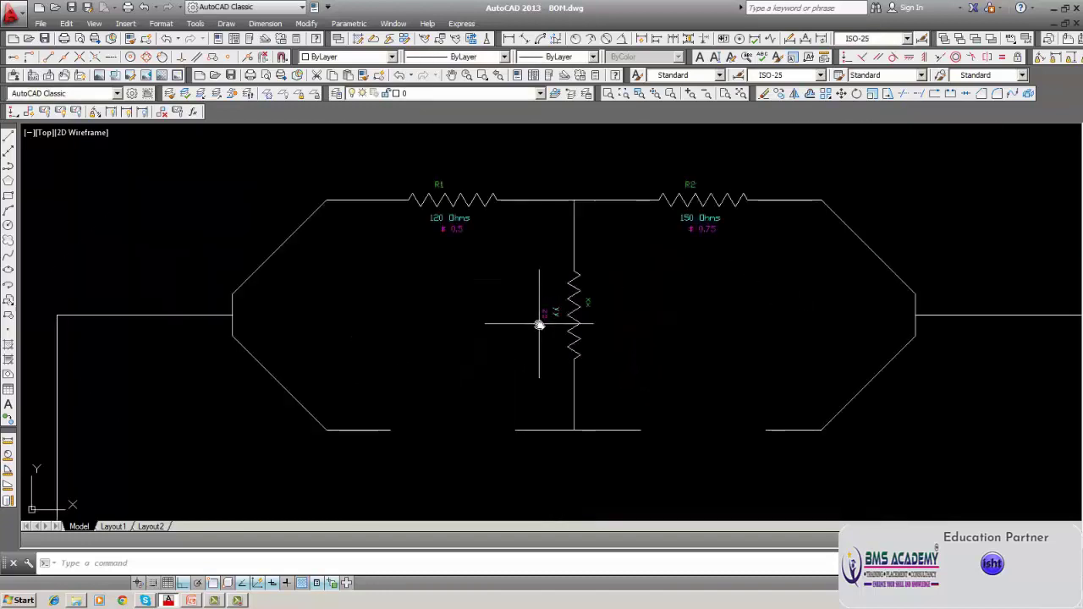
- Set the middle resistor's price to $ 1.5
double_click(545, 317)
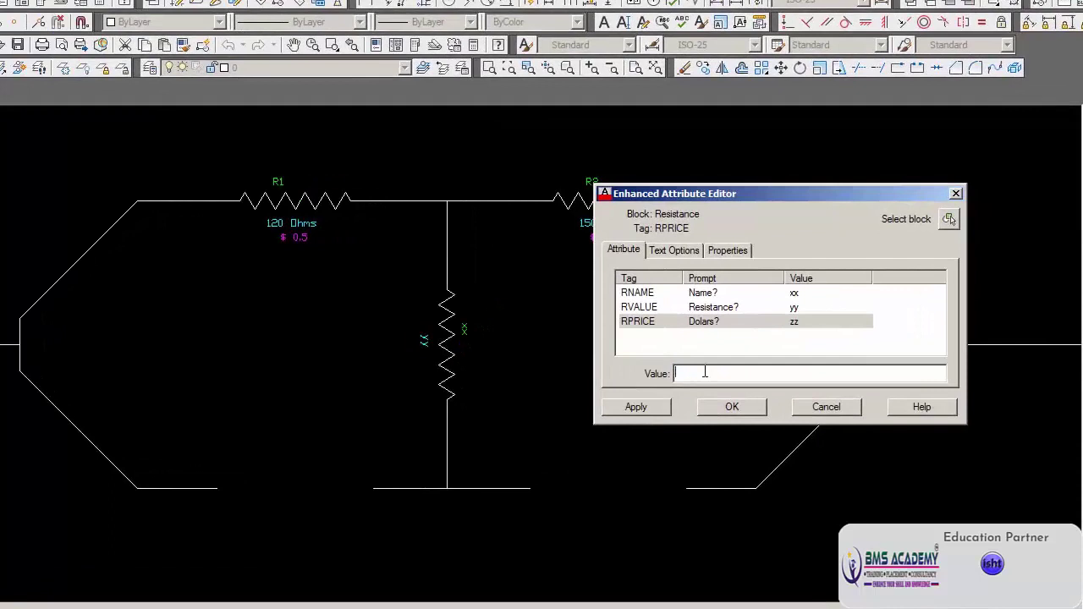
type("1.5")
left_click(635, 407)
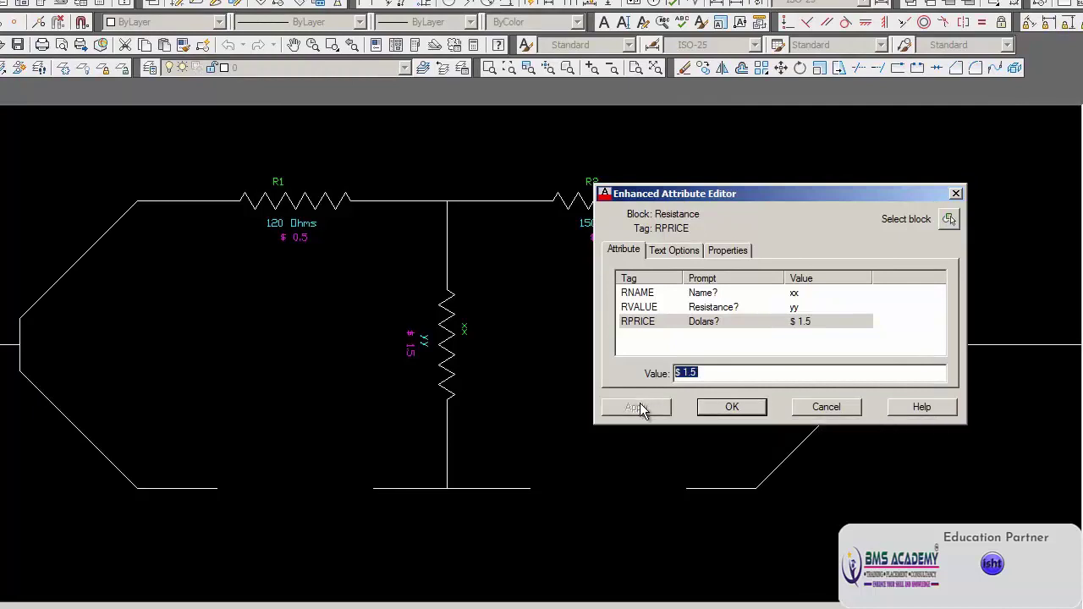
left_click(739, 407)
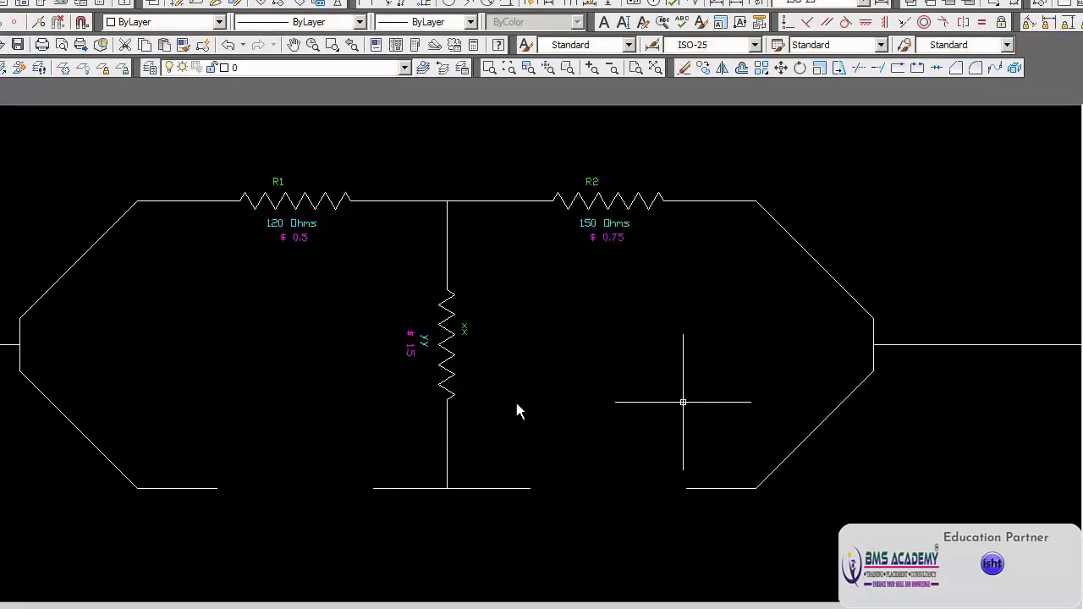
- Set the middle resistor's resistance to 250 Ohms
double_click(423, 340)
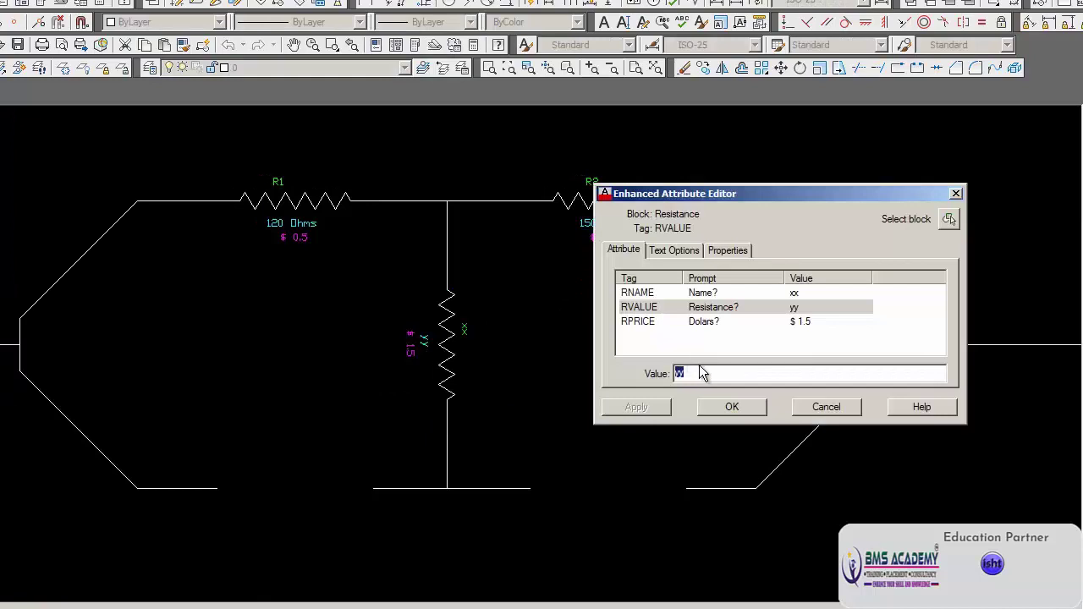
type("250 Ohms")
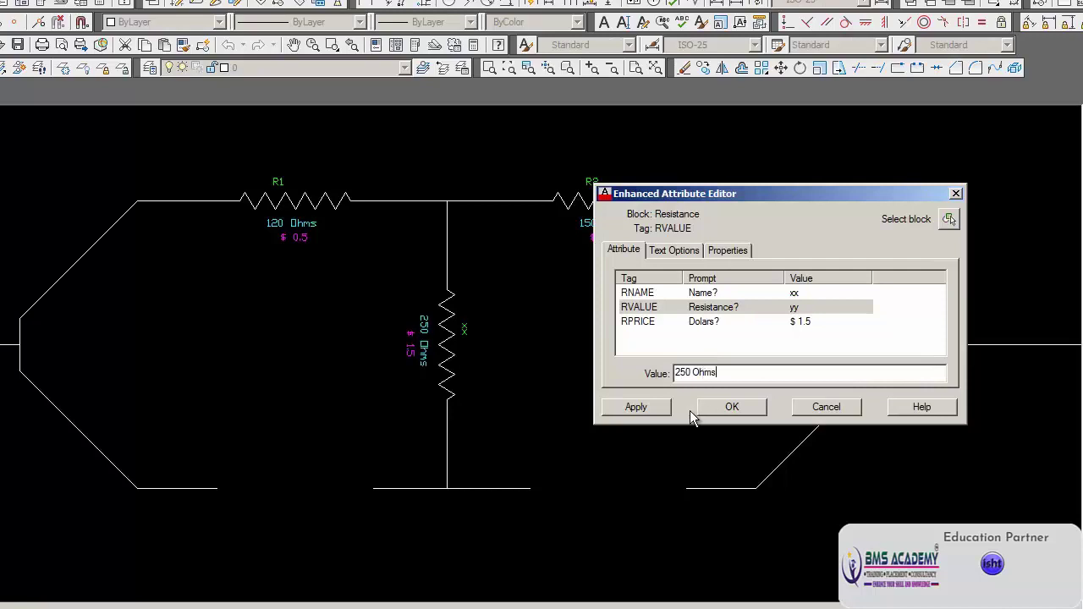
left_click(664, 407)
left_click(732, 406)
left_click(804, 366)
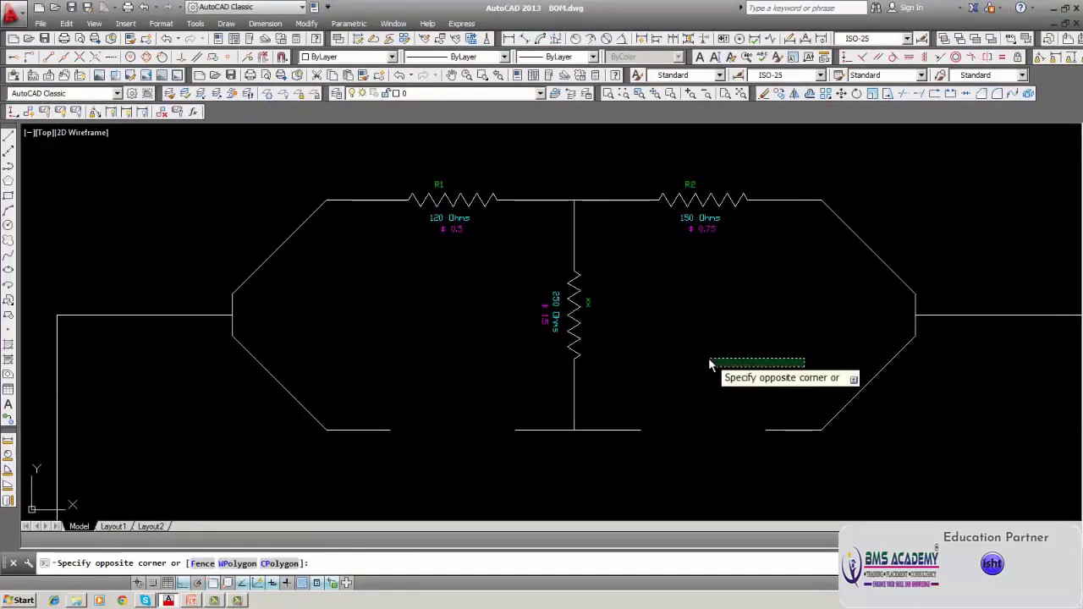
left_click(709, 363)
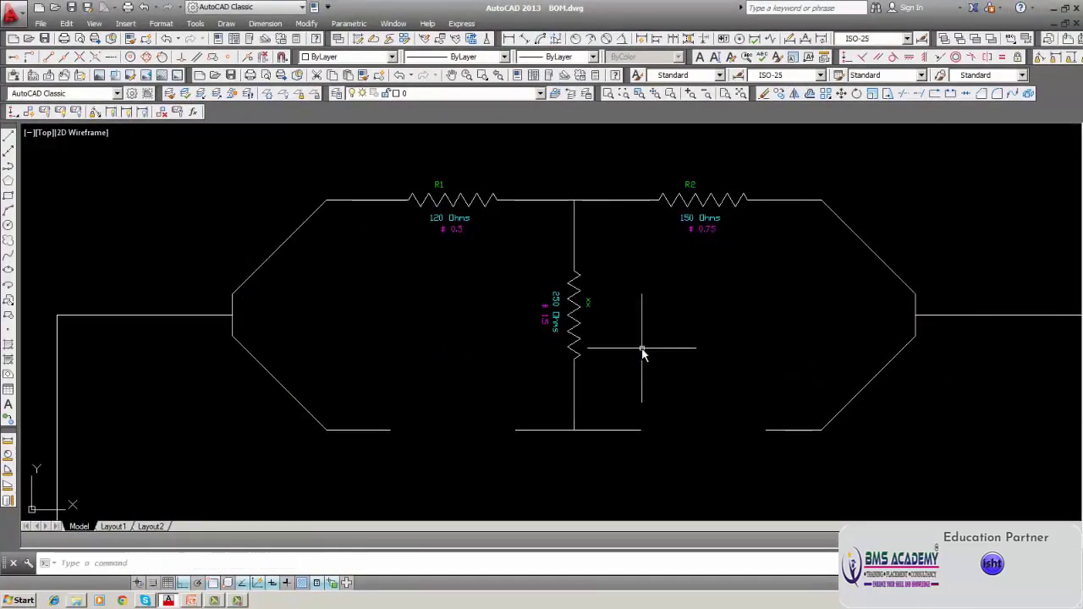
- Rename the middle resistor from xx to R3
double_click(587, 308)
key("BackSpace")
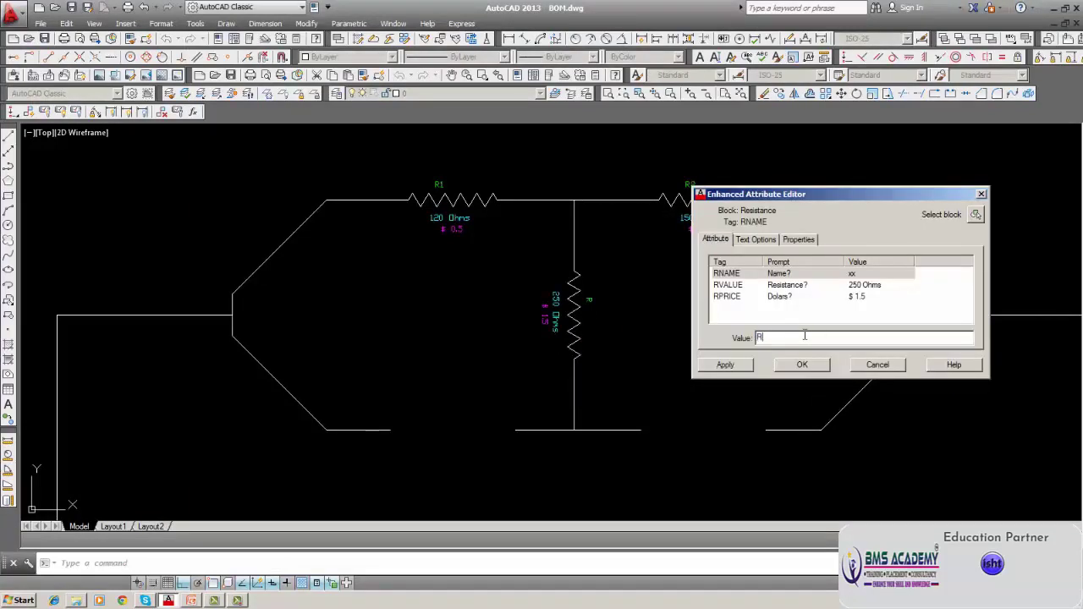
type("R3")
left_click(725, 364)
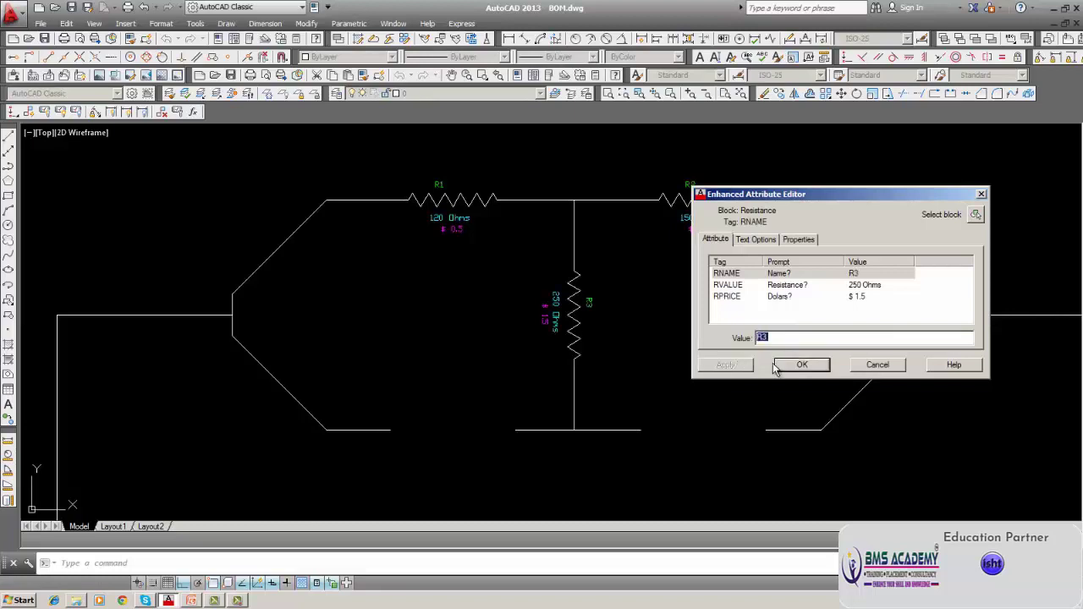
left_click(795, 364)
scroll(560, 358, "down", 2)
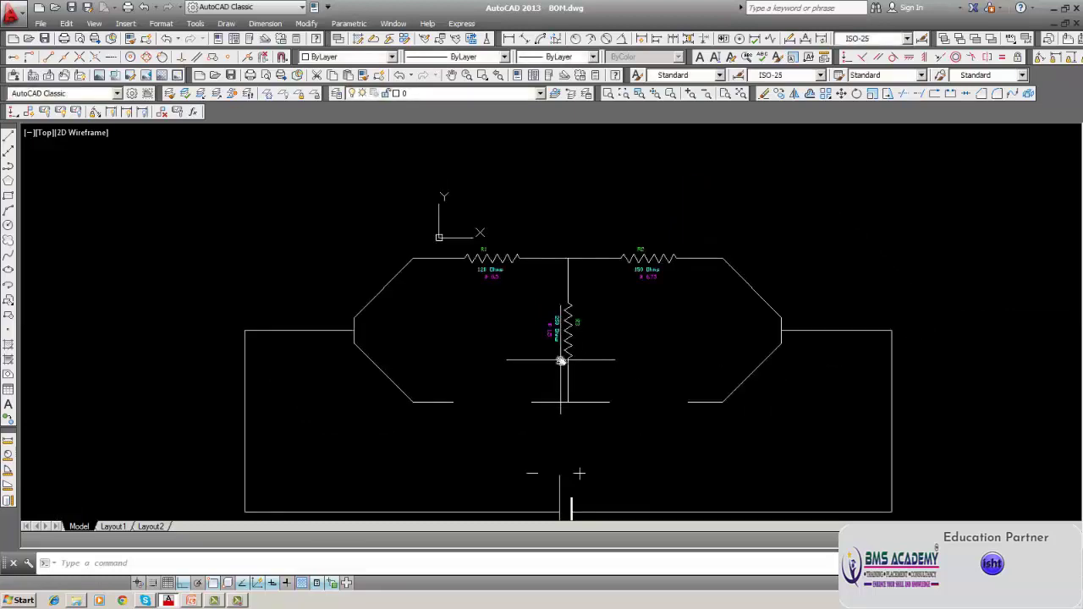
middle_click_drag(561, 358, 562, 237)
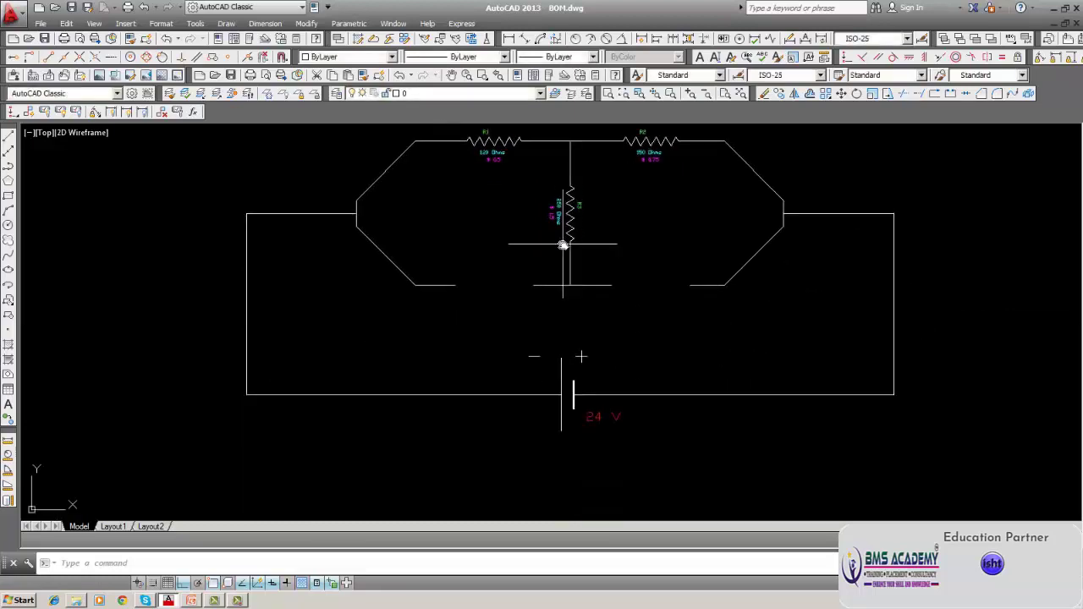
- Insert a Resistance block at the default scale and rotation
left_click(138, 26)
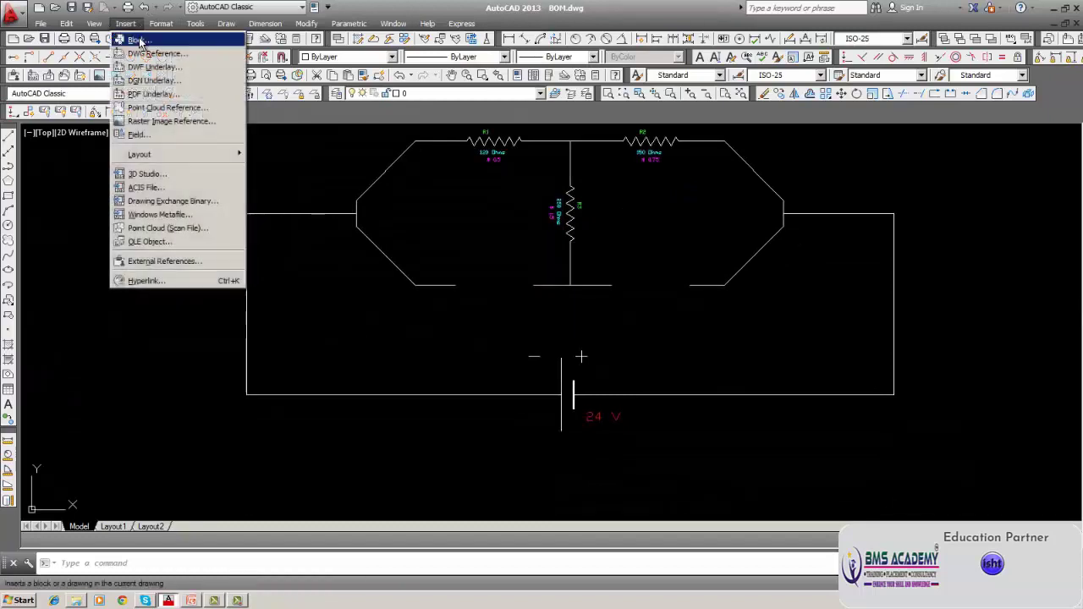
left_click(135, 38)
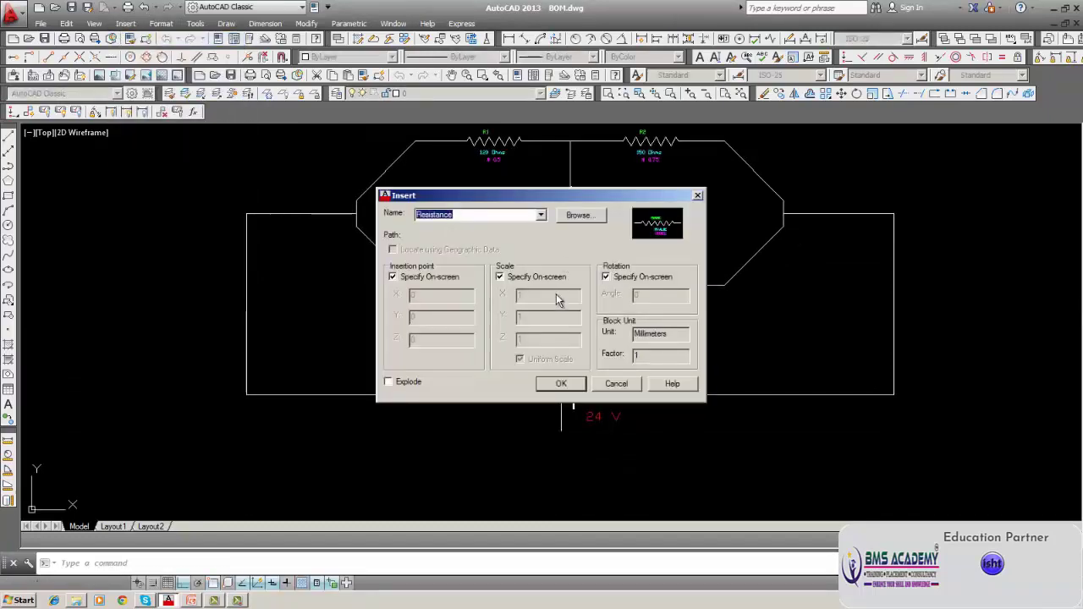
left_click(550, 386)
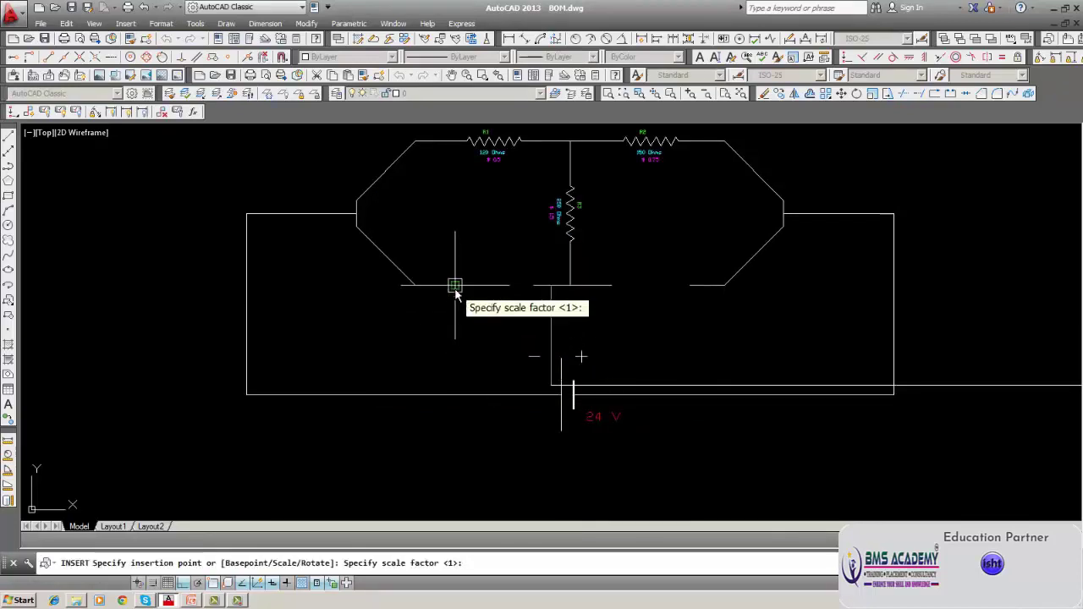
key("Return")
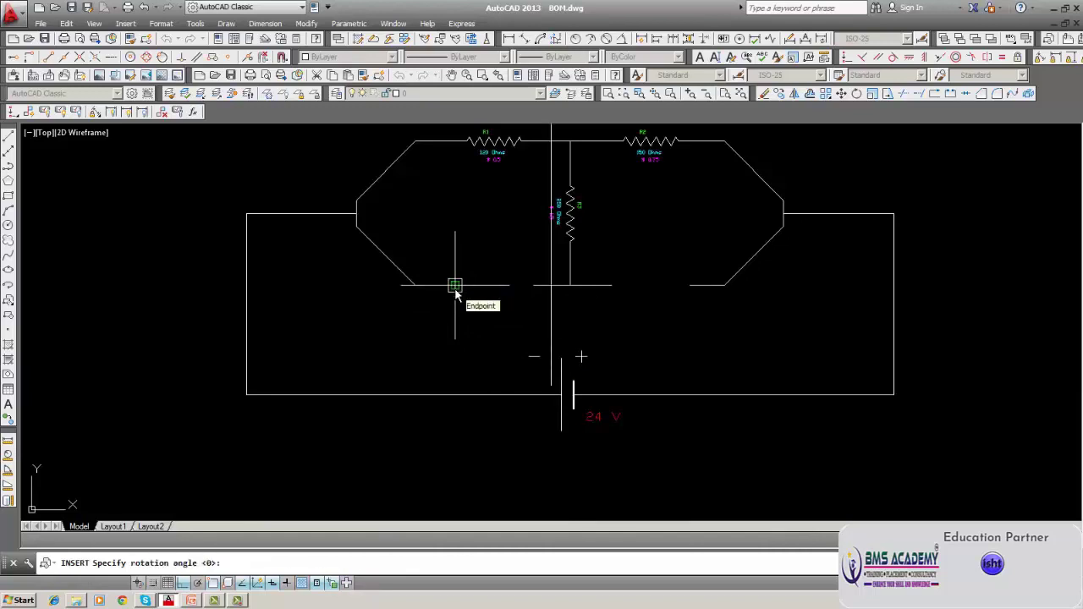
key("Return")
key("Return")
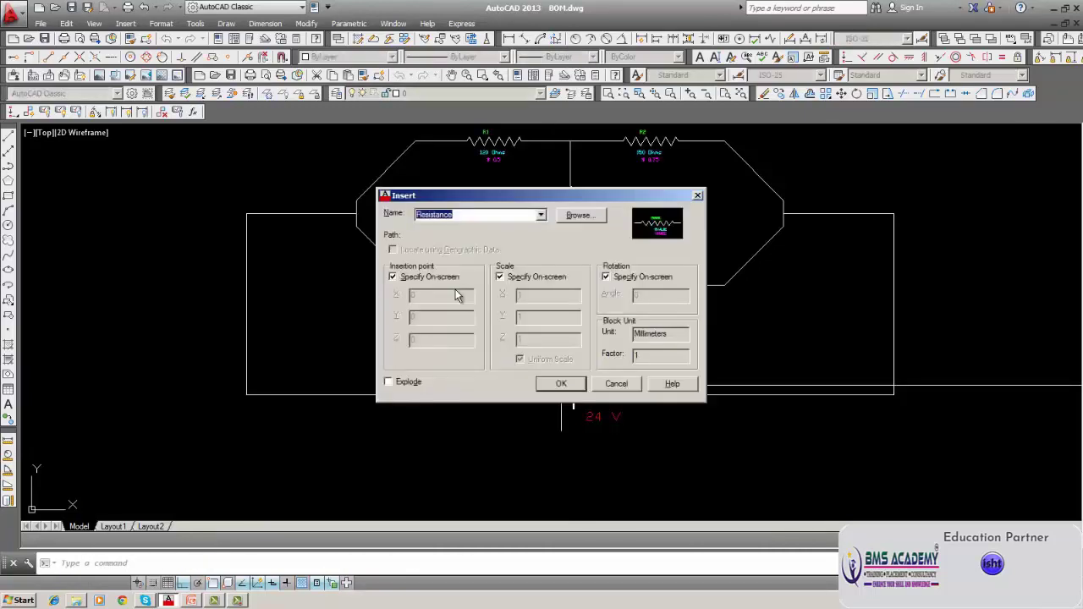
key("Return")
scroll(462, 406, "down", 6)
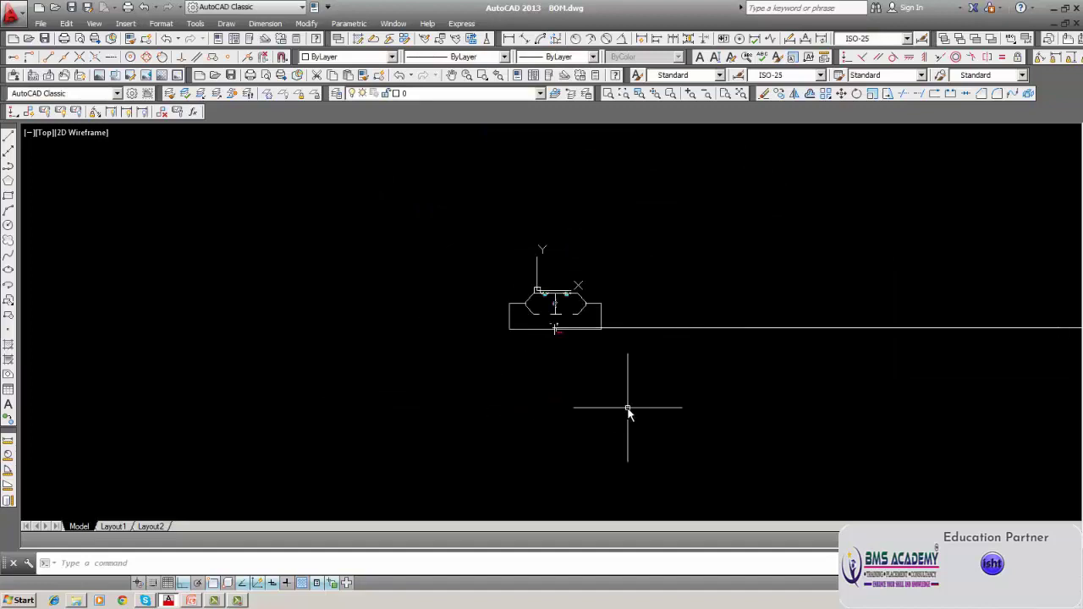
scroll(628, 412, "up", 6)
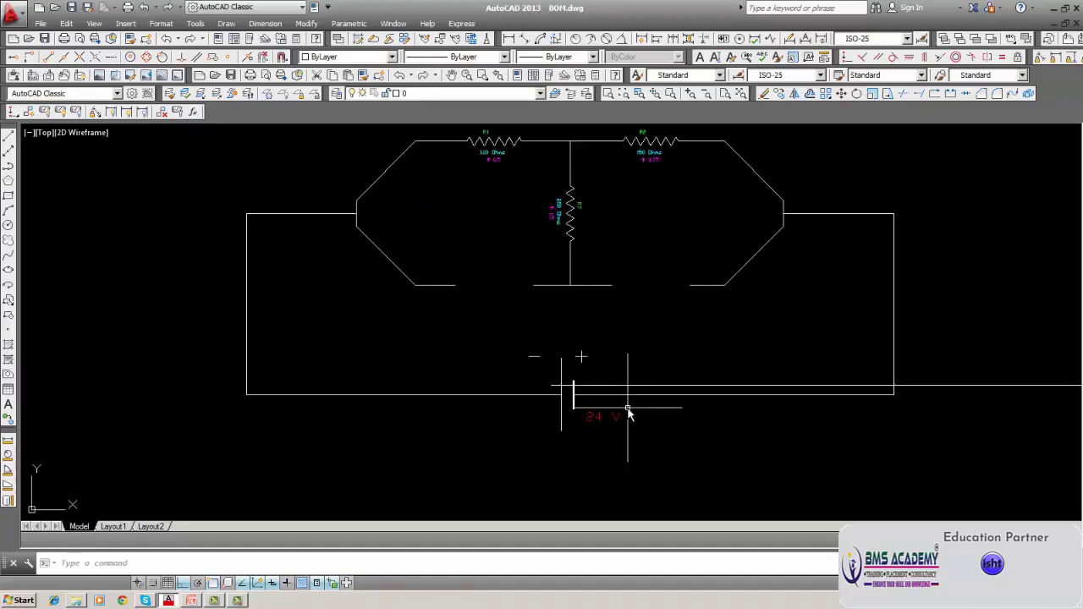
left_click(627, 412)
- Place another Resistance block in the lower-left branch gap with default scale and rotation
left_click(127, 24)
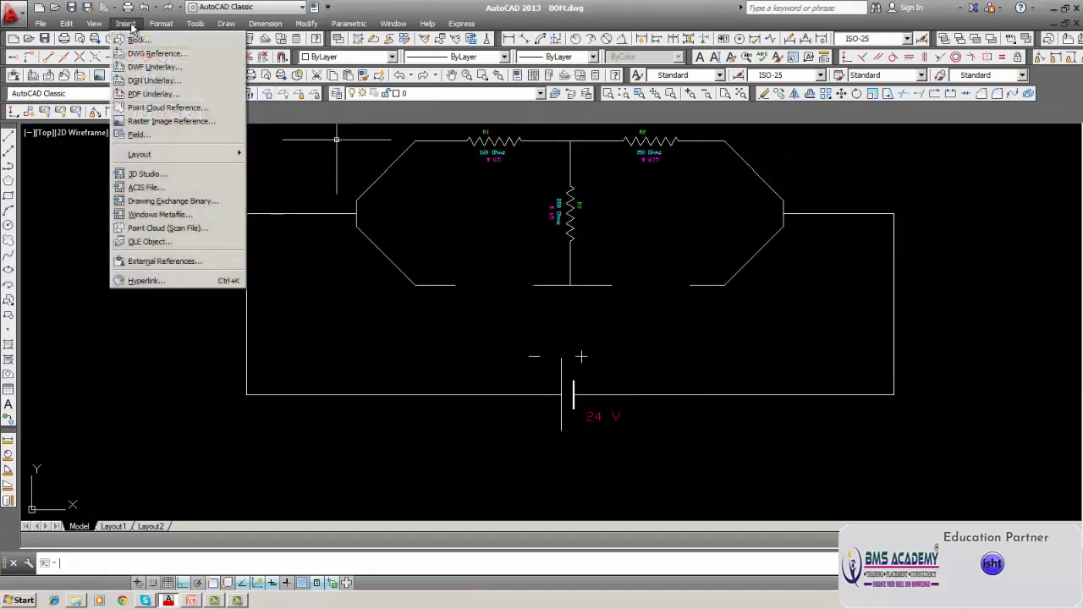
left_click(133, 40)
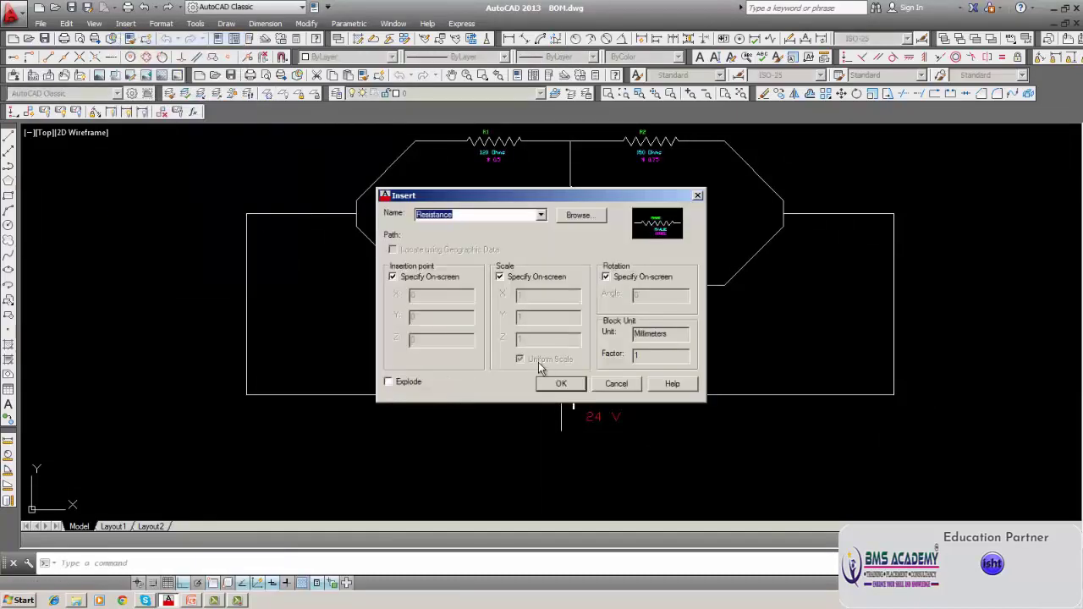
left_click(559, 383)
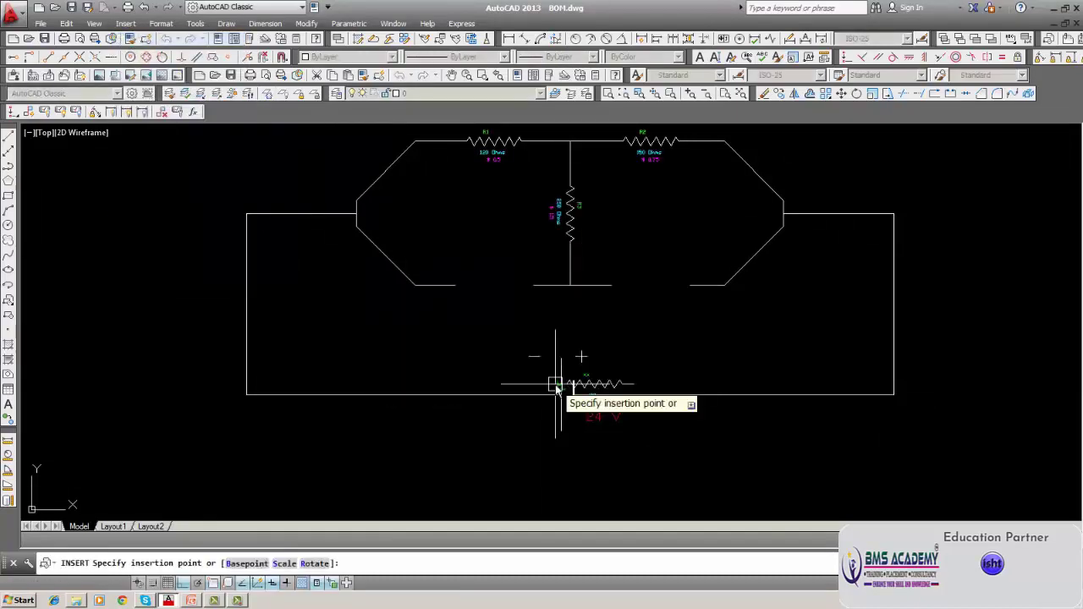
left_click(455, 287)
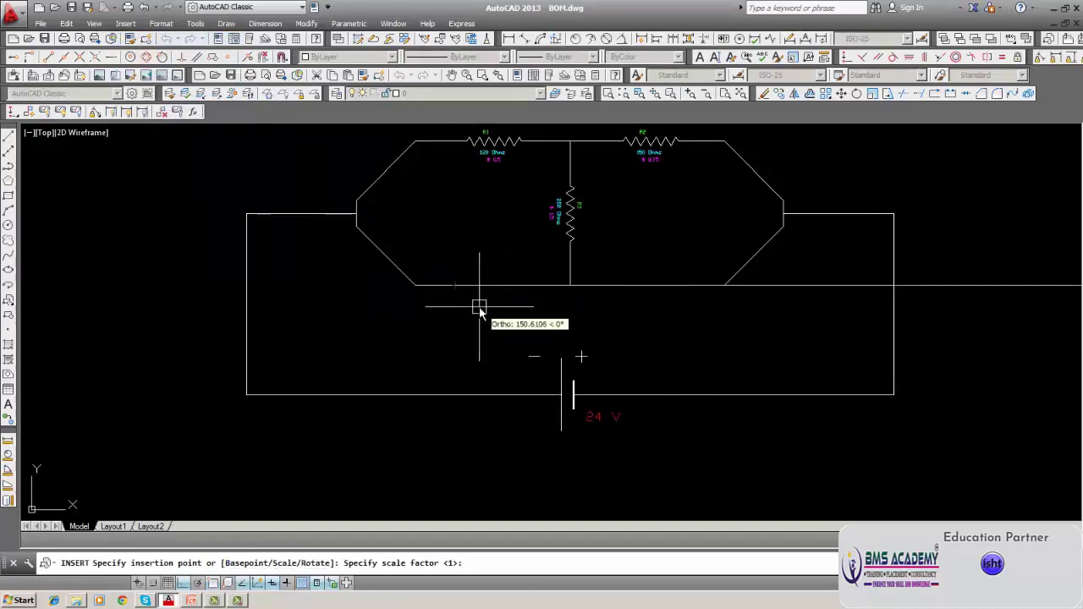
key("Return")
key("Return")
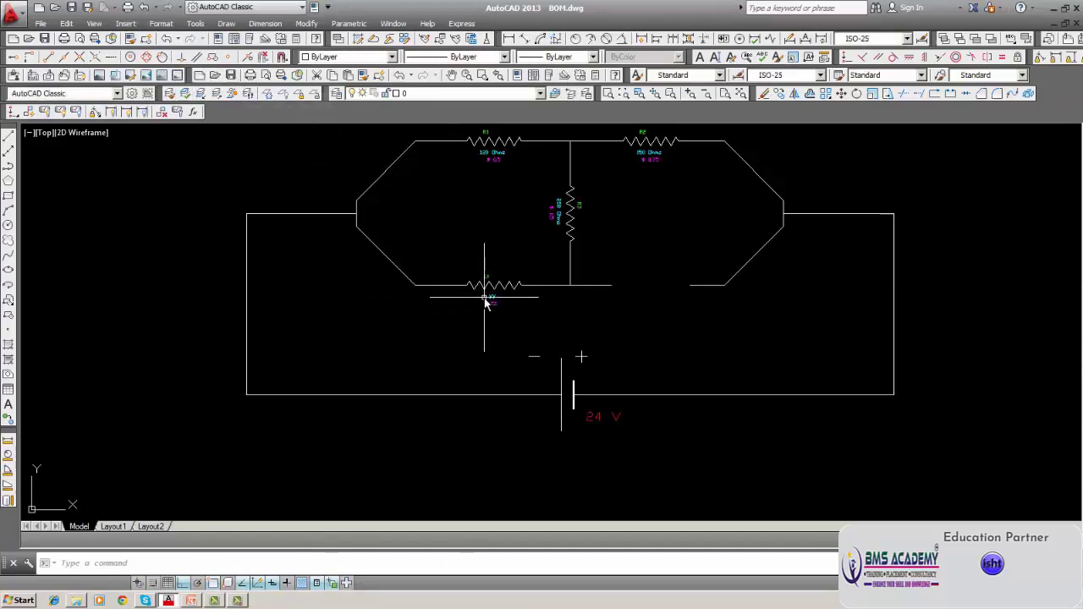
scroll(485, 299, "up", 5)
middle_click_drag(486, 234, 483, 314)
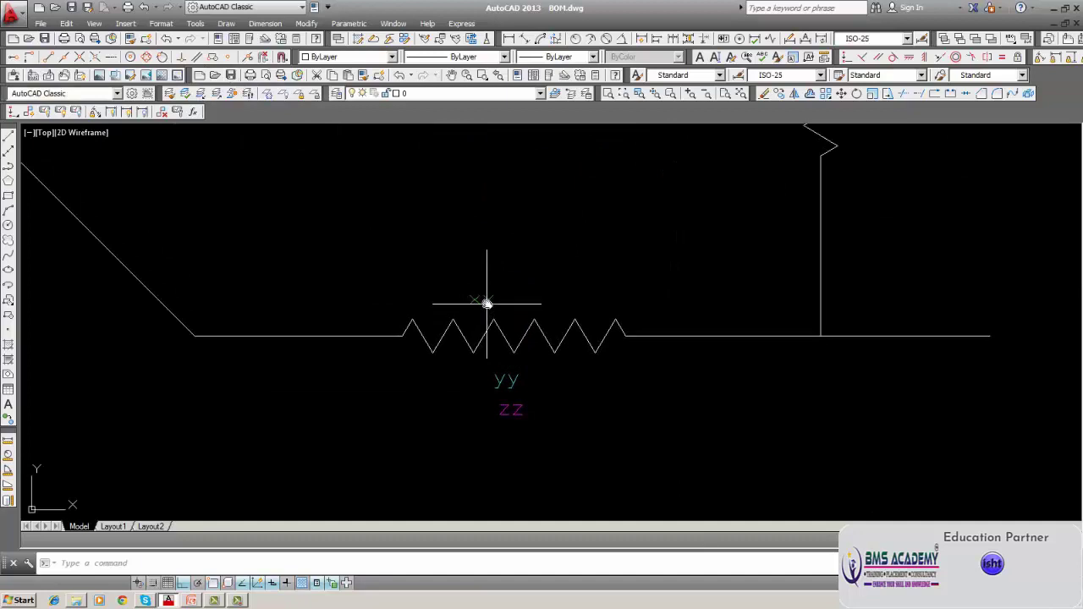
- Name the fourth resistor R4 and set its resistance to 80 Ohms
double_click(488, 305)
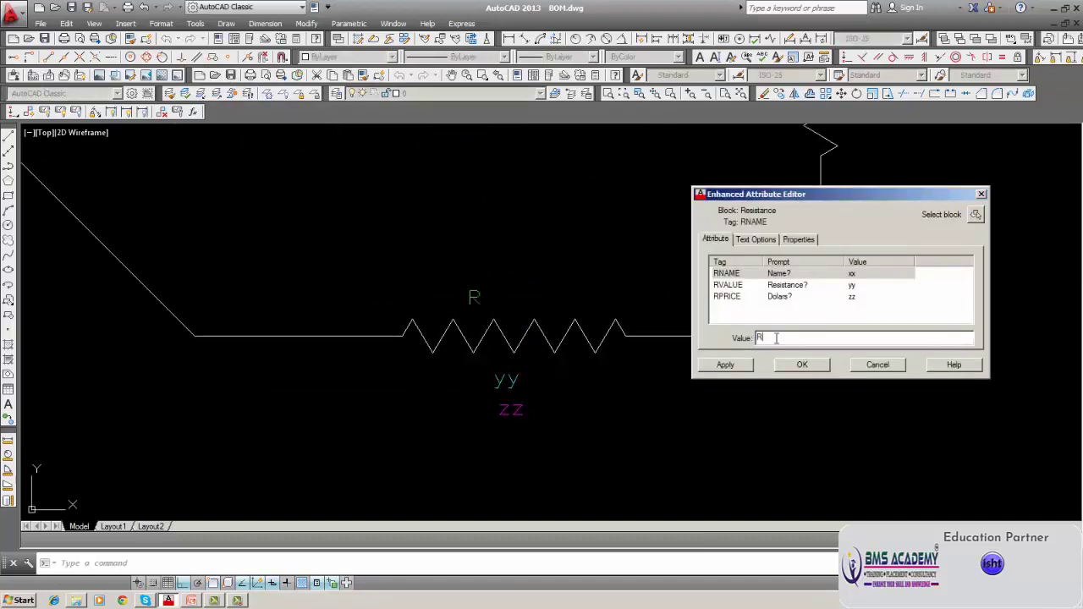
left_click(725, 365)
left_click(812, 365)
double_click(512, 380)
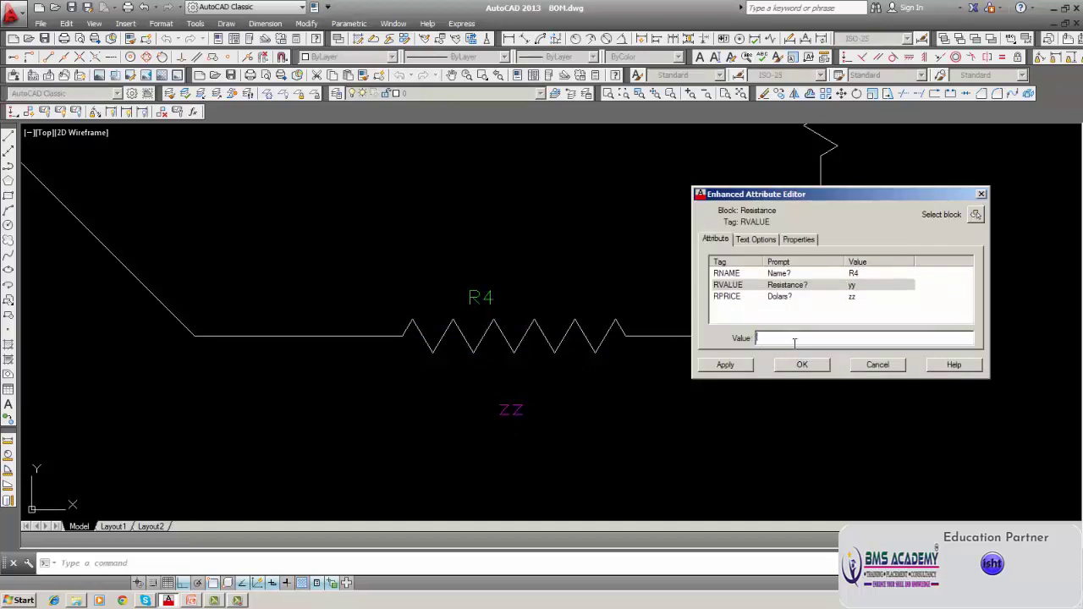
key("BackSpace")
type("80 Ohms")
left_click(724, 366)
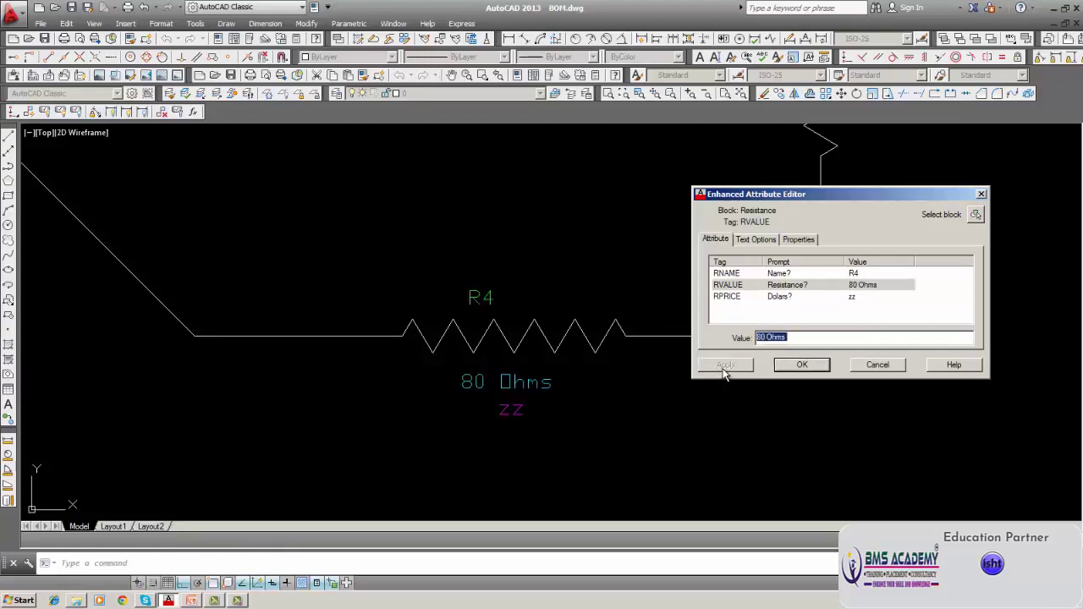
- Replace R4's zz price placeholder with $ 0.5
left_click(729, 297)
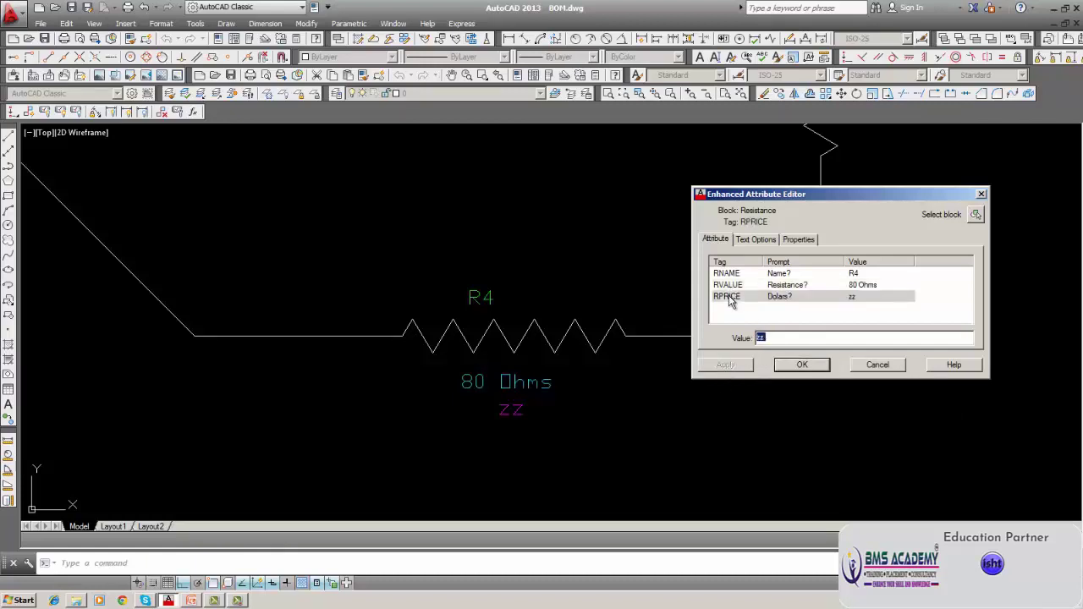
left_click(767, 338)
key("BackSpace")
type("$10.")
type("5")
key("BackSpace")
type("$ 0.5")
left_click(736, 364)
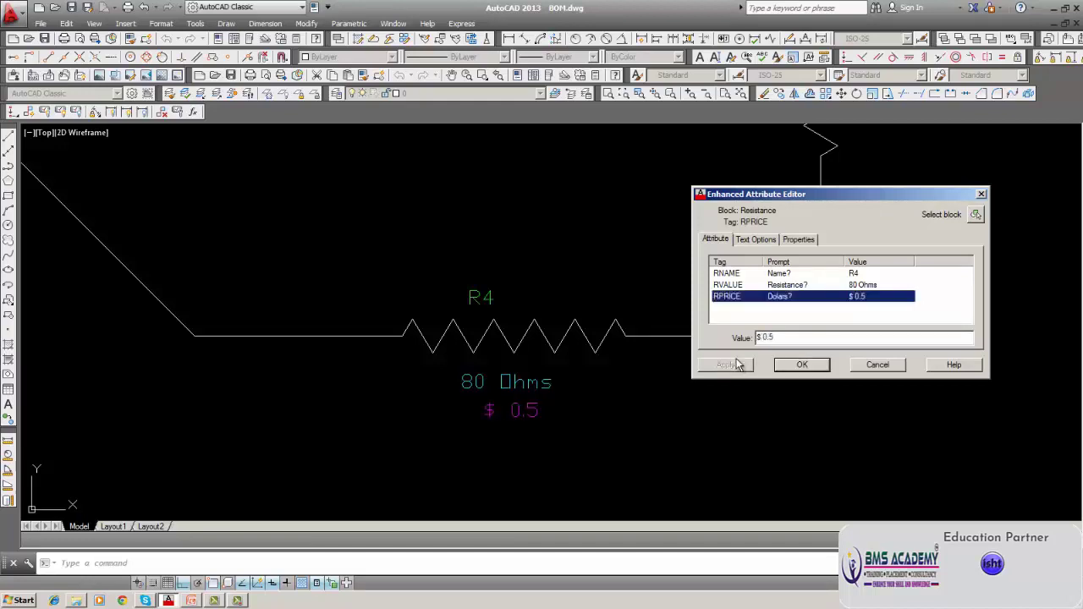
left_click(800, 364)
scroll(682, 355, "down", 3)
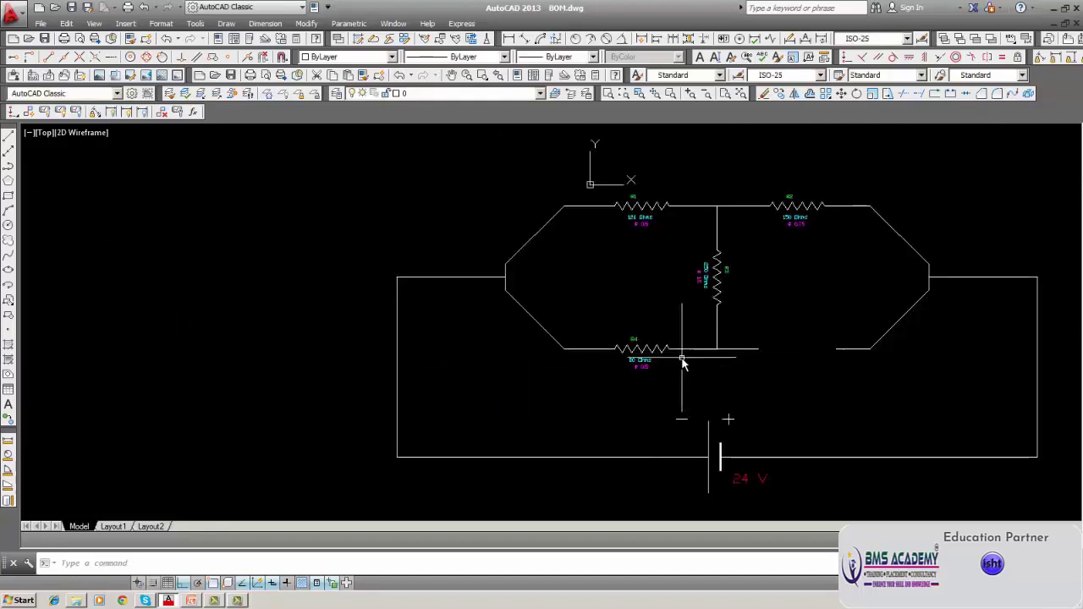
- Copy R2 with its 150 Ohms and $ 0.75 labels onto the lower-right branch
middle_click_drag(681, 362, 561, 273)
middle_click_drag(671, 300, 559, 366)
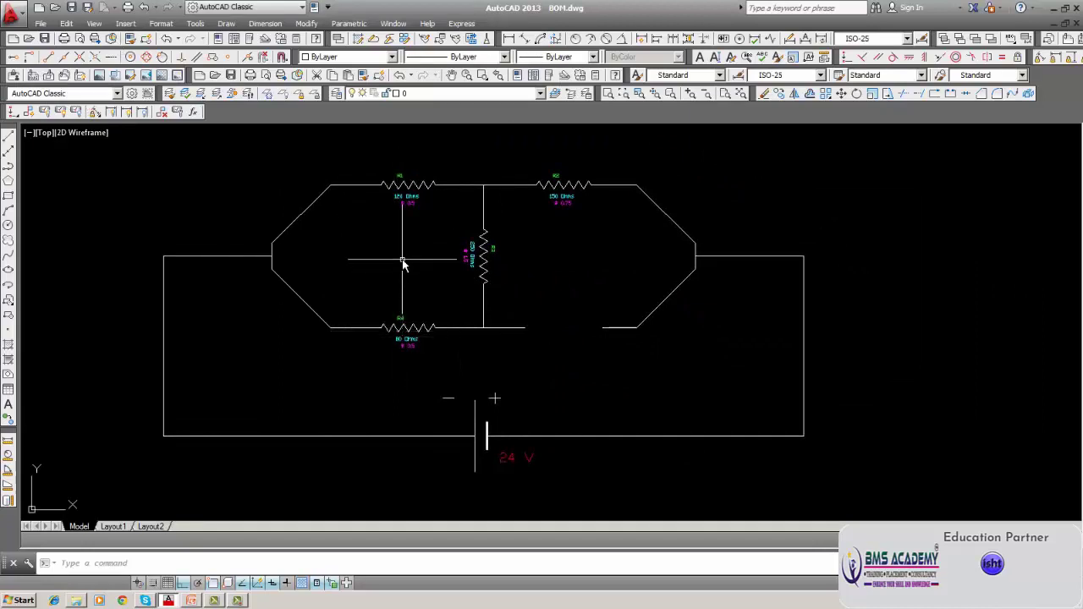
type("copy")
key("Return")
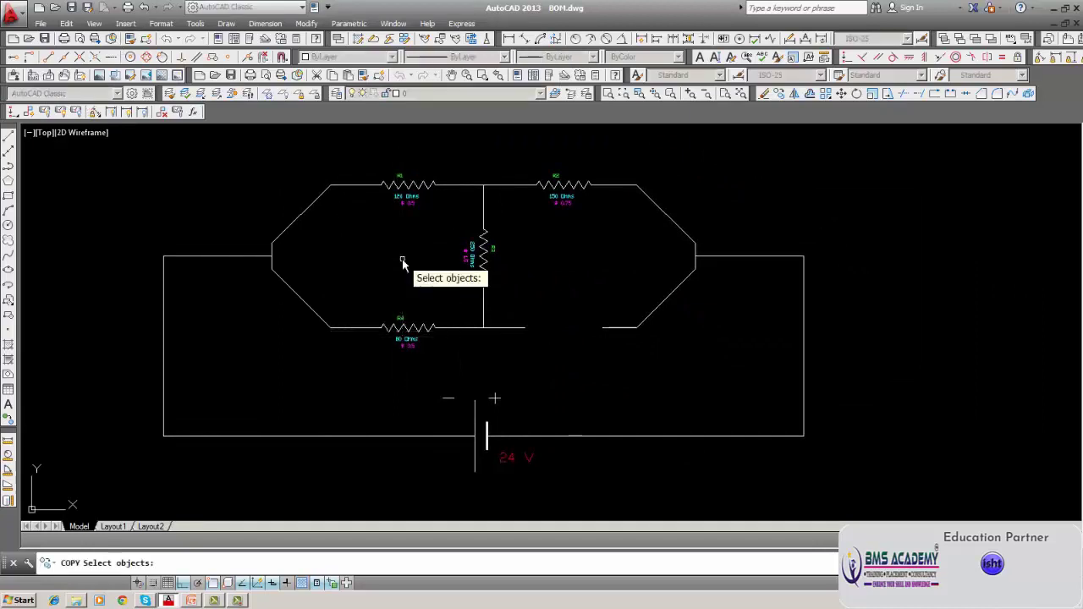
left_click(551, 201)
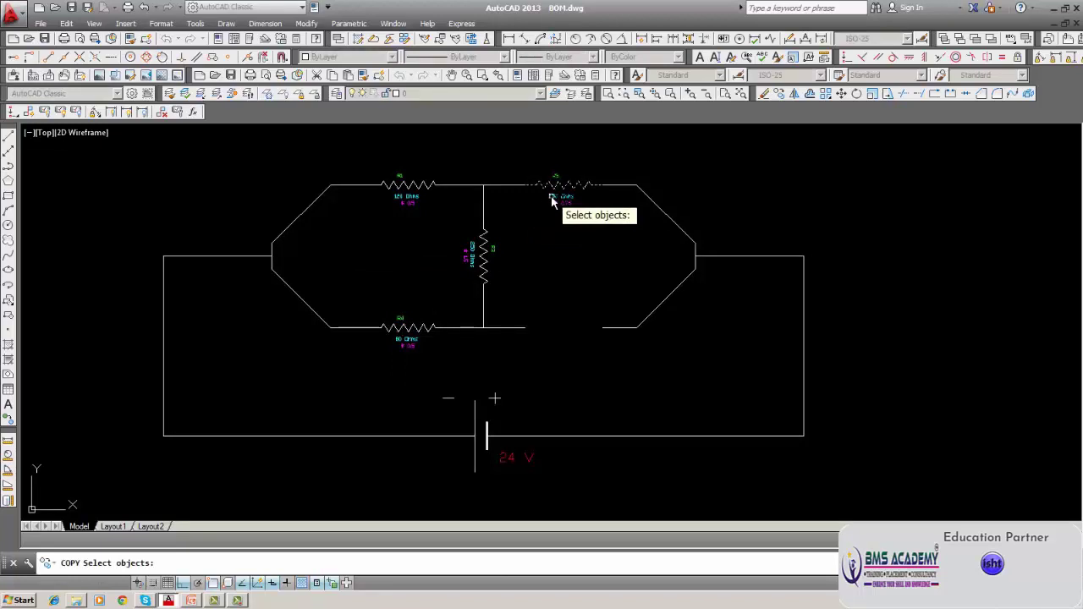
key("Return")
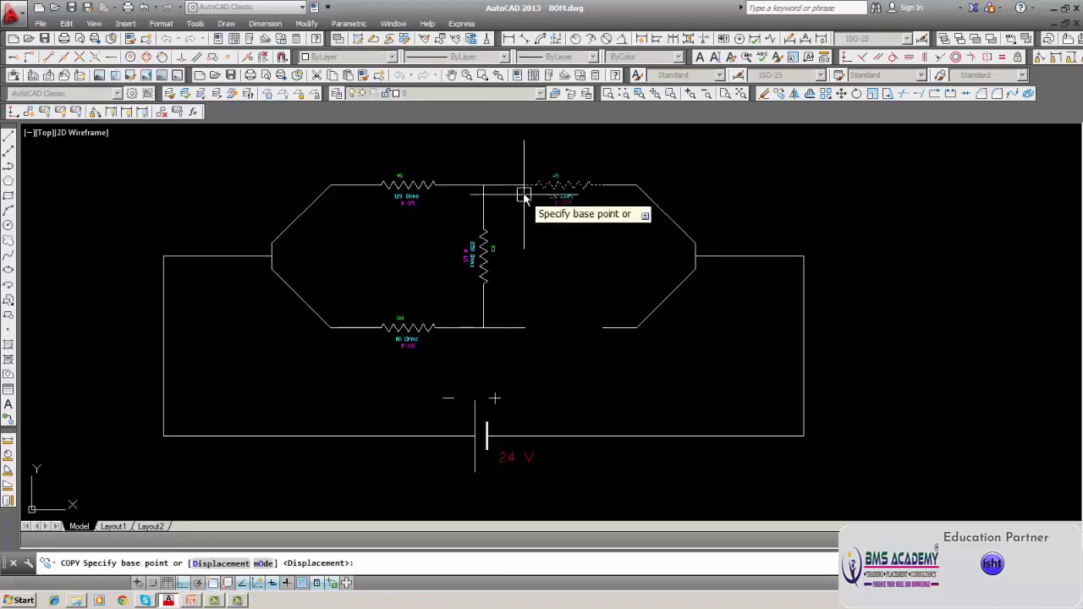
left_click(526, 185)
left_click(530, 327)
key("Return")
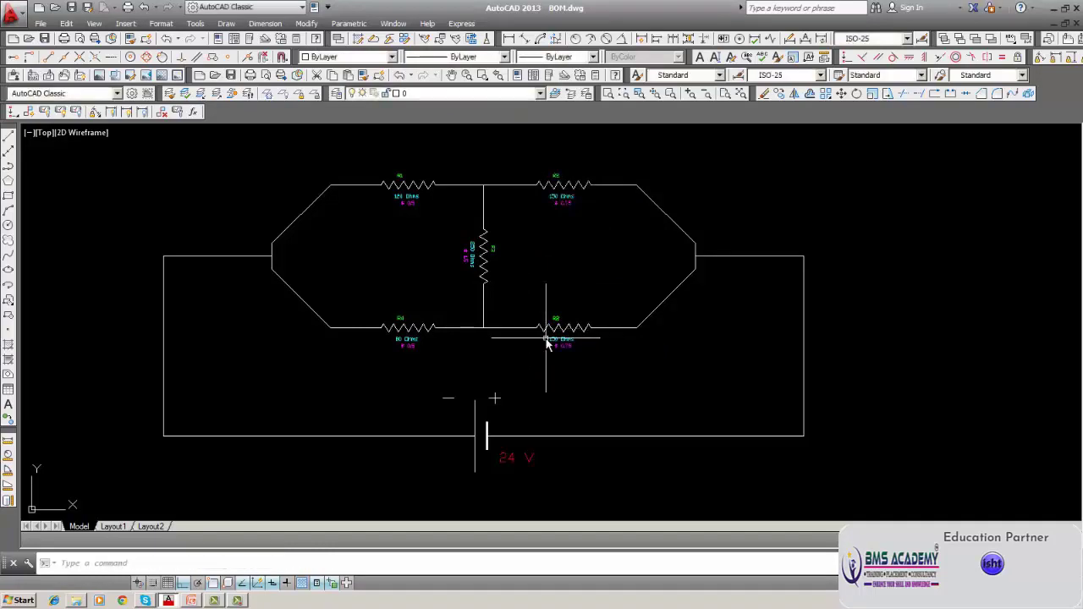
scroll(551, 338, "up", 5)
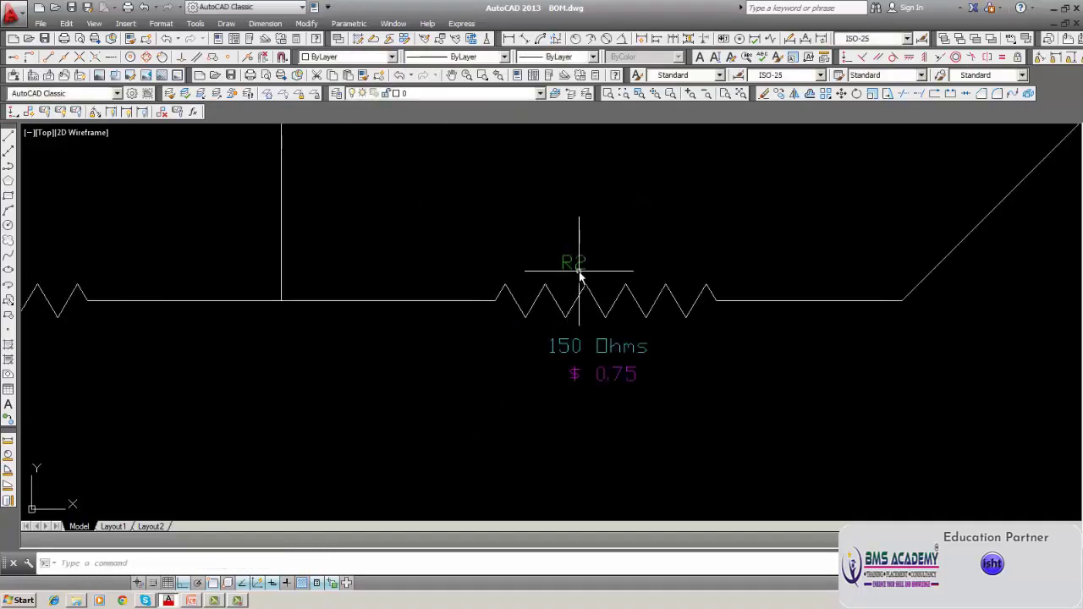
scroll(579, 274, "down", 5)
scroll(436, 283, "up", 5)
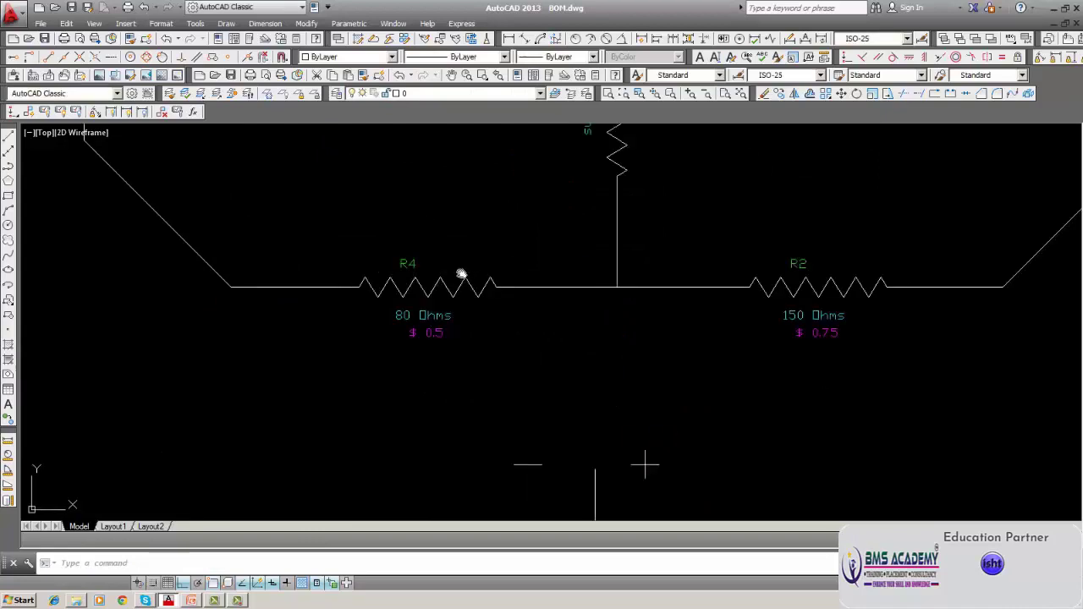
scroll(461, 275, "down", 5)
scroll(631, 282, "up", 5)
- In the copied resistor's attributes, change the name R2 to R5 and 150 Ohms to 300 Ohms
double_click(612, 271)
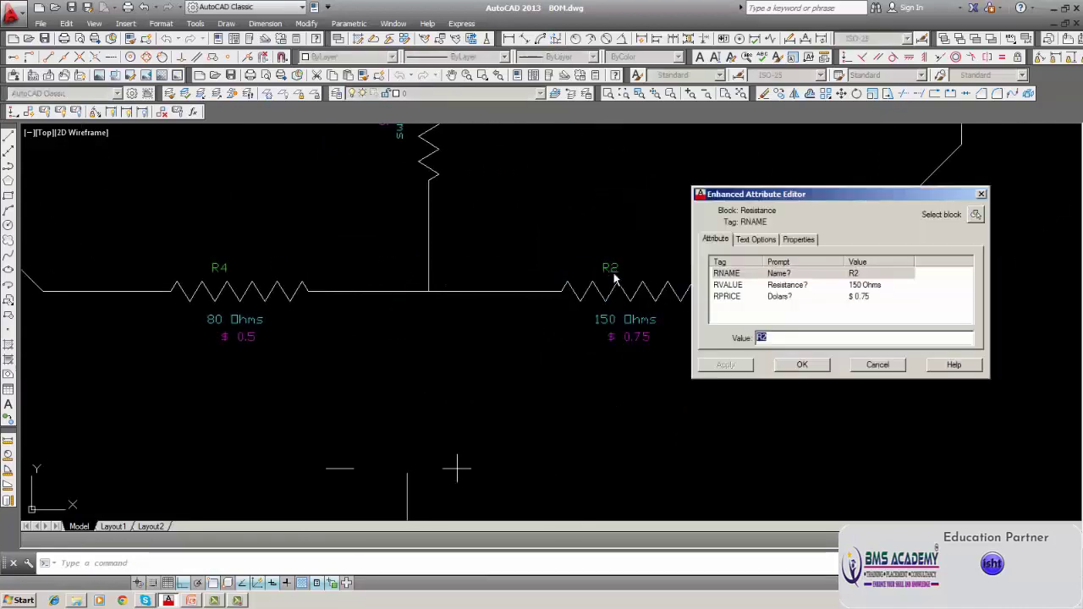
left_click(770, 337)
key("BackSpace")
type("5")
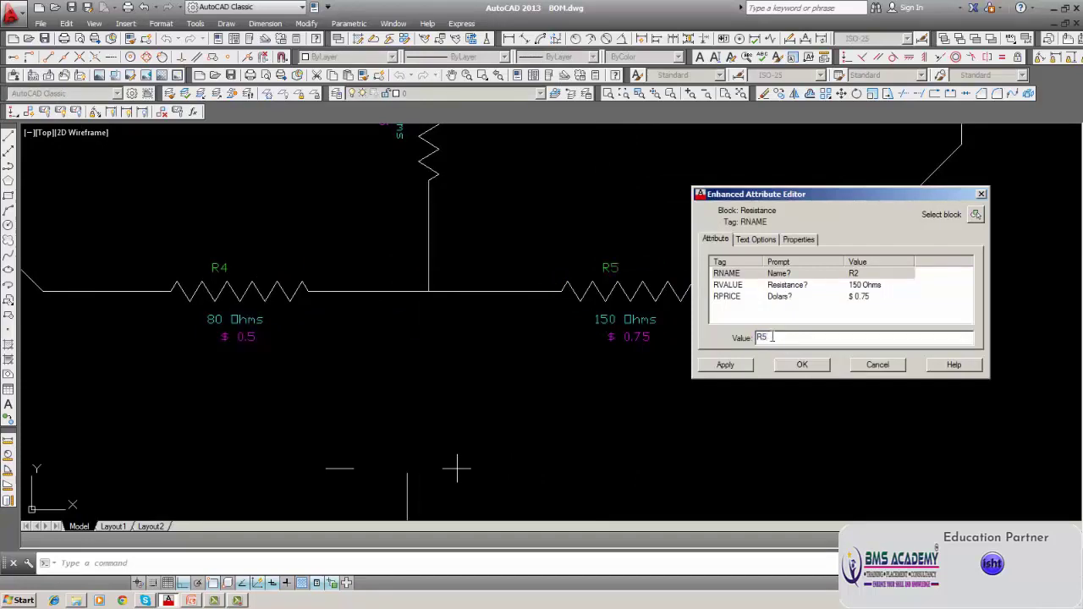
left_click(731, 285)
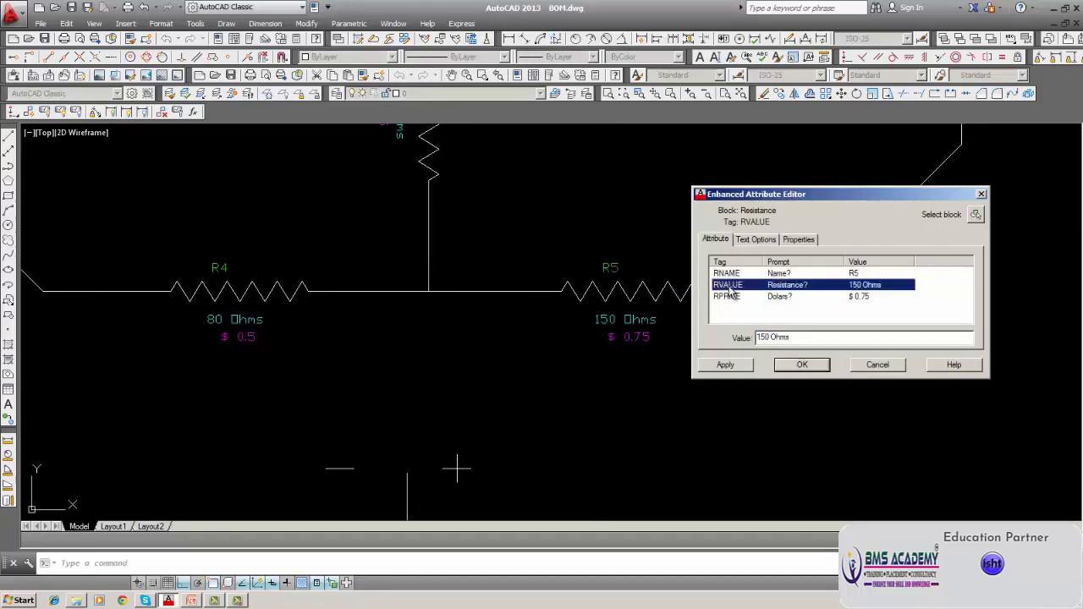
left_click(793, 339)
key("BackSpace")
key("BackSpace")
key("BackSpace")
key("BackSpace")
key("BackSpace")
key("BackSpace")
key("BackSpace")
key("BackSpace")
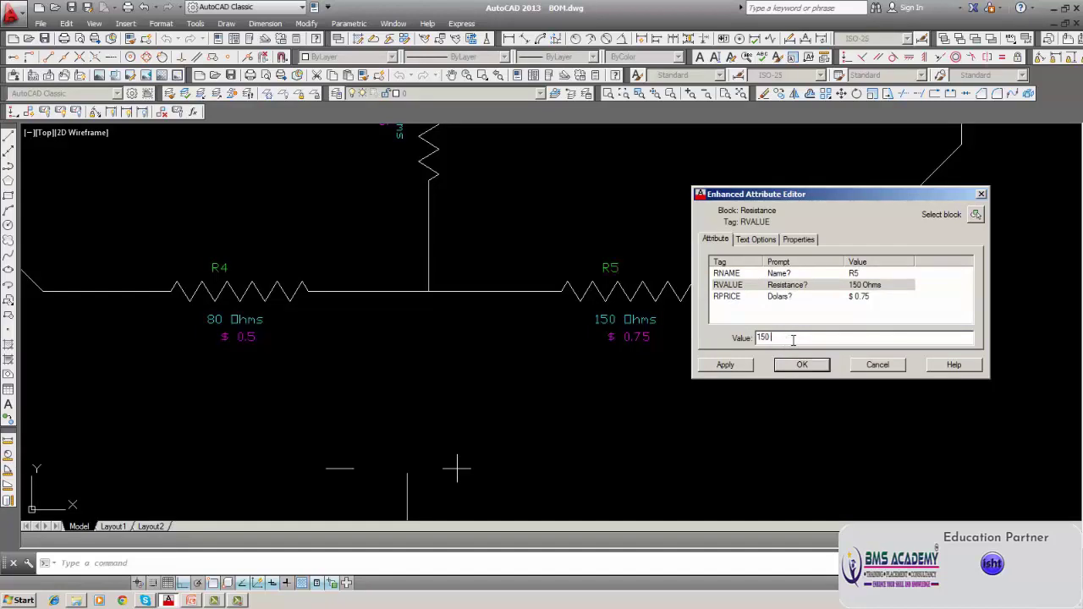
type("300 Ohms")
- Change the price from $ 0.75 to $ 2.5 and apply the attribute edits
left_click(768, 296)
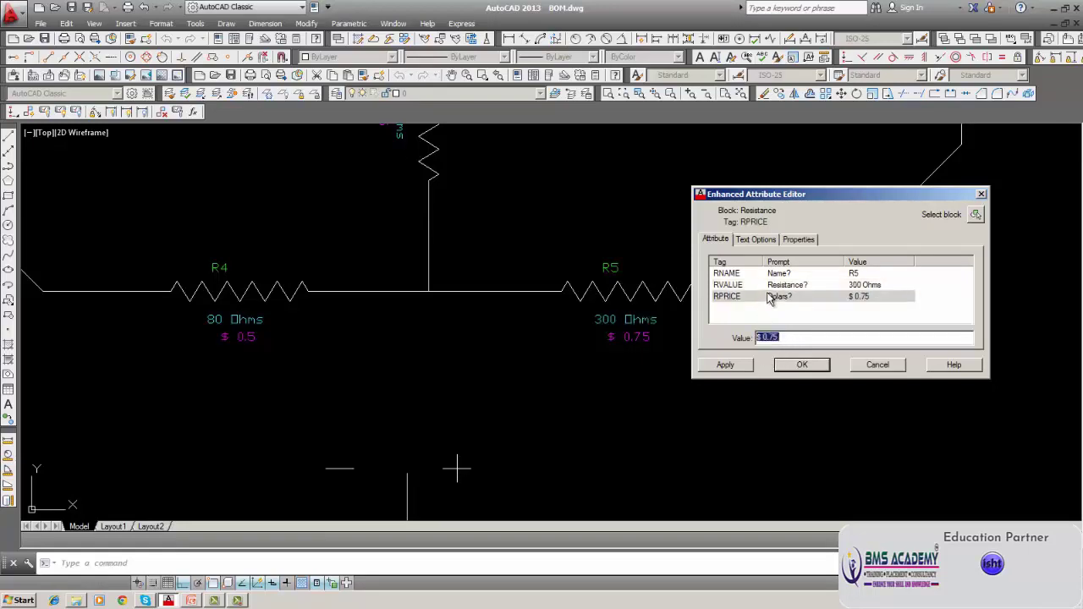
double_click(785, 339)
key("BackSpace")
key("BackSpace")
key("BackSpace")
type("2.5")
left_click(729, 365)
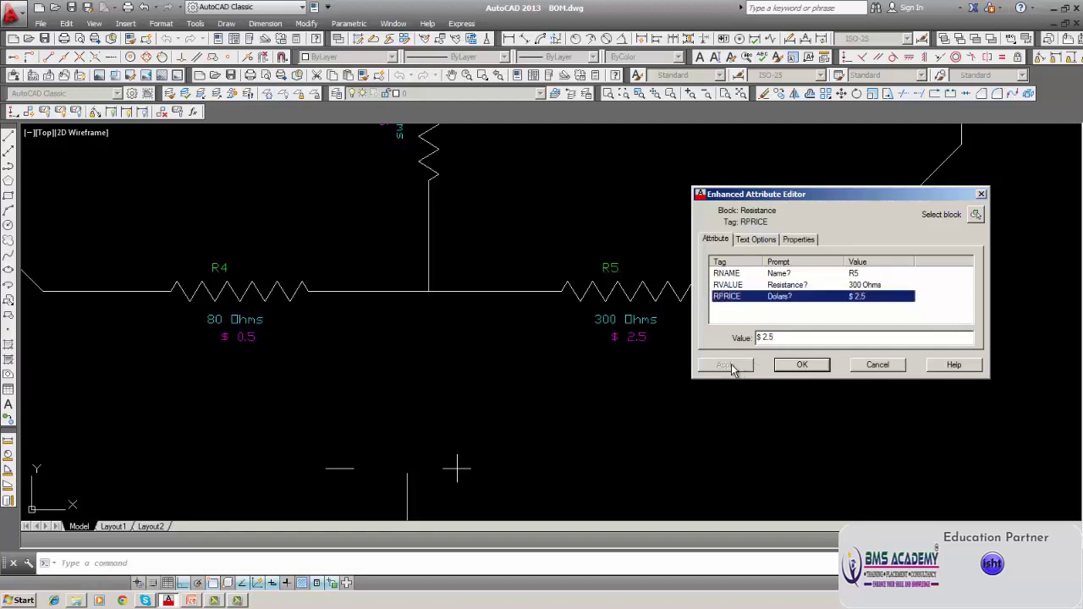
left_click(820, 366)
scroll(601, 369, "down", 5)
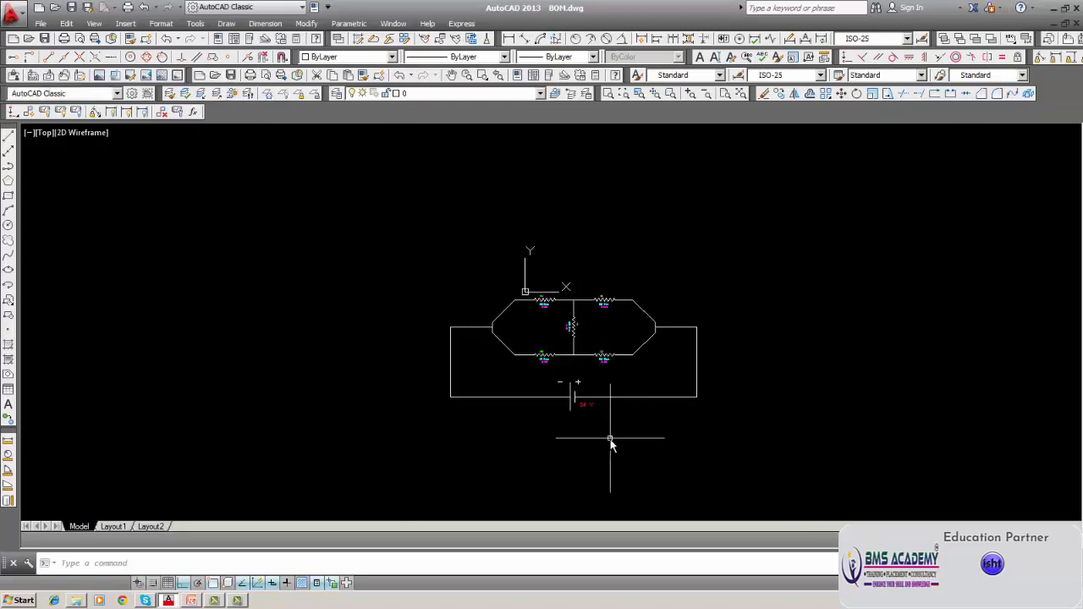
scroll(497, 394, "down", 2)
scroll(498, 394, "up", 5)
middle_click_drag(496, 387, 462, 386)
scroll(462, 386, "up", 2)
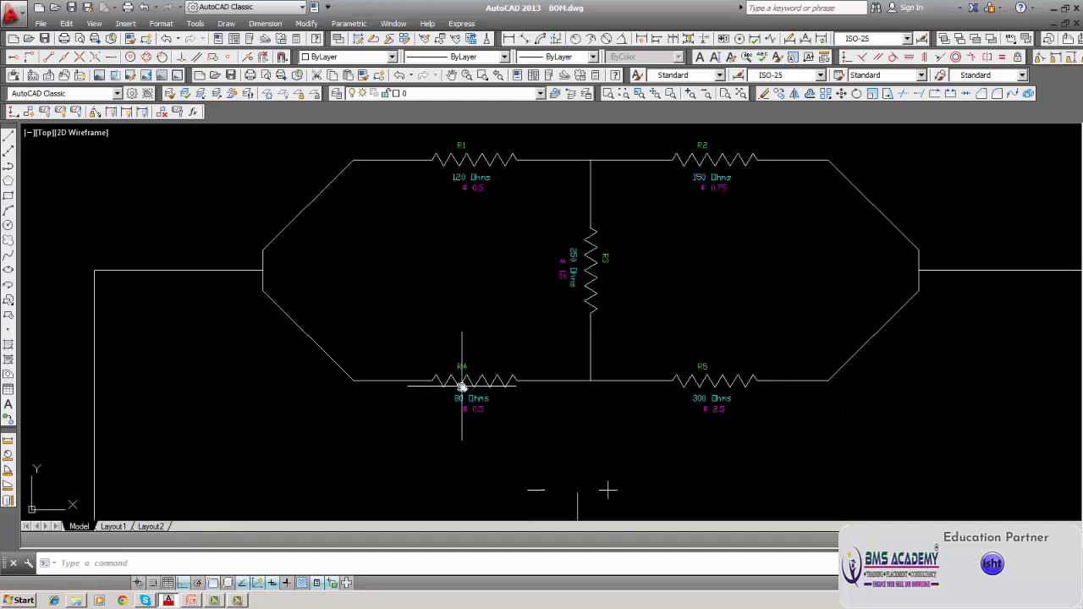
scroll(461, 386, "down", 2)
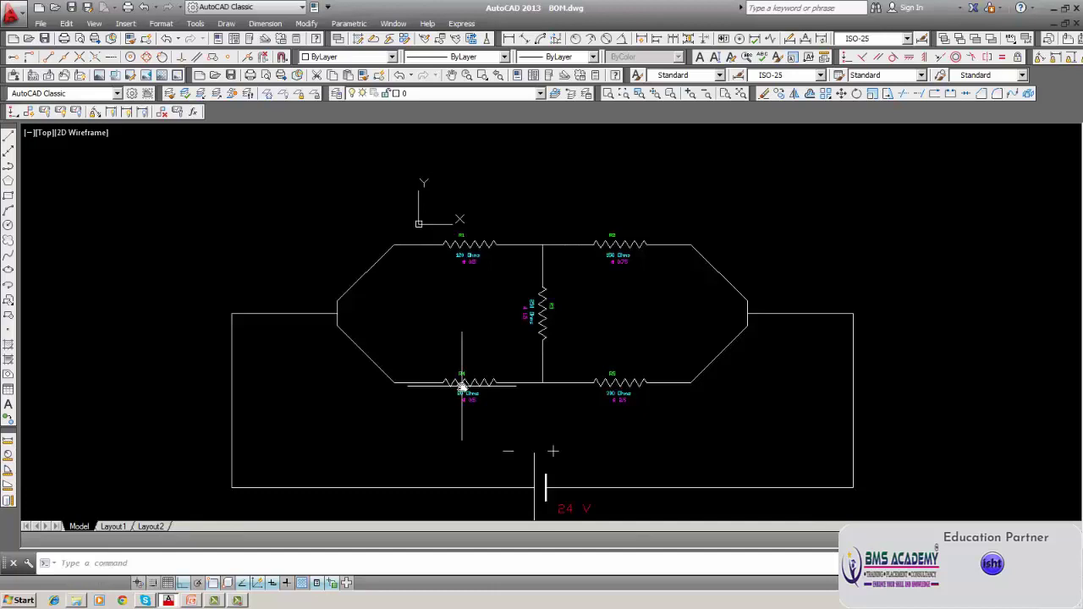
middle_click_drag(462, 385, 457, 351)
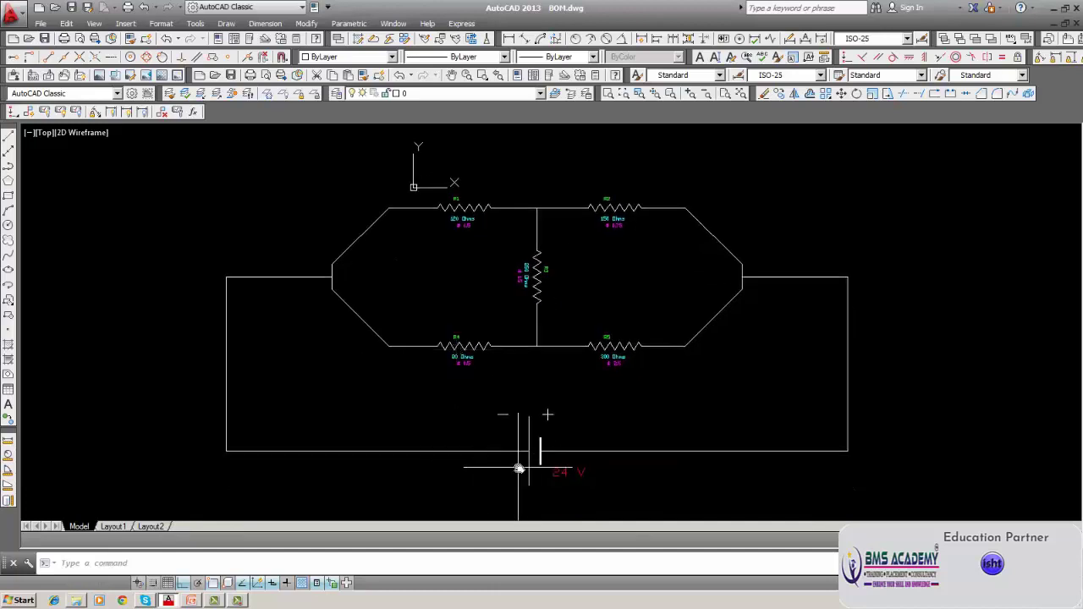
middle_click_drag(520, 471, 528, 450)
scroll(528, 449, "up", 4)
scroll(552, 453, "down", 2)
double_click(552, 452)
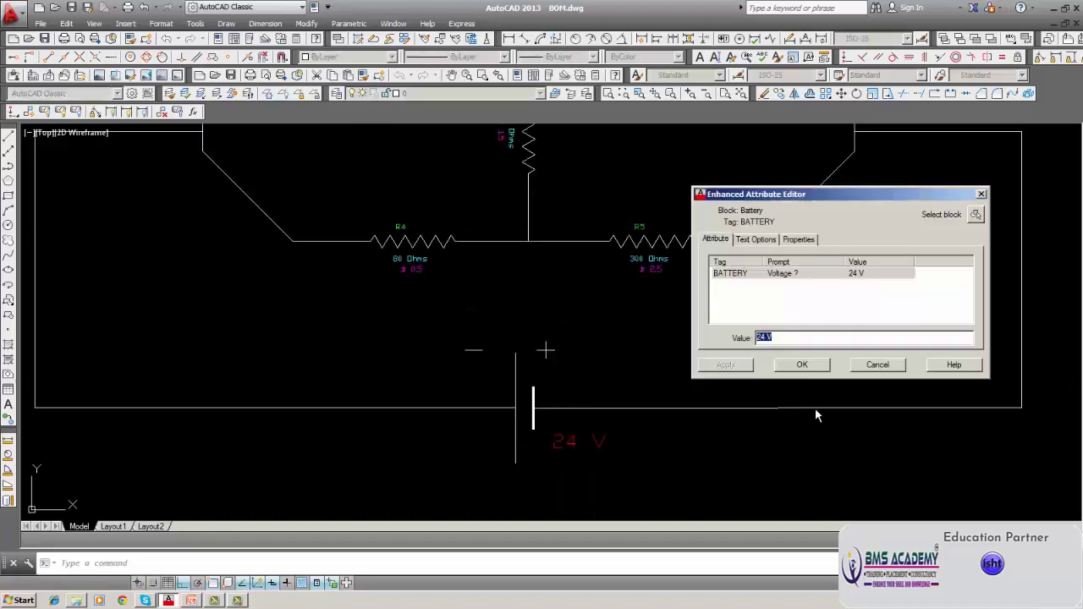
left_click(803, 365)
scroll(665, 446, "down", 4)
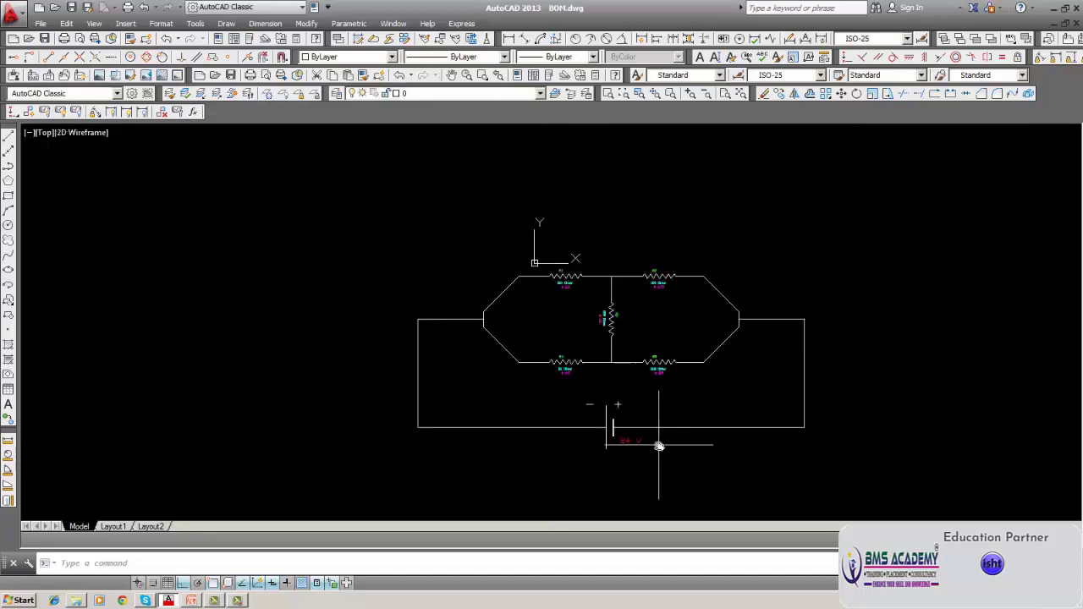
middle_click_drag(658, 442, 499, 437)
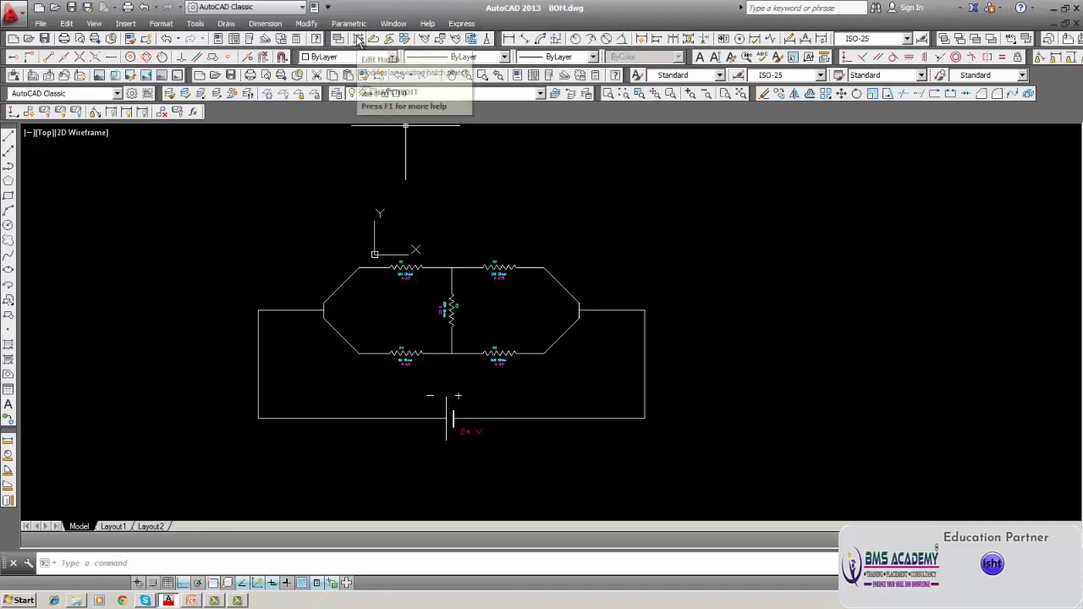
left_click(68, 24)
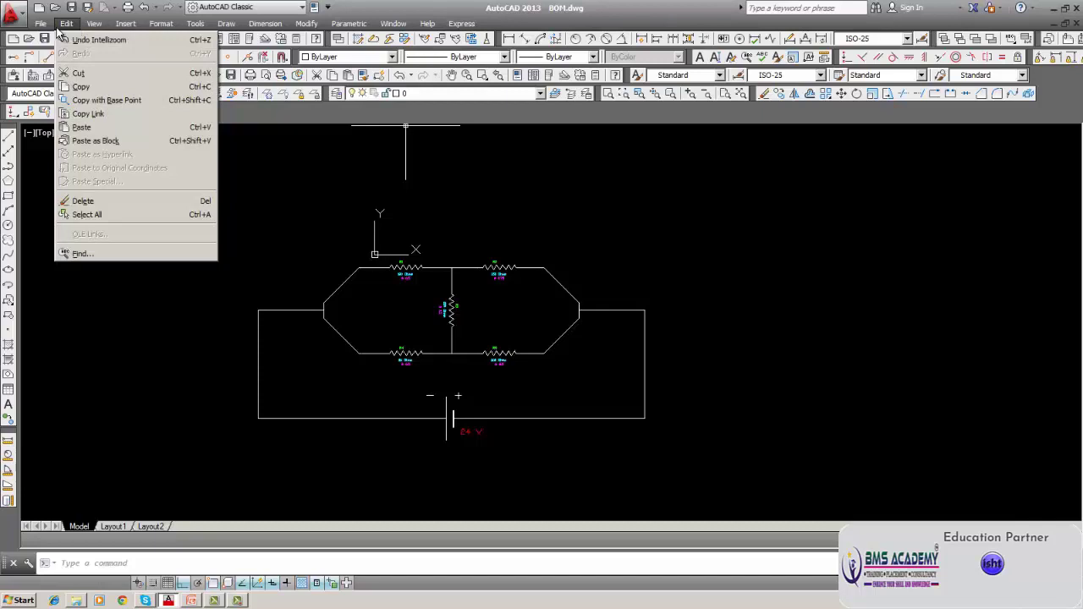
mouse_move(97, 27)
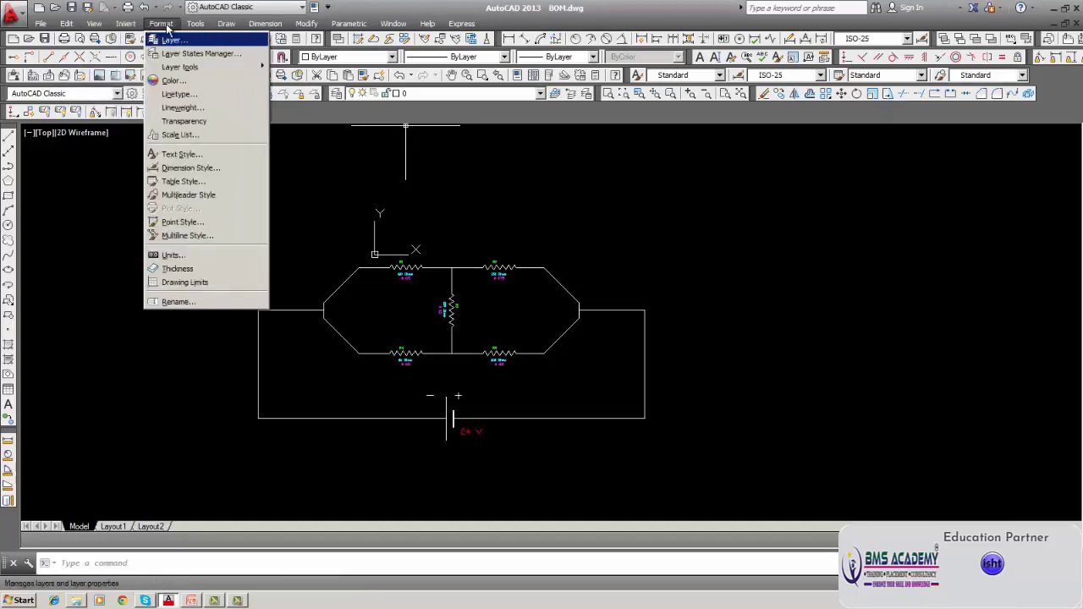
mouse_move(201, 30)
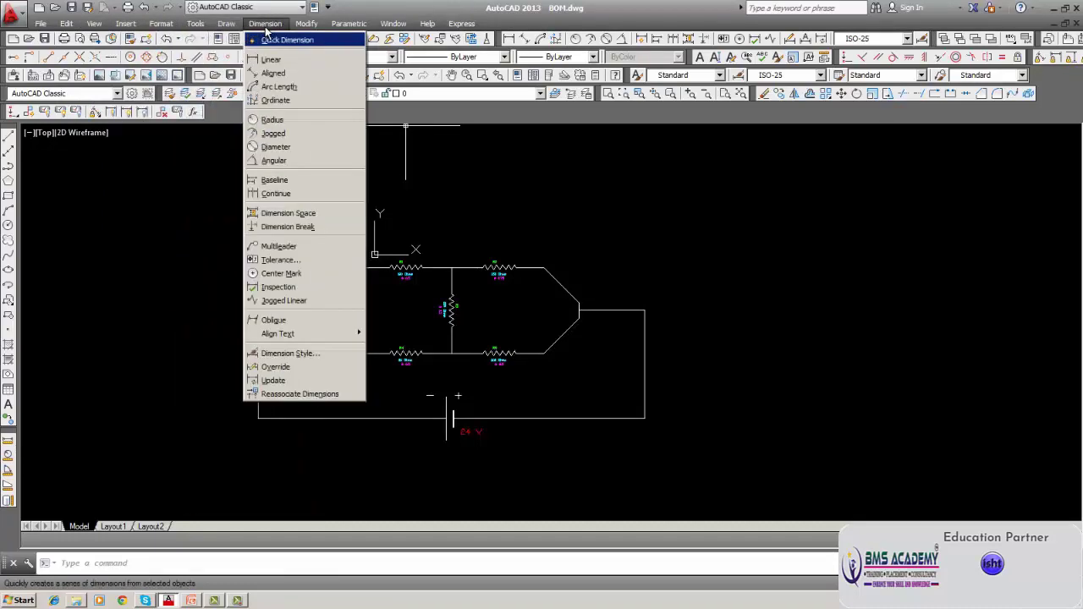
mouse_move(320, 30)
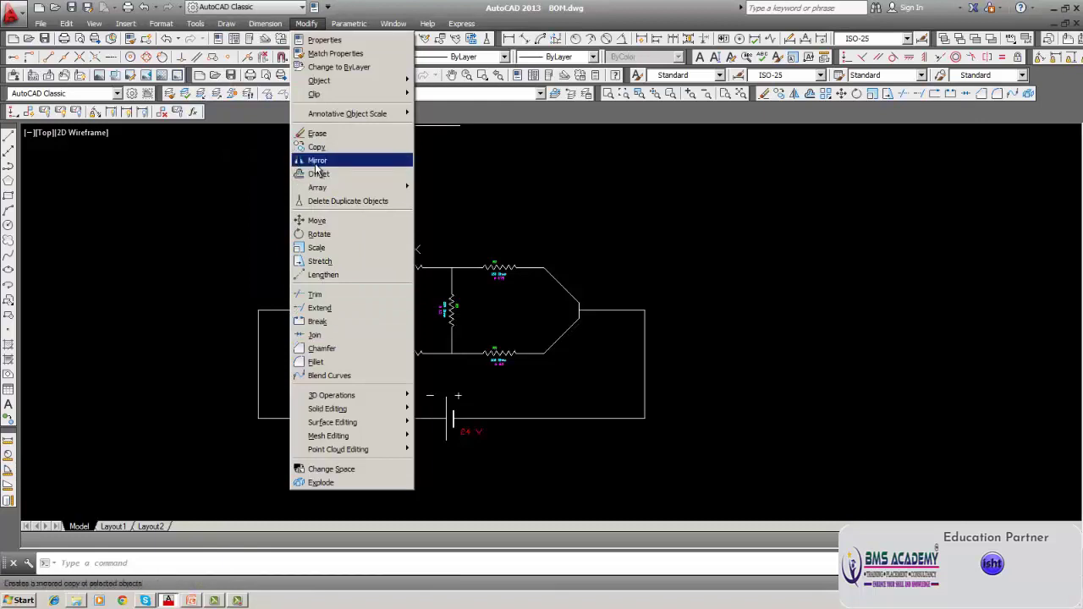
left_click(207, 209)
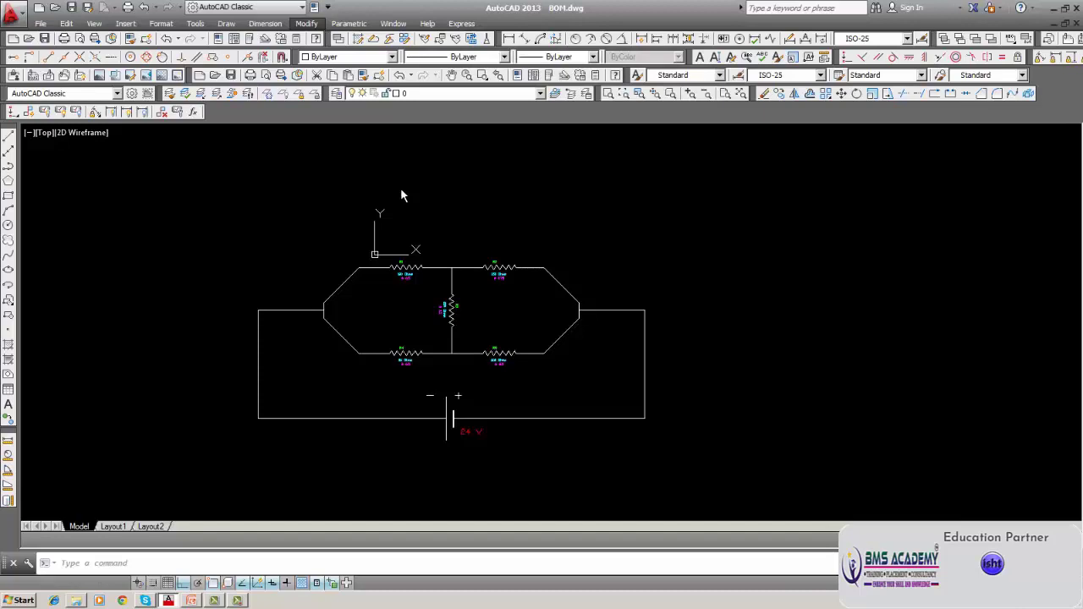
- Launch the Data Extraction wizard, shift its dialog right, and pick the previous-template option
left_click(472, 38)
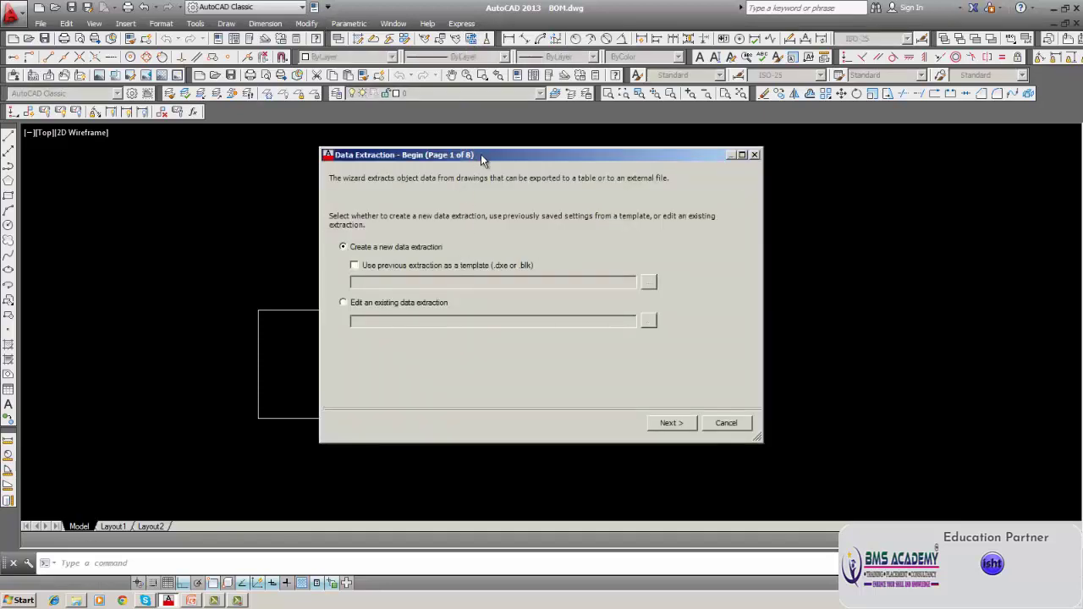
left_click_drag(481, 157, 535, 162)
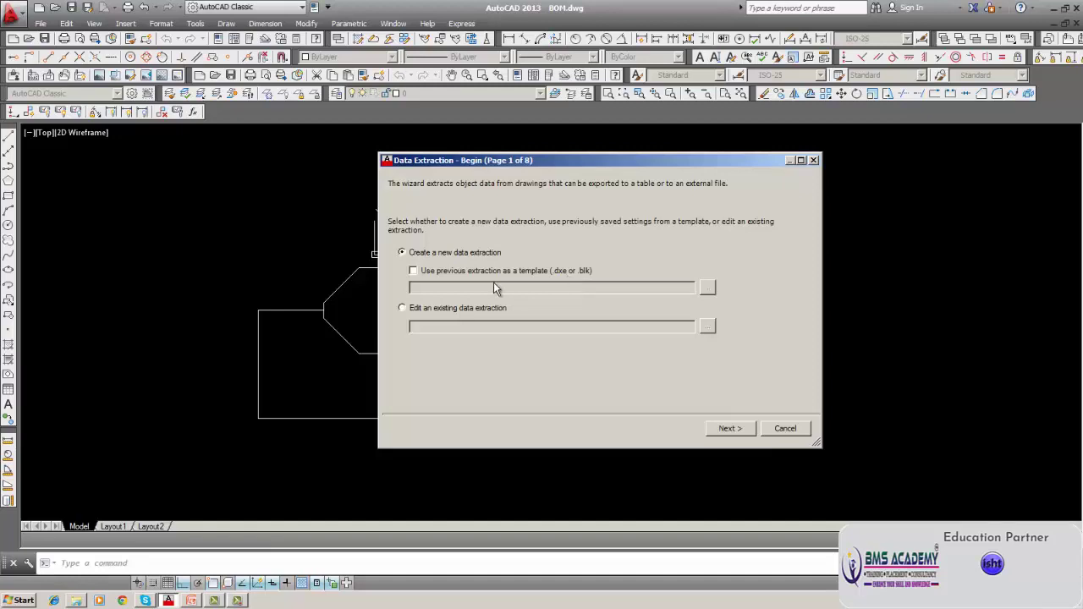
left_click(412, 271)
- Browse for a template, then for an existing extraction file, cancelling both browsers
left_click(706, 288)
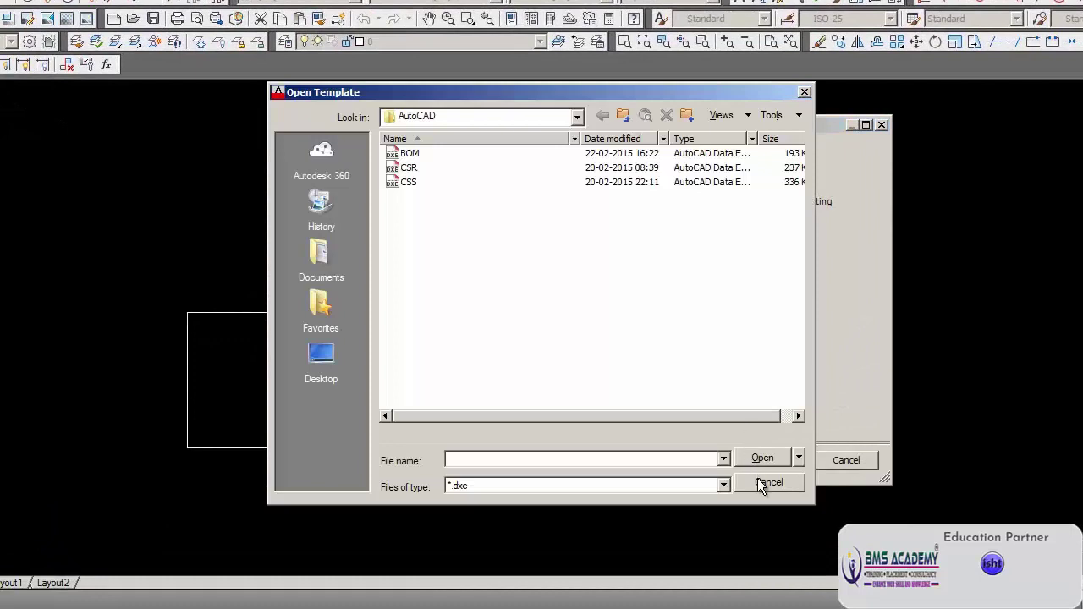
left_click(758, 480)
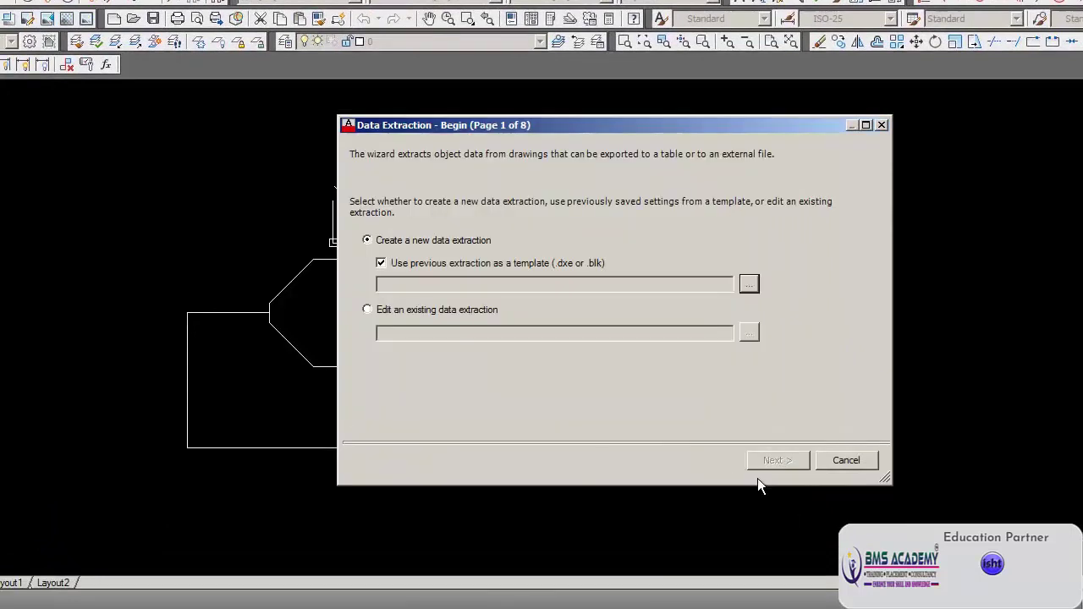
left_click(386, 309)
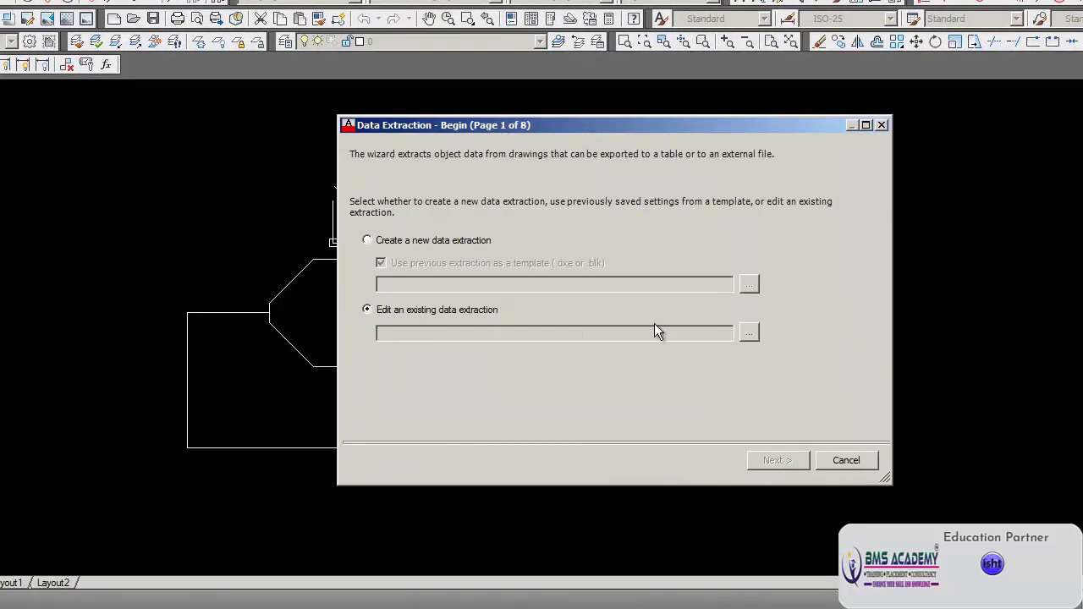
left_click(748, 332)
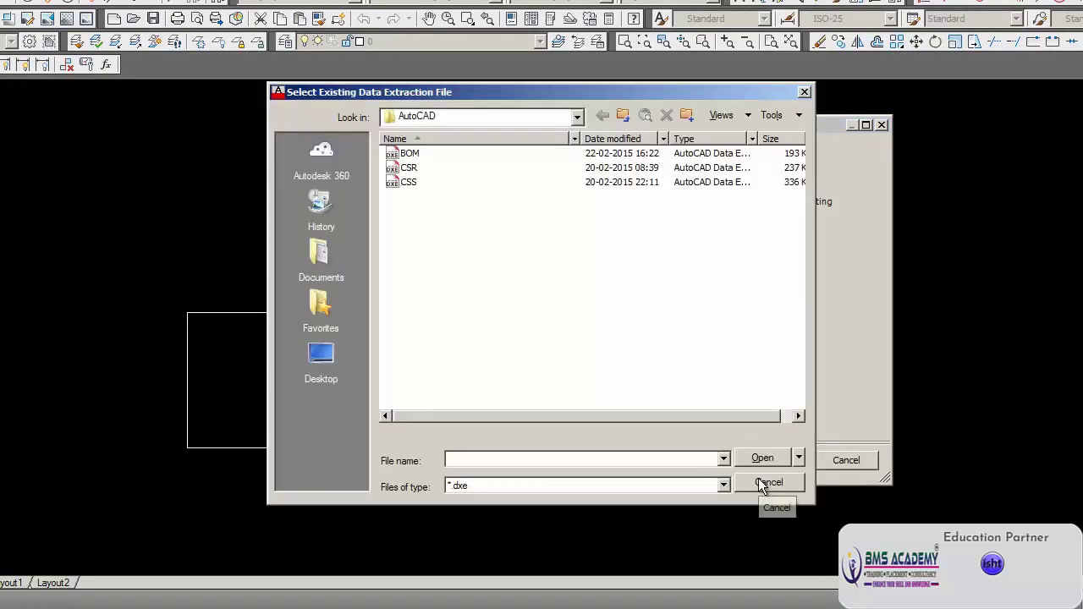
left_click(759, 480)
- Choose Create a new data extraction with Use previous extraction as a template unchecked
left_click(370, 242)
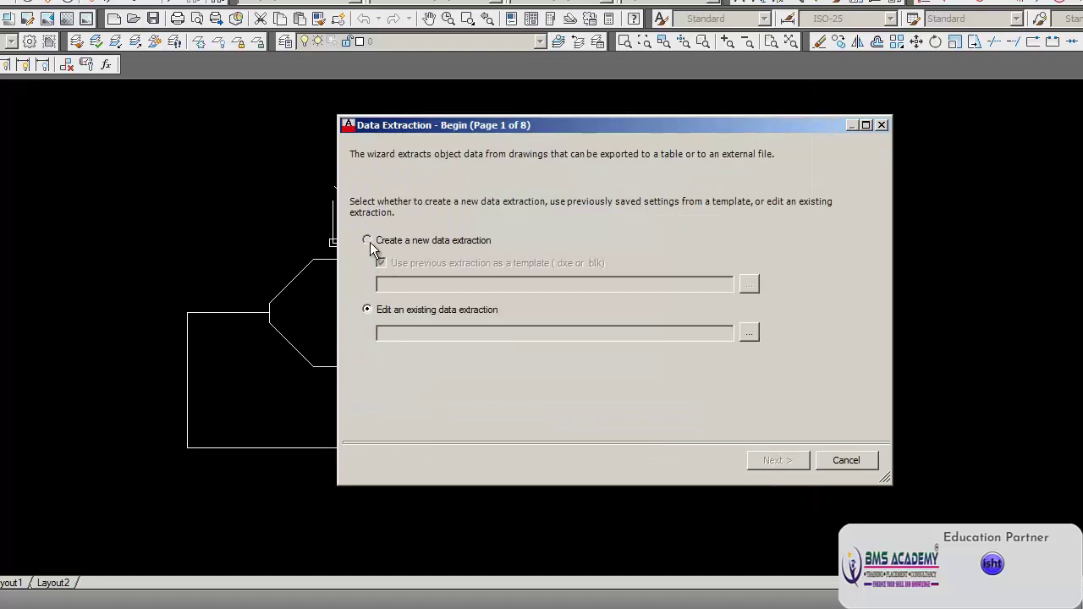
left_click(379, 263)
left_click(381, 264)
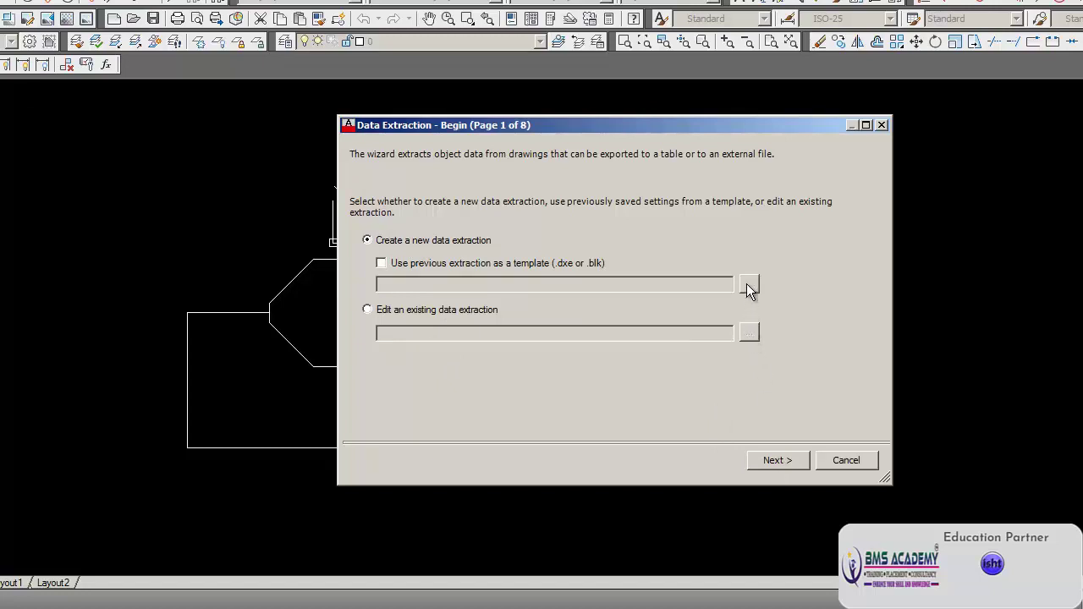
left_click(761, 461)
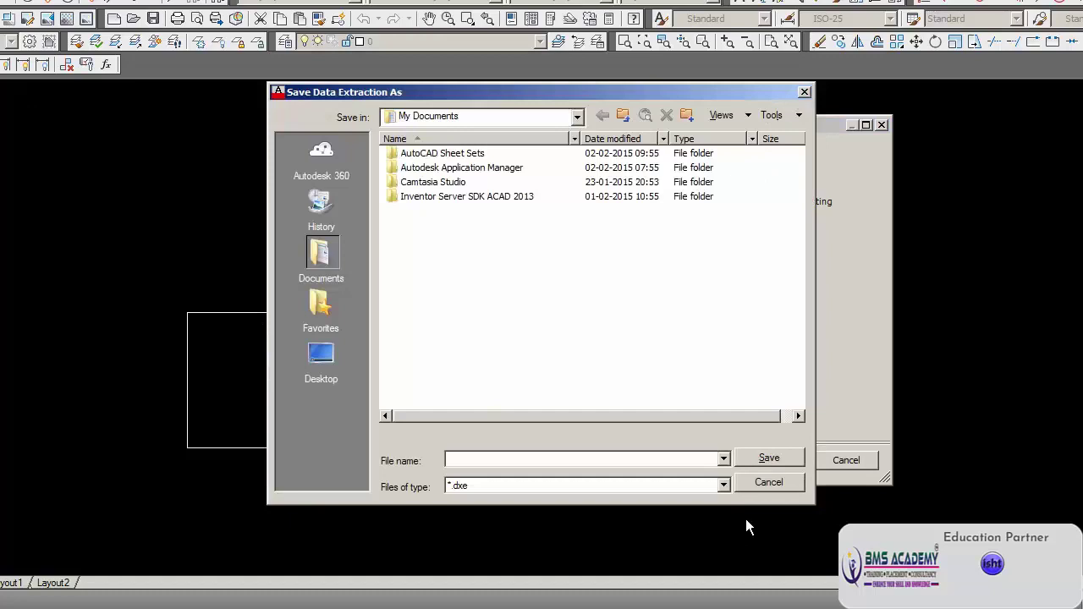
left_click(767, 482)
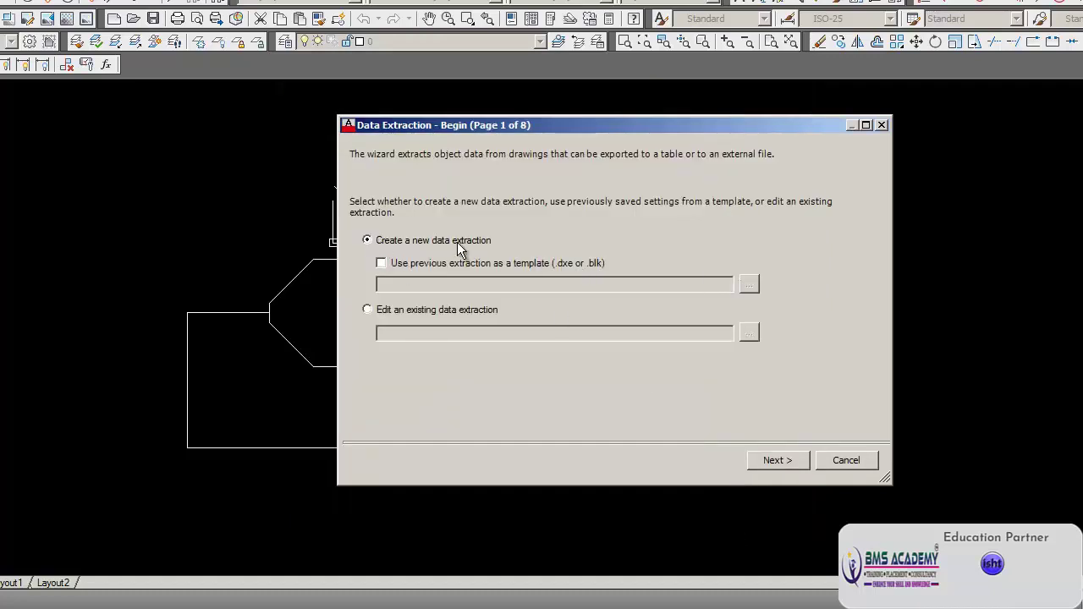
left_click(845, 461)
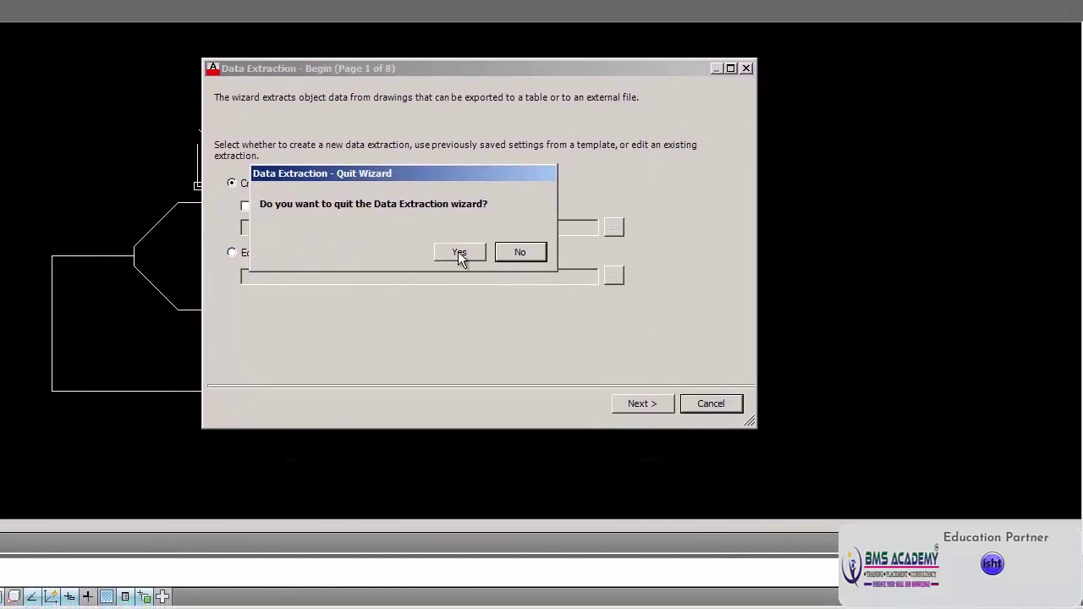
left_click(457, 251)
left_click(459, 249)
left_click(449, 103)
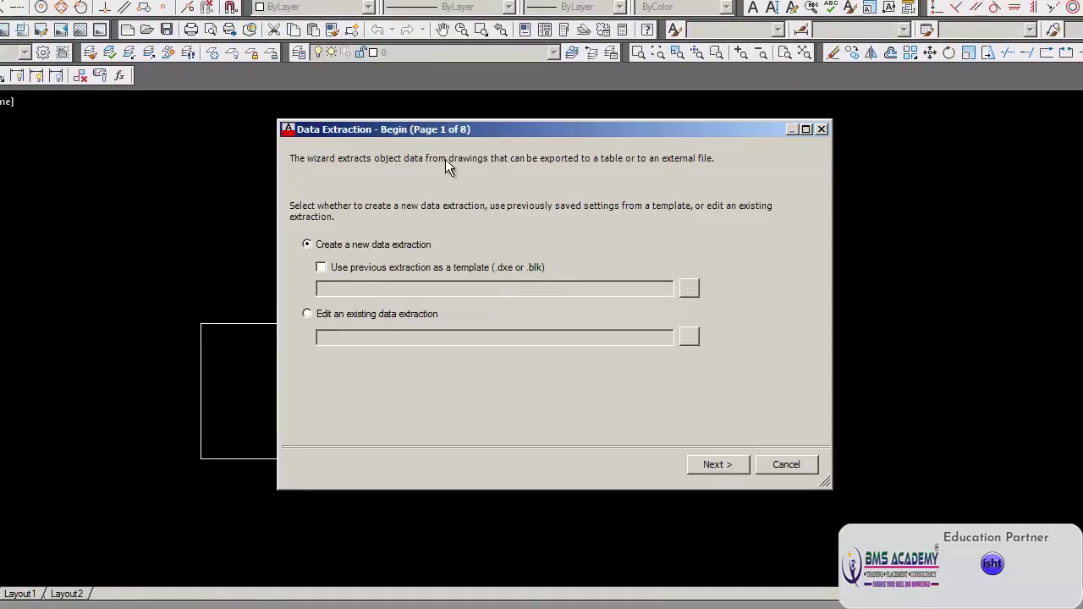
left_click(715, 464)
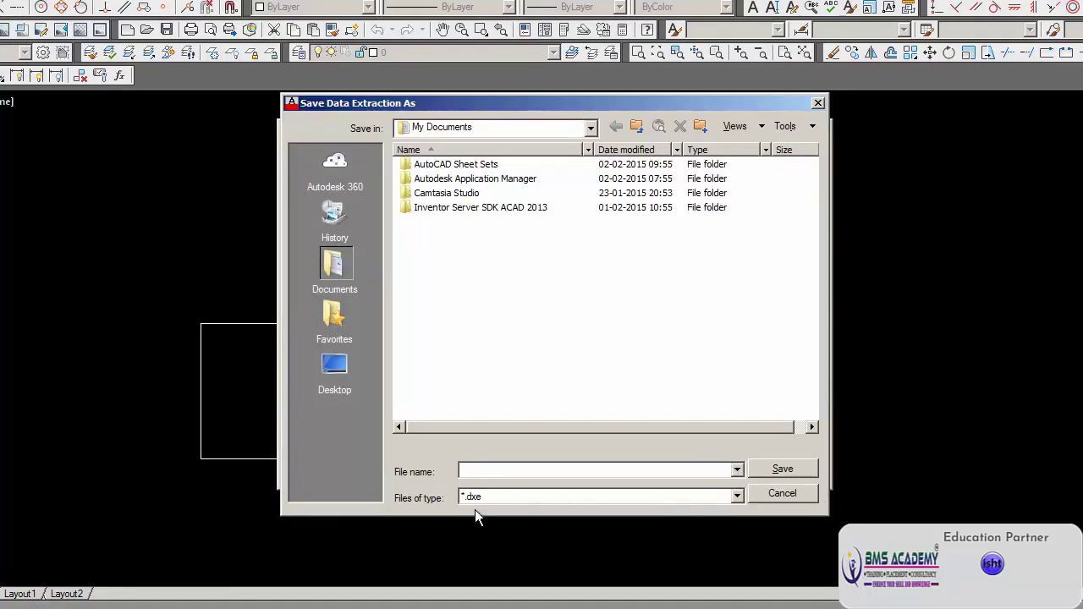
- Switch the save location to New Volume (D:) and open Credit-CSR, then O-Desk
left_click(589, 127)
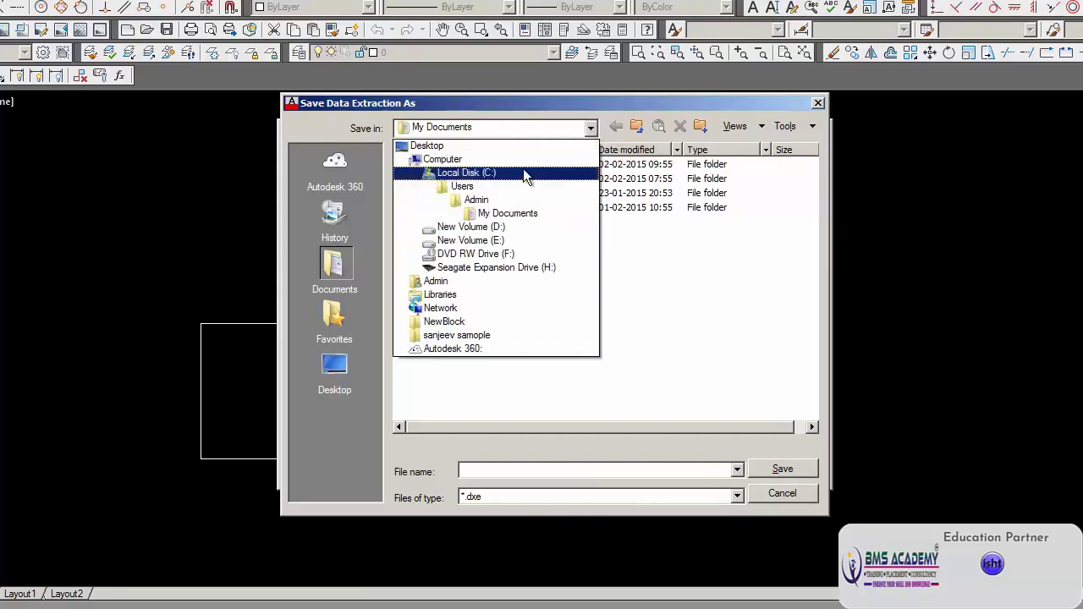
left_click(486, 225)
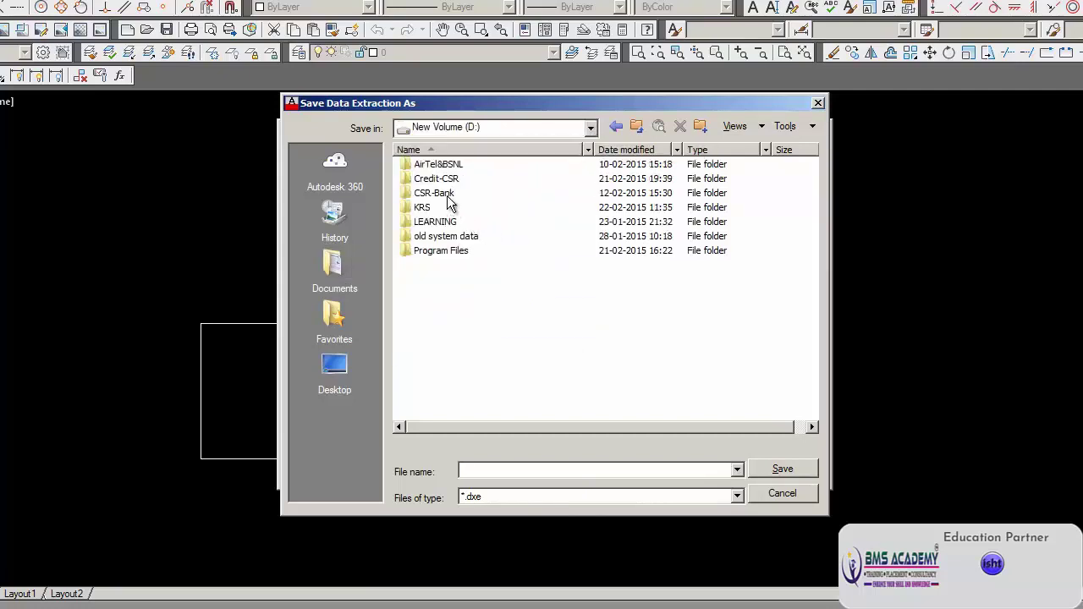
left_click(442, 180)
double_click(441, 180)
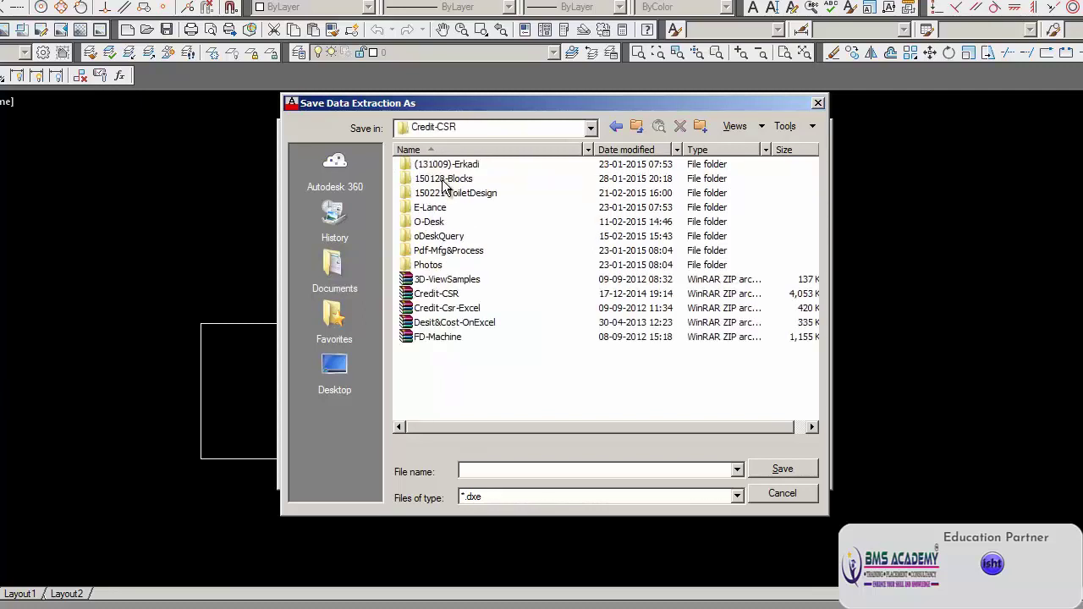
left_click(431, 225)
double_click(430, 223)
- Open the project's CSR Folder\AutoCAD and save as BOM.dxe, replacing the existing file
left_click(460, 383)
double_click(459, 382)
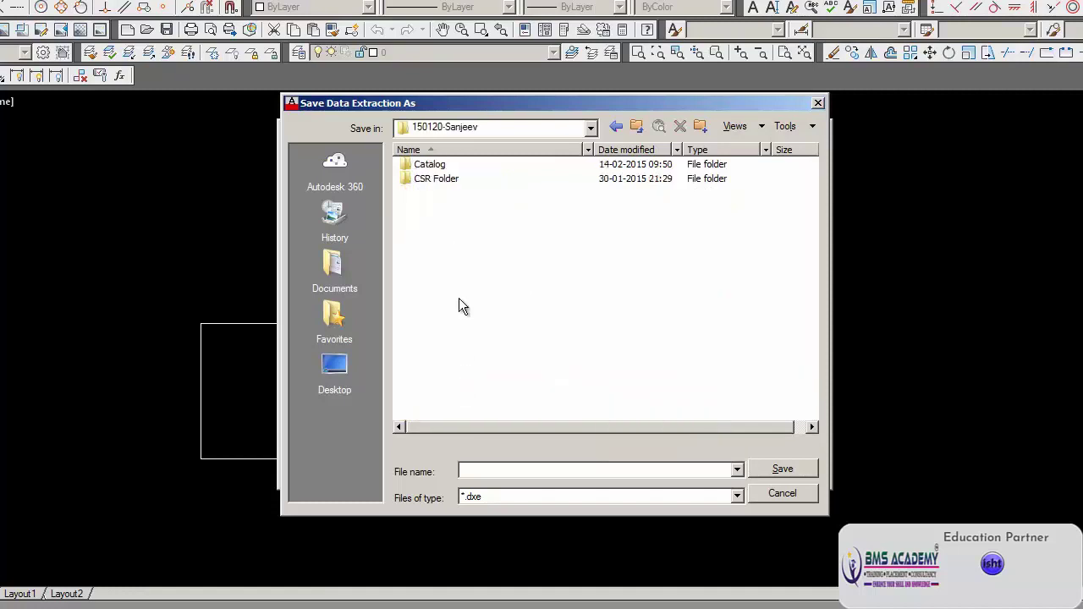
left_click(437, 182)
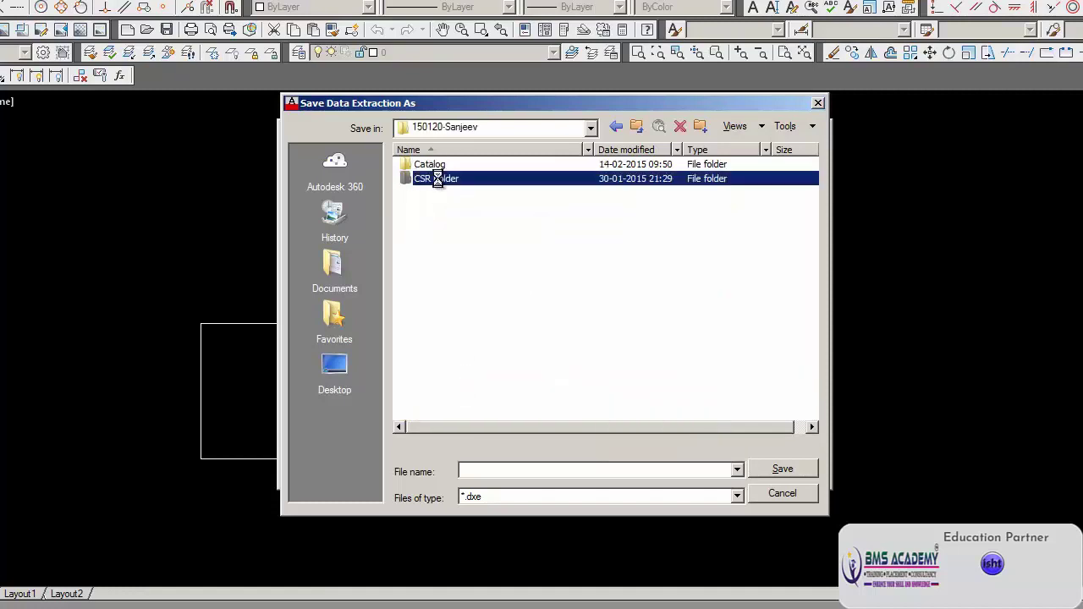
double_click(439, 182)
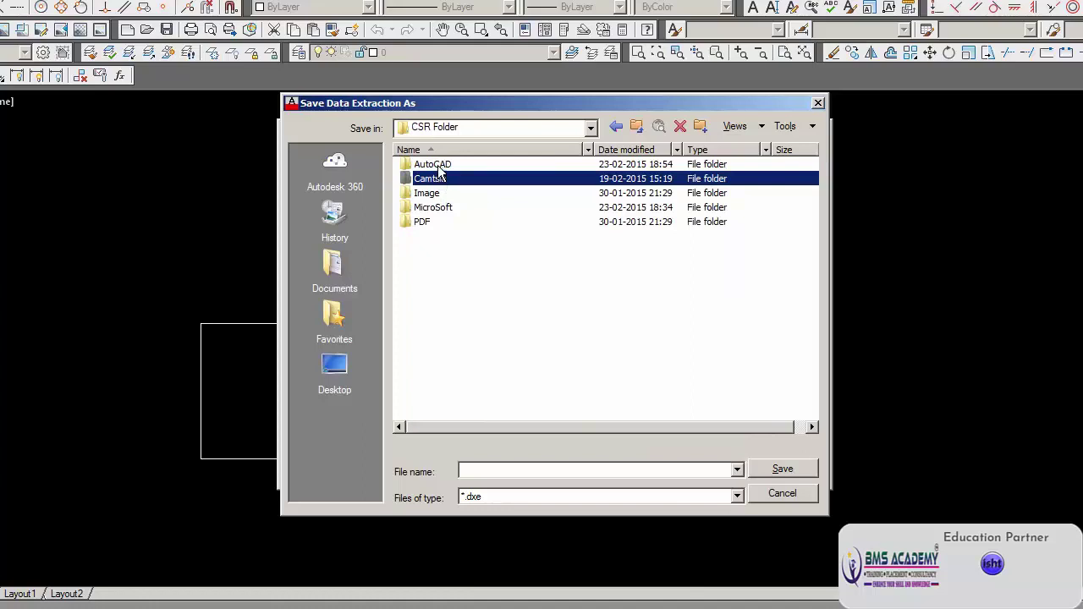
left_click(438, 165)
double_click(437, 165)
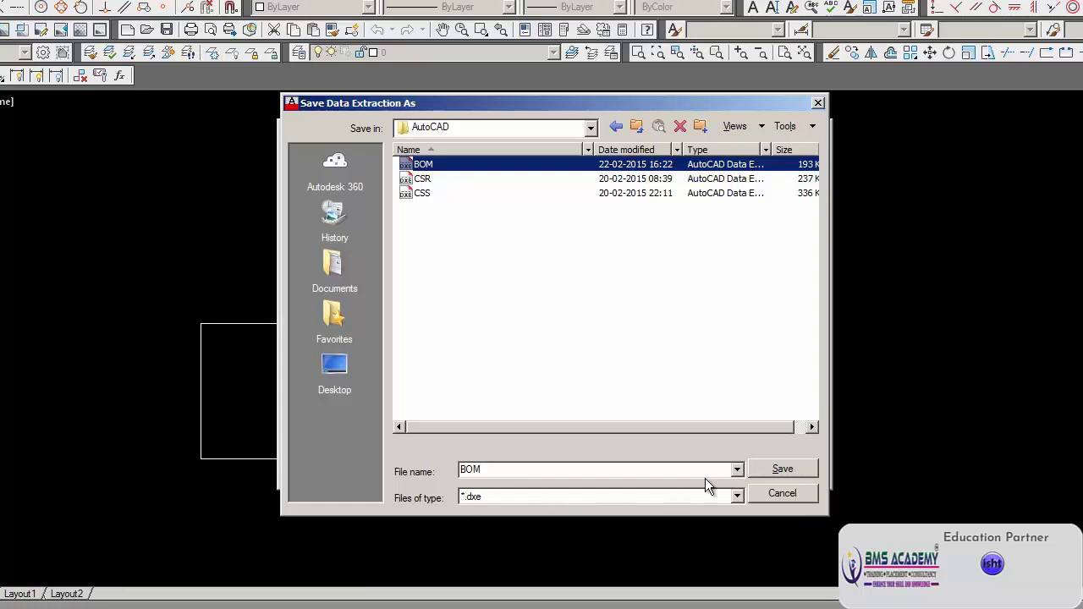
left_click(784, 468)
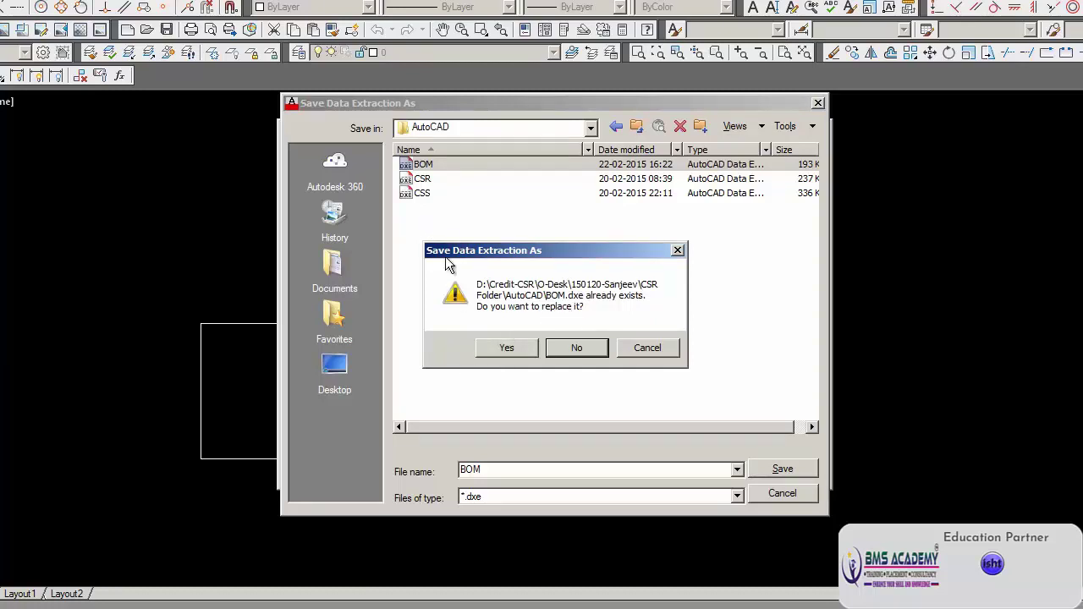
left_click(501, 349)
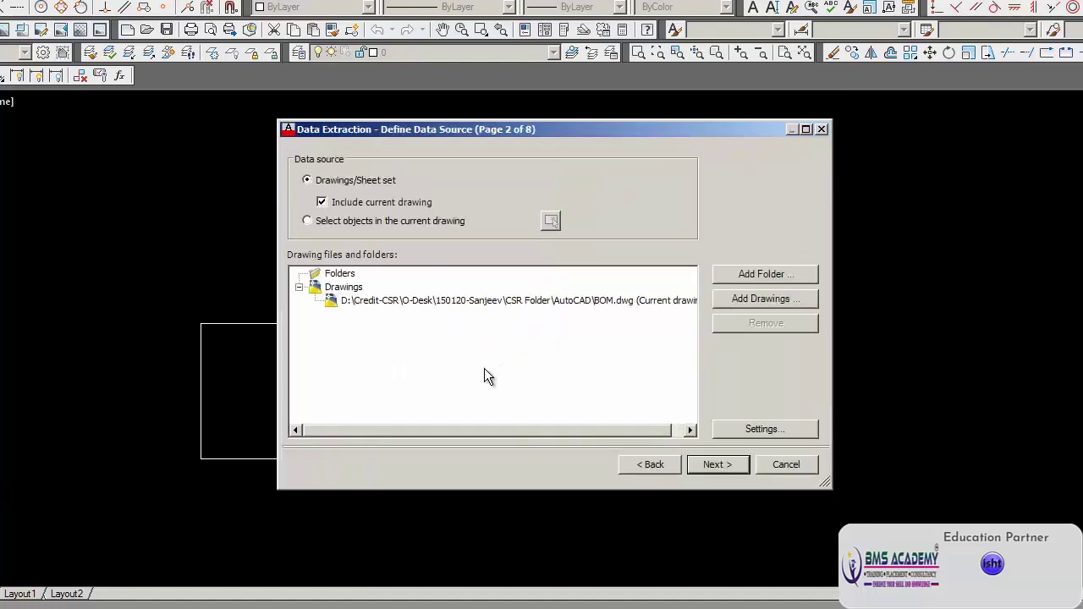
- Source data from objects in the current drawing, extracting from blocks in model space
left_click(306, 221)
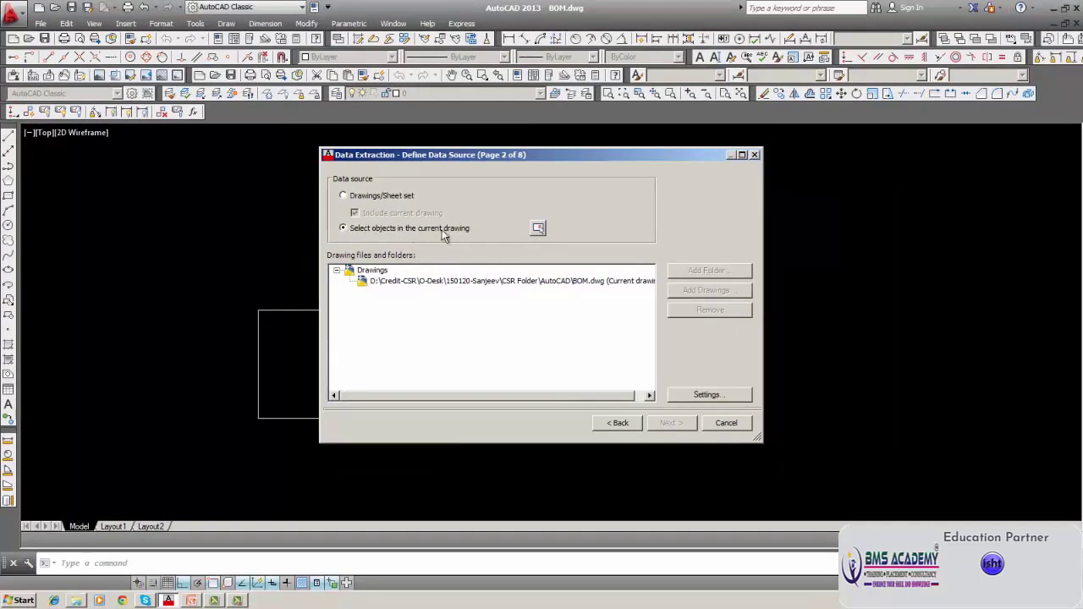
left_click(344, 197)
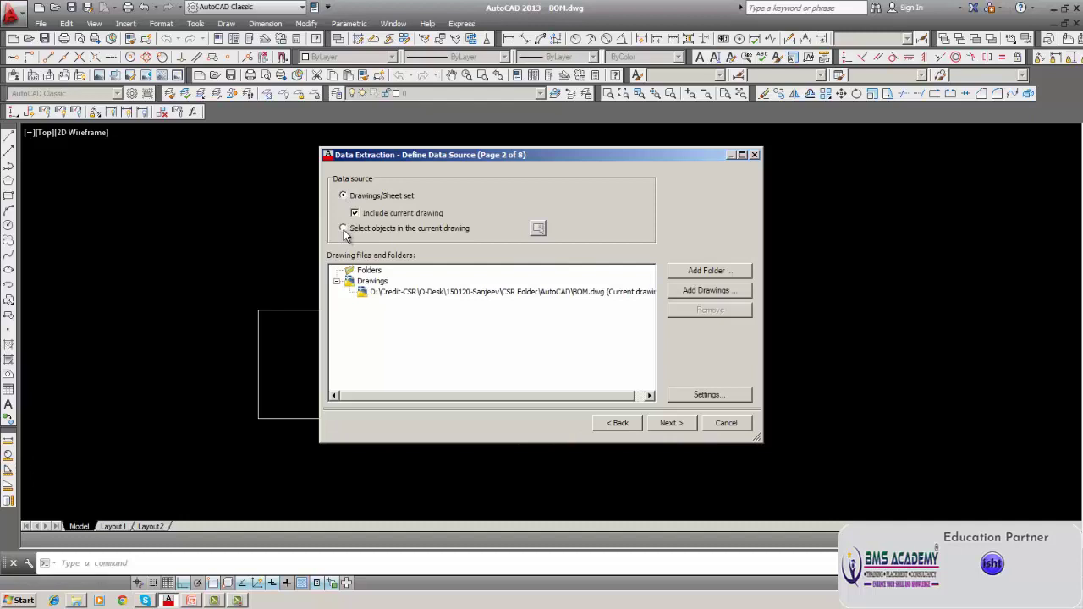
left_click(344, 229)
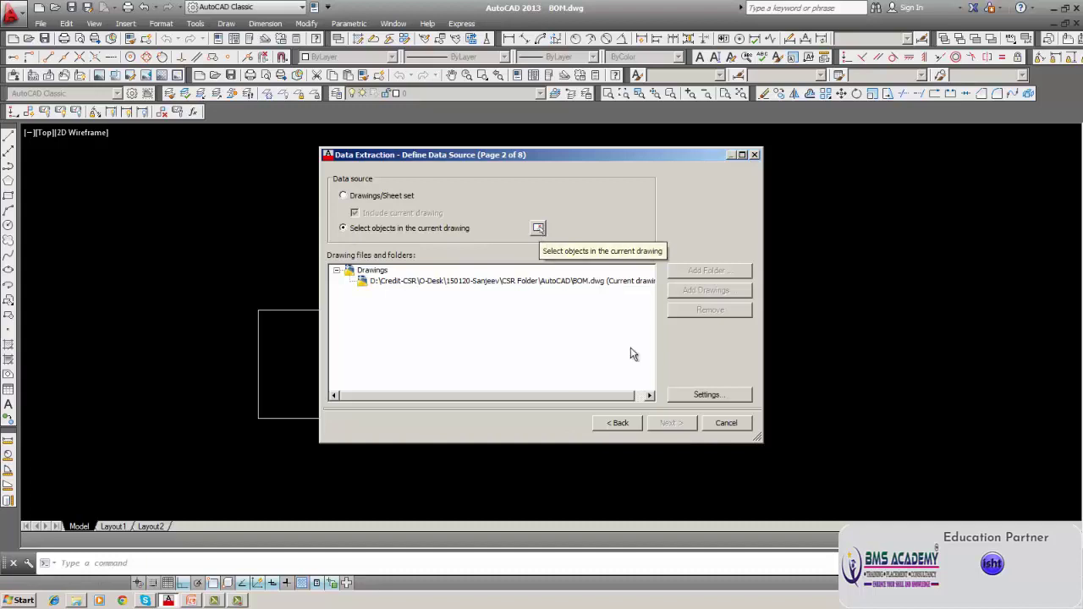
left_click(704, 395)
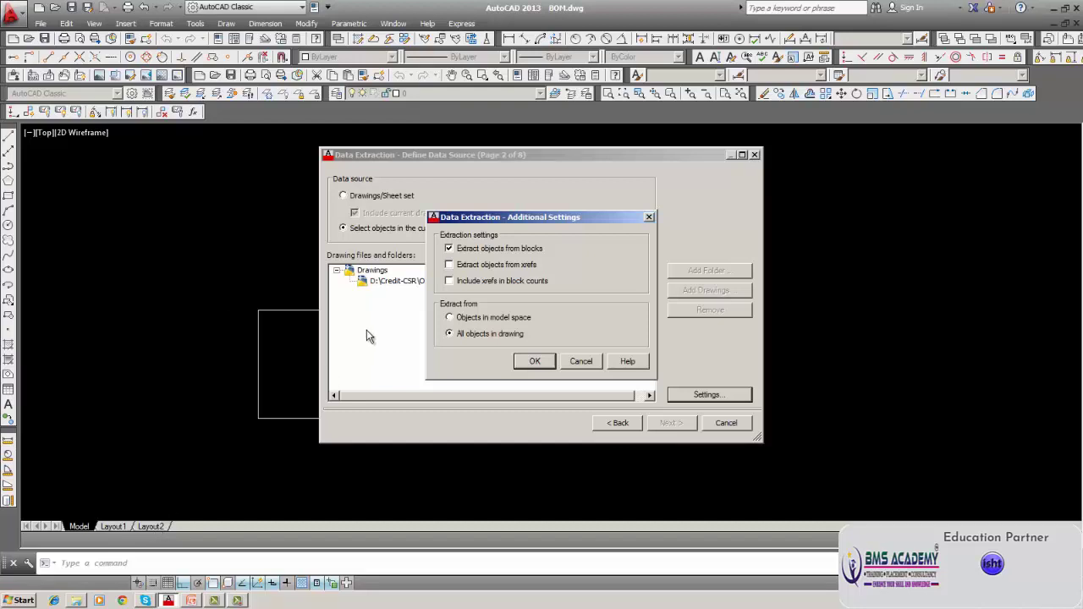
left_click(450, 319)
left_click(534, 361)
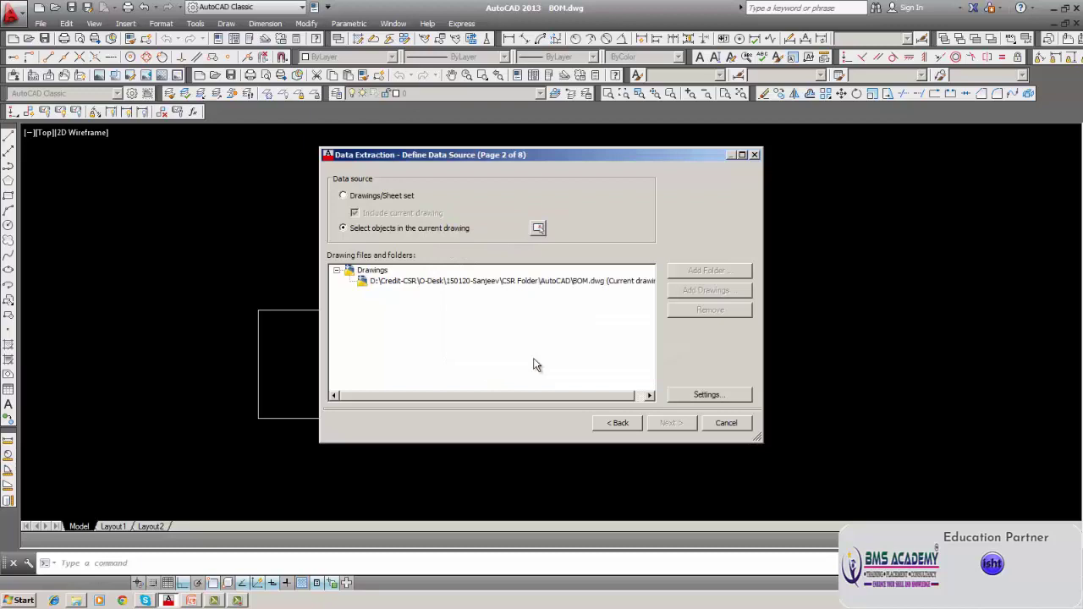
left_click(702, 399)
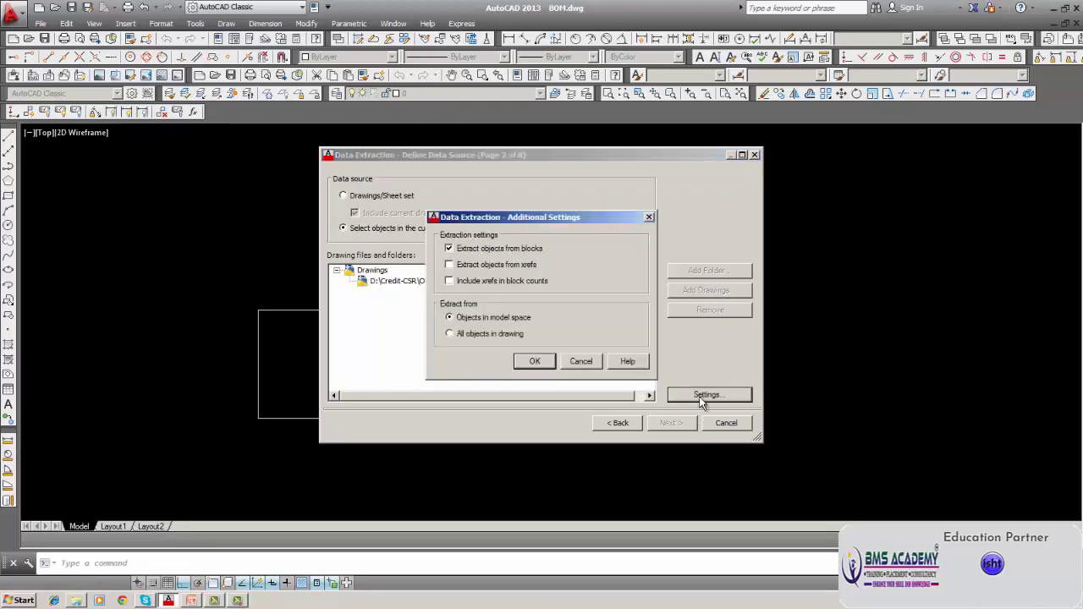
left_click(541, 360)
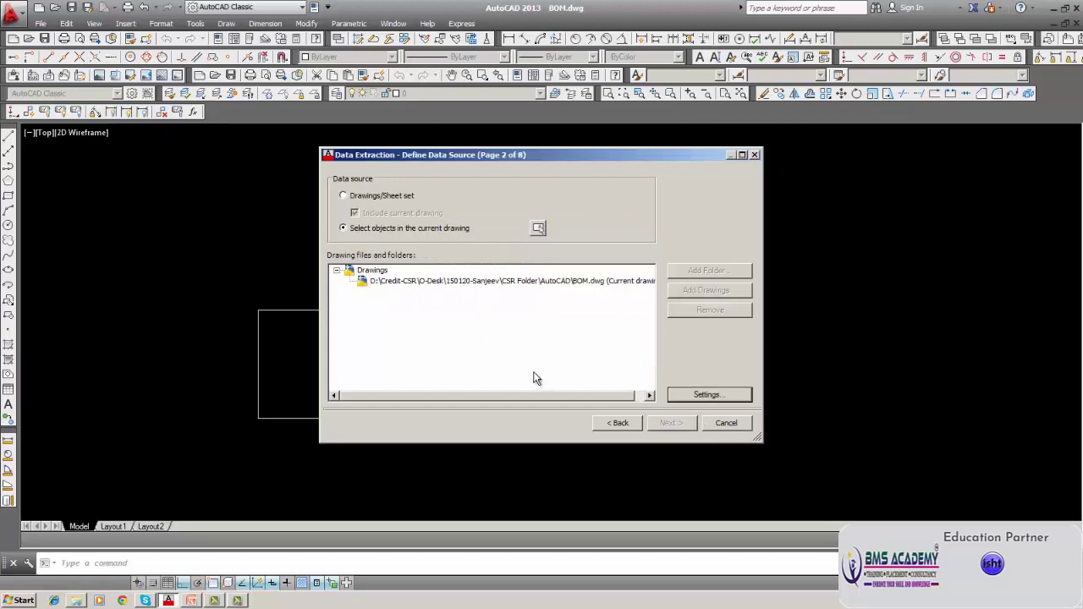
- Window-select (W) the entire circuit in BOM.dwg and return to the wizard
left_click(537, 229)
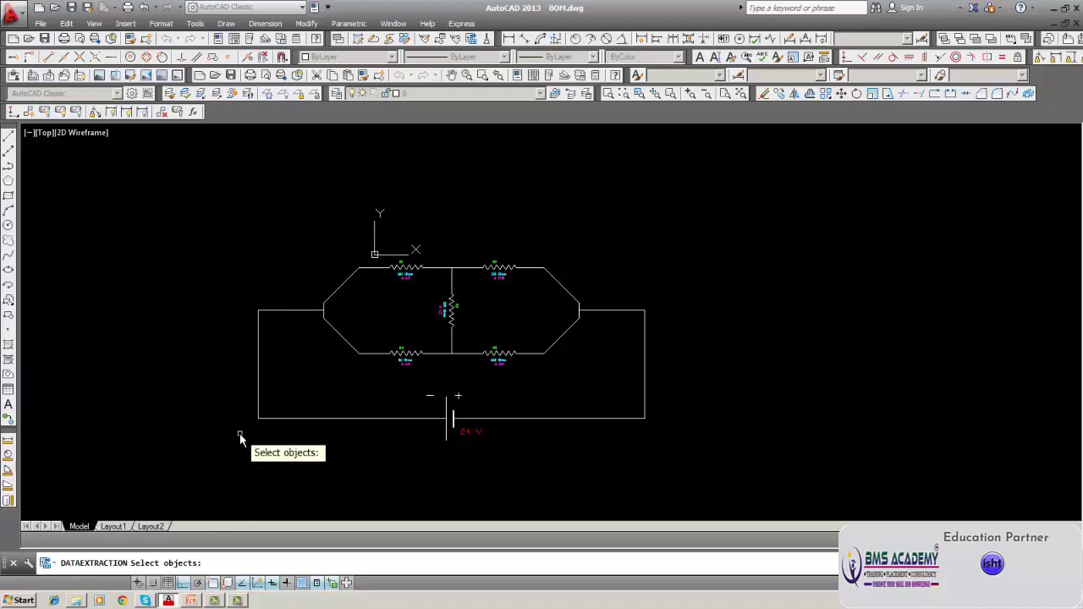
type("w")
key("Return")
left_click(226, 203)
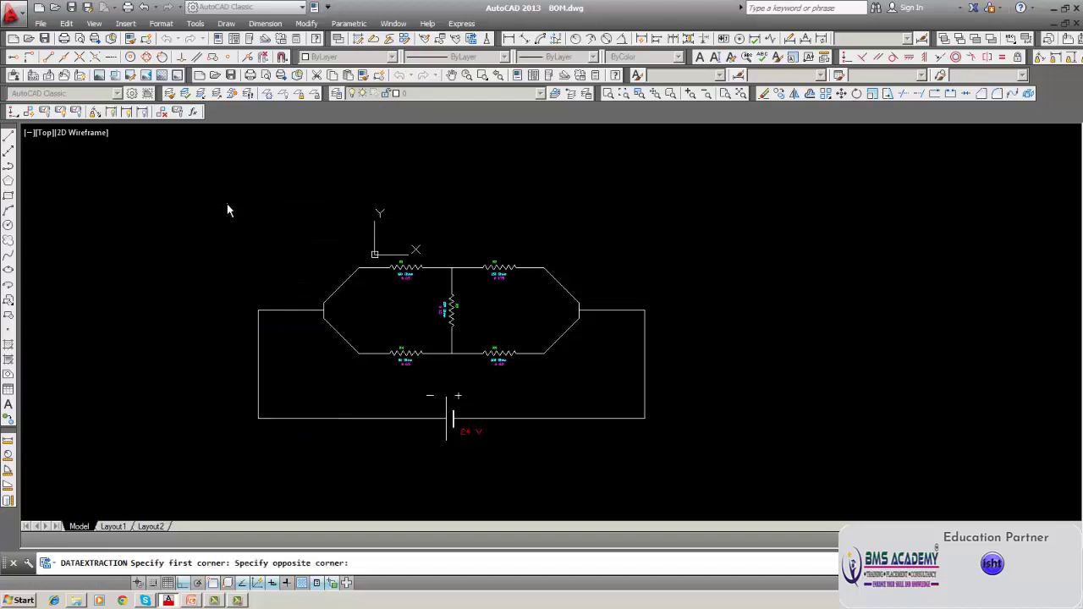
left_click(670, 465)
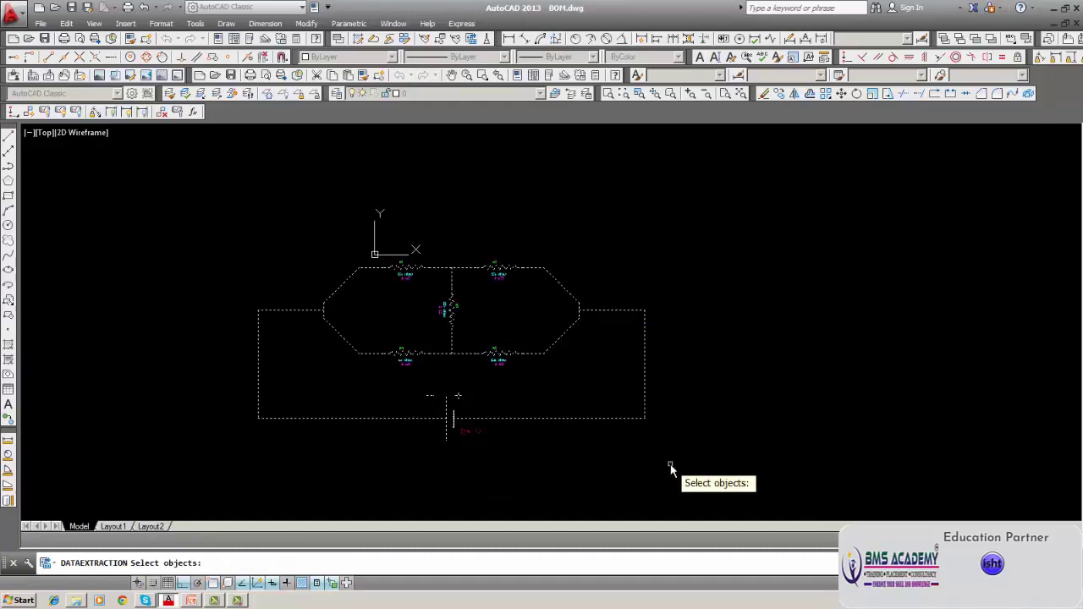
key("Return")
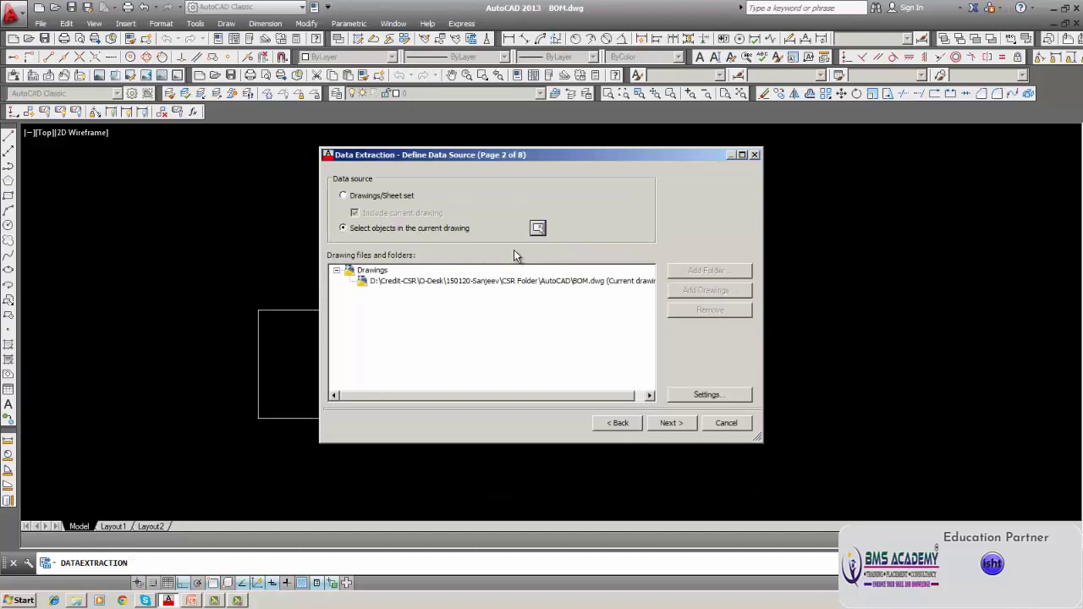
- Continue through Select Properties, reviewing the property list, to the Refine Data page
left_click(670, 425)
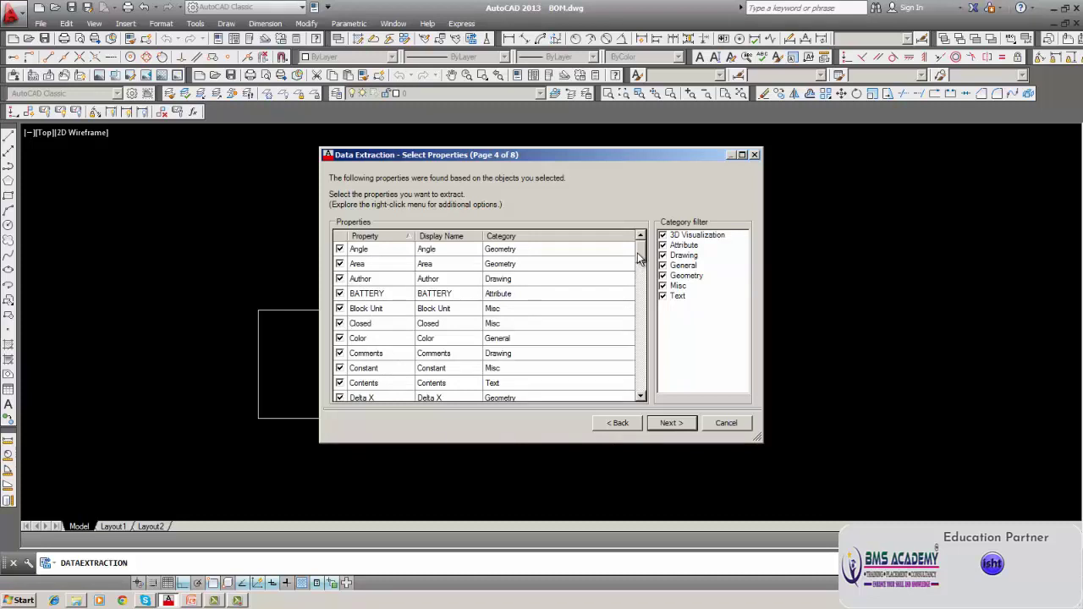
mouse_move(638, 252)
left_mouse_down()
mouse_move(640, 395)
mouse_move(640, 272)
left_mouse_up()
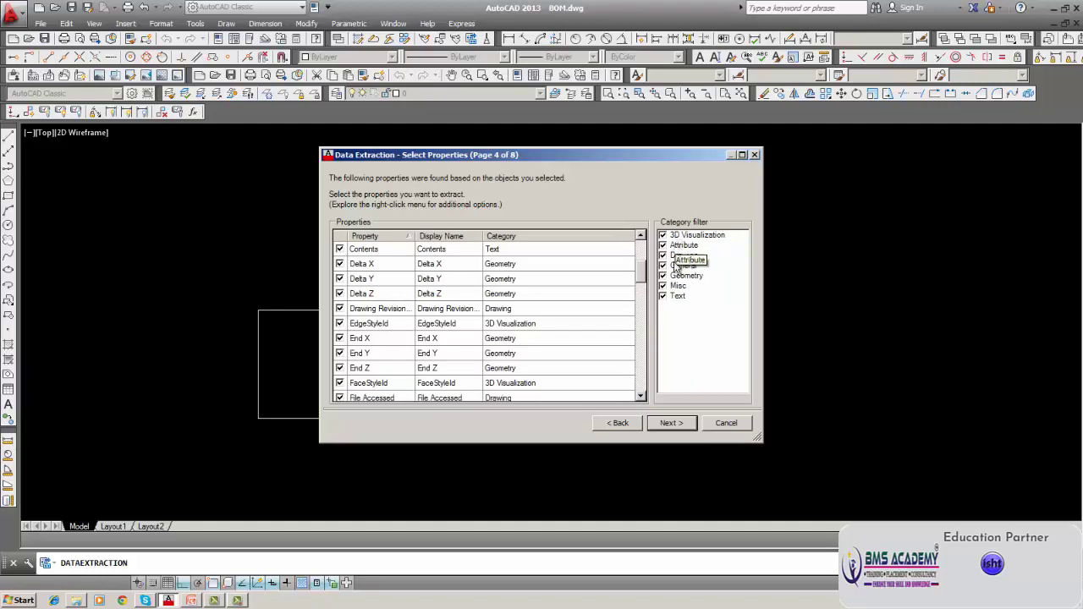
left_click(670, 423)
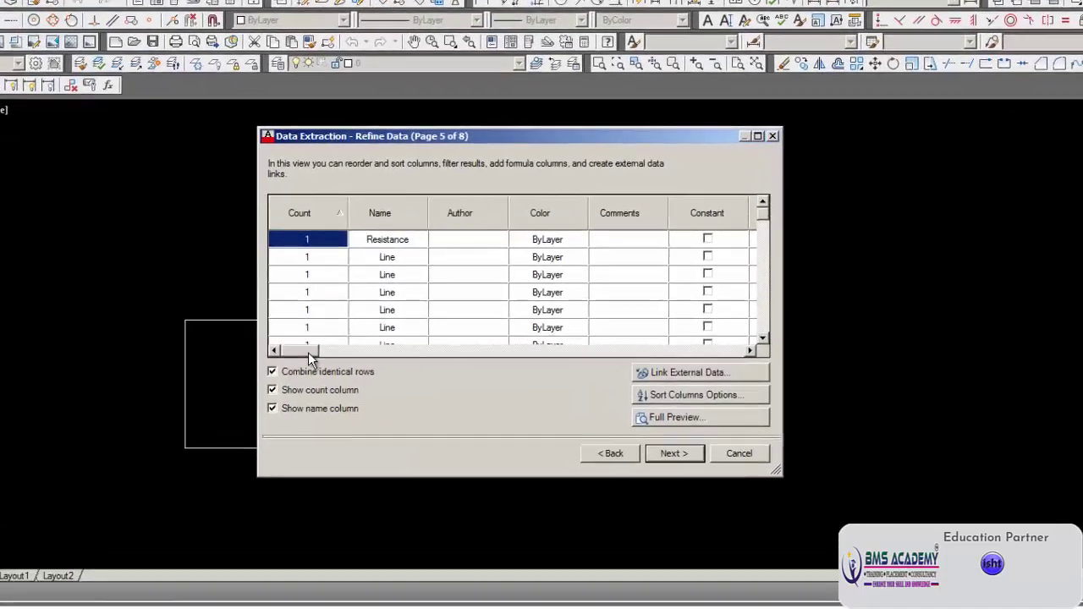
- Scroll through the Refine Data grid both ways, then continue to Choose Output
mouse_move(767, 211)
left_mouse_down()
mouse_move(769, 330)
mouse_move(764, 215)
left_mouse_up()
left_click_drag(269, 353, 360, 357)
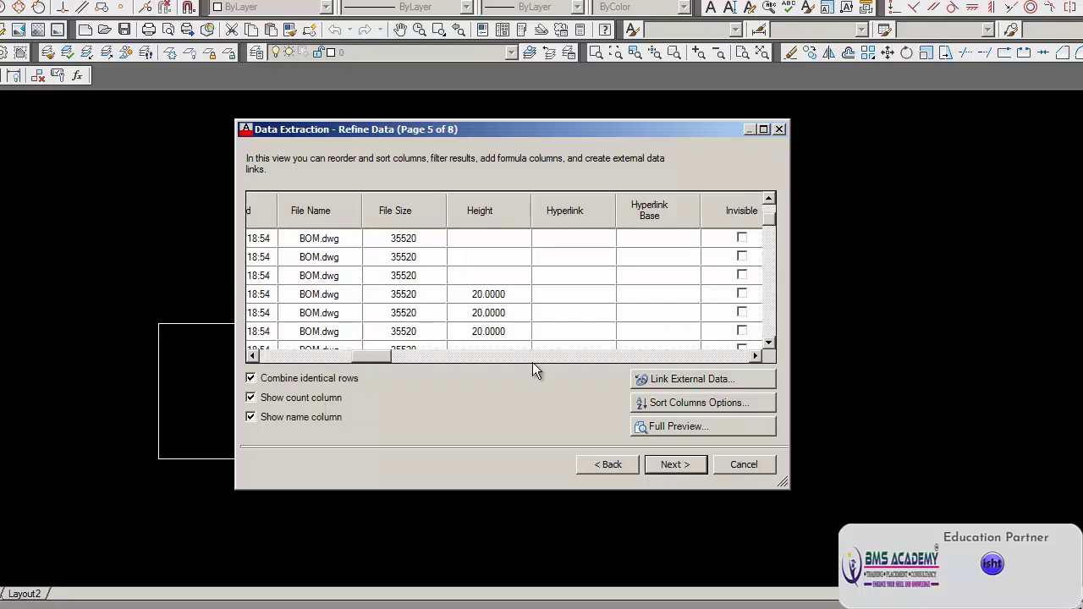
left_click(666, 467)
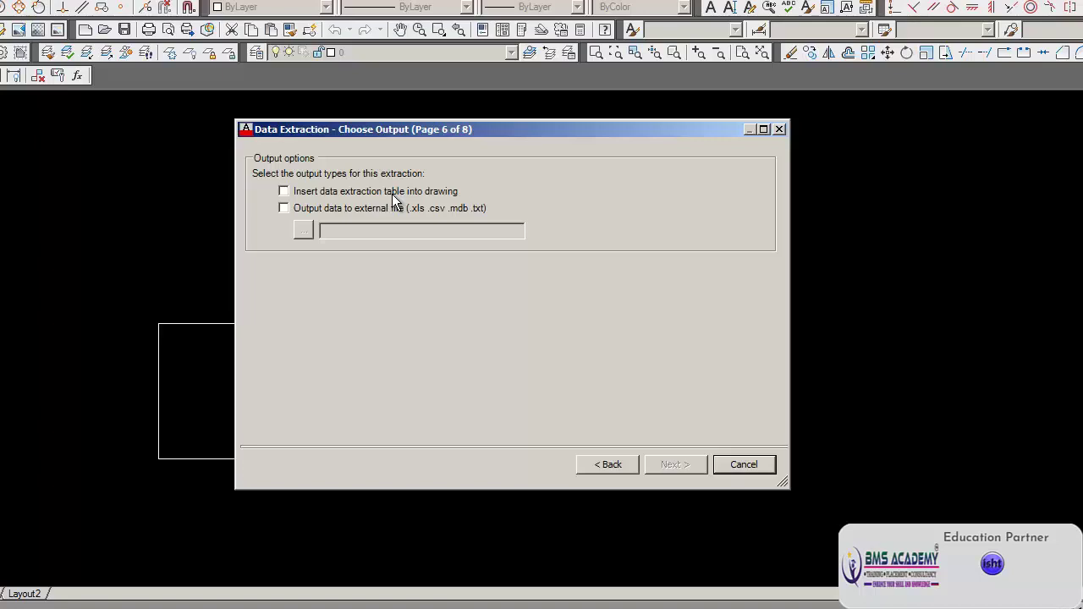
- Tick 'Output data to external file (.xls .csv .mdb .txt)' so it ends up enabled
left_click(284, 209)
left_click(284, 209)
left_click(284, 209)
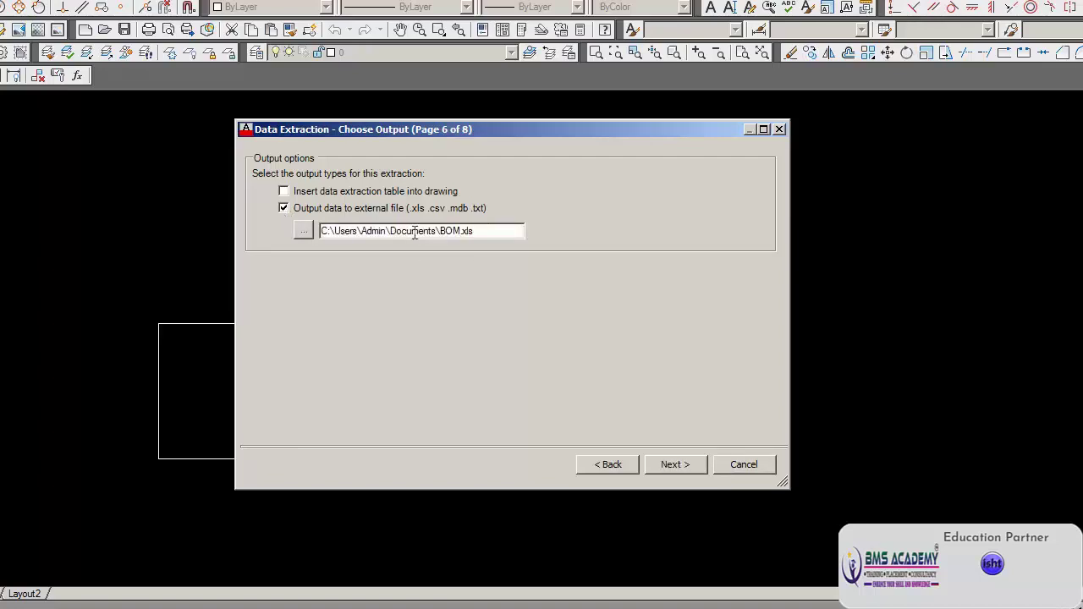
- Save the output as BOM.xls in D:\Credit-CSR\O-Desk\150120 project\CSR Folder\AutoCAD, replacing the old file
left_click(303, 230)
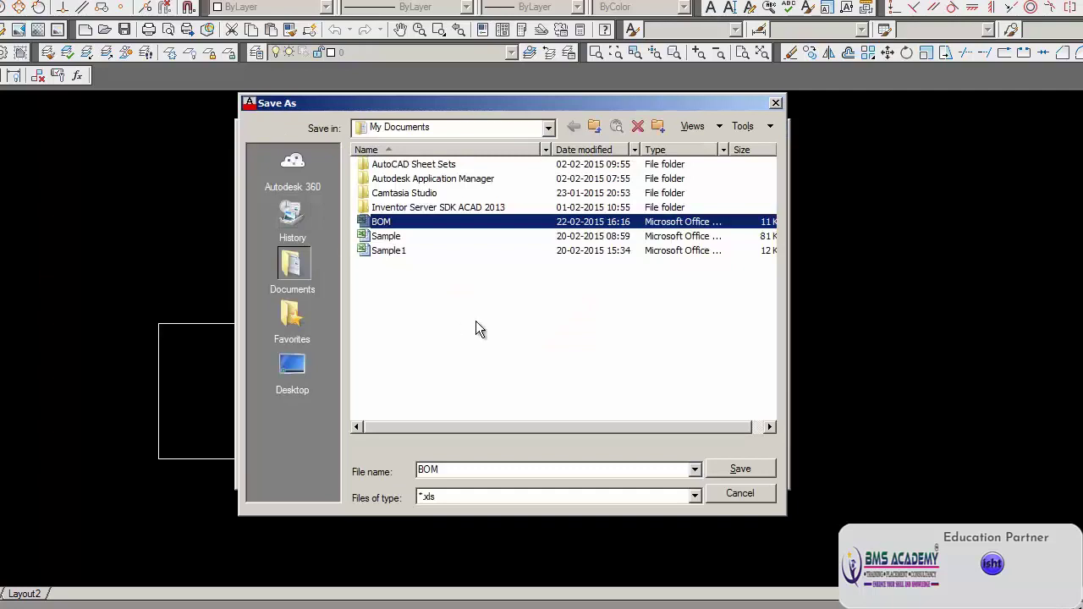
left_click(548, 128)
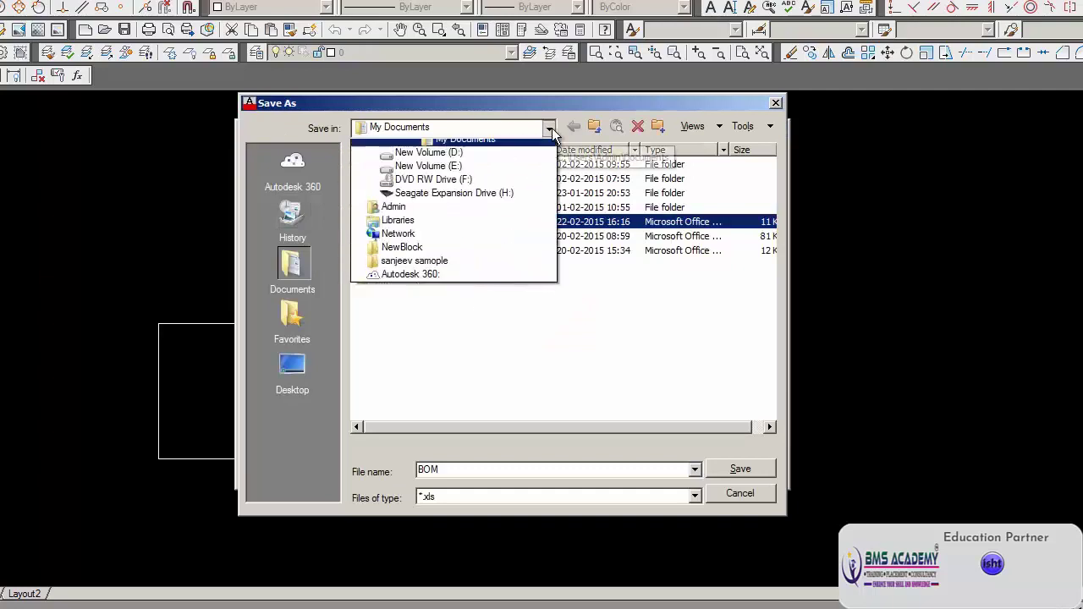
left_click(446, 229)
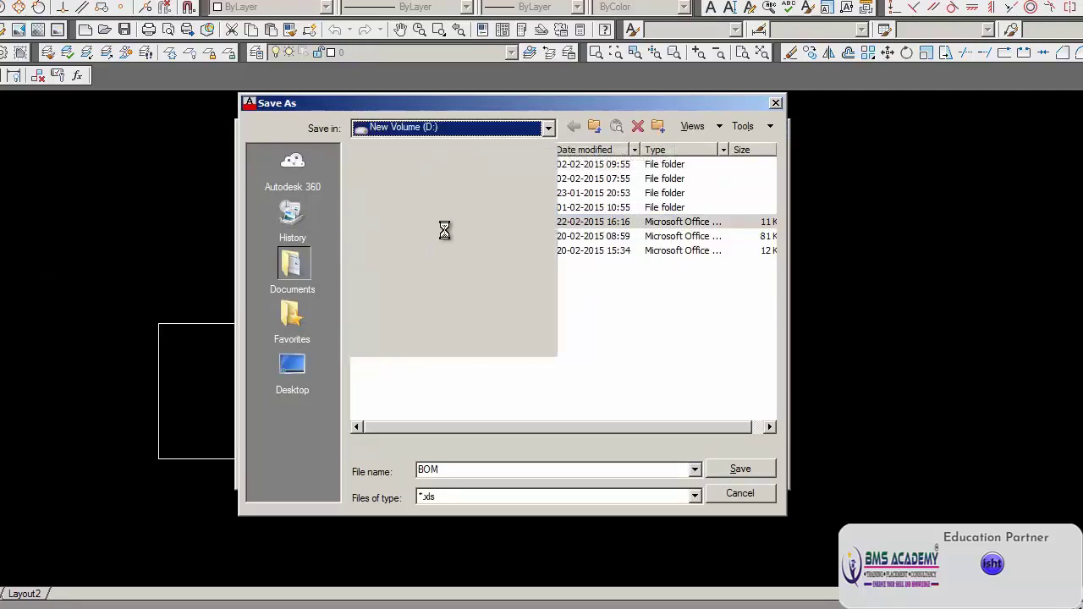
left_click(405, 183)
double_click(404, 184)
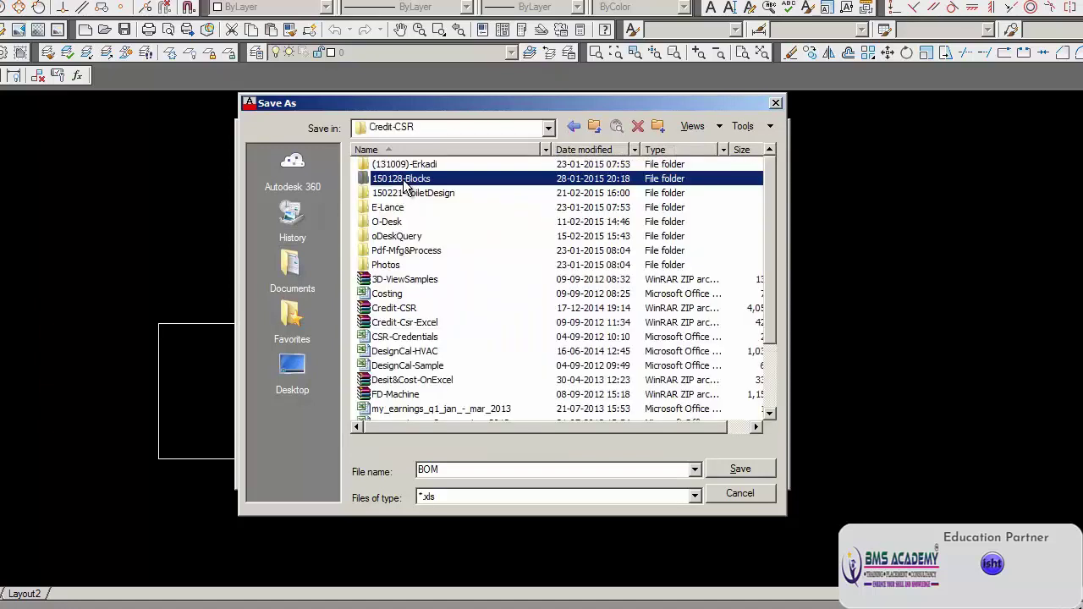
double_click(389, 223)
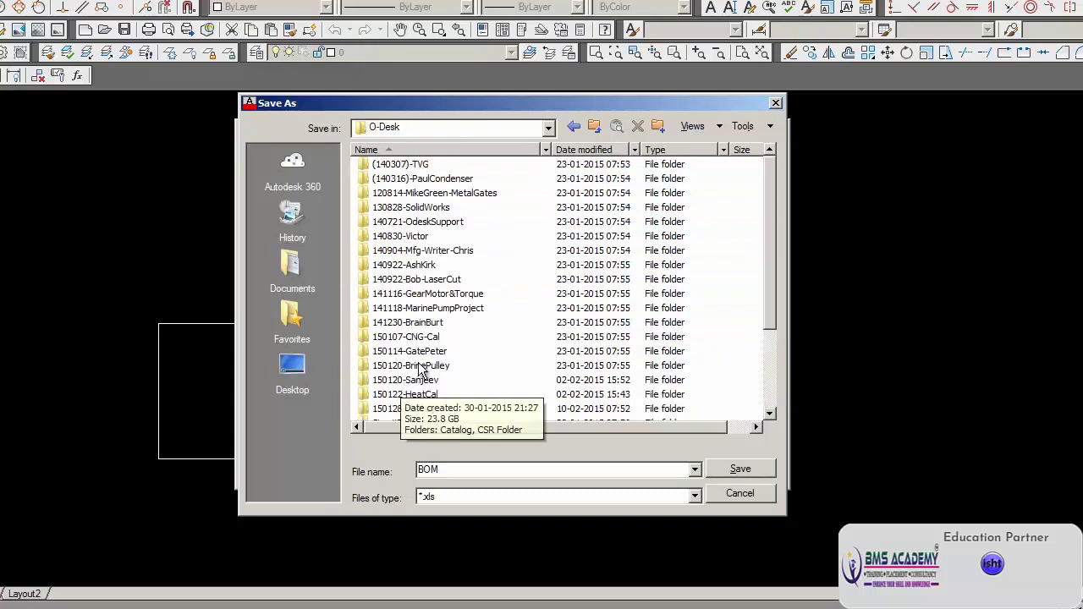
double_click(427, 381)
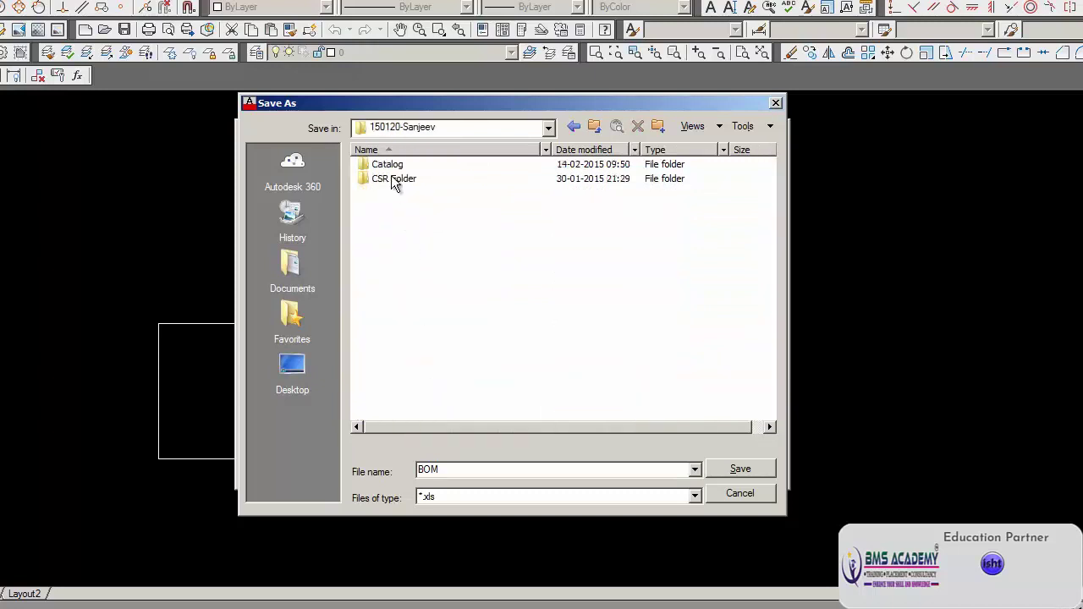
double_click(394, 181)
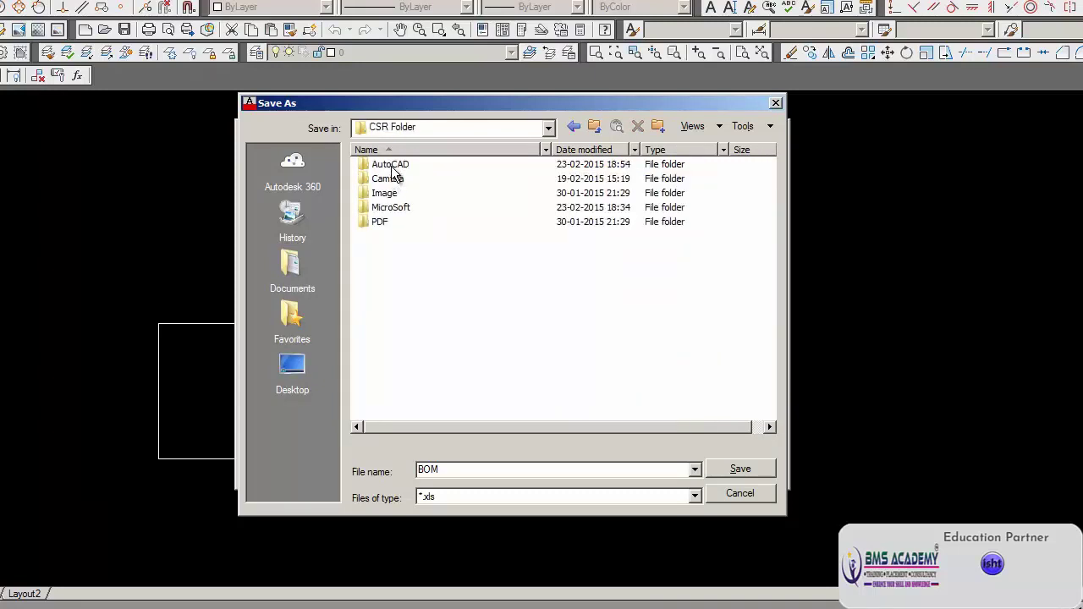
double_click(393, 165)
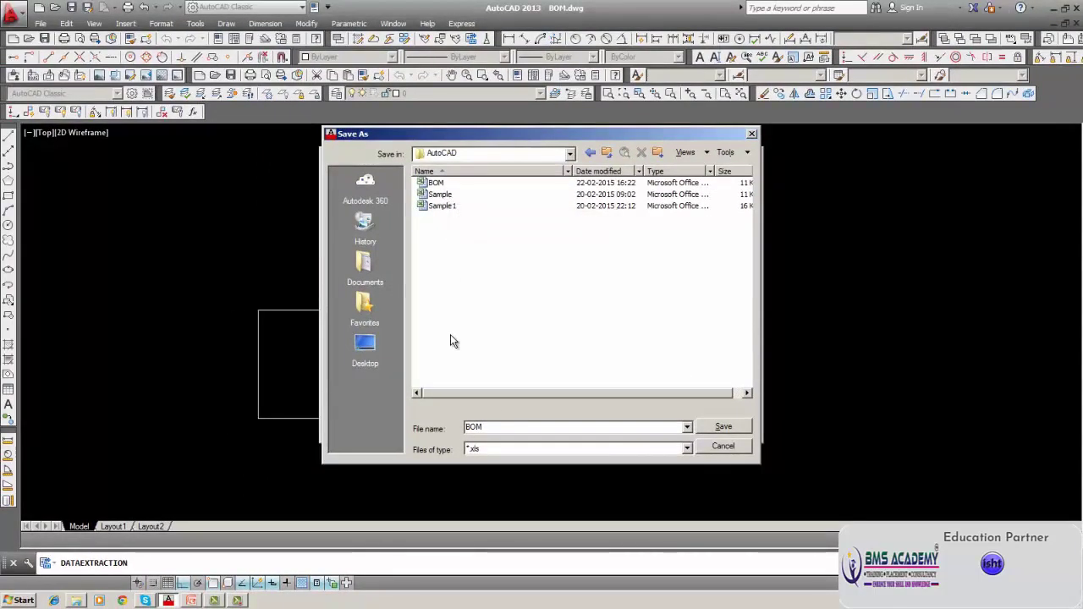
left_click(729, 429)
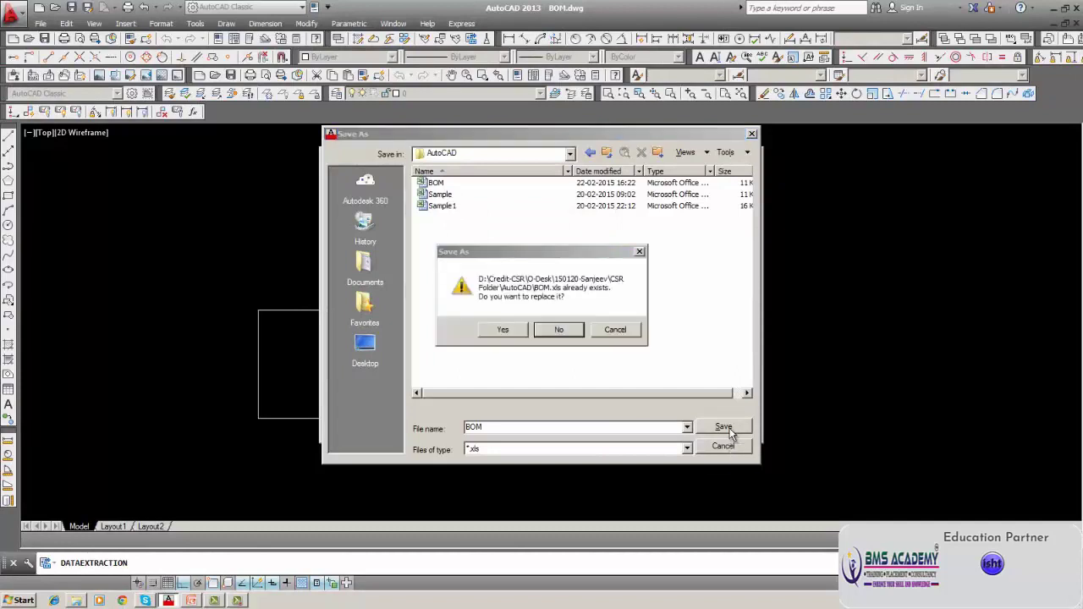
left_click(502, 330)
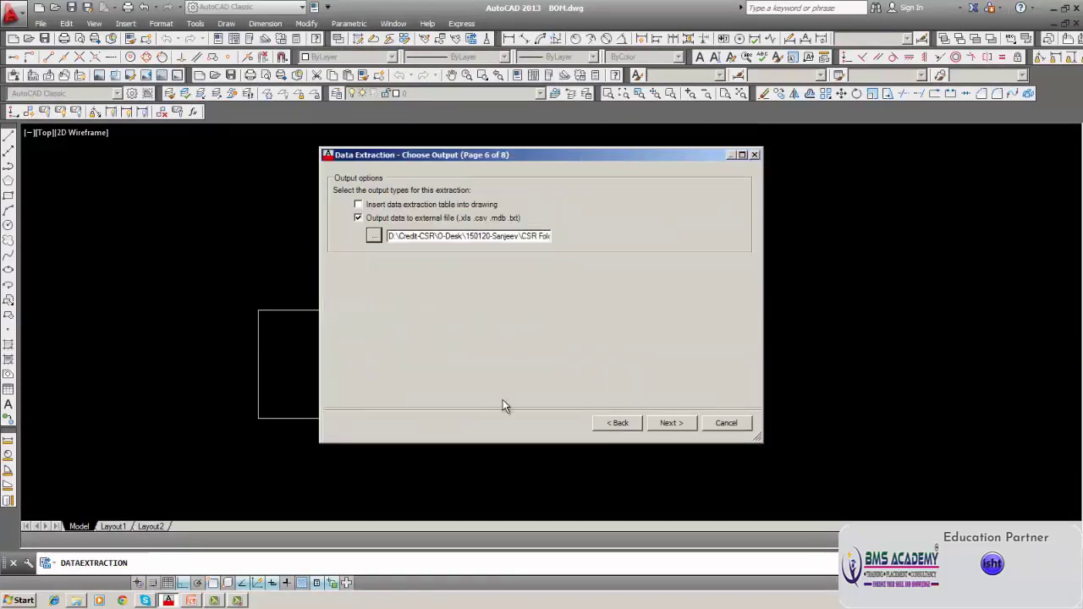
- Advance the extraction wizard to its final page
left_click(669, 425)
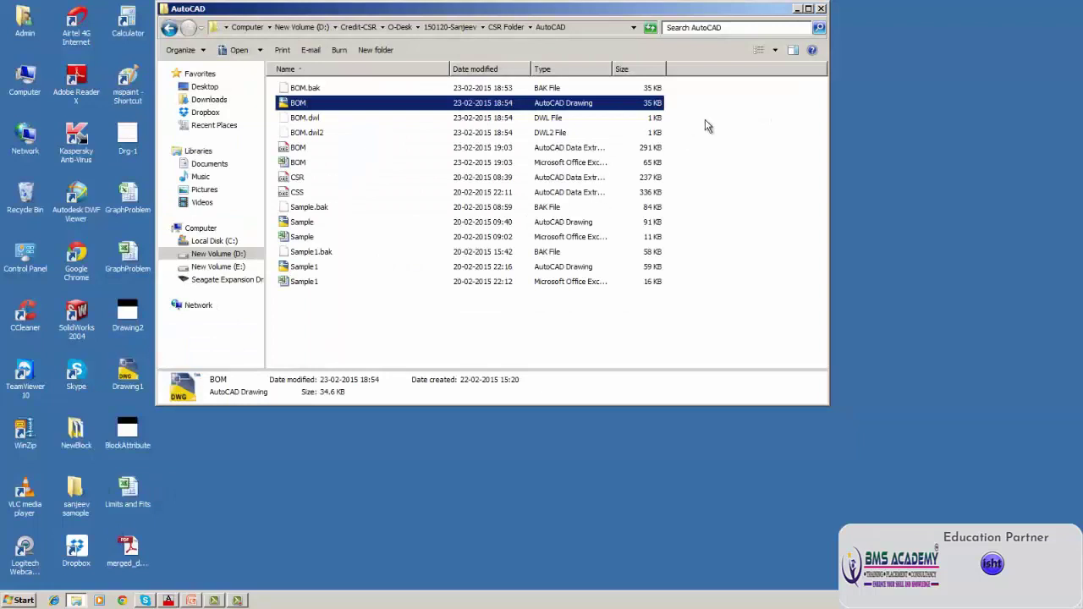
- Launch Microsoft Excel from the Start menu and bring up the Open dialog
left_click(797, 10)
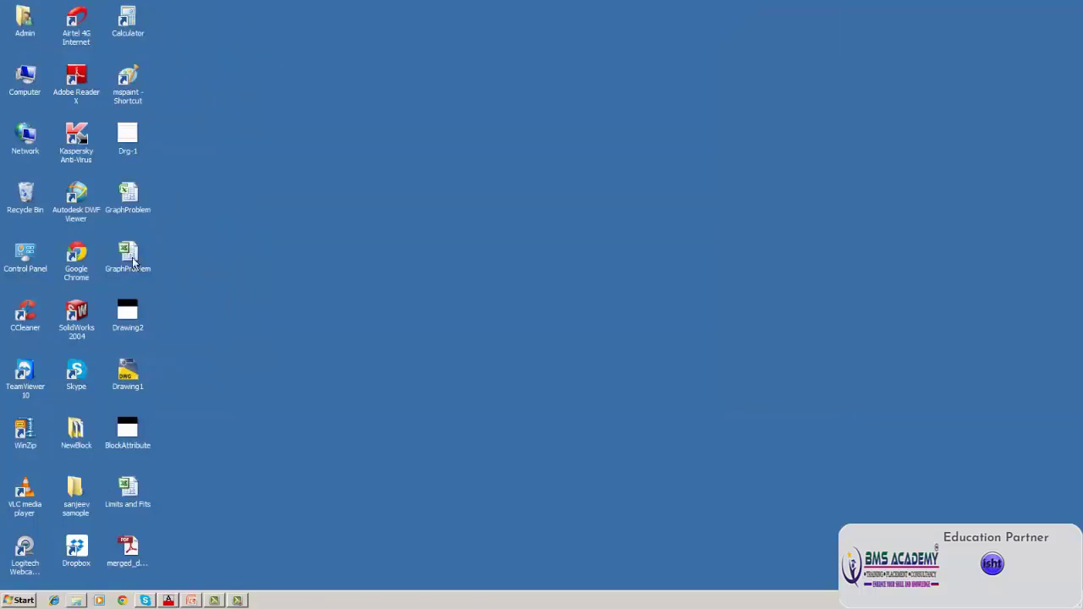
left_click(19, 599)
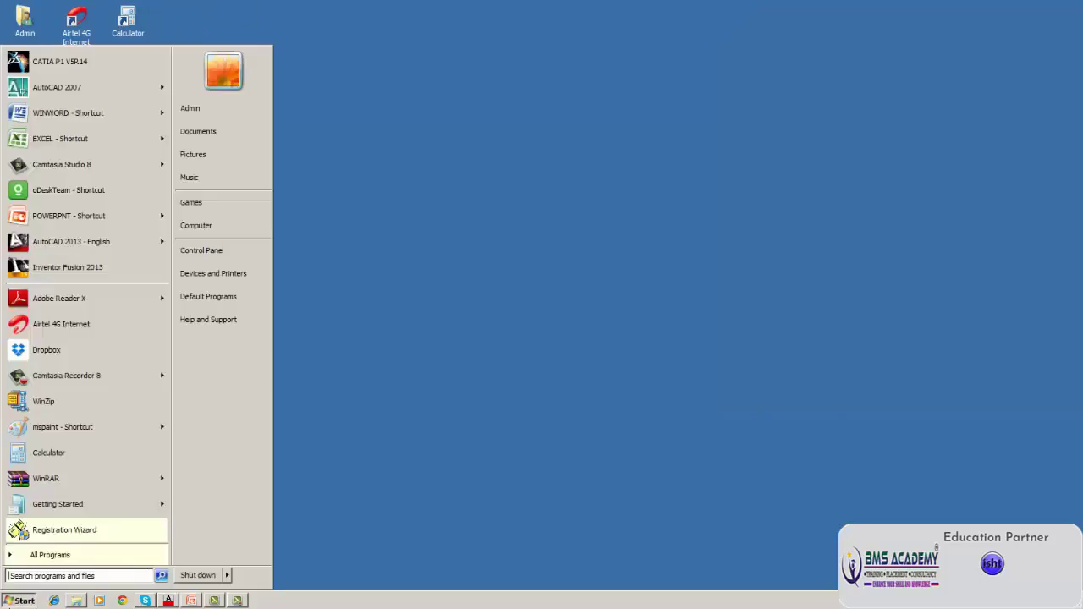
left_click(21, 142)
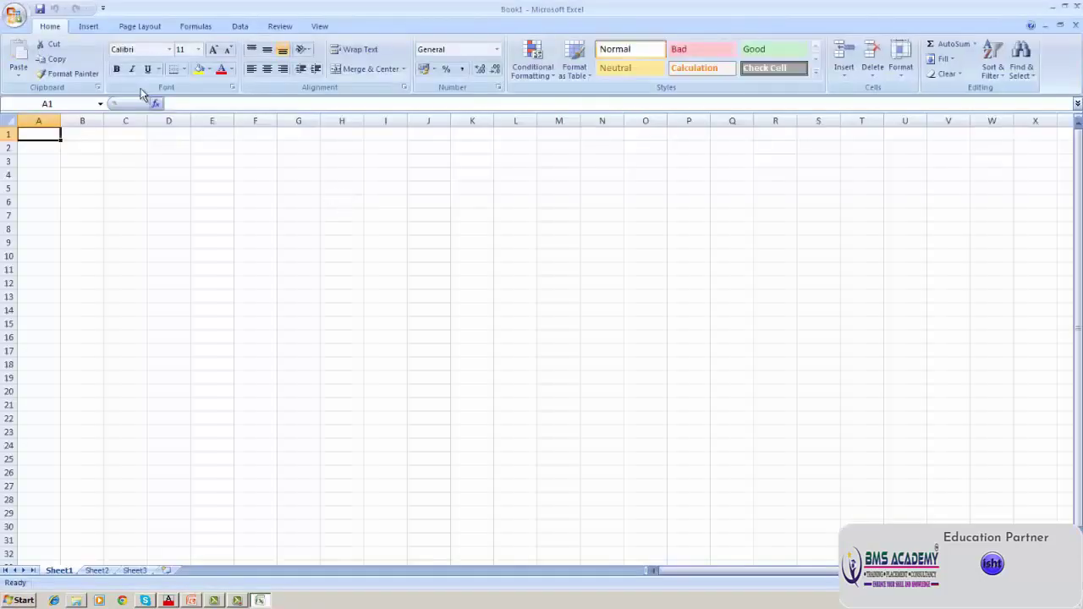
left_click(16, 17)
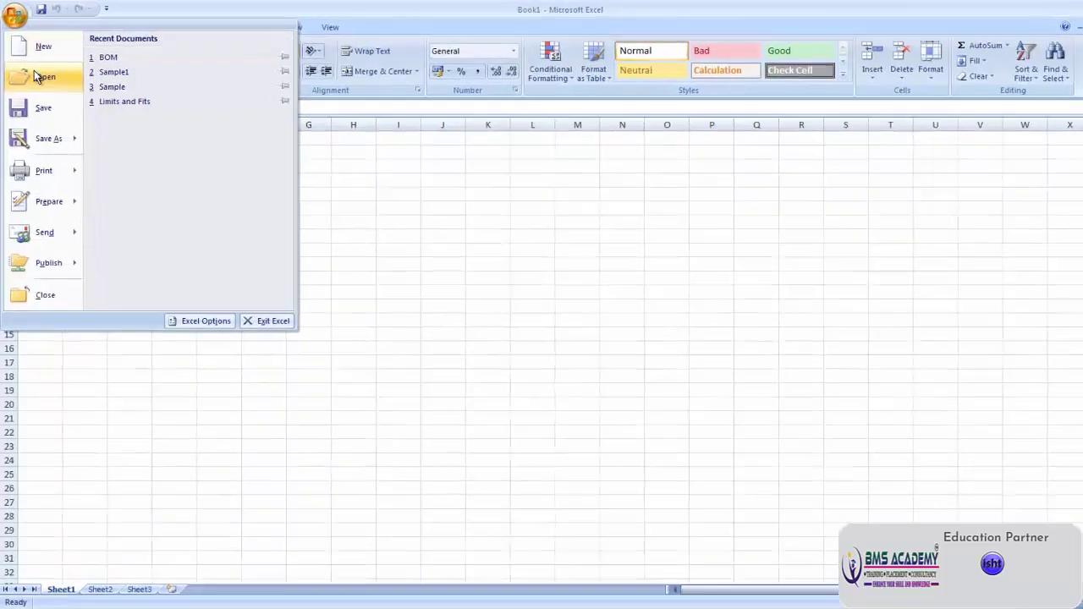
left_click(38, 75)
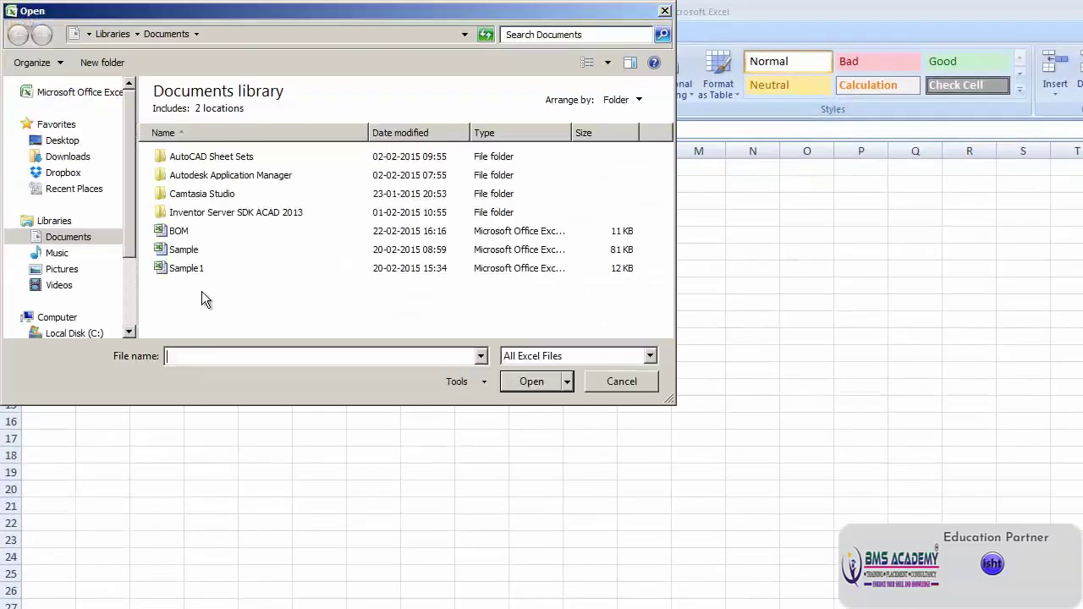
- Browse to D:\Credit-CSR\O-Desk\...\CSR Folder\AutoCAD and open the BOM workbook
left_click_drag(129, 224, 130, 267)
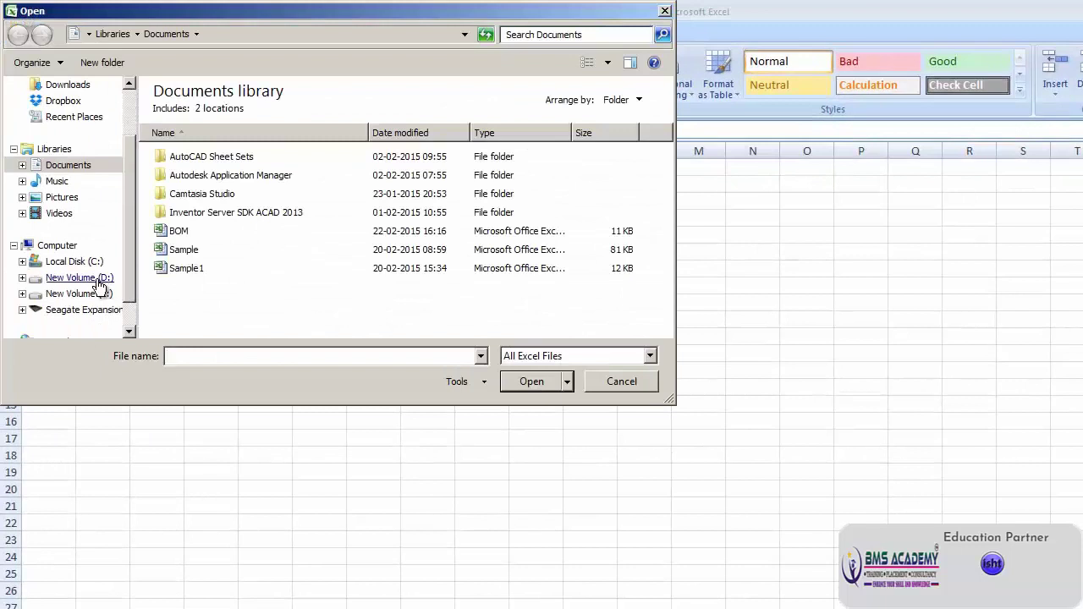
left_click(95, 279)
double_click(203, 131)
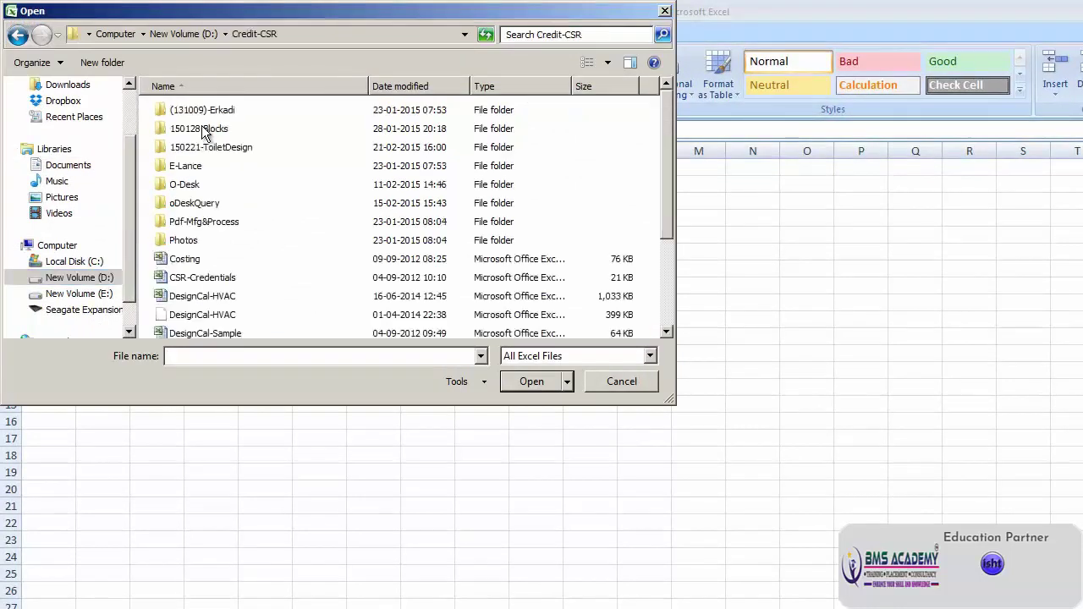
left_click(203, 131)
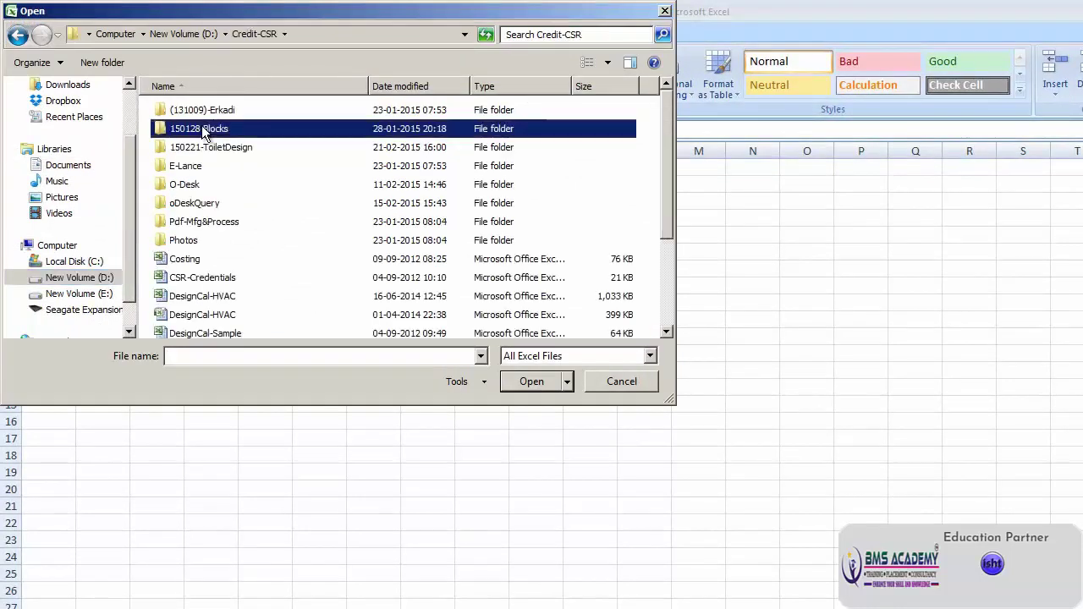
double_click(186, 185)
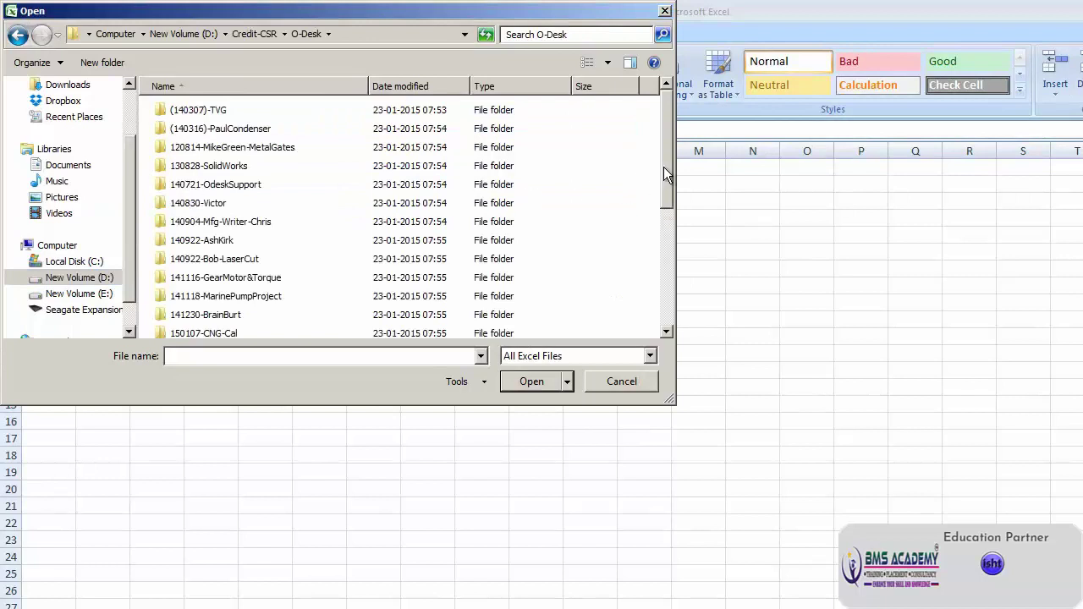
left_click_drag(664, 172, 663, 205)
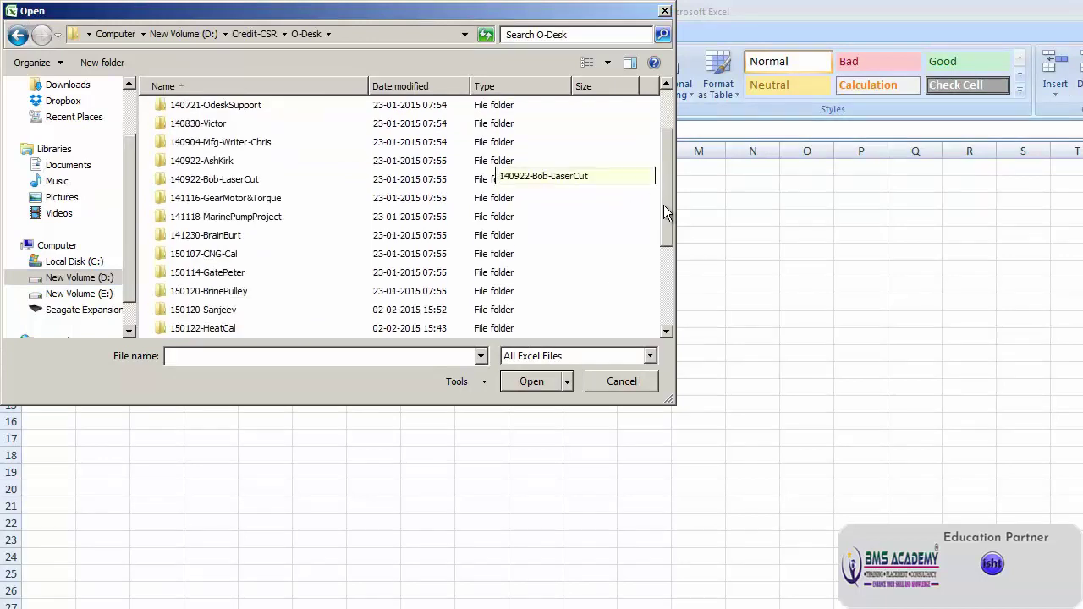
double_click(234, 311)
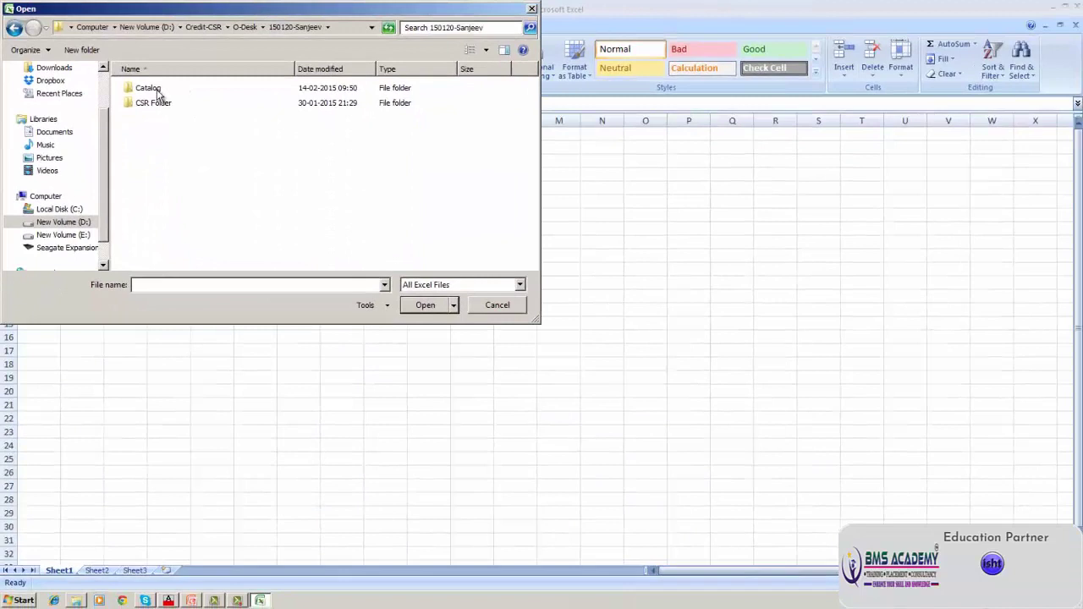
double_click(153, 103)
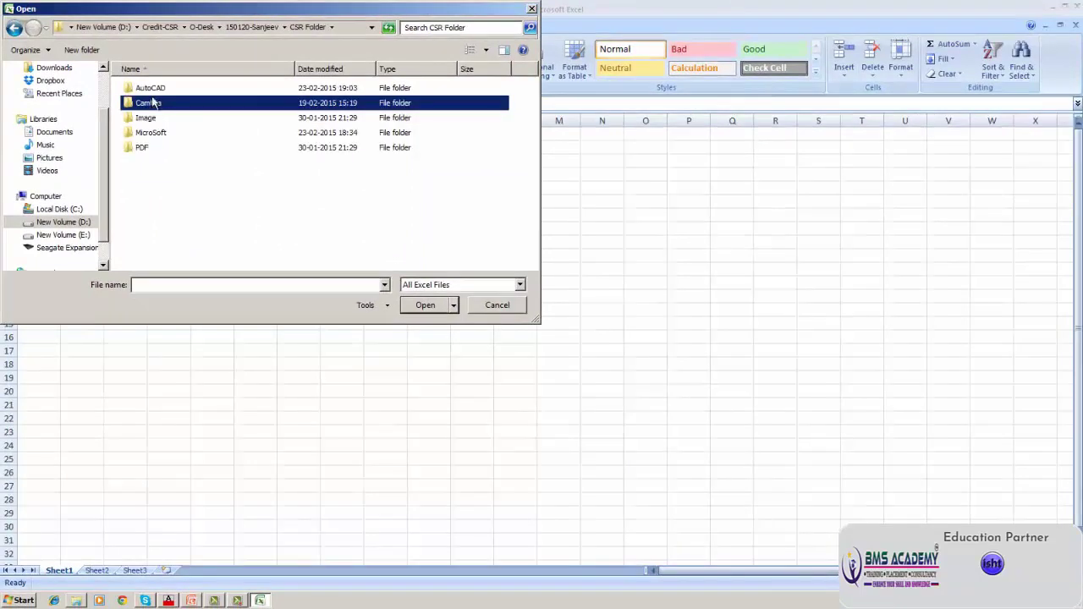
double_click(150, 88)
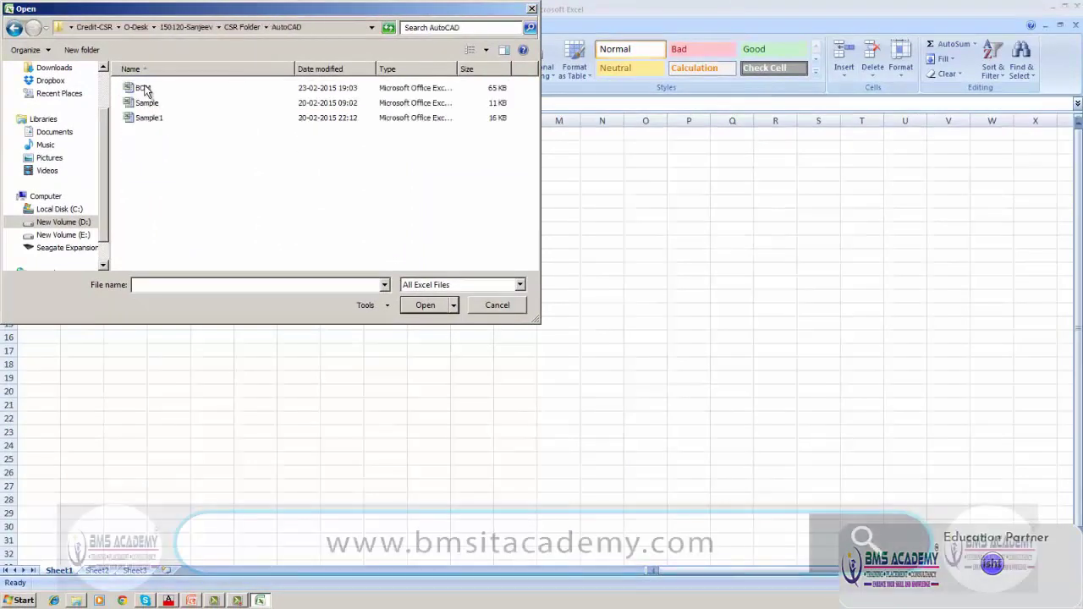
left_click(143, 88)
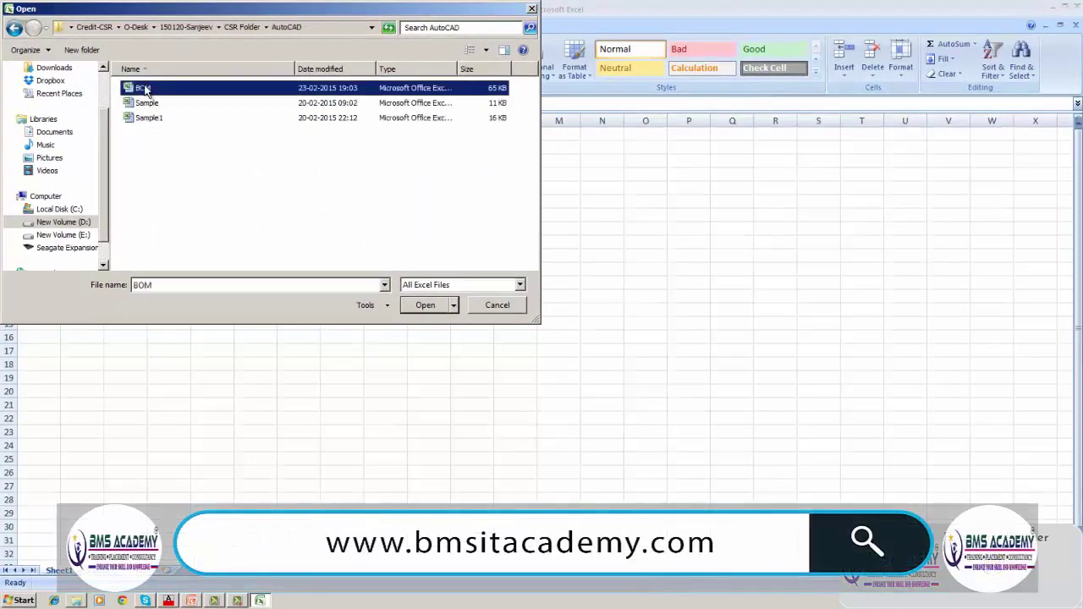
left_click(426, 305)
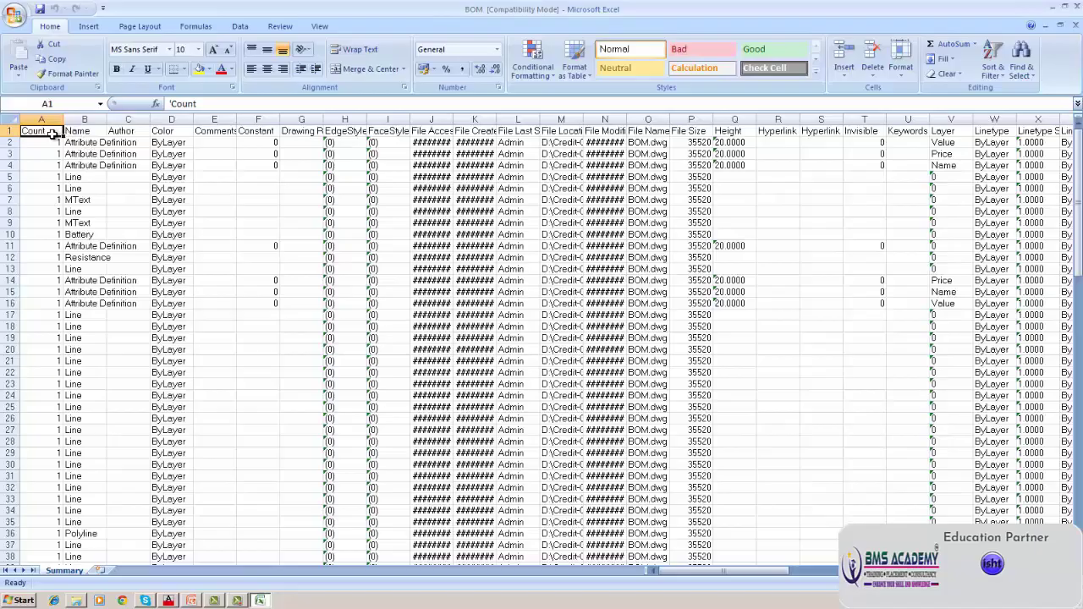
- Select row 1 from A1 to the last used column and make those header cells bold
key("shift+Right")
key("shift+Right")
key("shift+Right")
key("shift+Right")
key("shift+Right")
key("shift+Right")
key("shift+Right")
key("shift+Right")
key("shift+Right")
key("shift+Right")
key("shift+Right")
key("shift+Right")
key("shift+Right")
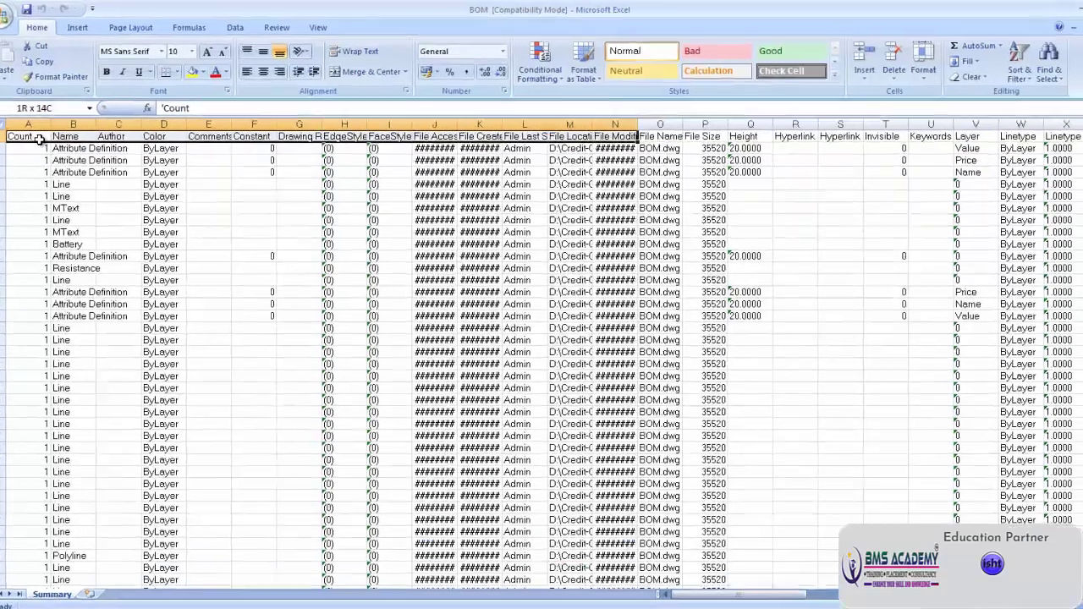
key("shift+Right")
key("shift+Right")
key("shift+Right")
key("shift+Right")
key("shift+Right")
key("shift+Right")
key("shift+Right")
key("shift+Right")
key("shift+Right")
key("shift+Right")
key("shift+Right")
key("shift+Right")
key("shift+Right")
key("shift+Right")
key("shift+Right")
key("shift+Right")
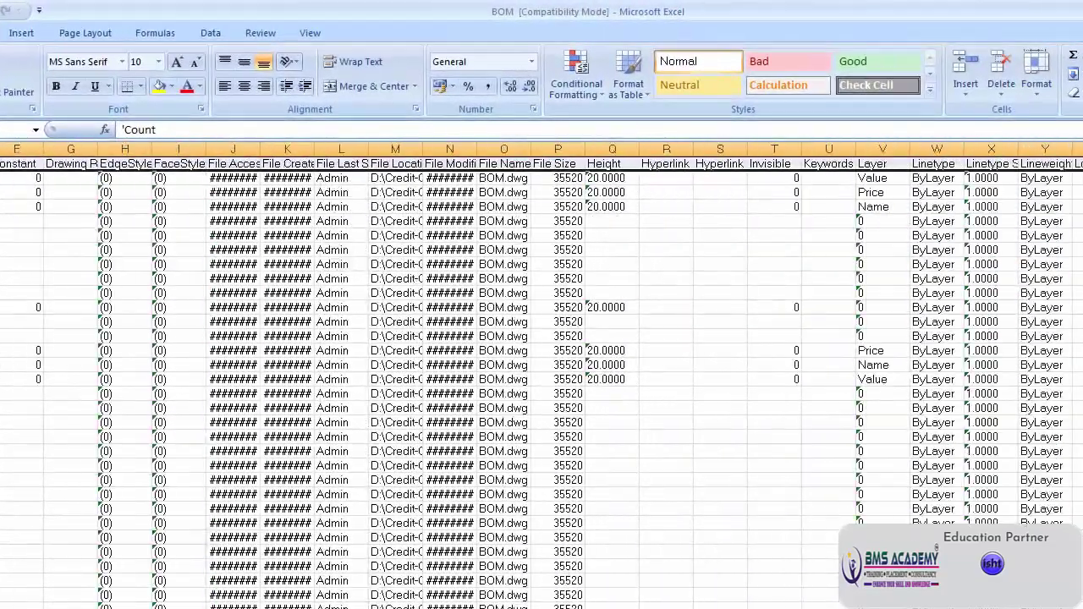
key("shift+Right")
key("shift+Right")
key("shift+Right")
key("shift+Right")
key("shift+Right")
key("shift+Right")
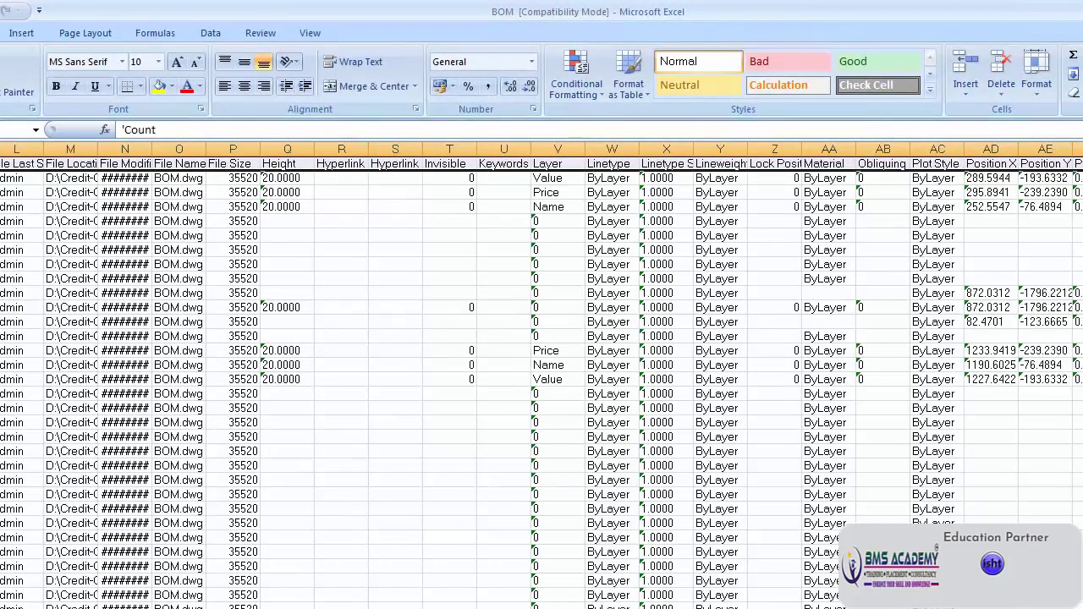
key("shift+Right")
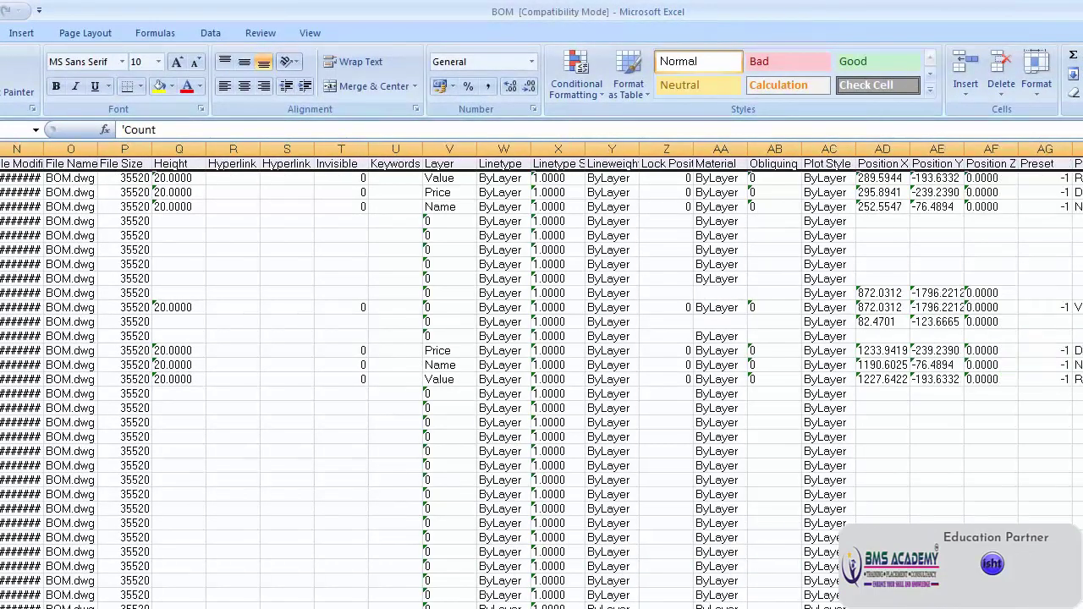
left_click(56, 86)
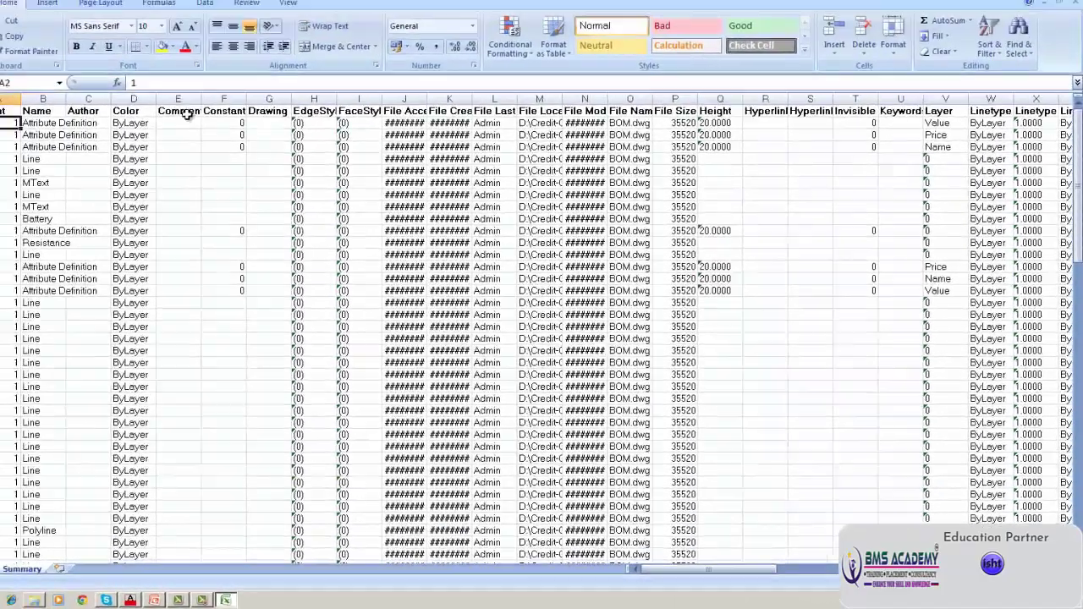
left_click(10, 11)
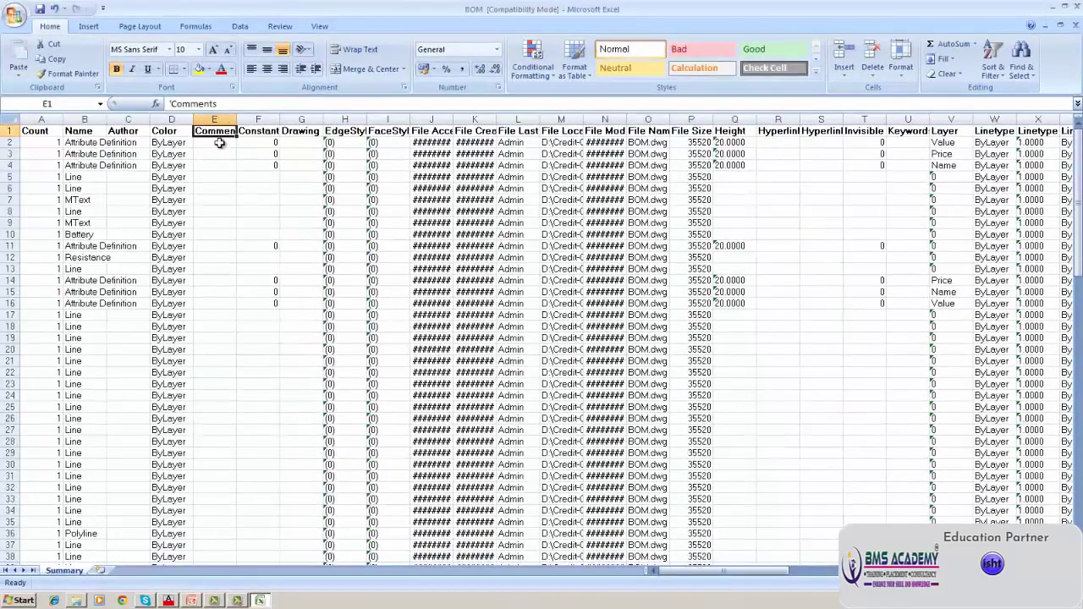
double_click(245, 133)
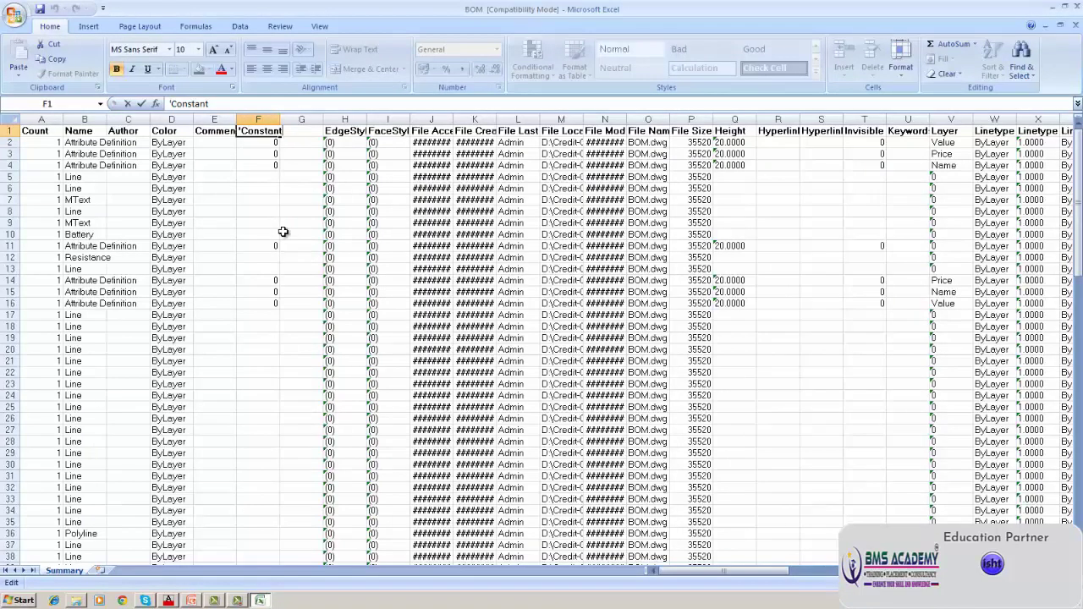
key("Return")
left_click(298, 133)
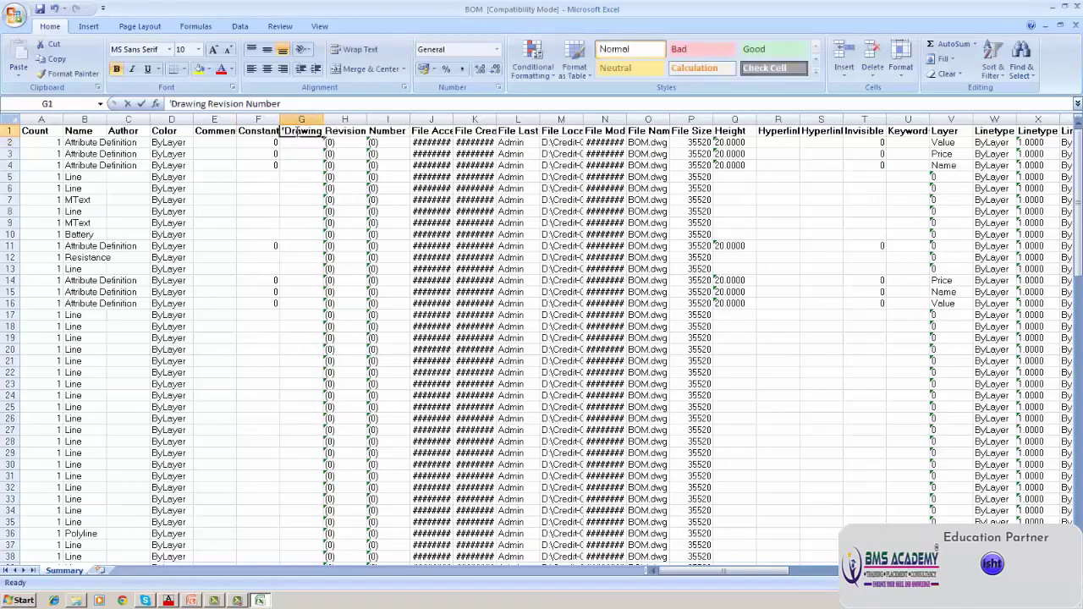
double_click(298, 133)
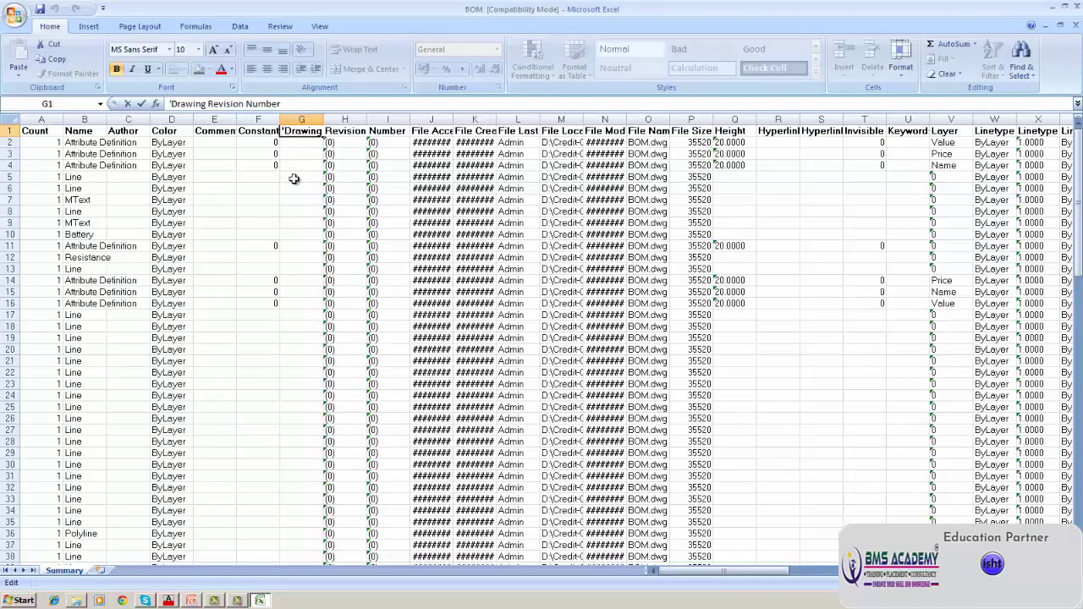
double_click(343, 132)
double_click(388, 132)
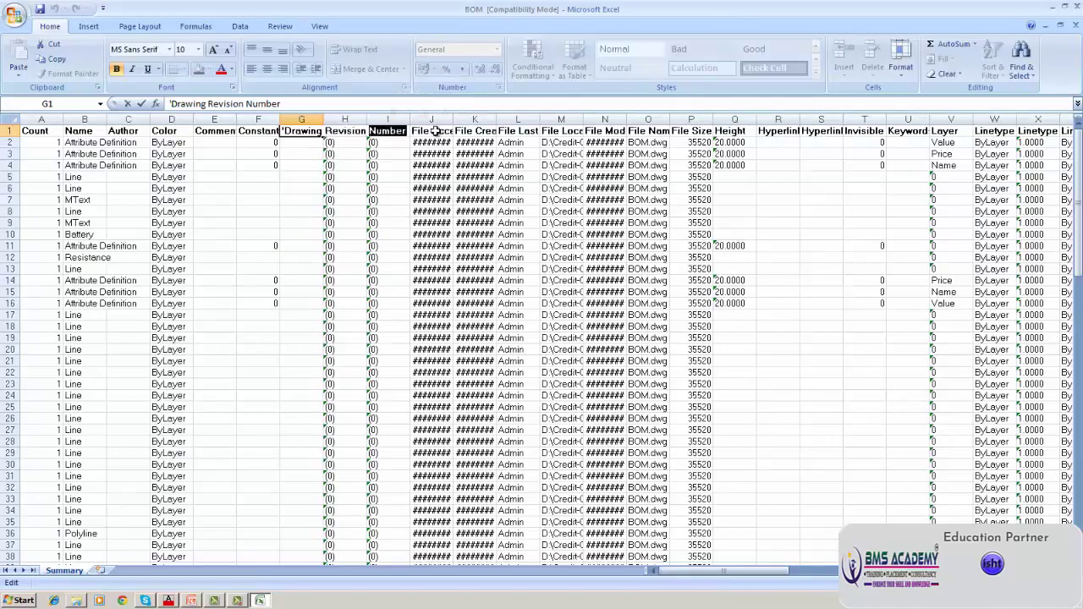
left_click(434, 132)
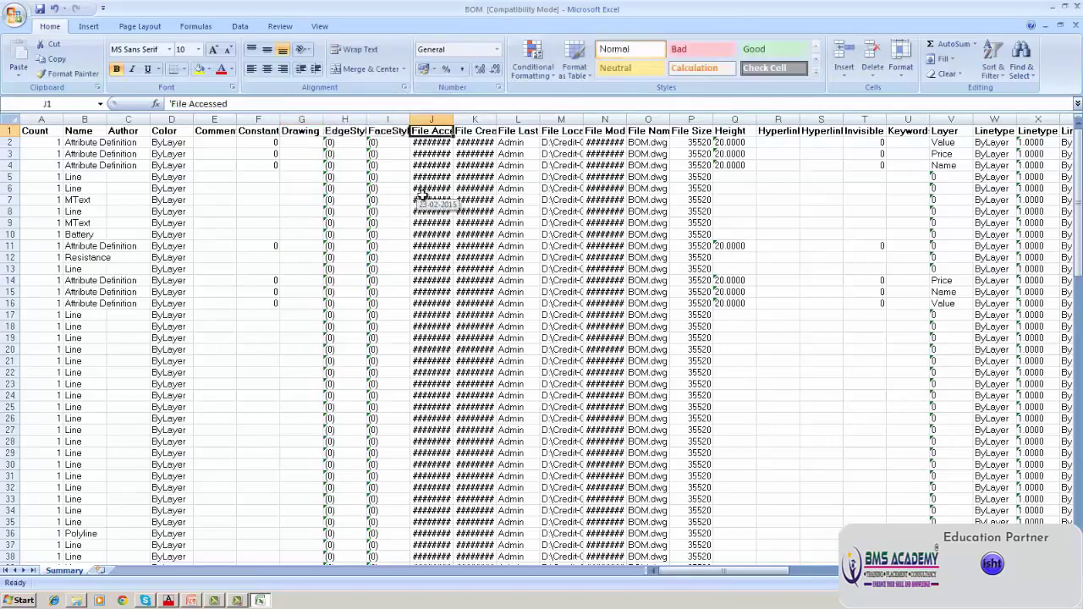
left_click(475, 131)
left_click(502, 131)
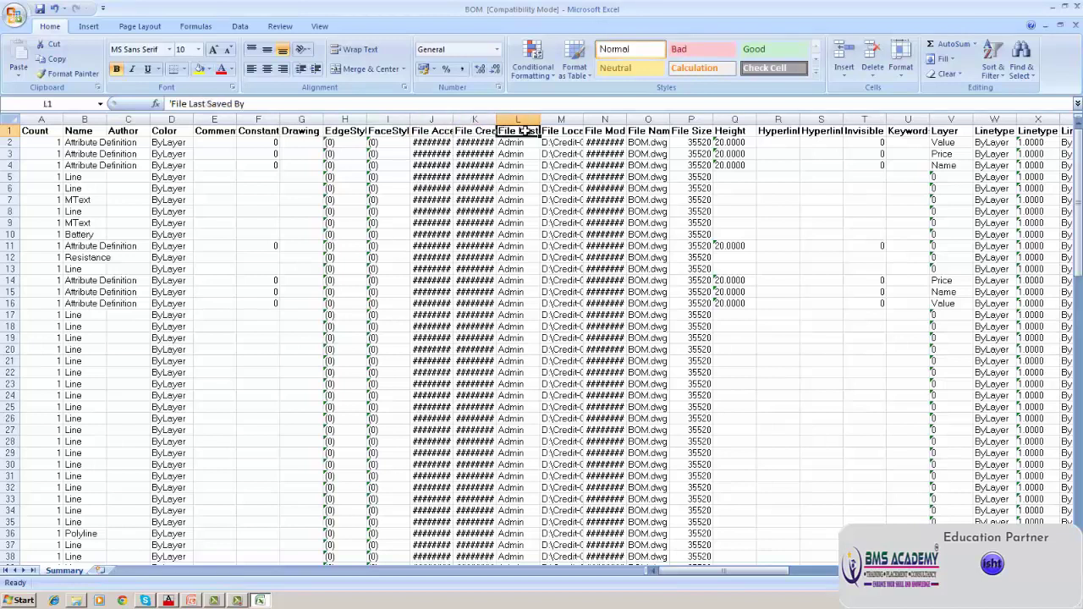
left_click(560, 131)
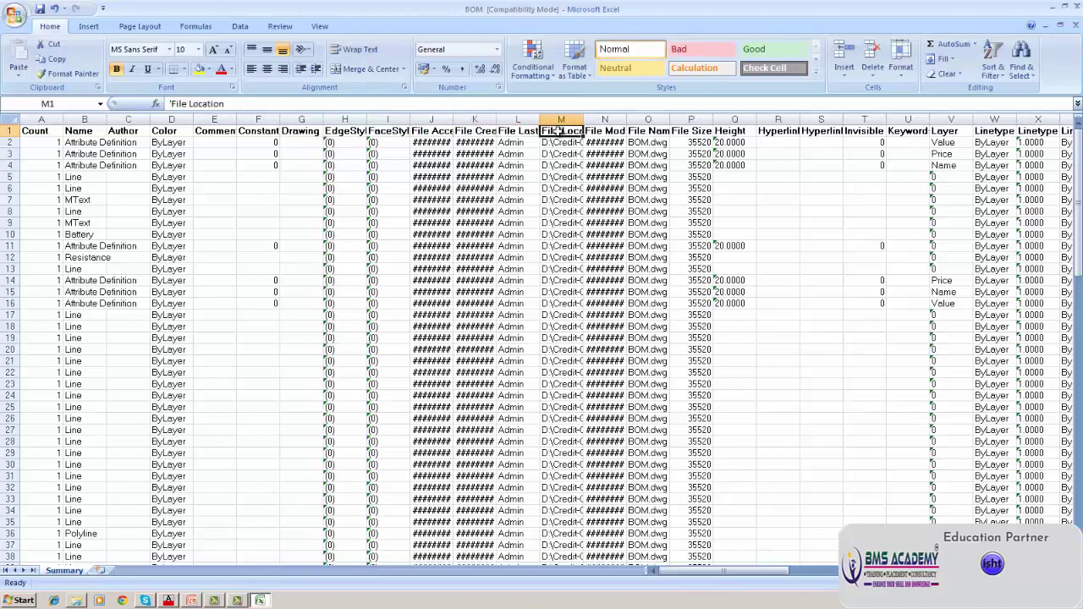
left_click(560, 143)
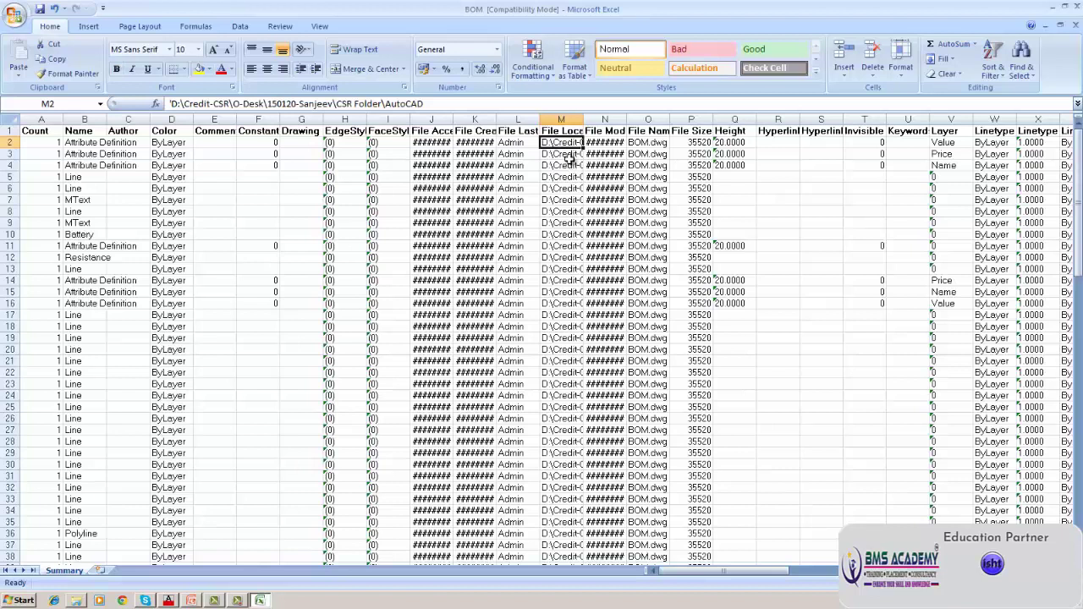
left_click(598, 133)
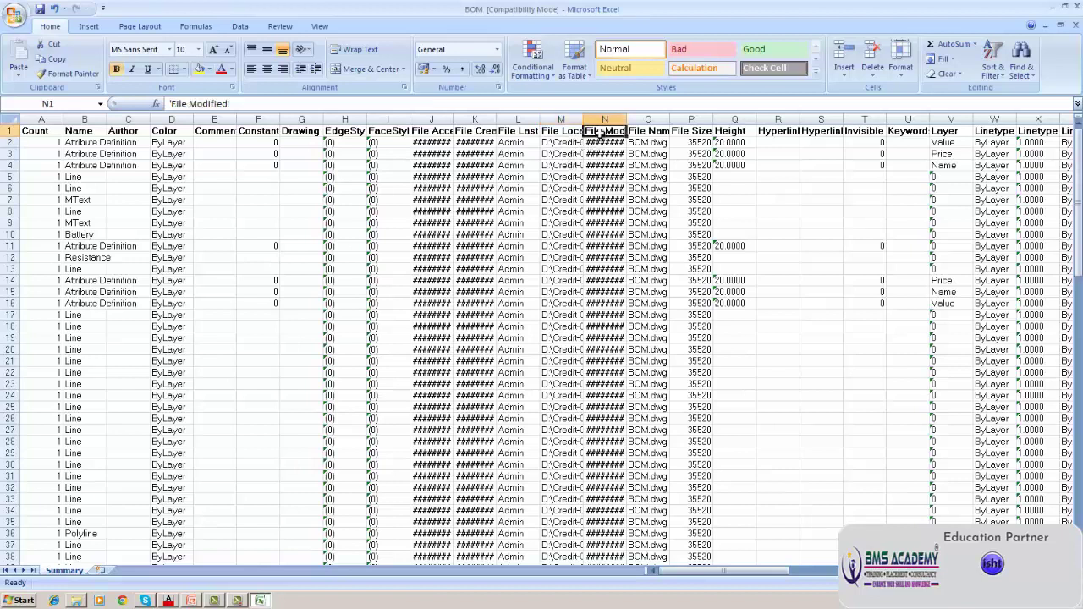
left_click(598, 145)
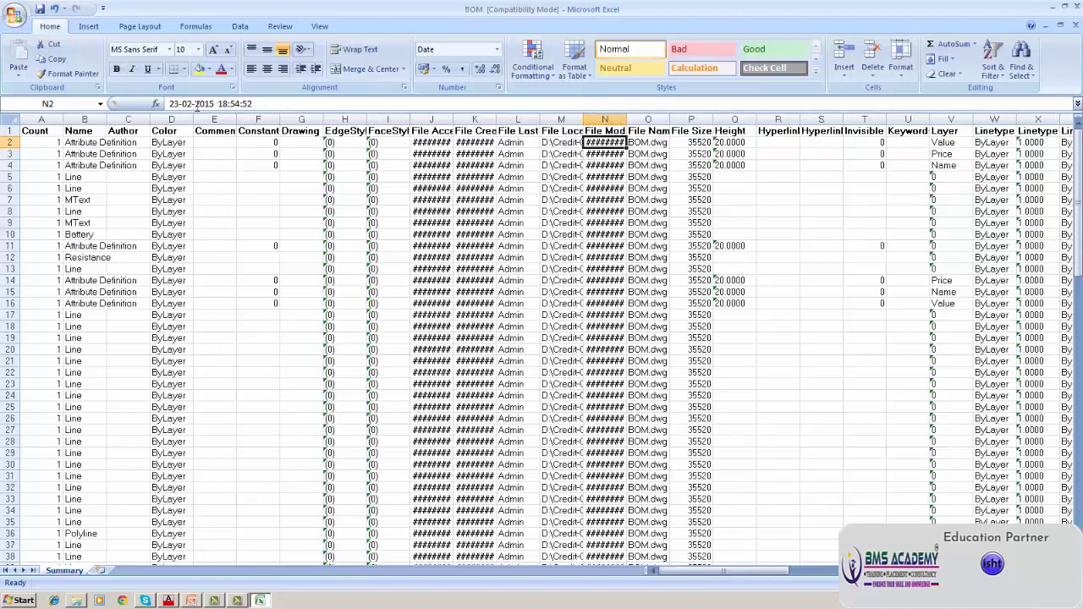
left_click(592, 155)
left_click(596, 175)
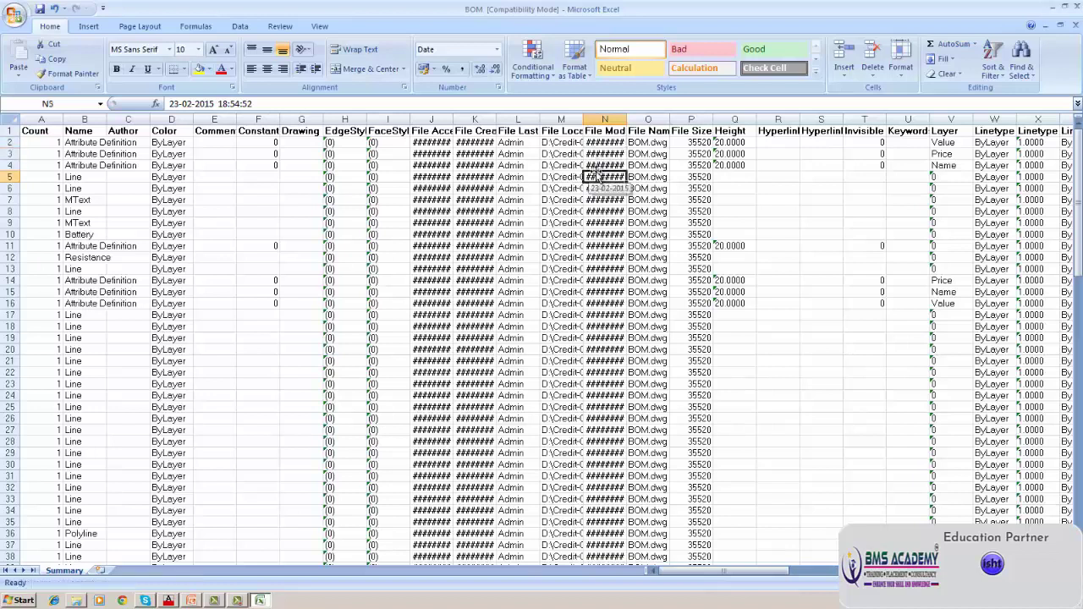
left_click(596, 154)
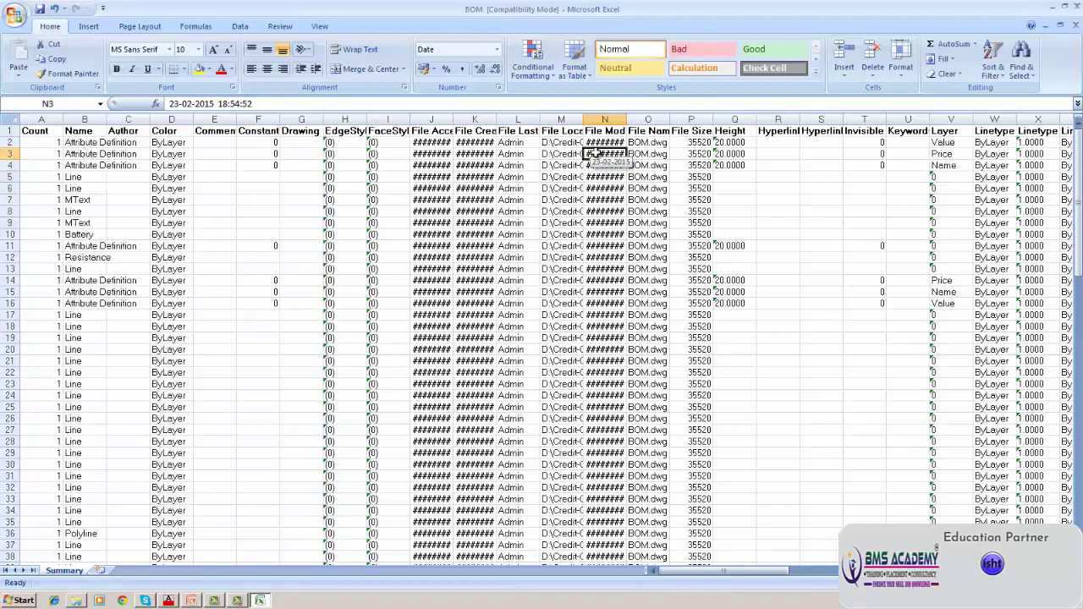
left_click(615, 318)
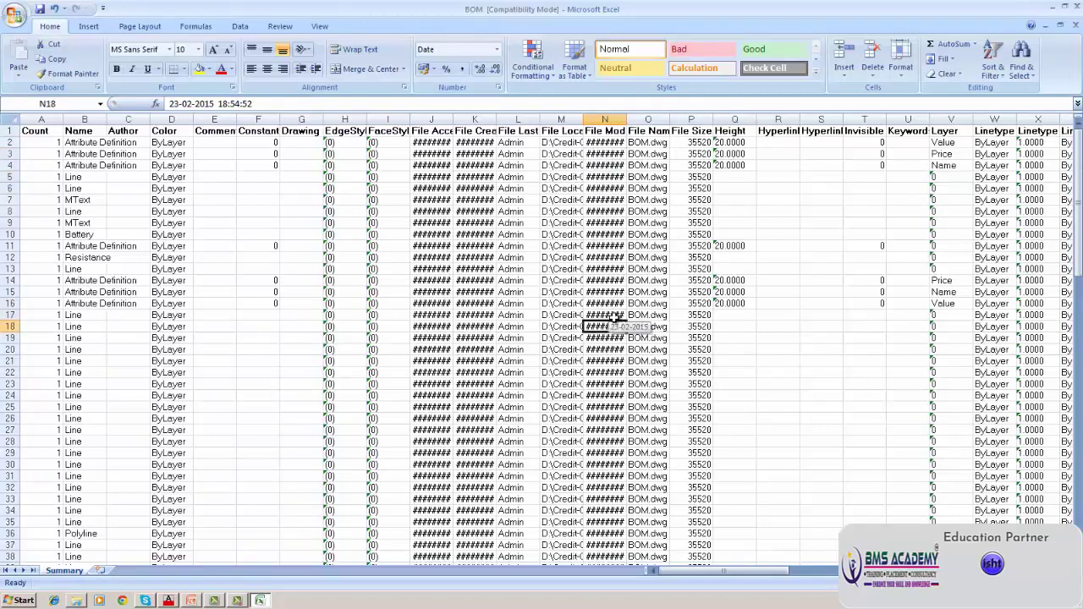
key("Down")
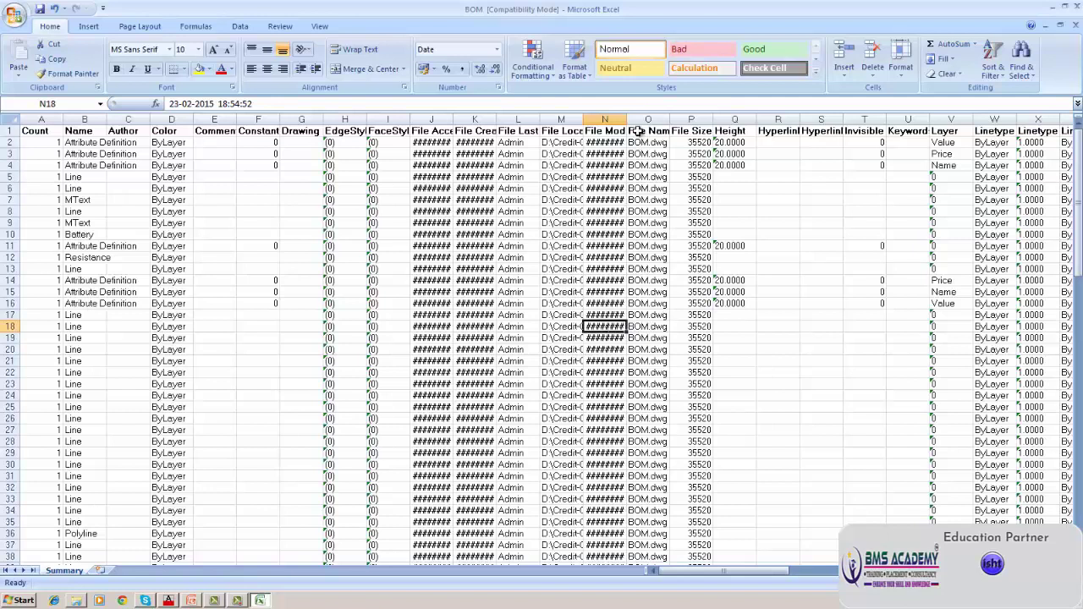
double_click(632, 131)
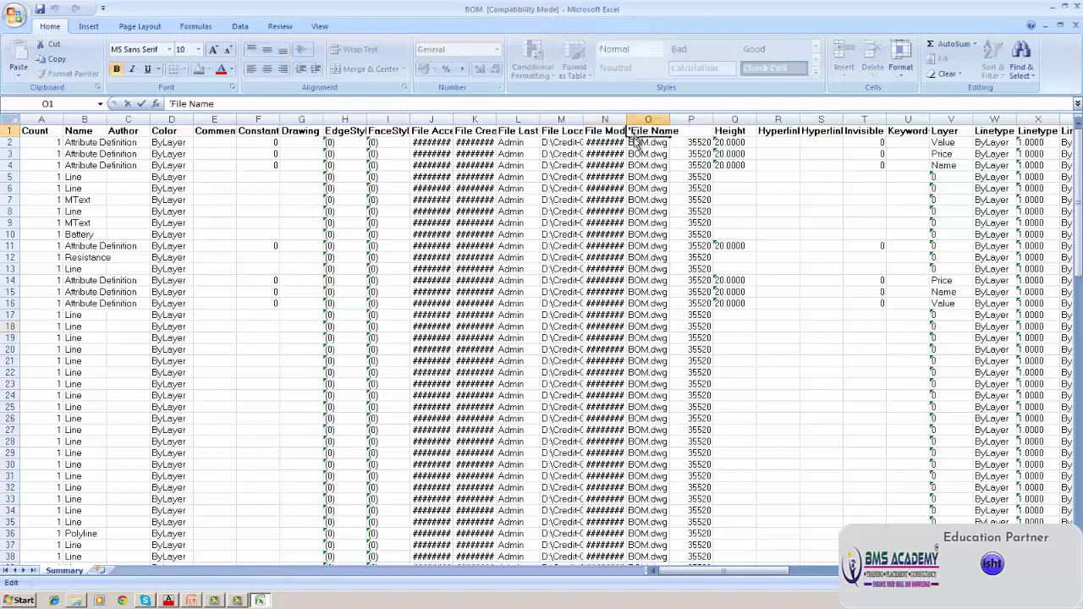
left_click(638, 142)
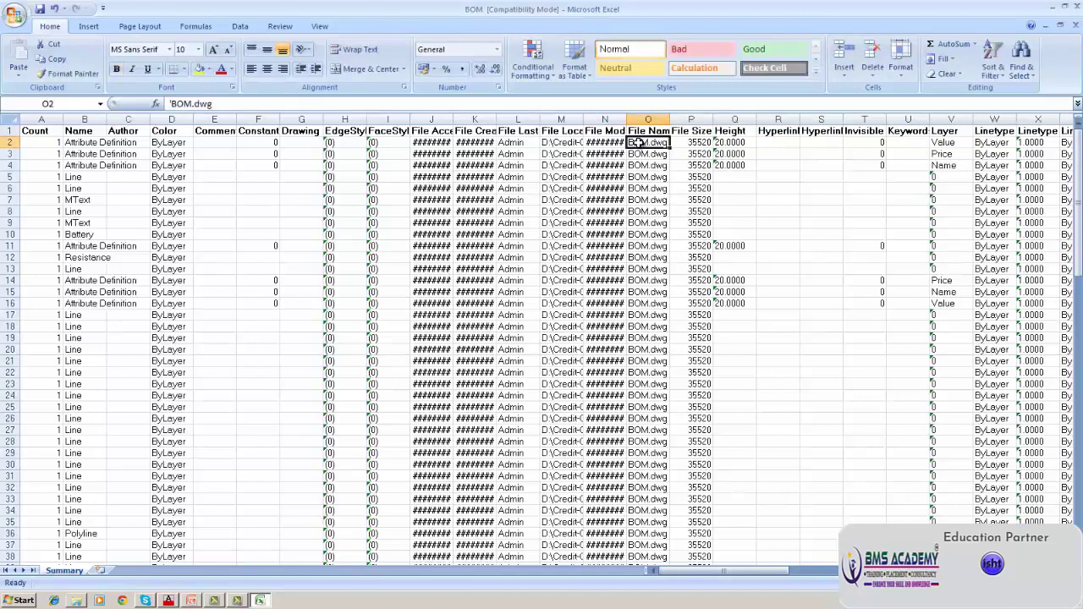
left_click(682, 133)
left_click(685, 143)
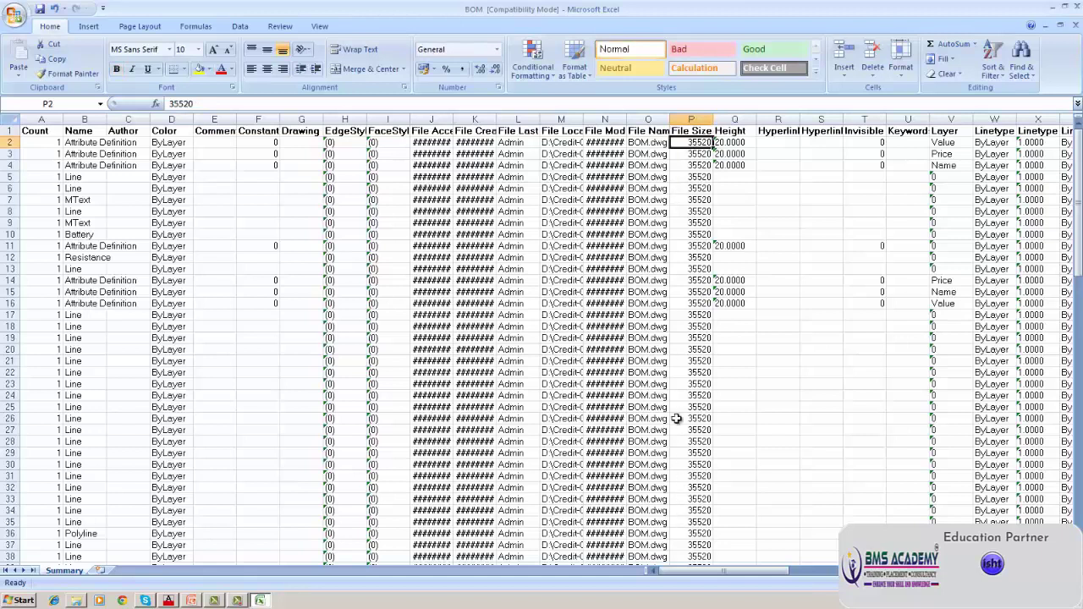
left_click(725, 143)
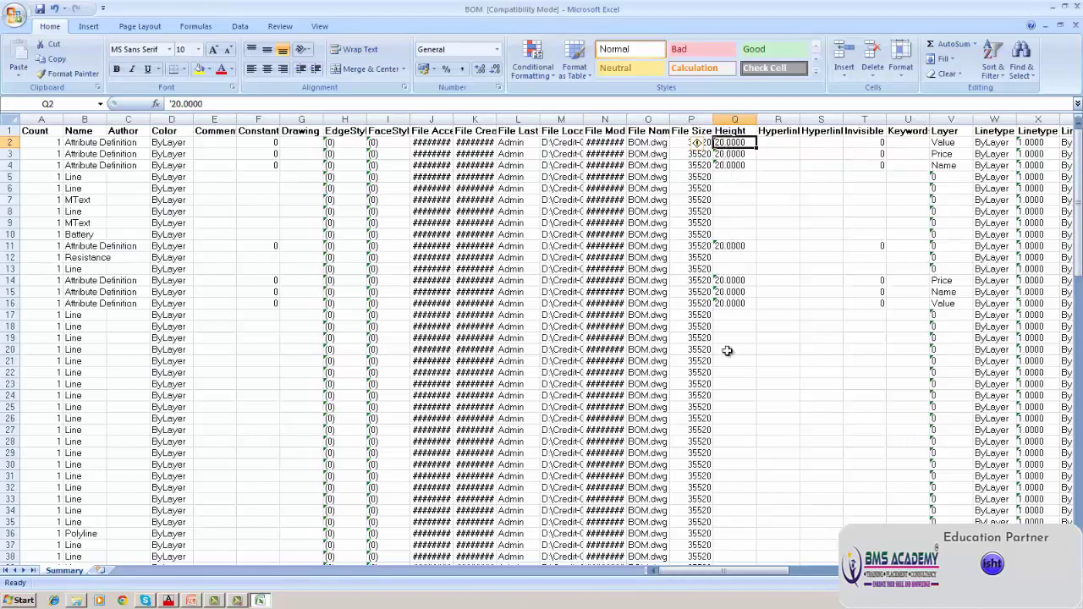
left_click(772, 133)
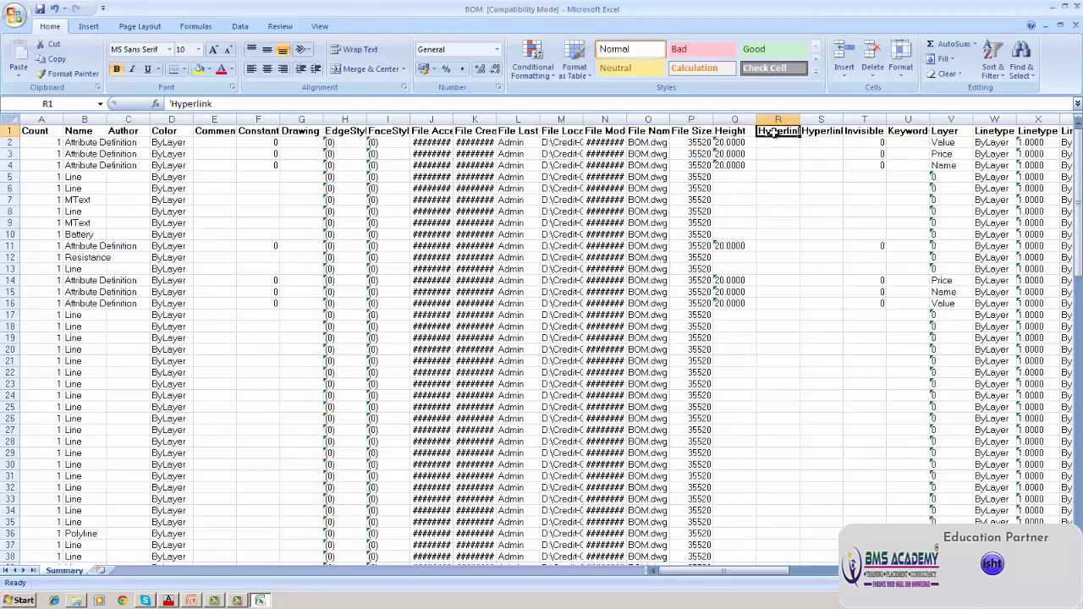
left_click(941, 132)
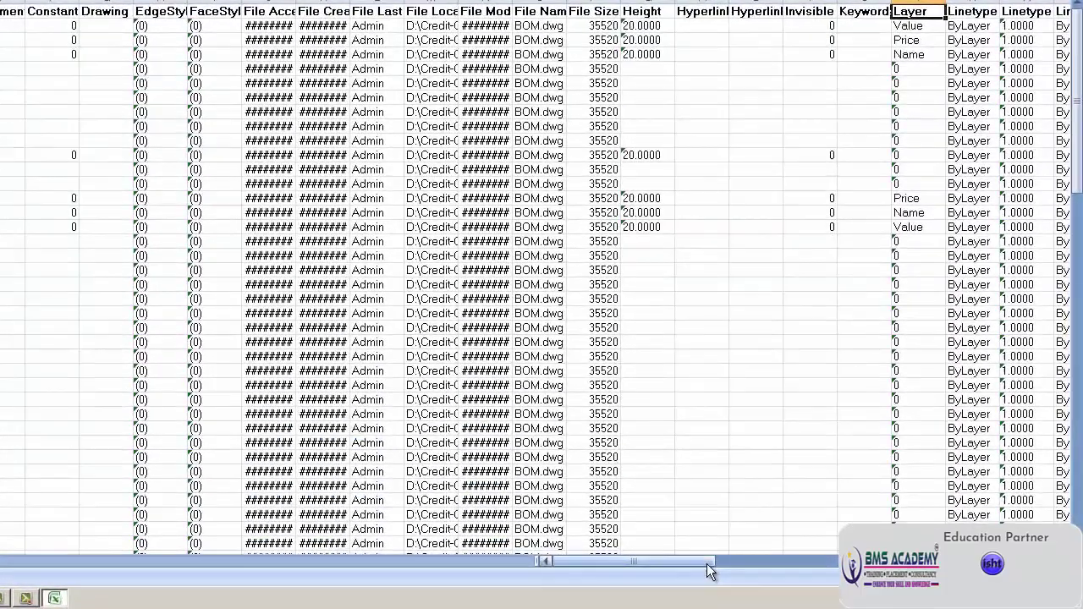
mouse_move(779, 570)
left_mouse_down()
mouse_move(833, 572)
mouse_move(774, 572)
mouse_move(778, 562)
left_mouse_up()
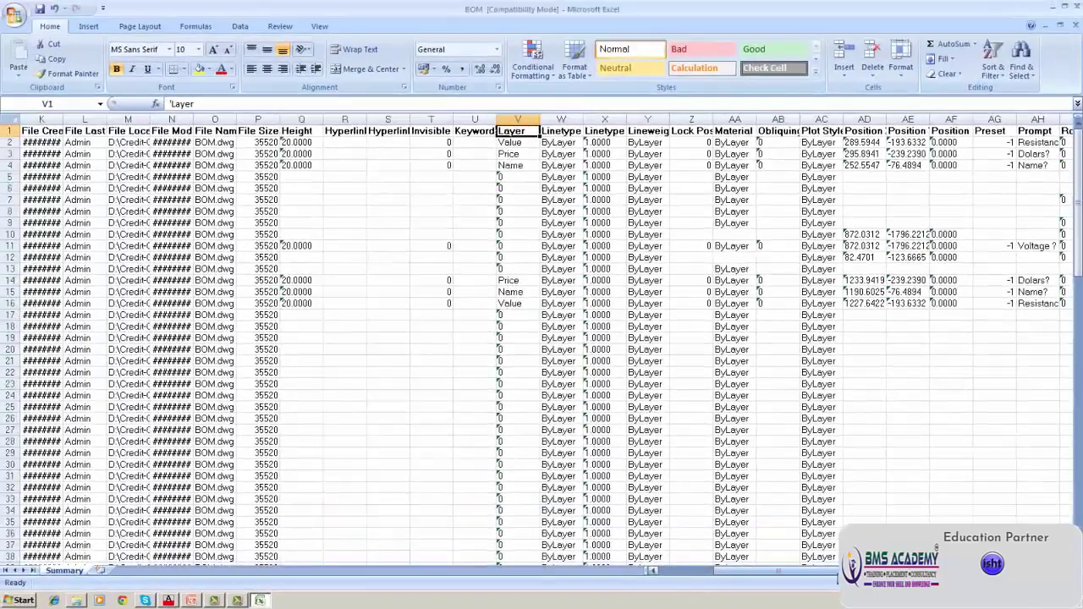
left_click_drag(981, 560, 982, 560)
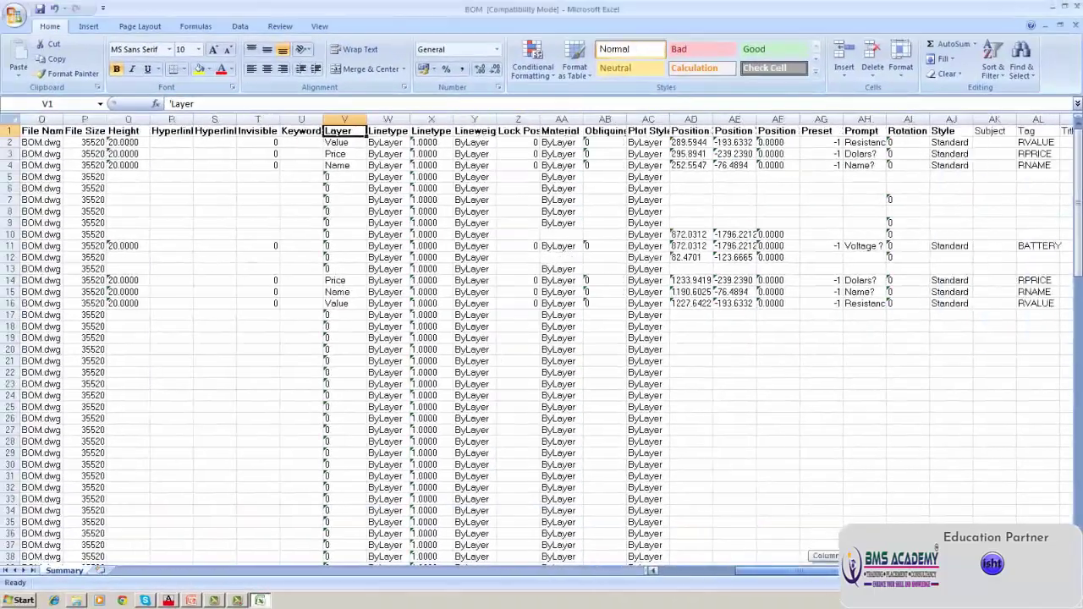
left_click(681, 131)
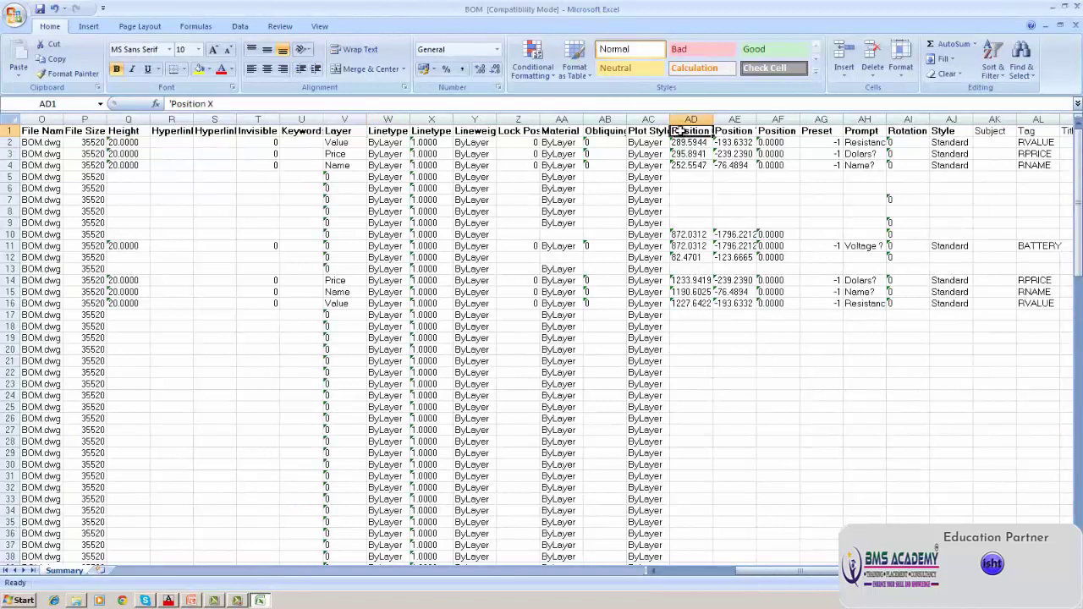
left_click(679, 144)
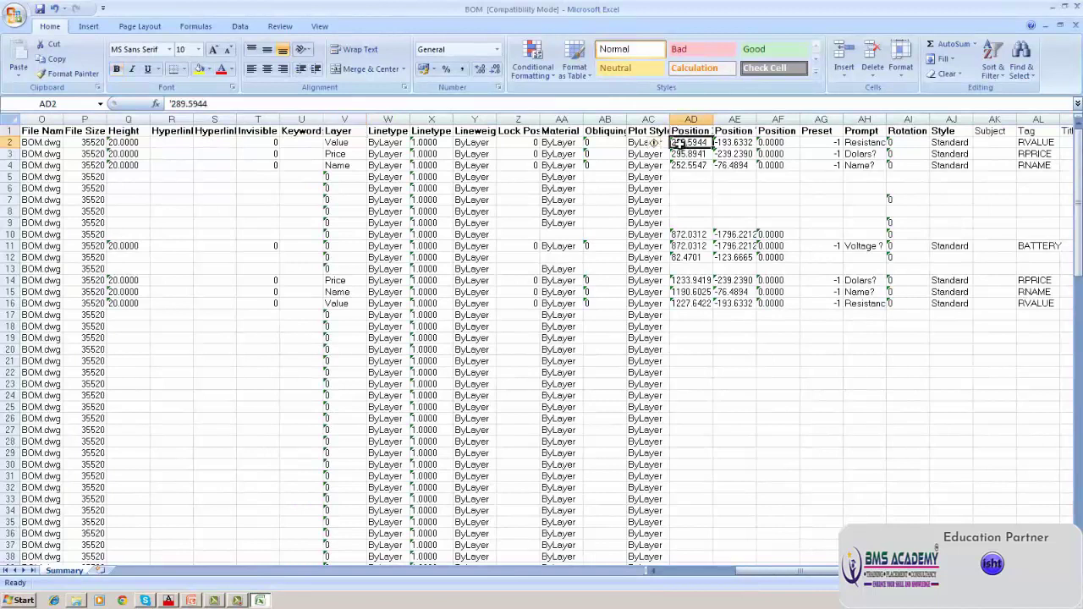
left_click(852, 135)
left_click(852, 142)
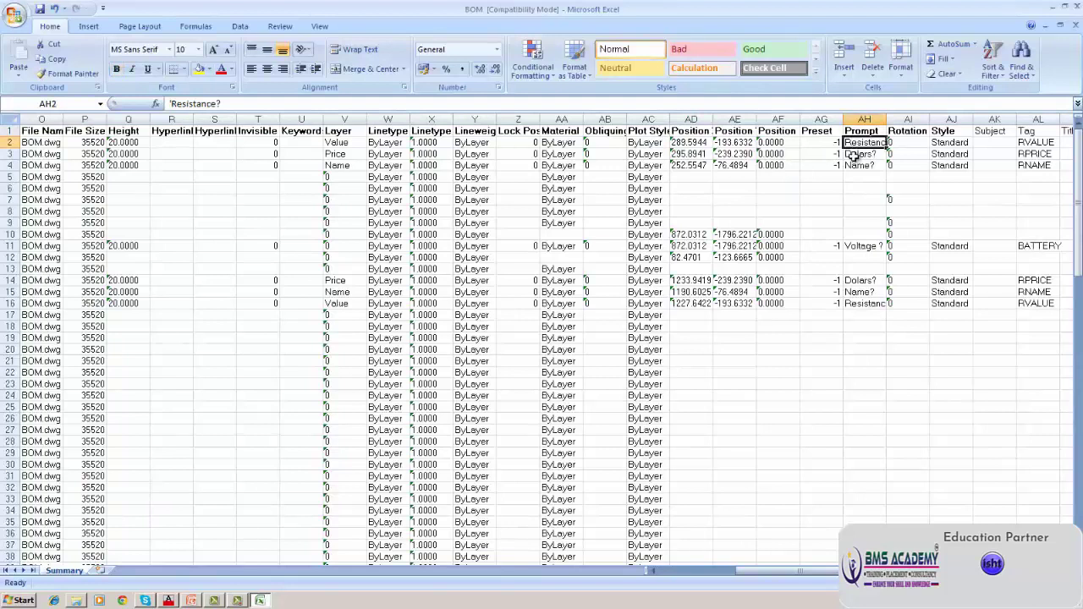
left_click(853, 156)
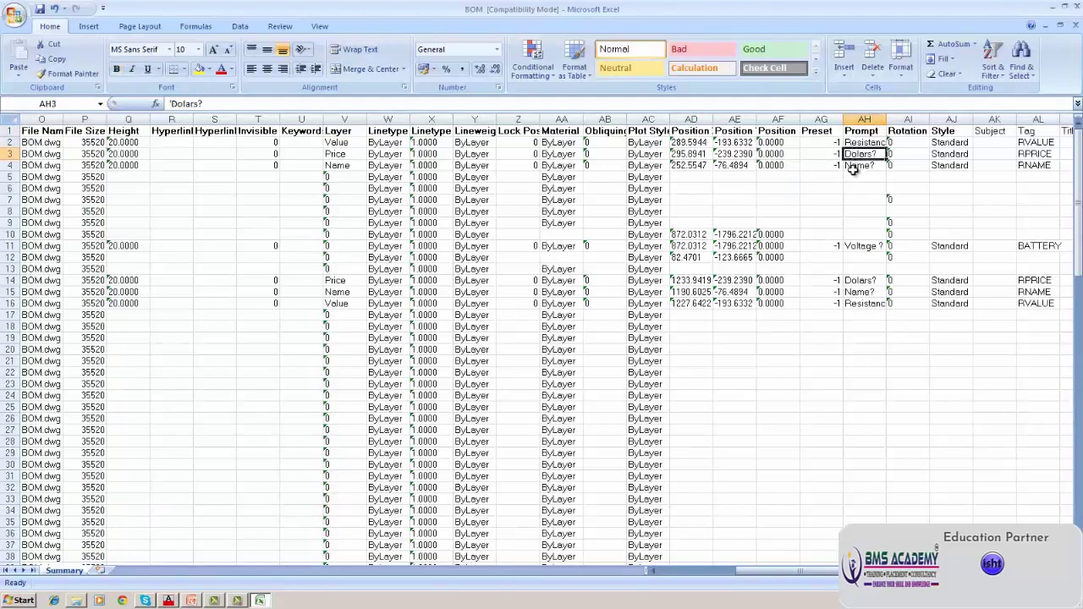
left_click(852, 166)
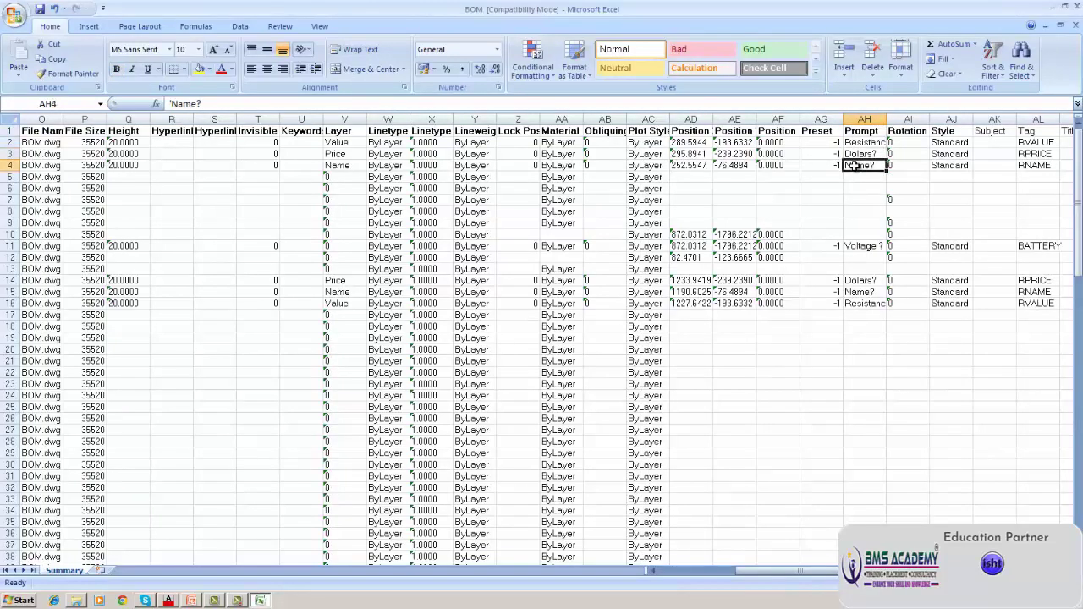
left_click(851, 245)
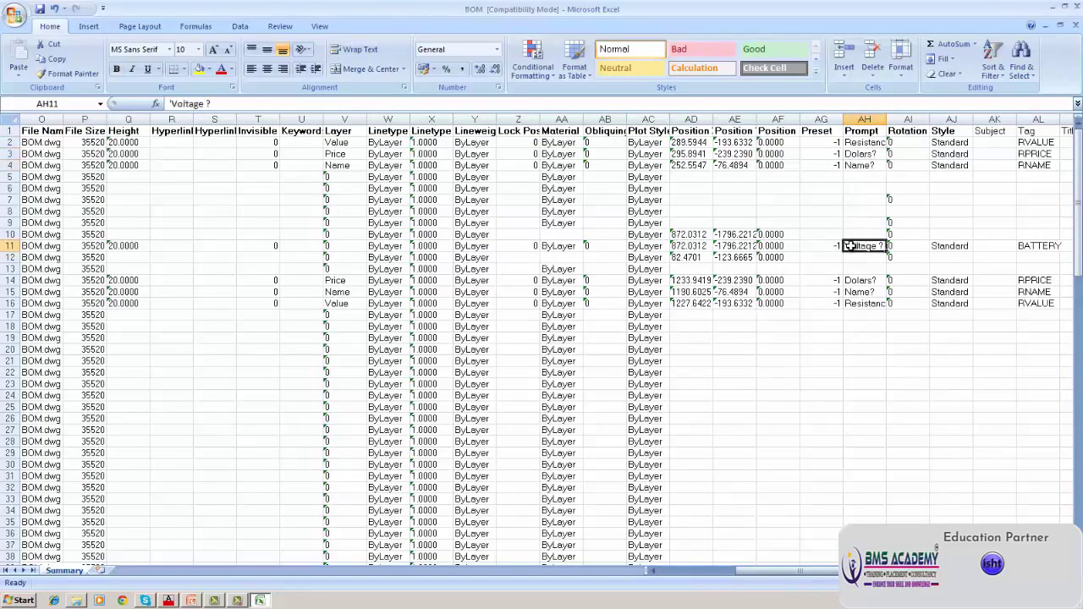
left_click(853, 293)
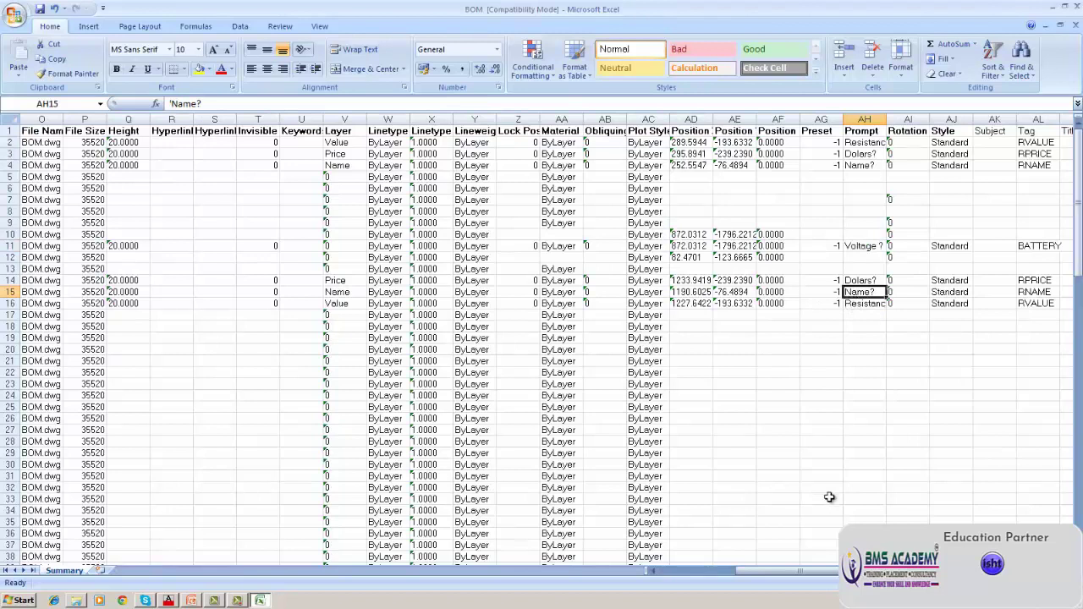
left_click_drag(818, 573, 852, 573)
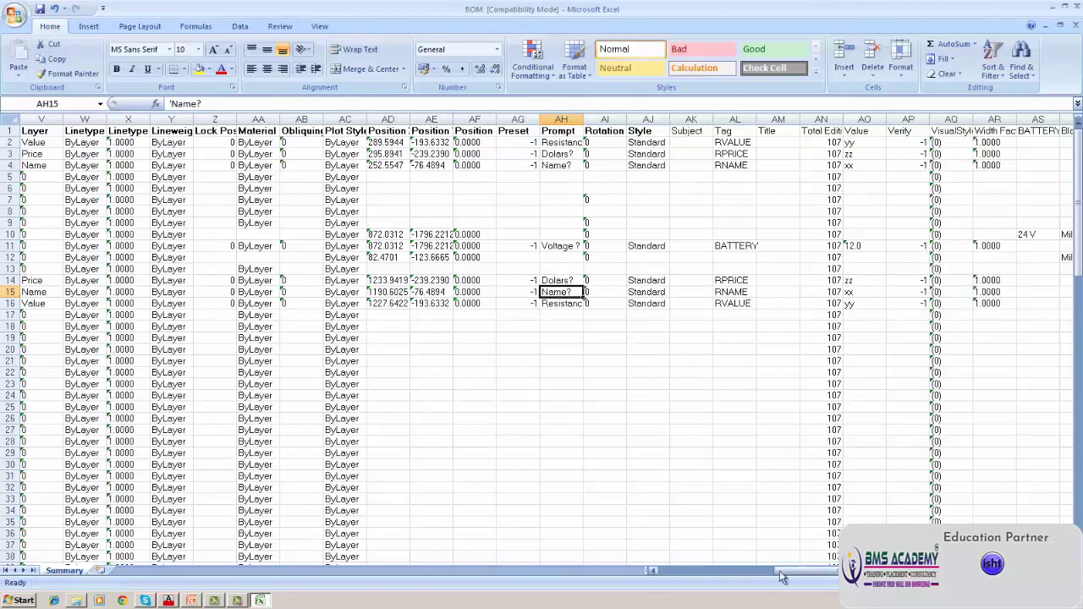
left_click_drag(793, 575, 833, 572)
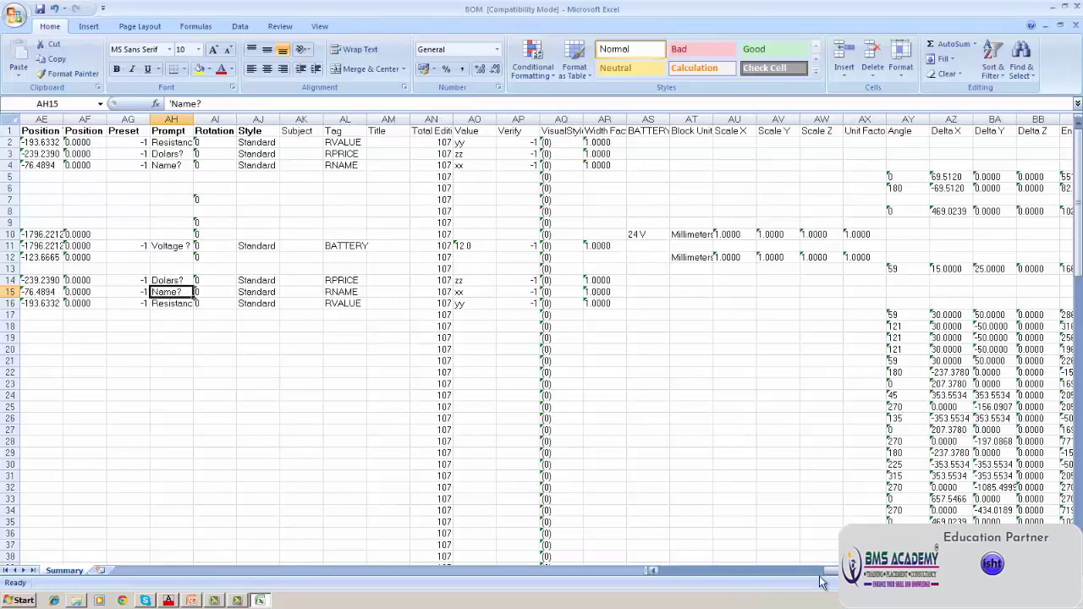
left_click_drag(833, 576, 709, 579)
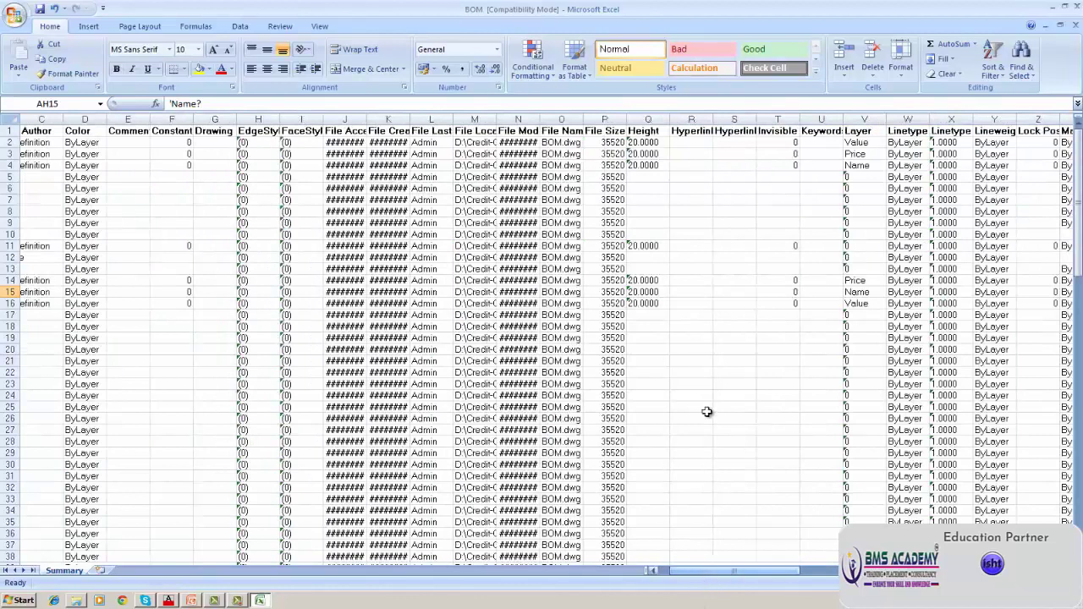
- Close BOM.xls, discard the changes, and exit Excel
left_click(1074, 25)
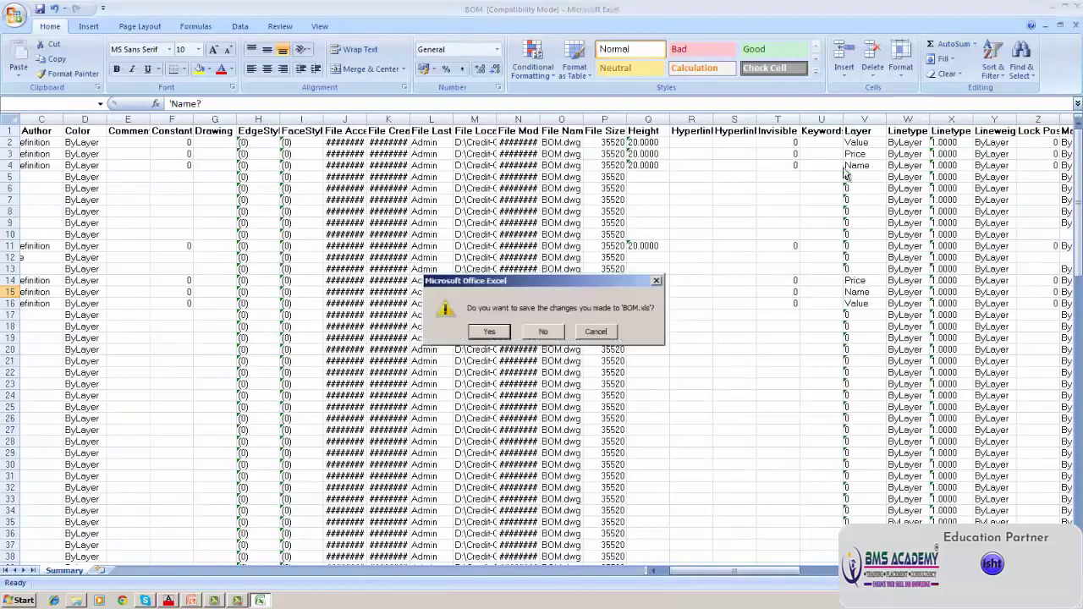
left_click(545, 332)
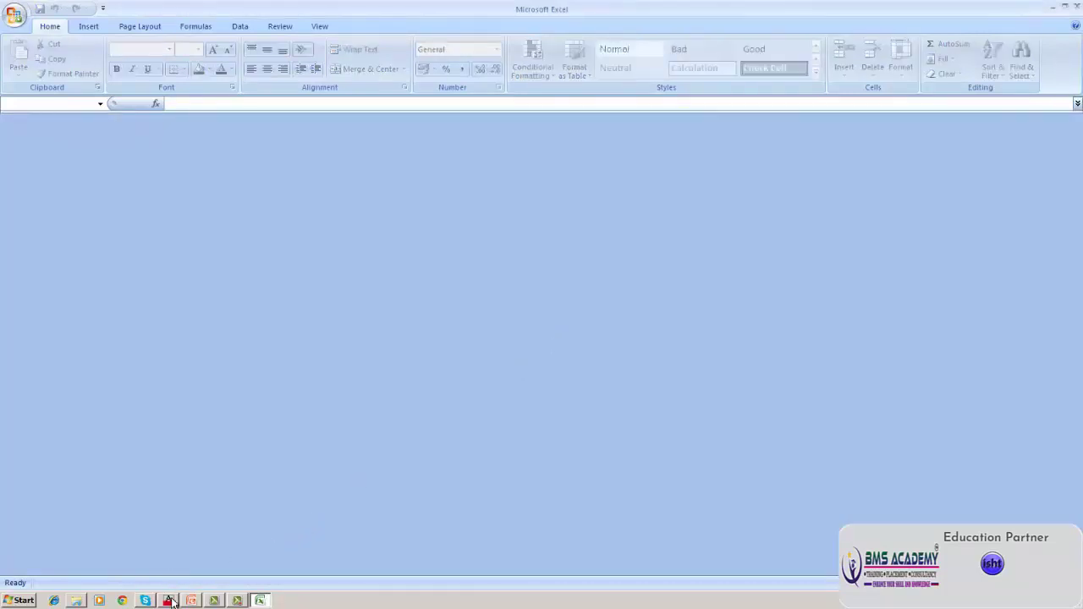
left_click(1076, 7)
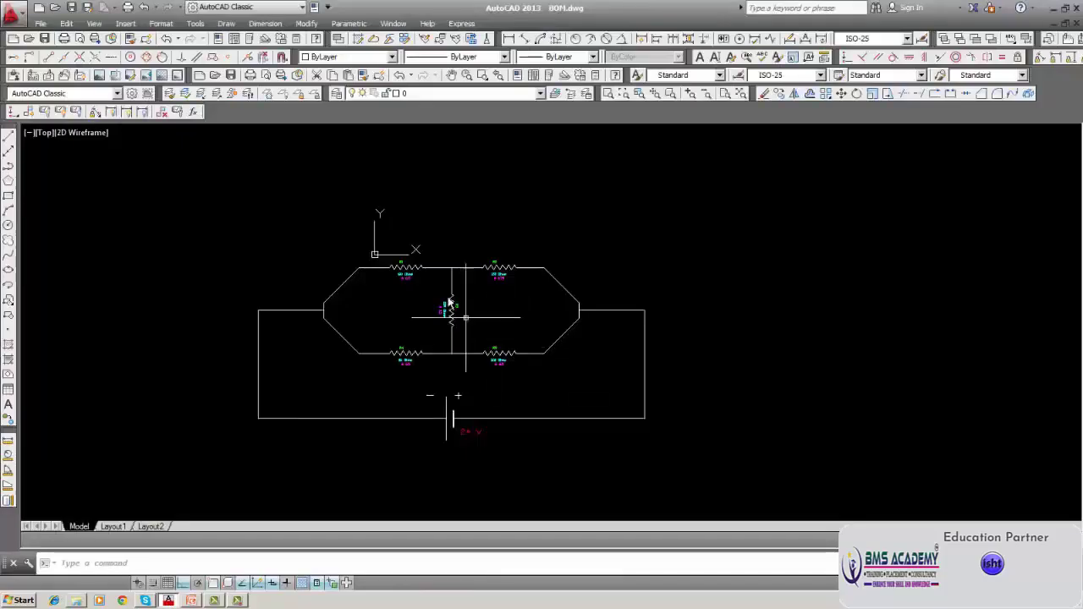
- Look over the circuit around the 24 V battery, then launch the Data Extraction wizard
scroll(376, 245, "up", 4)
middle_click_drag(380, 271, 377, 191)
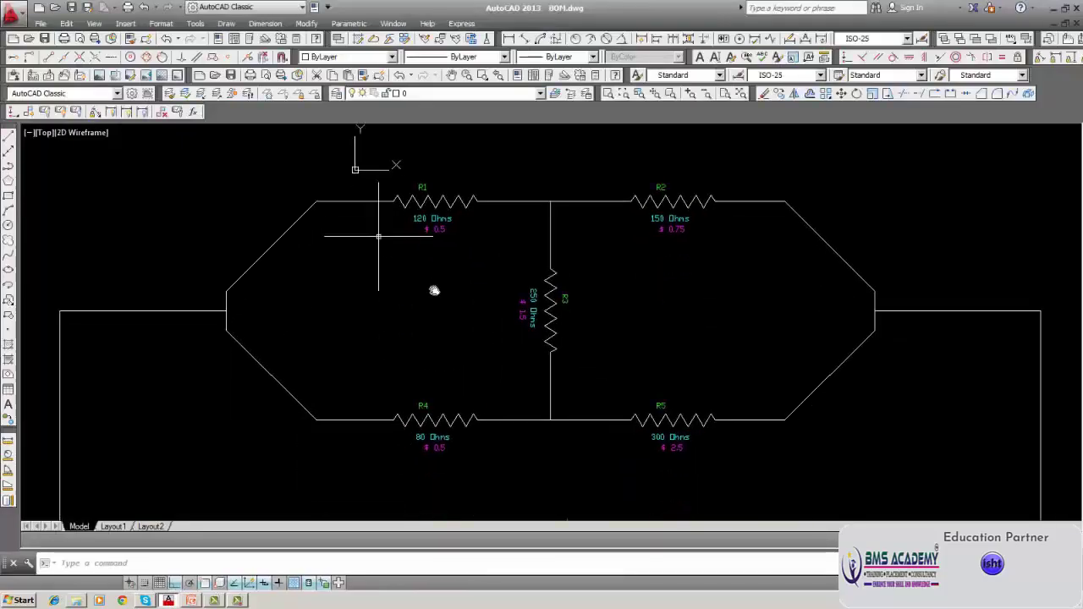
scroll(434, 318, "down", 3)
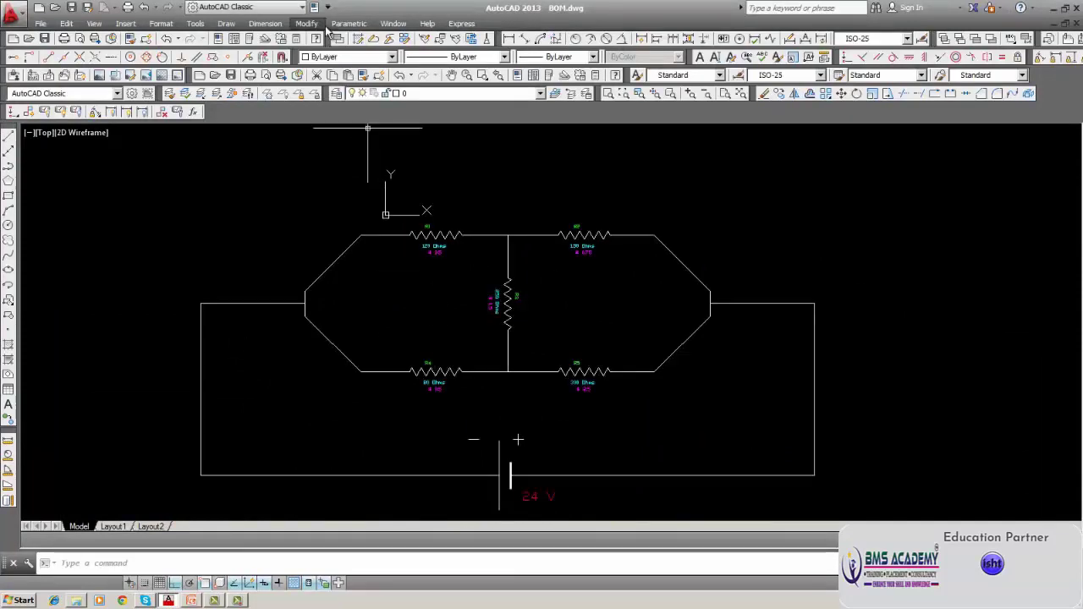
scroll(462, 250, "down", 4)
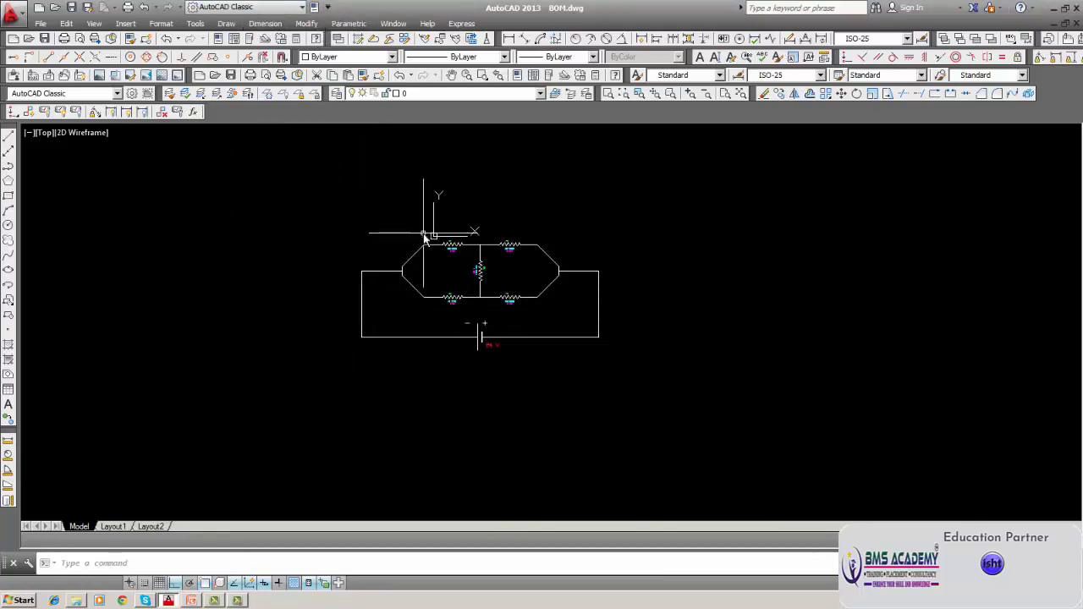
scroll(448, 261, "up", 4)
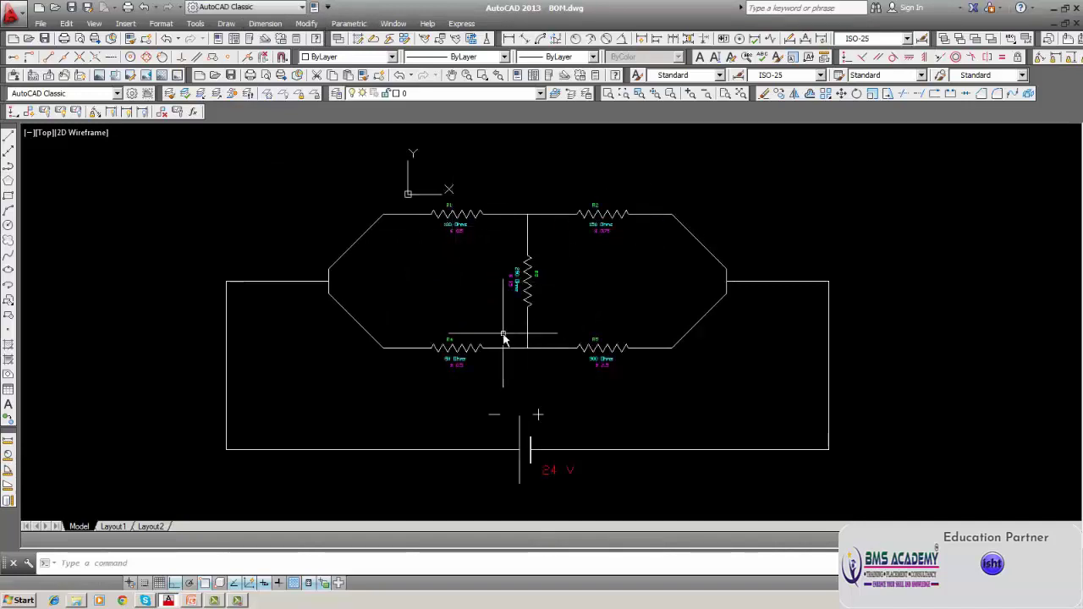
scroll(506, 341, "down", 4)
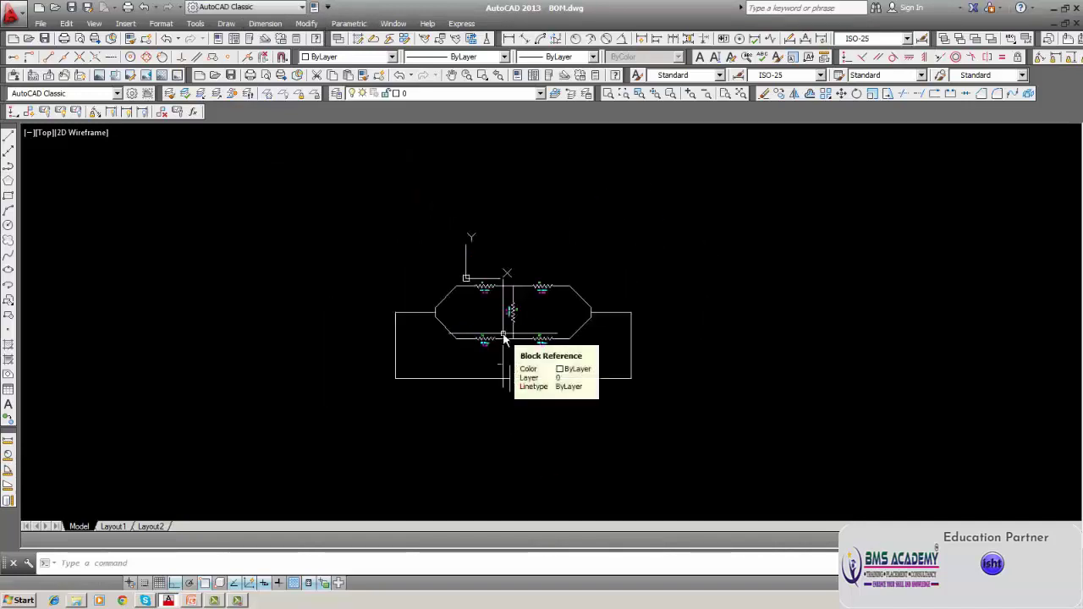
left_click(471, 38)
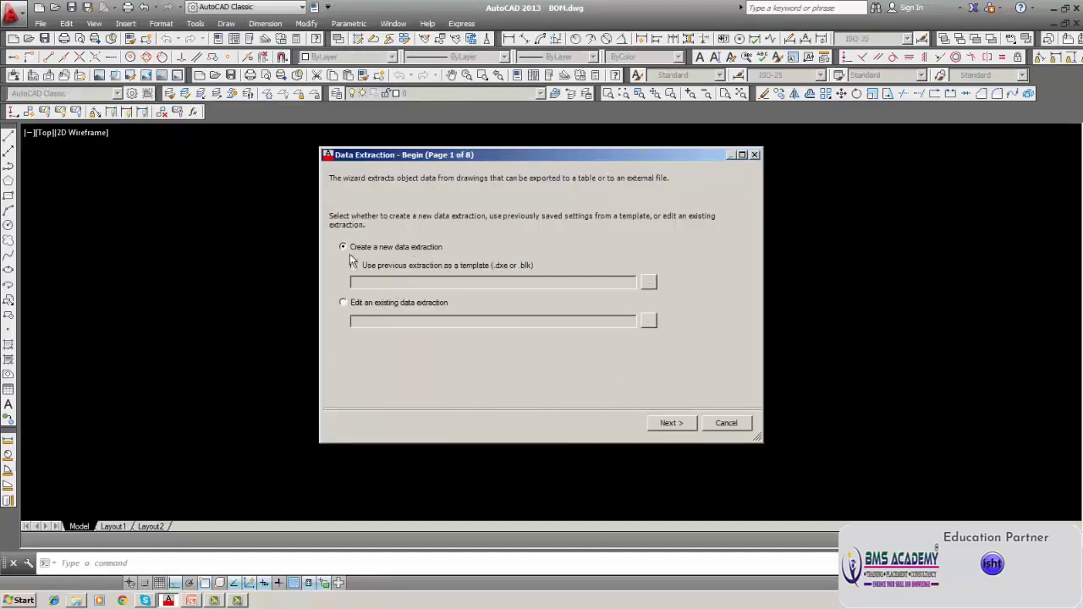
- Create a new extraction saved as BOM.dxe, replacing the existing file
left_click(687, 423)
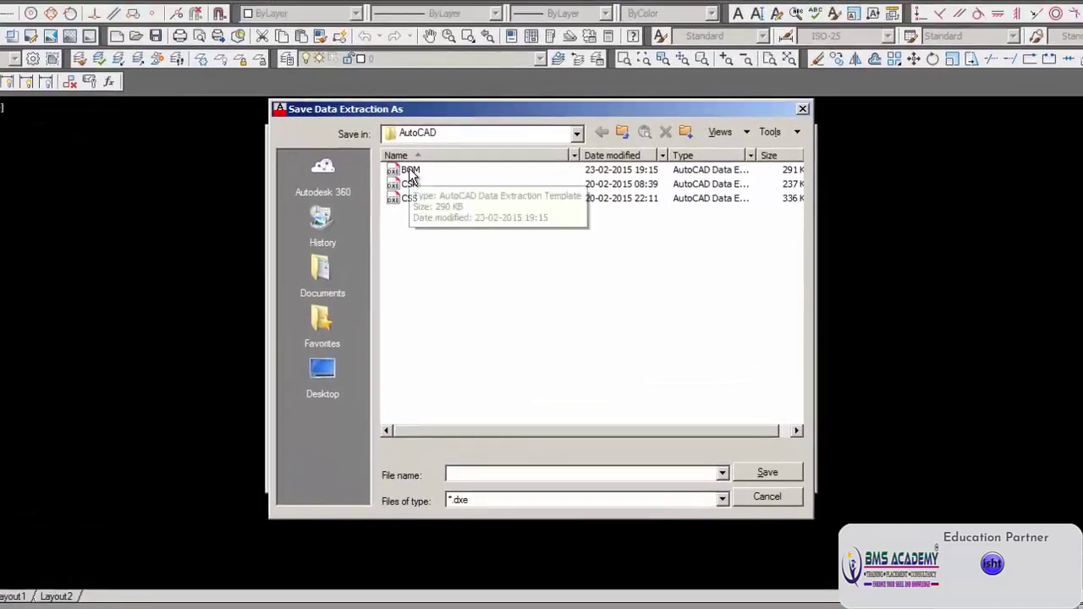
left_click(435, 184)
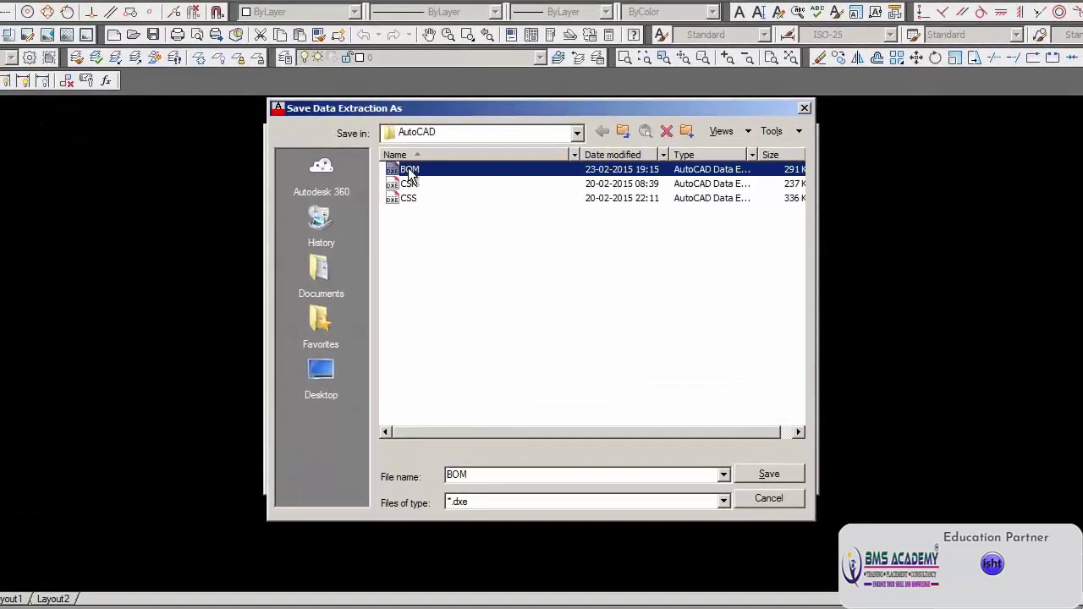
left_click(744, 478)
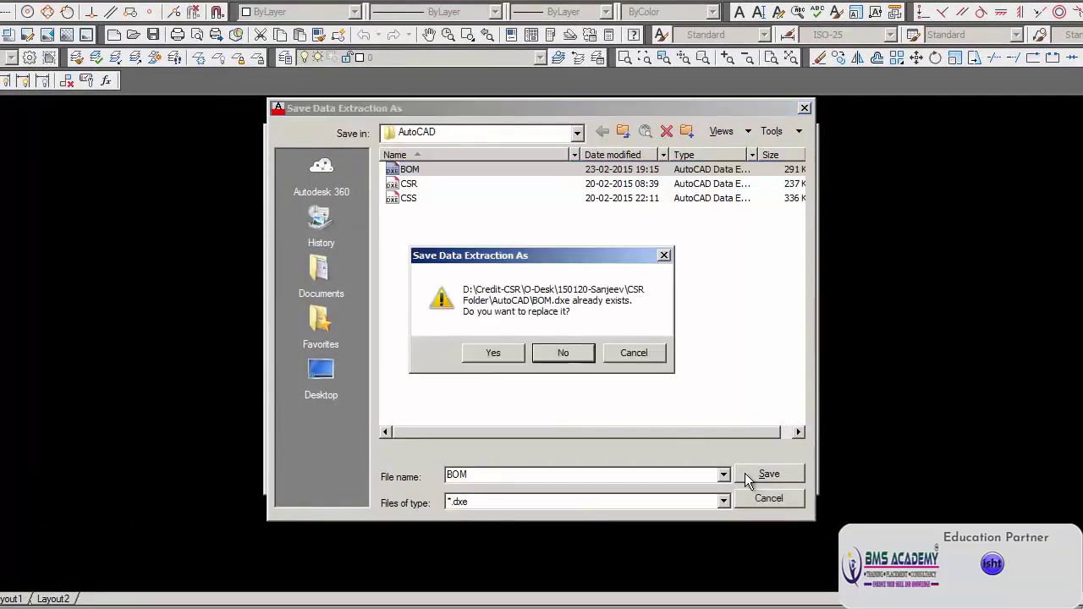
left_click(512, 354)
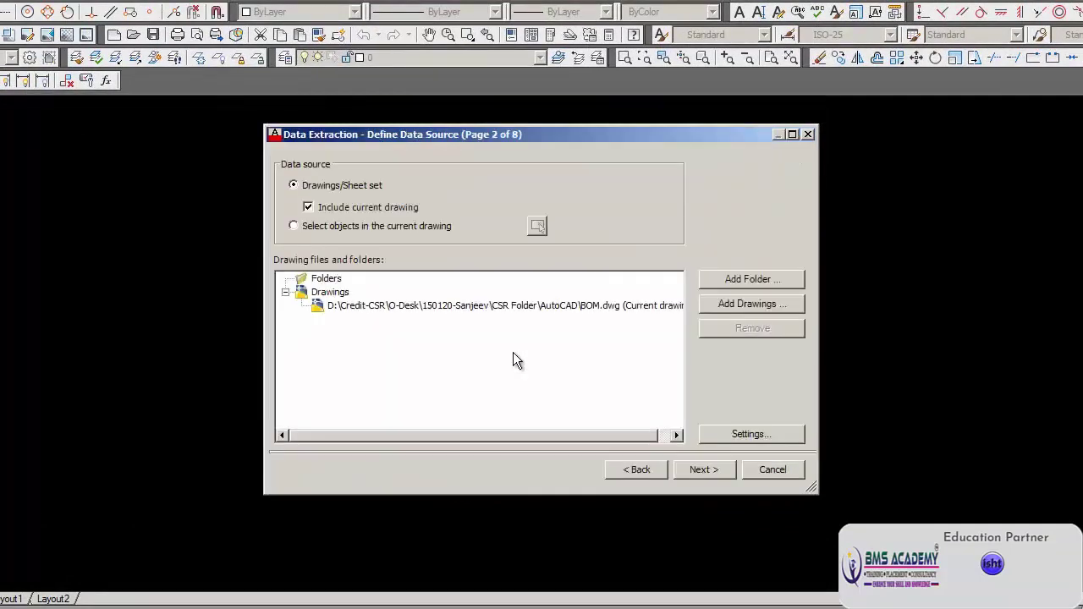
- Source data from the current drawing by window-selecting (W) the entire circuit
left_click(293, 227)
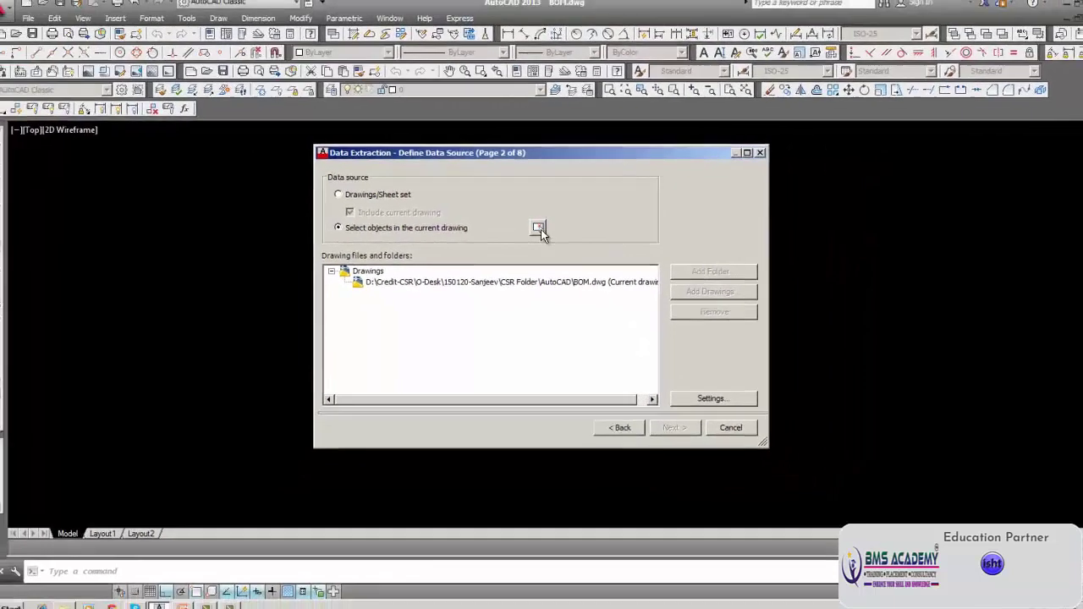
left_click(537, 226)
type("w")
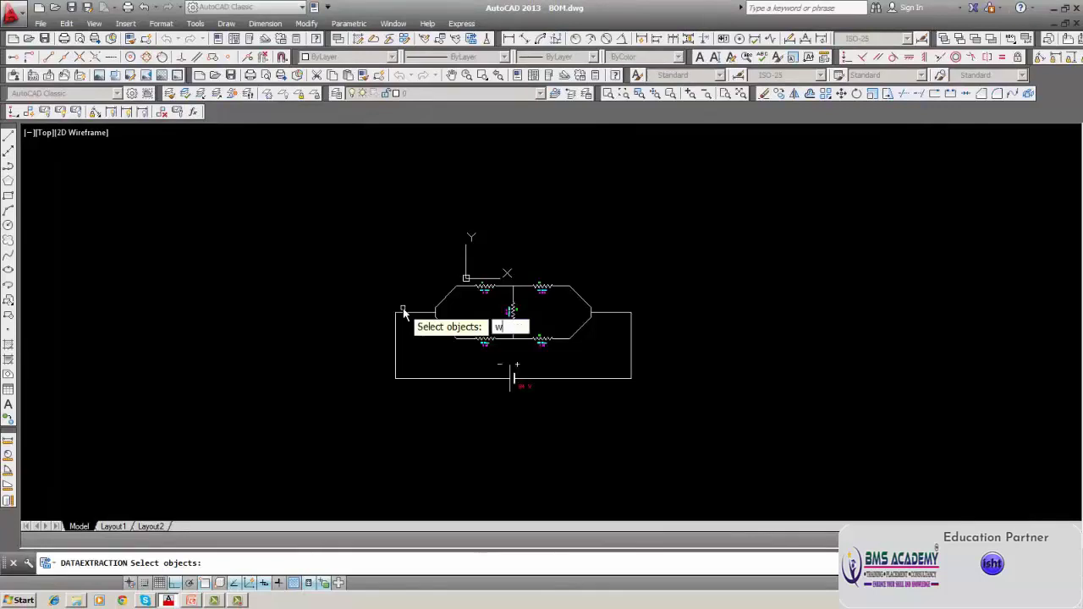
key("Return")
left_click(350, 259)
left_click(639, 399)
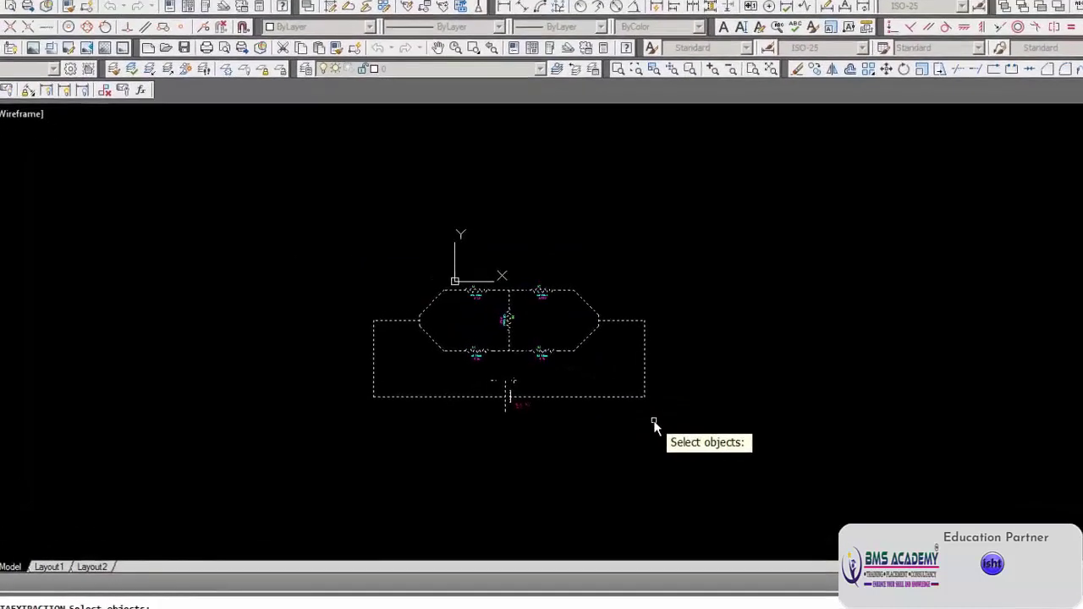
key("Return")
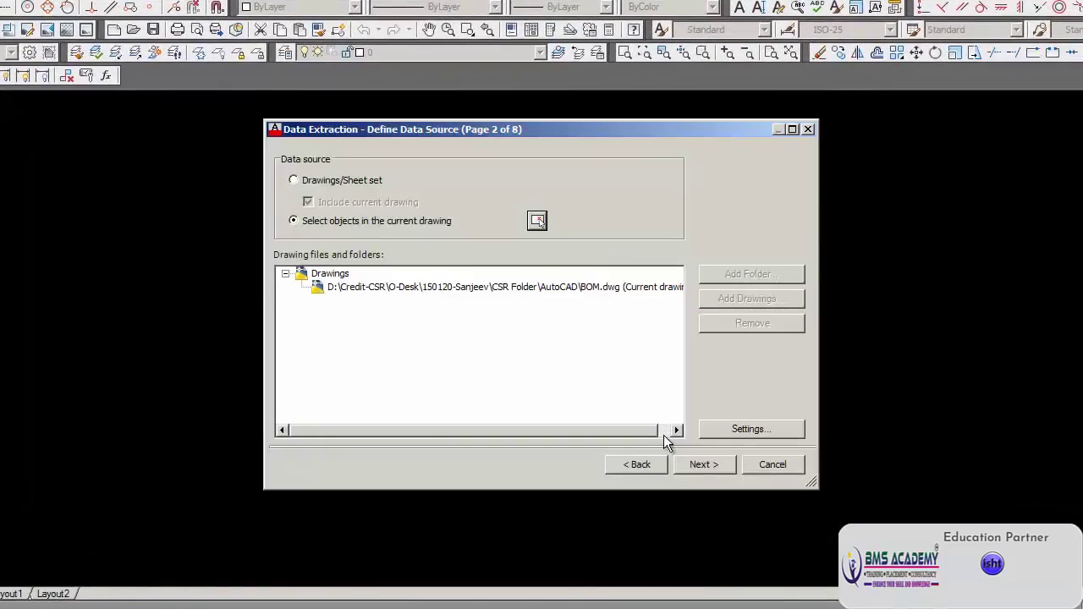
- In extraction settings, turn off xref objects and use only model space objects, then continue
left_click(738, 428)
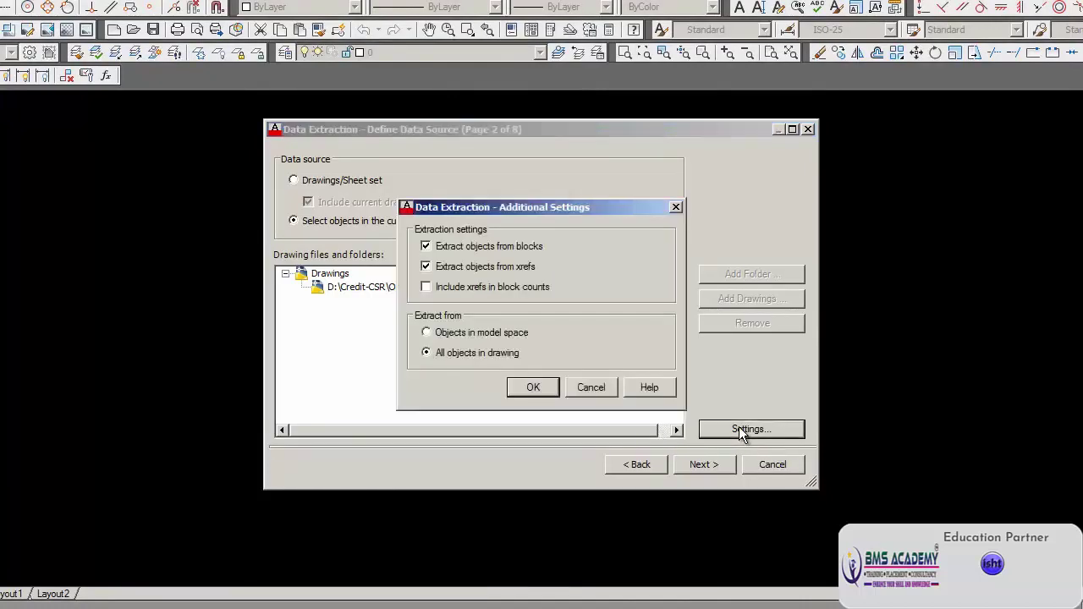
left_click(456, 268)
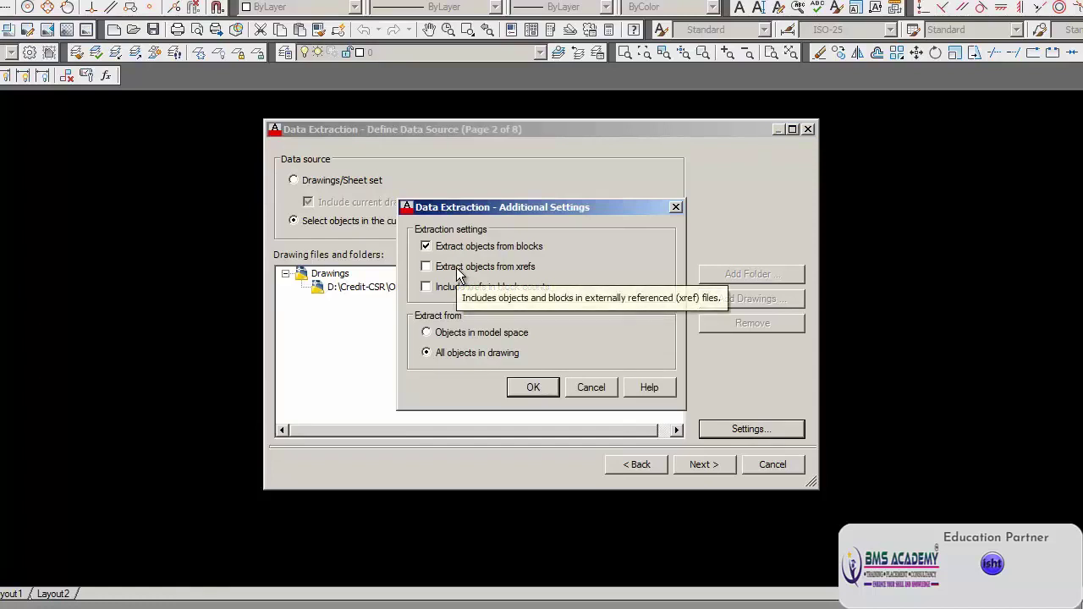
left_click(439, 337)
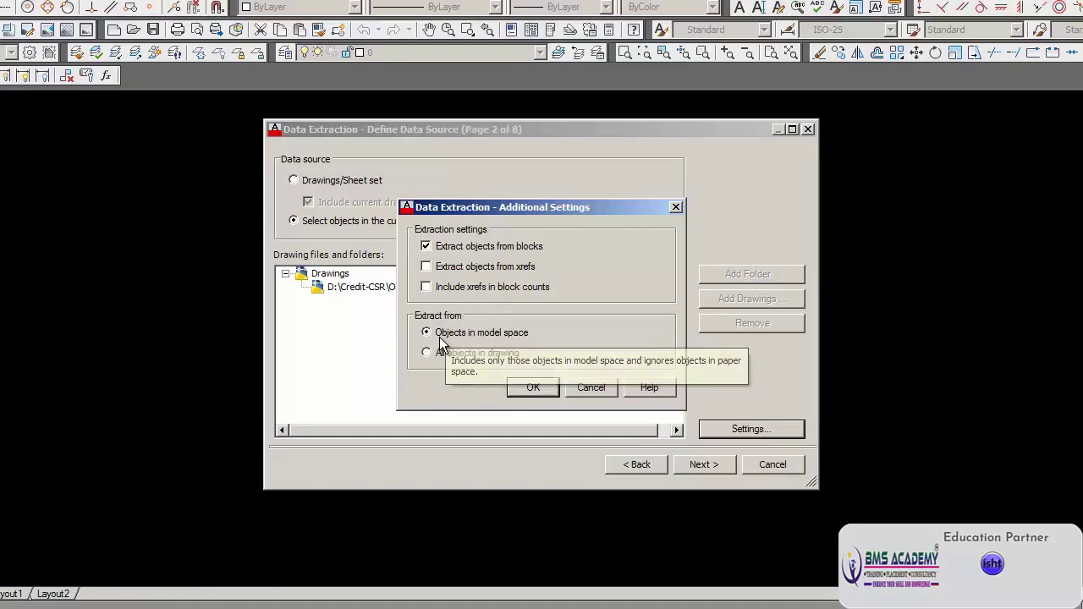
left_click(542, 391)
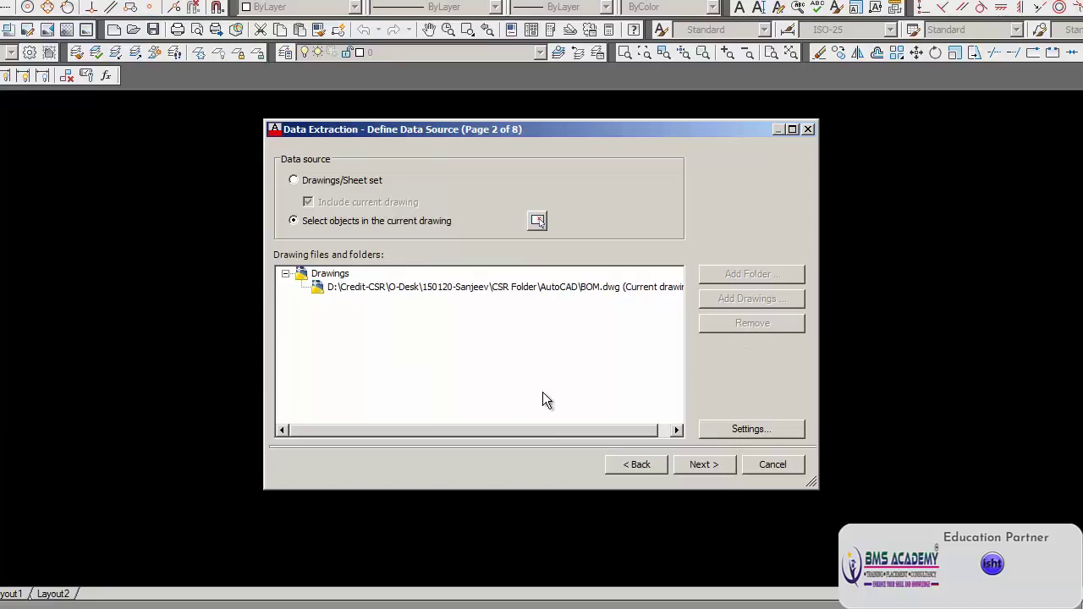
left_click(712, 468)
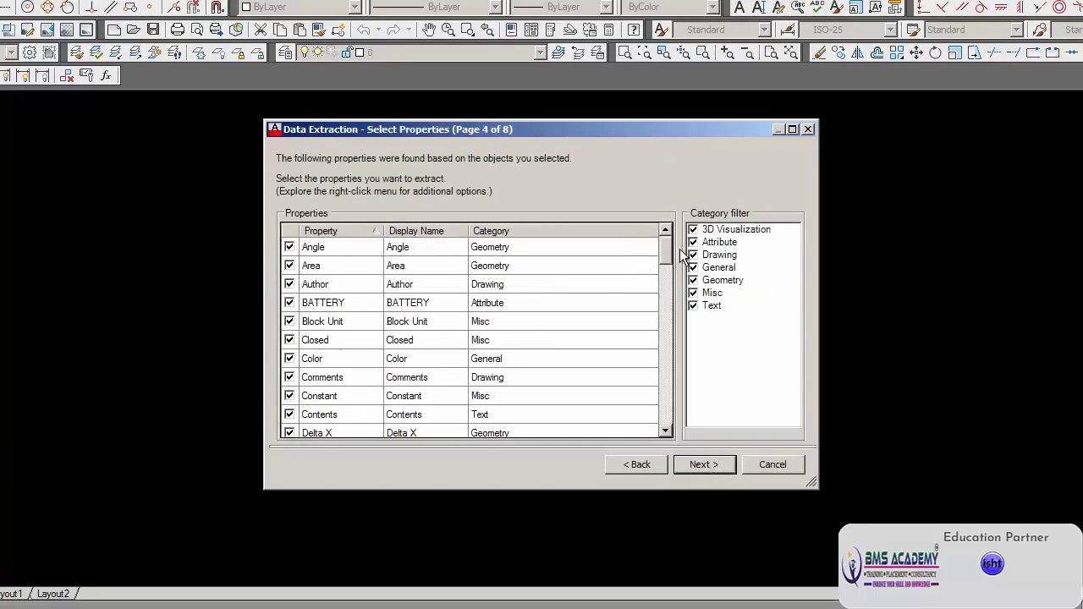
- Uncheck 3D Visualization, Drawing, General, Geometry, Misc and Text categories, keeping only Attribute
left_click(692, 230)
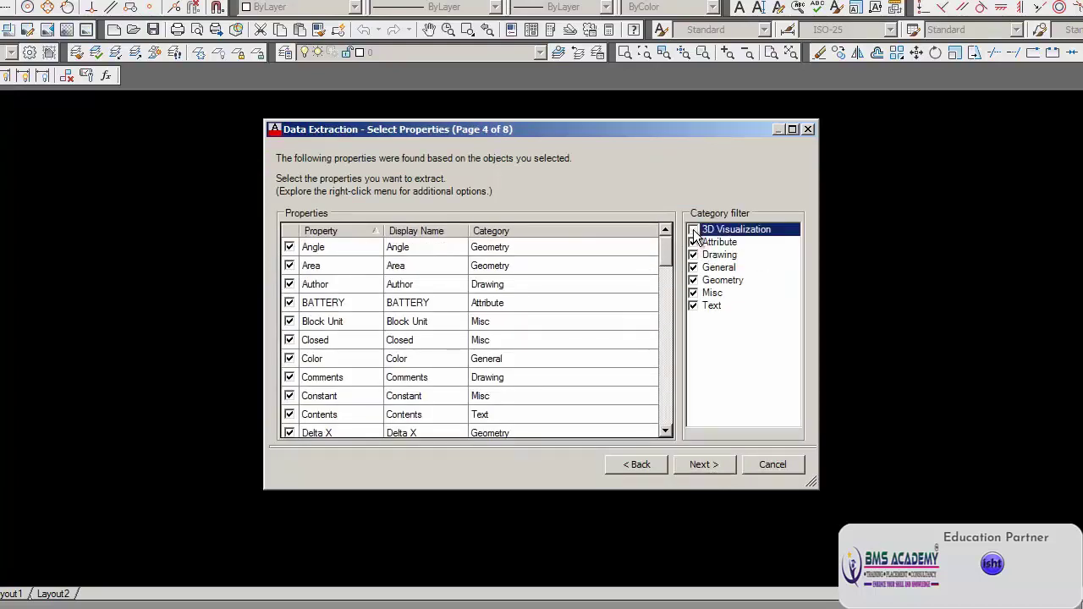
left_click(693, 255)
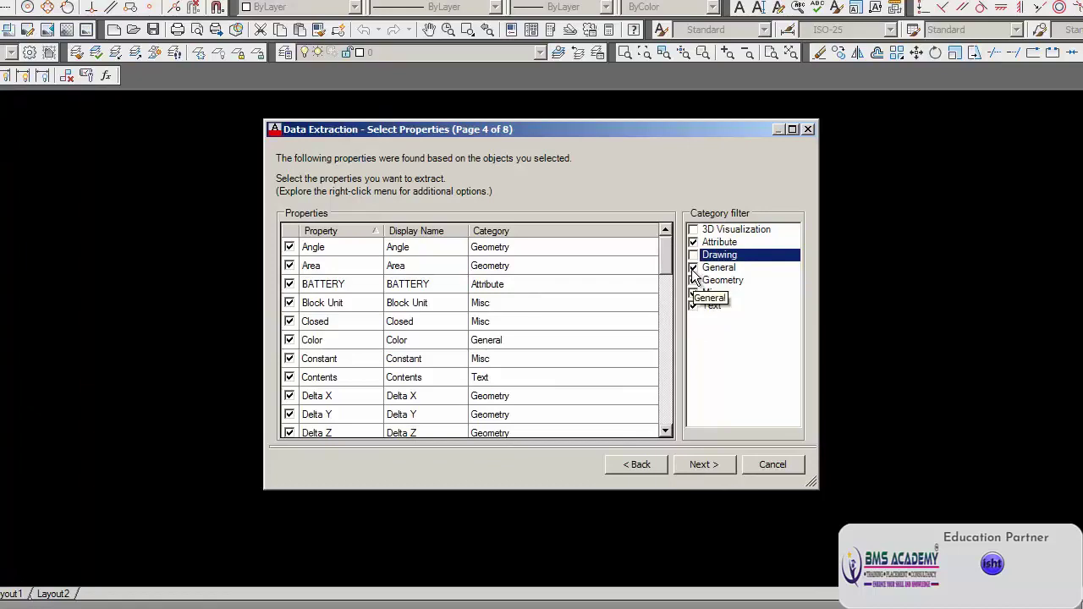
left_click(693, 268)
left_click(693, 281)
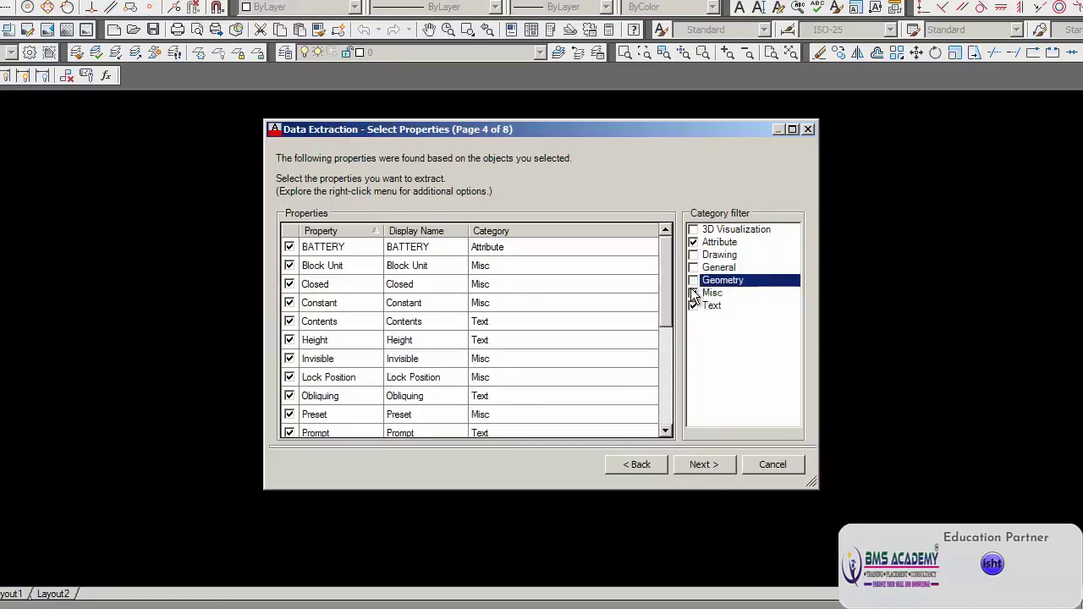
left_click(693, 293)
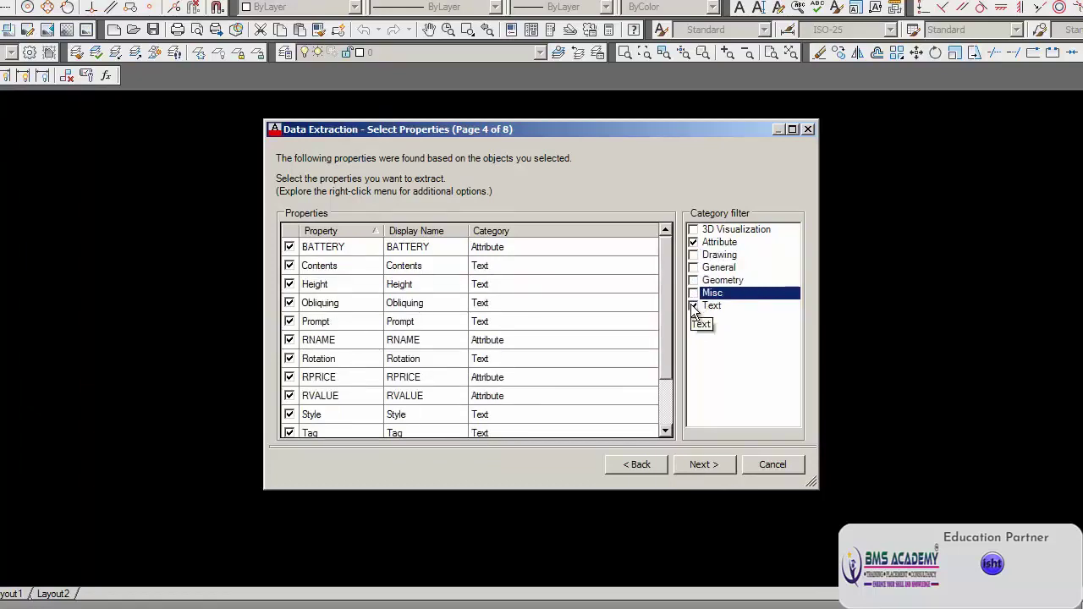
left_click(693, 307)
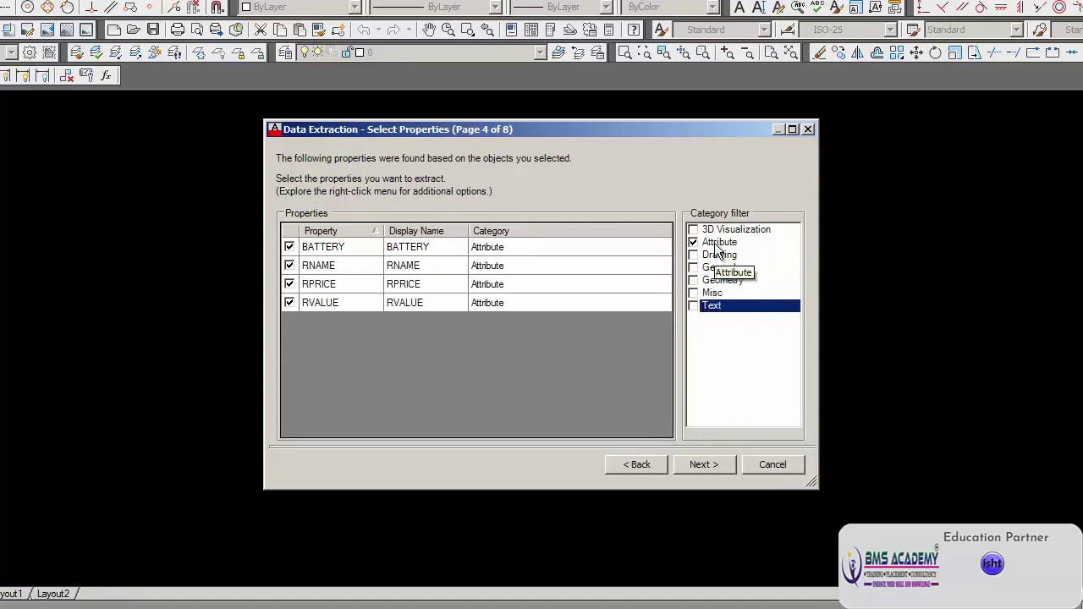
left_click(704, 465)
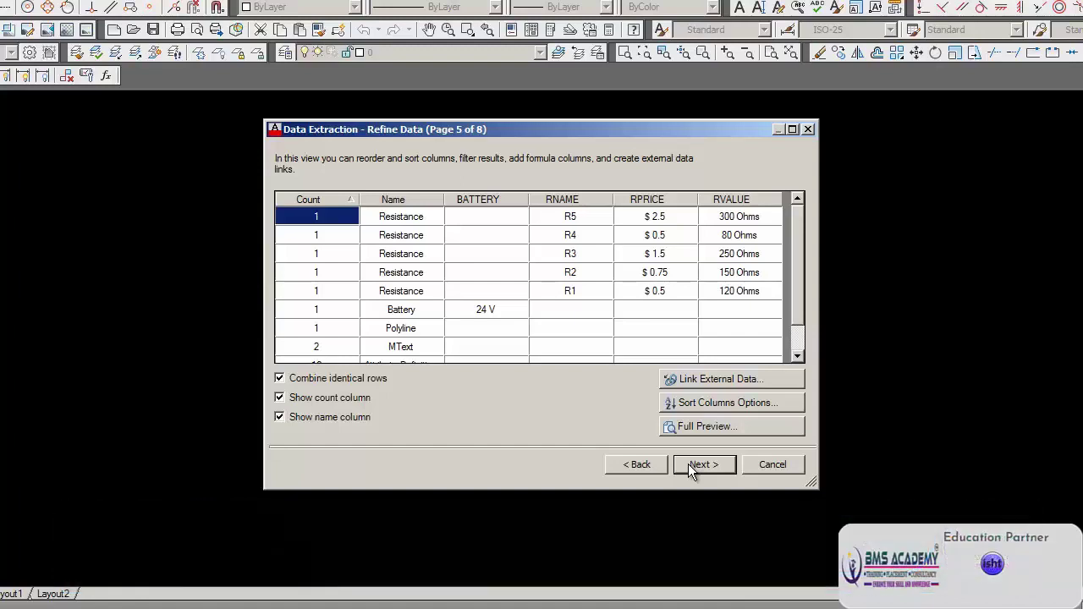
- Enable output of the extracted data to an external file
left_click(688, 463)
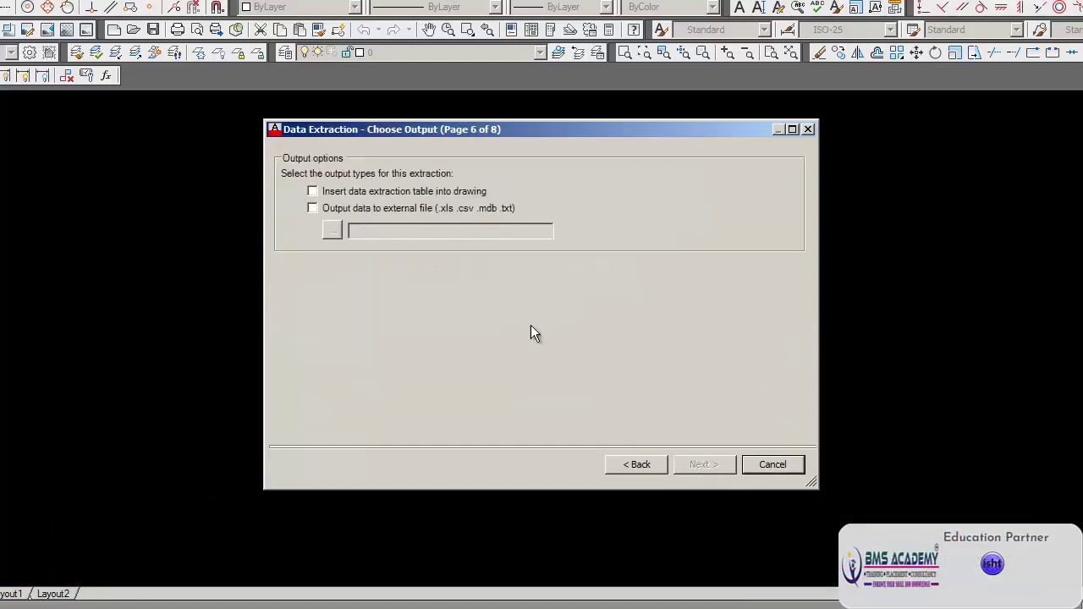
left_click(312, 208)
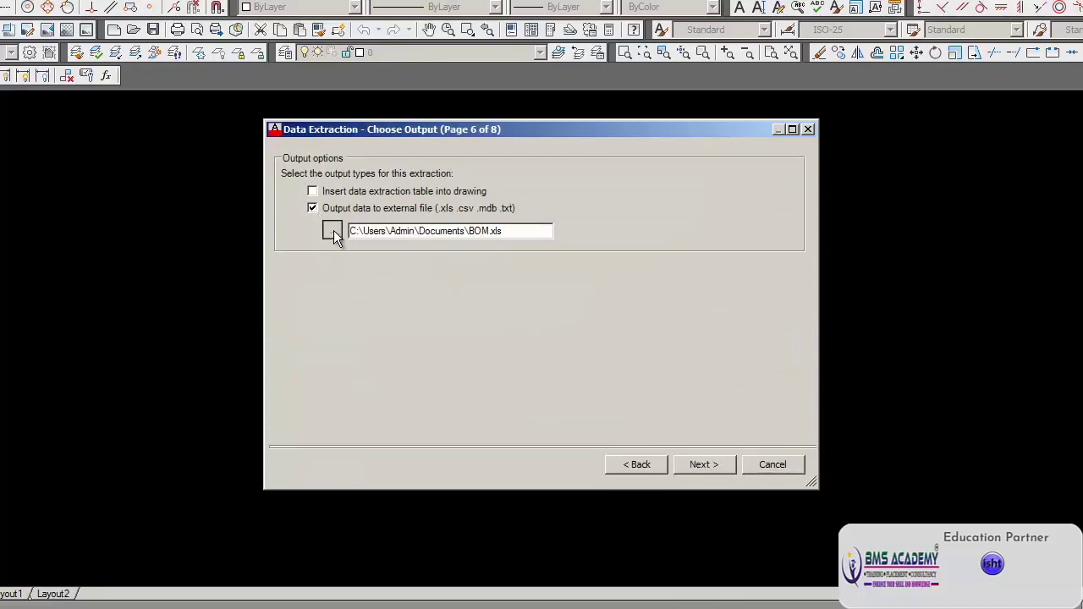
left_click(334, 231)
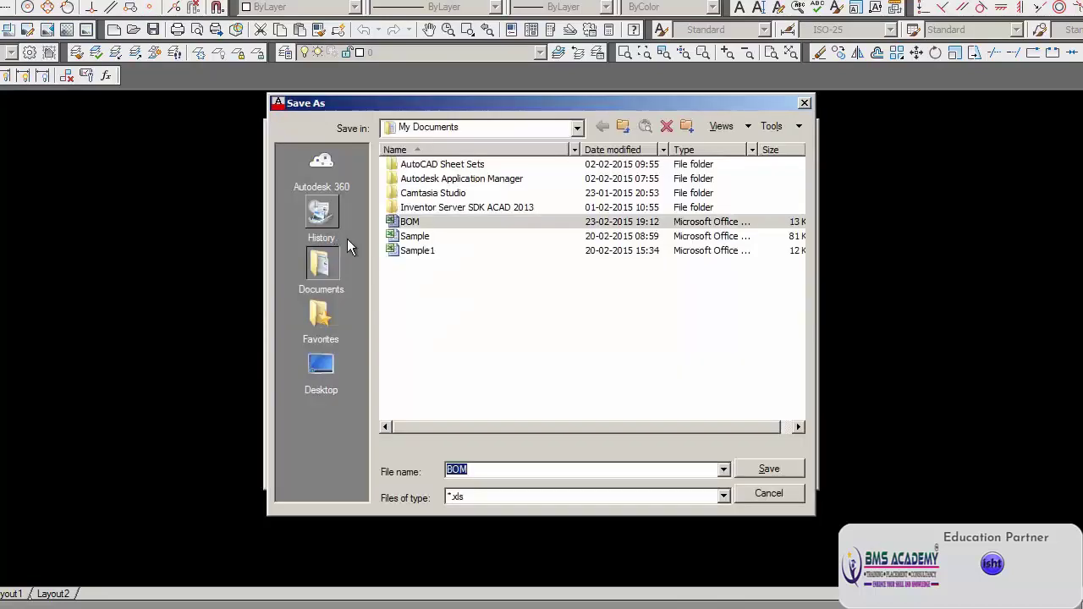
- Save the output as BOM.xls in the CSR Folder's AutoCAD folder on drive D
left_click(576, 128)
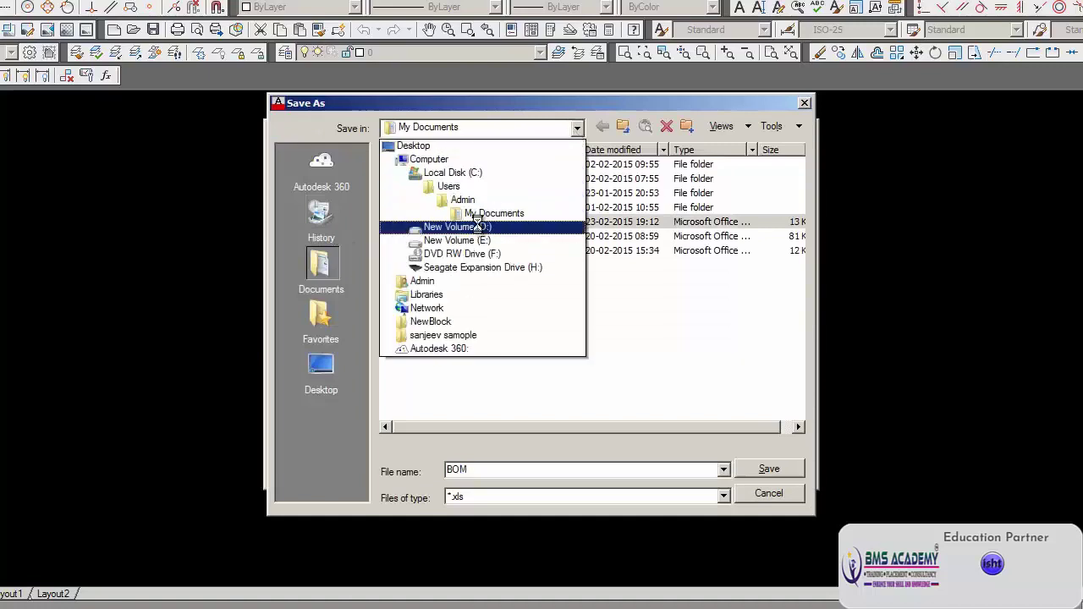
left_click(449, 226)
double_click(418, 181)
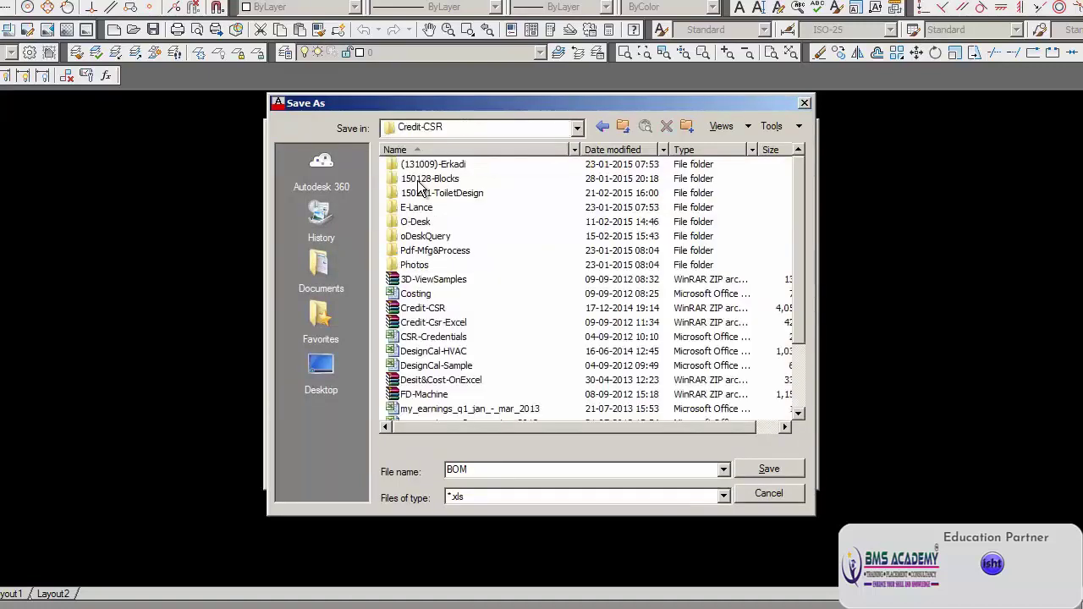
left_click(415, 223)
double_click(414, 222)
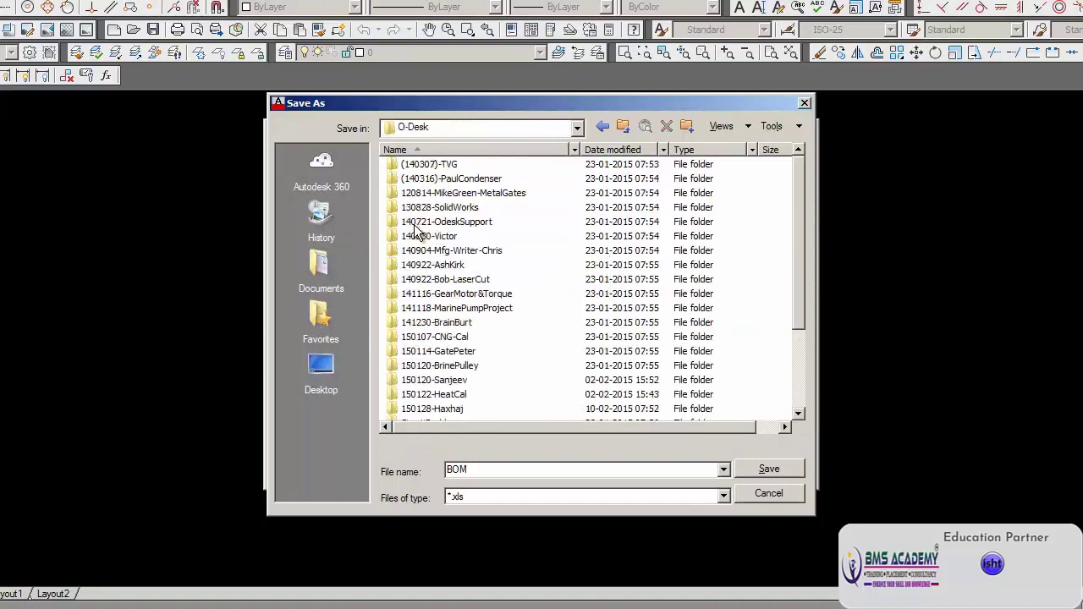
double_click(449, 380)
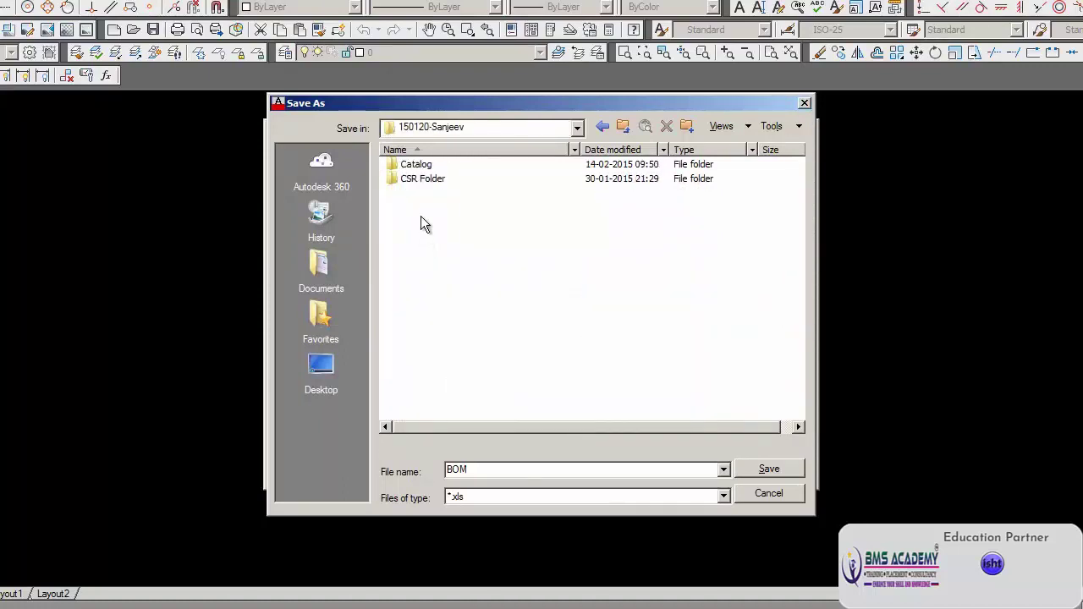
double_click(416, 177)
double_click(416, 165)
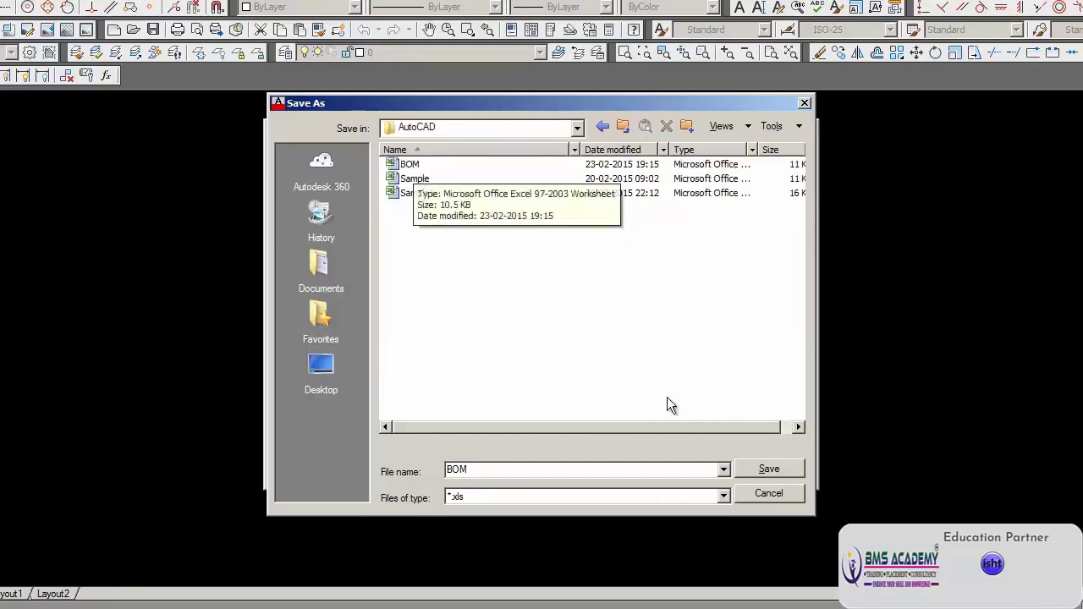
left_click(761, 470)
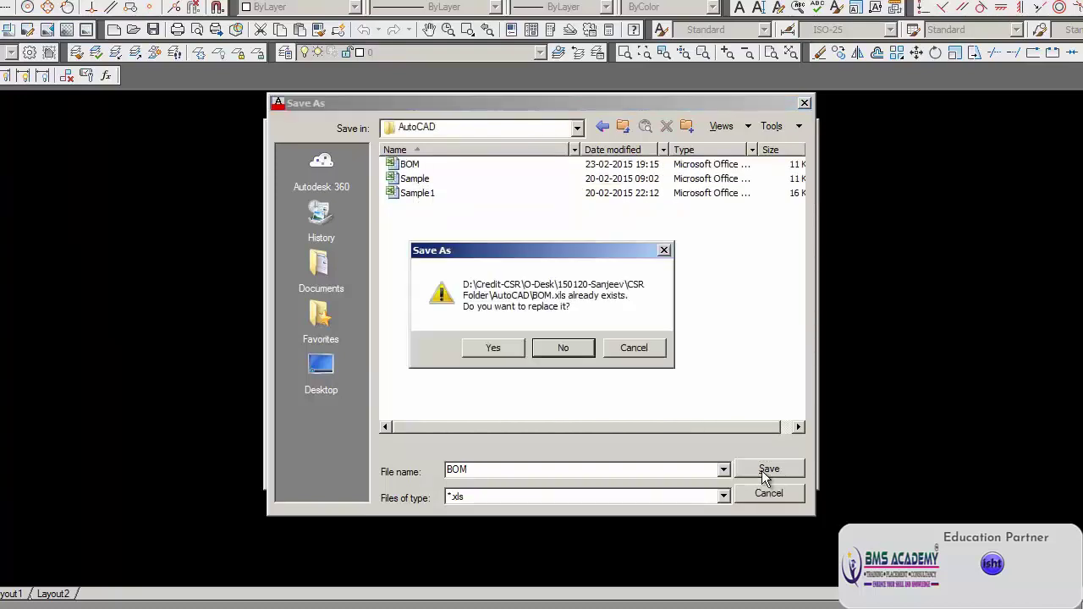
- Confirm overwriting the existing BOM.xls and complete the extraction wizard
left_click(490, 349)
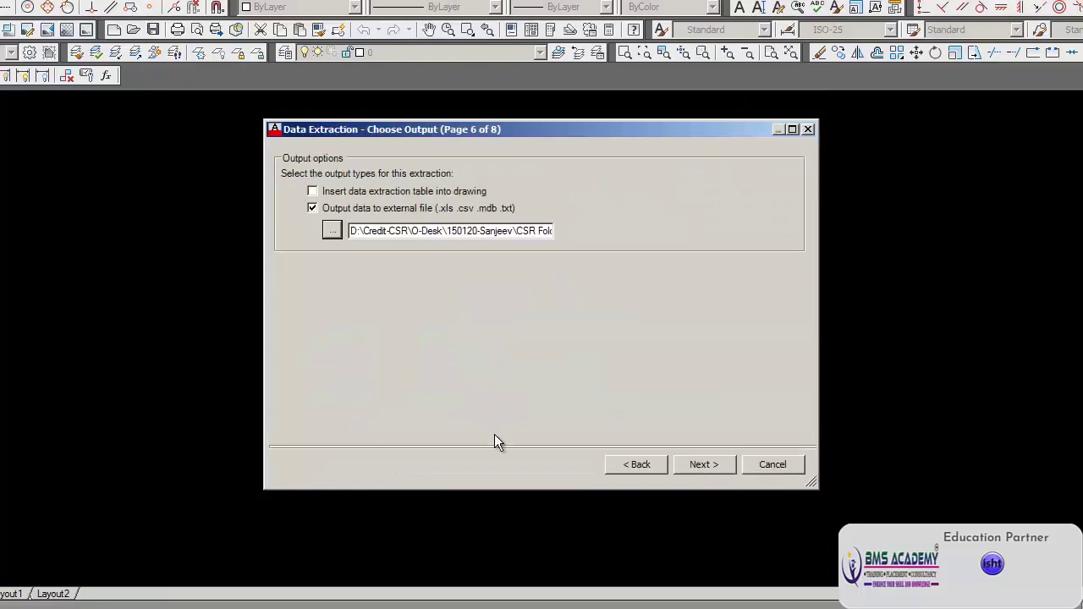
left_click(701, 467)
left_click(701, 467)
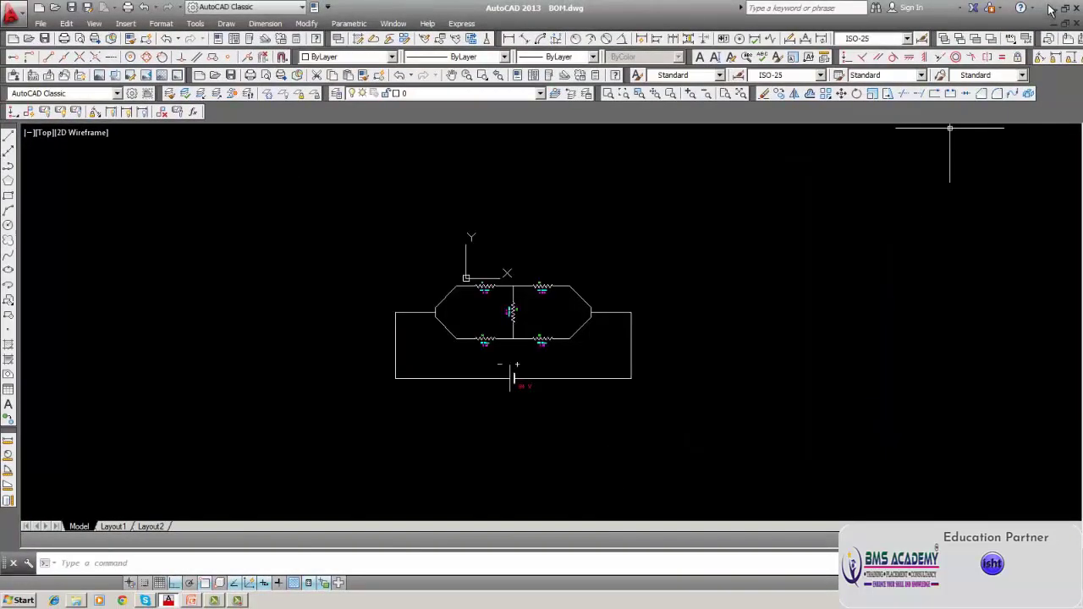
- Launch Microsoft Excel from the Start menu and bring up the Open dialog
key("super+d")
left_click(24, 600)
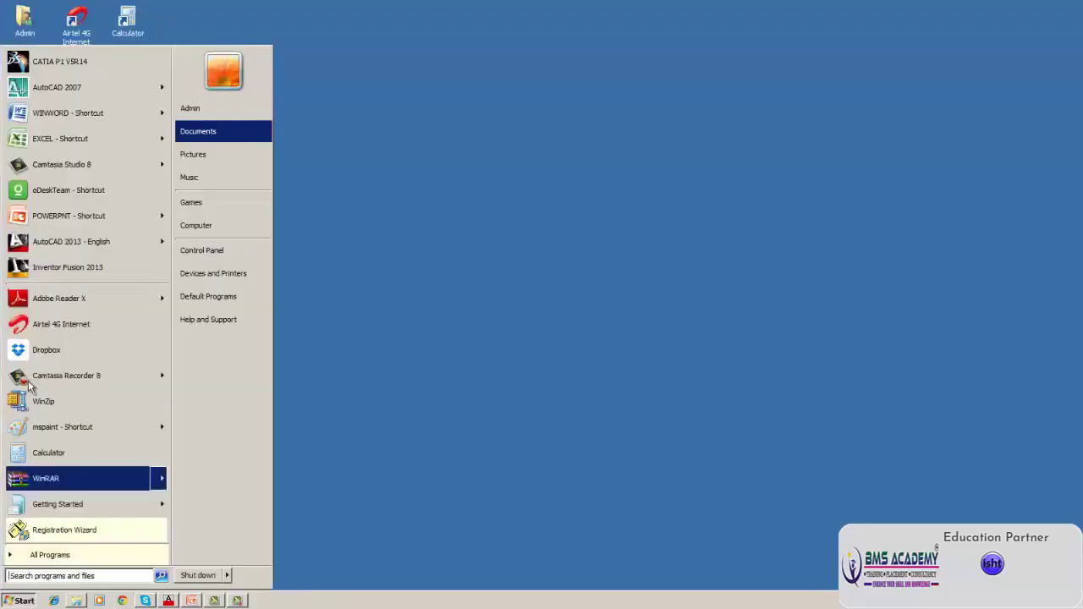
left_click(38, 140)
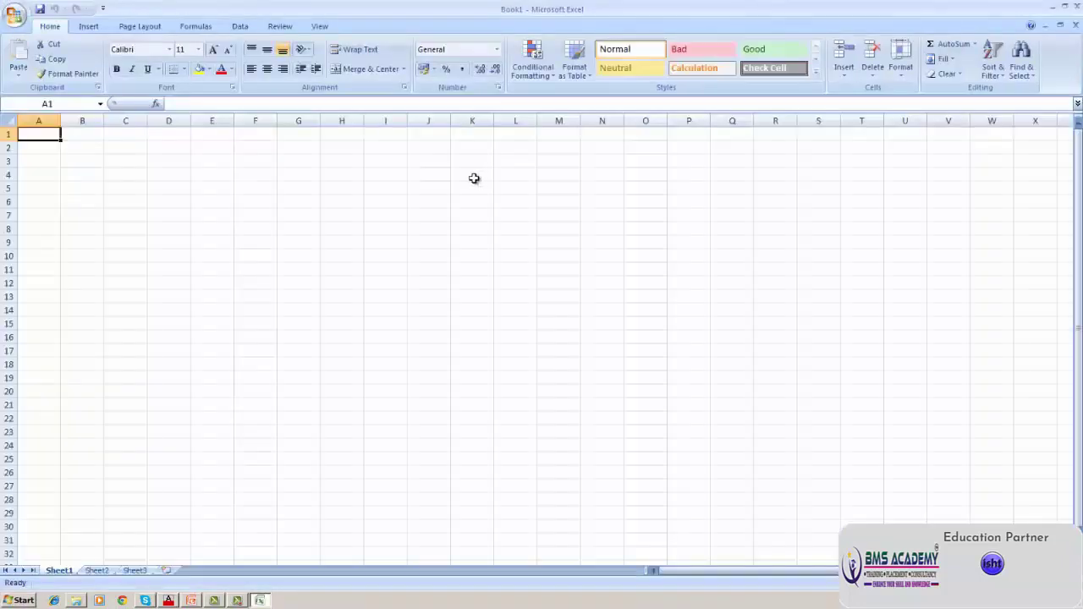
left_click(15, 15)
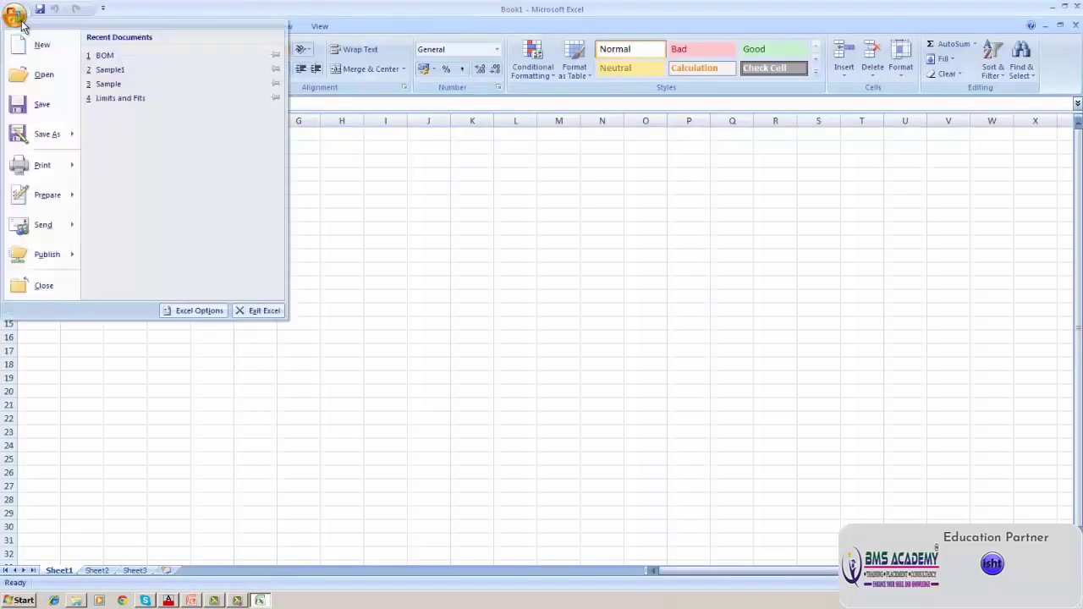
left_click(38, 75)
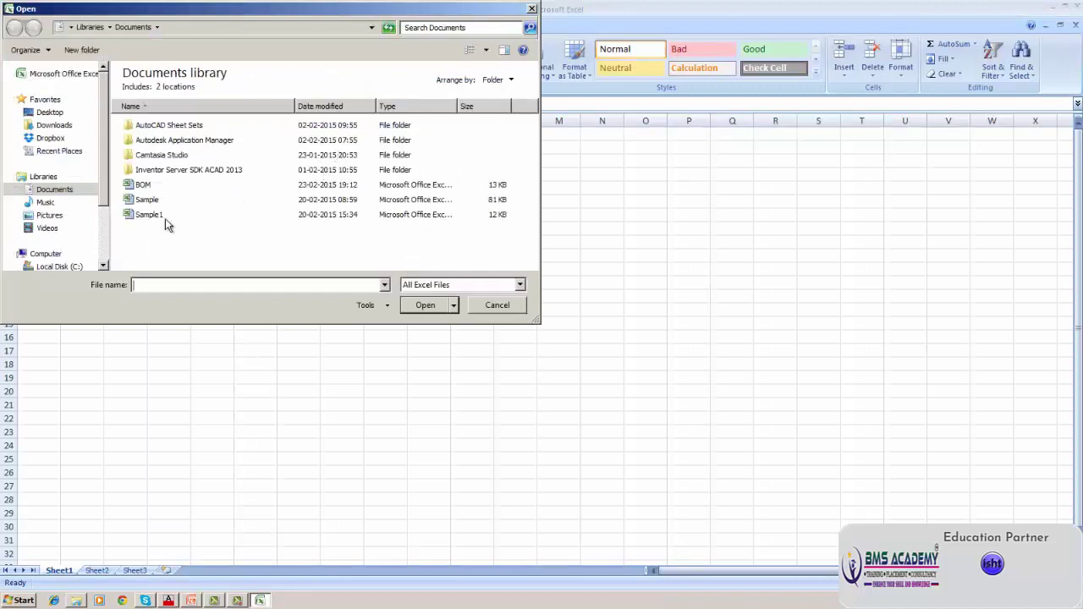
- Browse through Credit-CSR, O-Desk and the project folder to CSR Folder\AutoCAD and open BOM
scroll(102, 230, "down", 1)
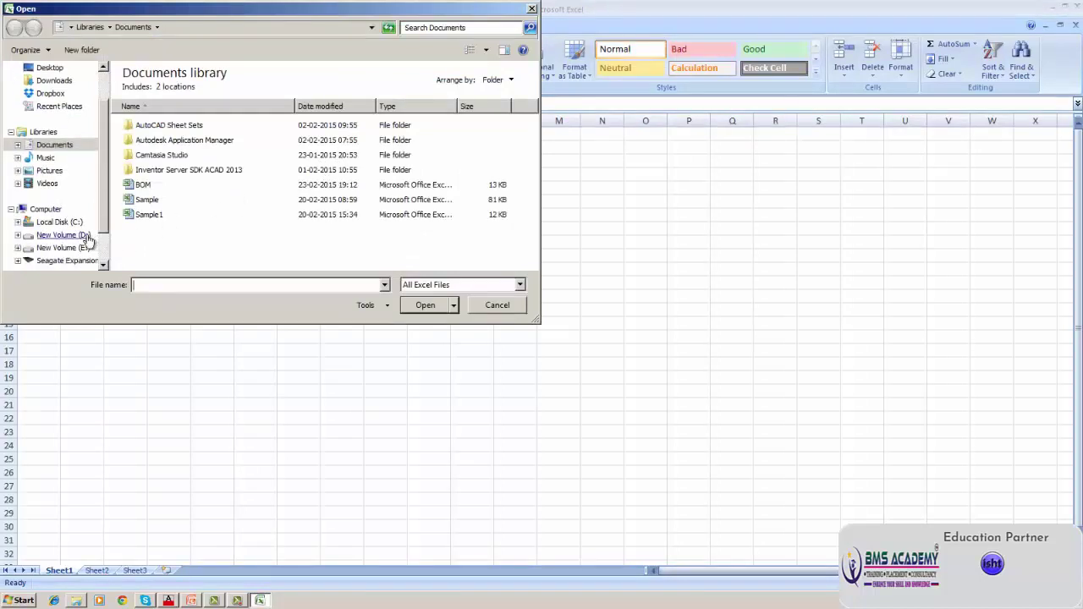
left_click(85, 237)
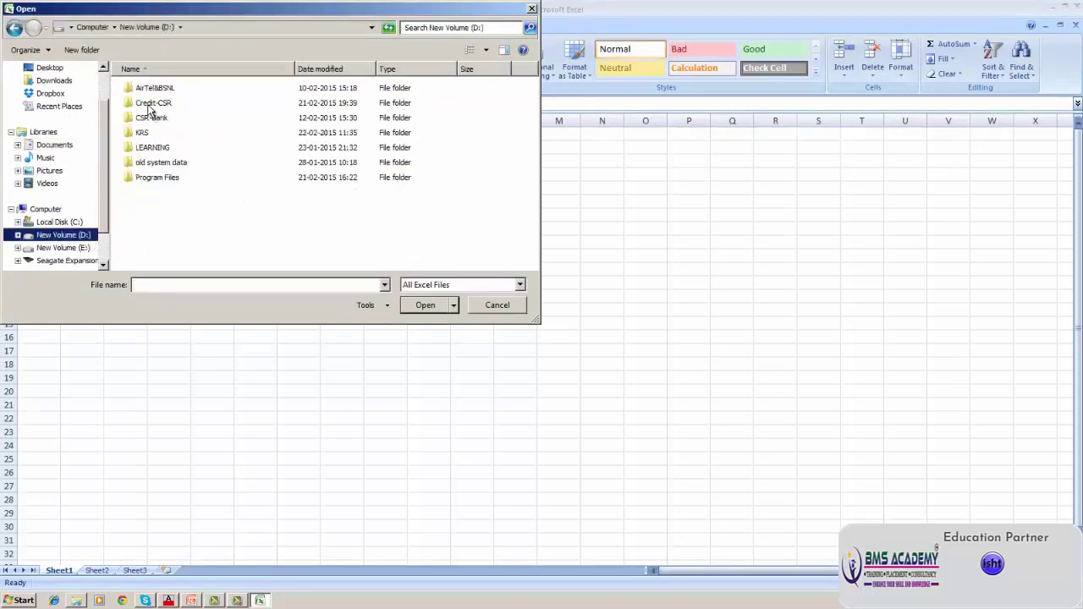
double_click(152, 105)
double_click(150, 149)
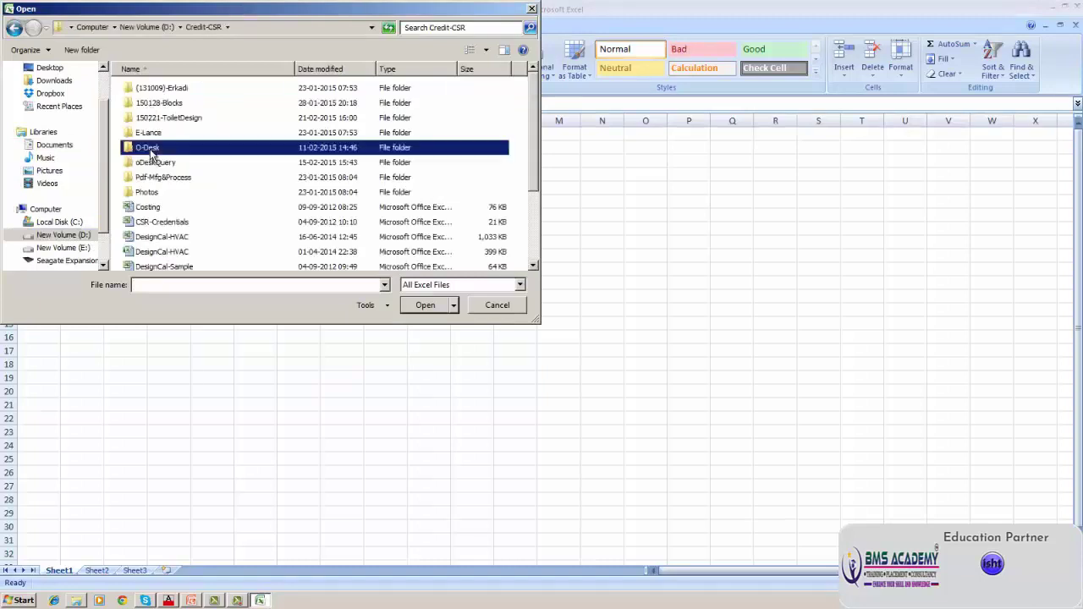
scroll(530, 137, "down", 1)
scroll(532, 148, "down", 3)
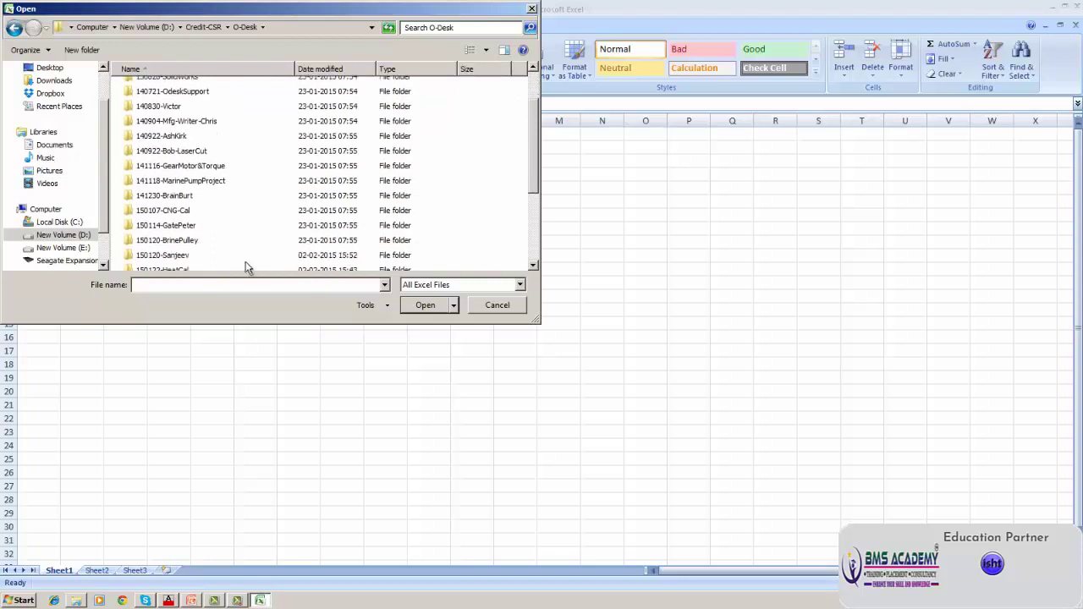
double_click(163, 256)
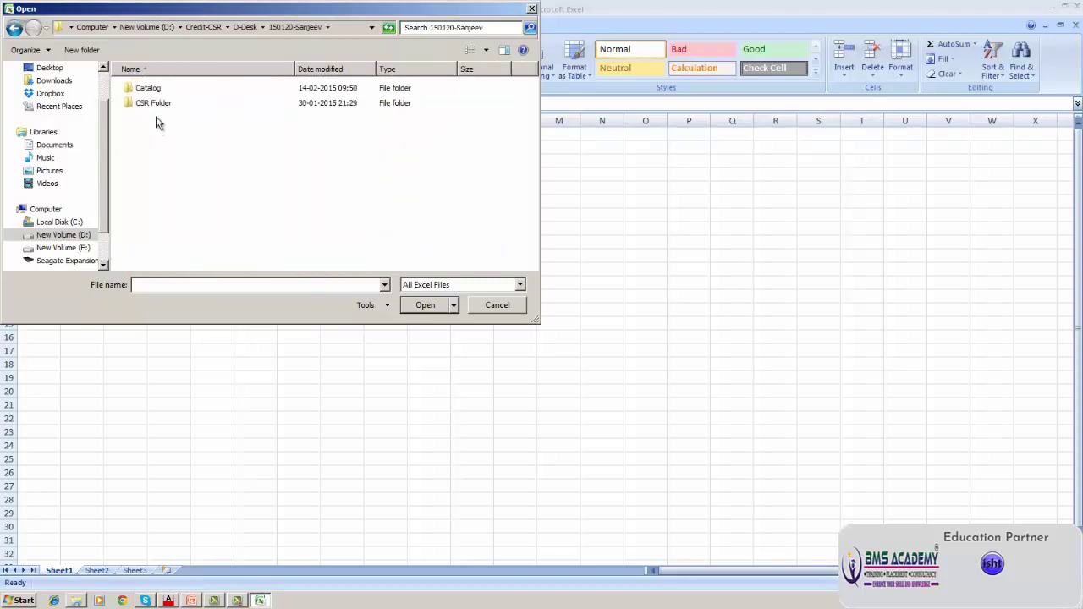
double_click(156, 104)
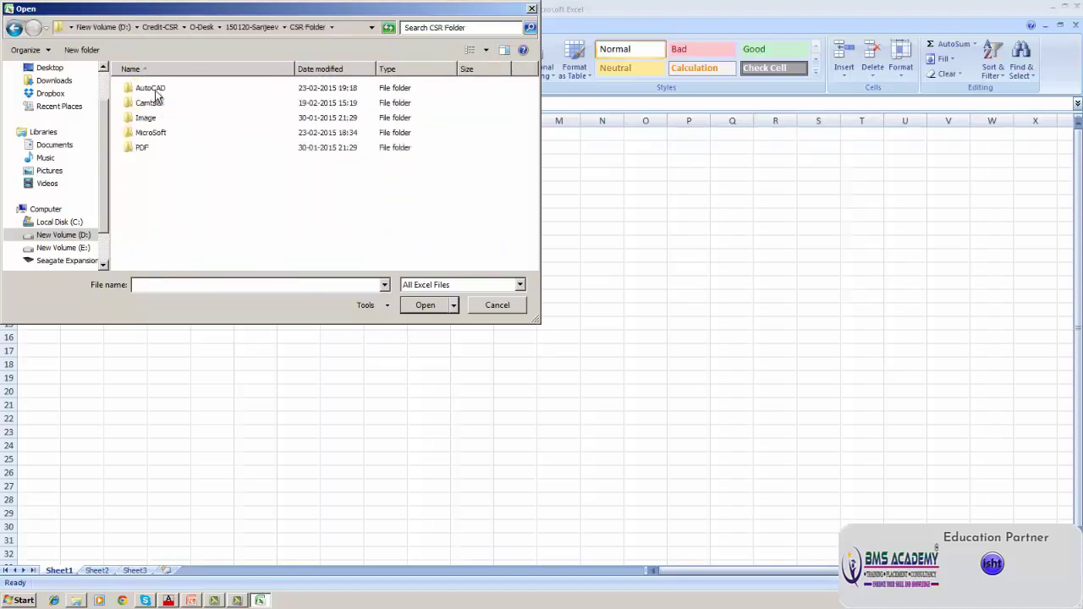
double_click(152, 89)
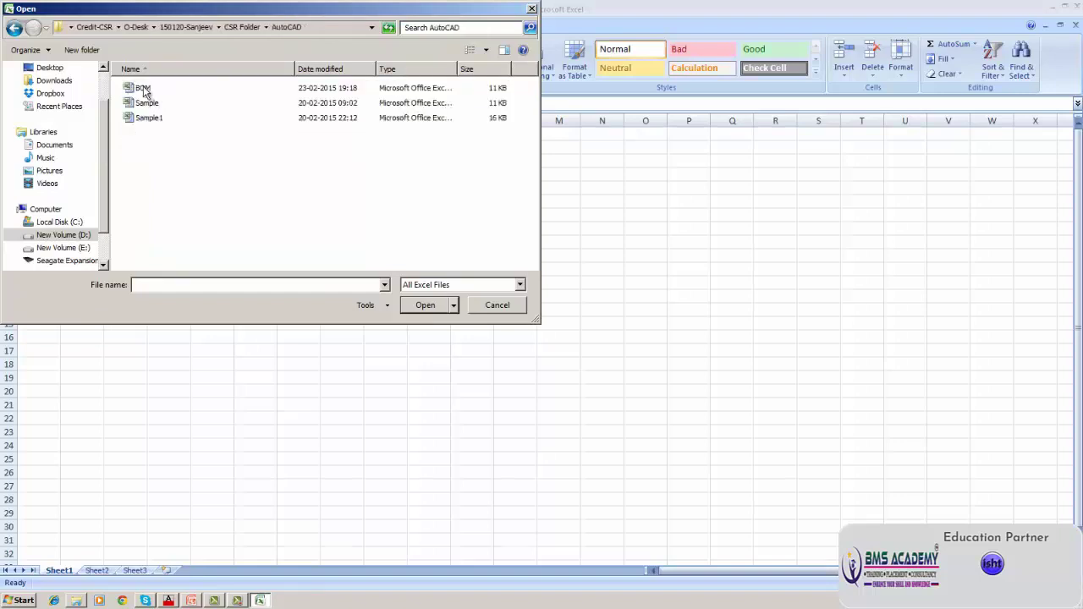
left_click(144, 90)
left_click(425, 306)
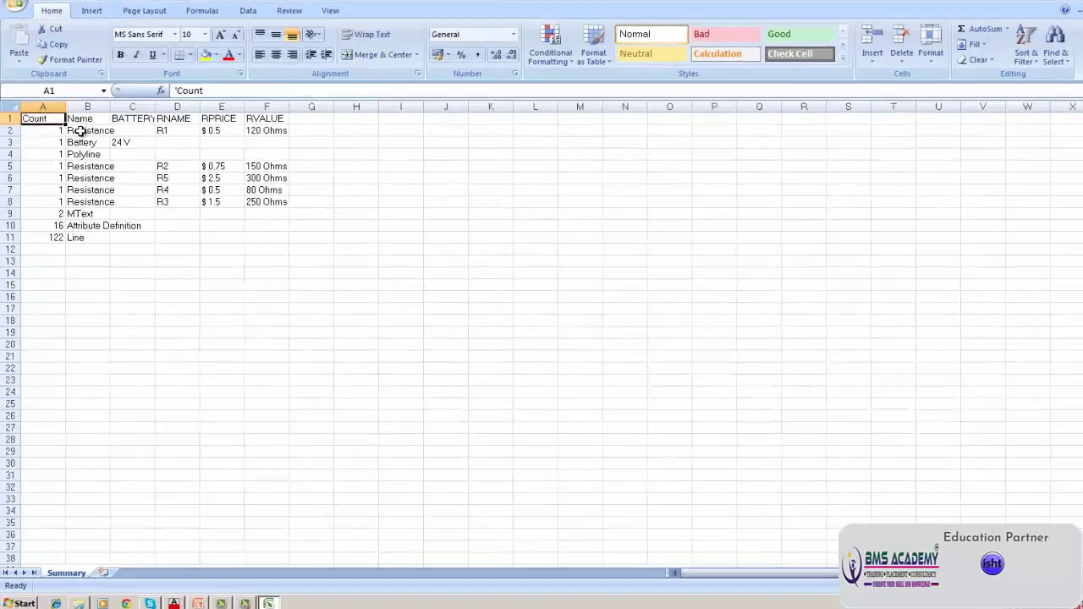
- Check the BOM's Resistance, Battery, Polyline and Line entries, resistor R2 and its $ 2.5 price, then return to PowerPoint
left_click(76, 129)
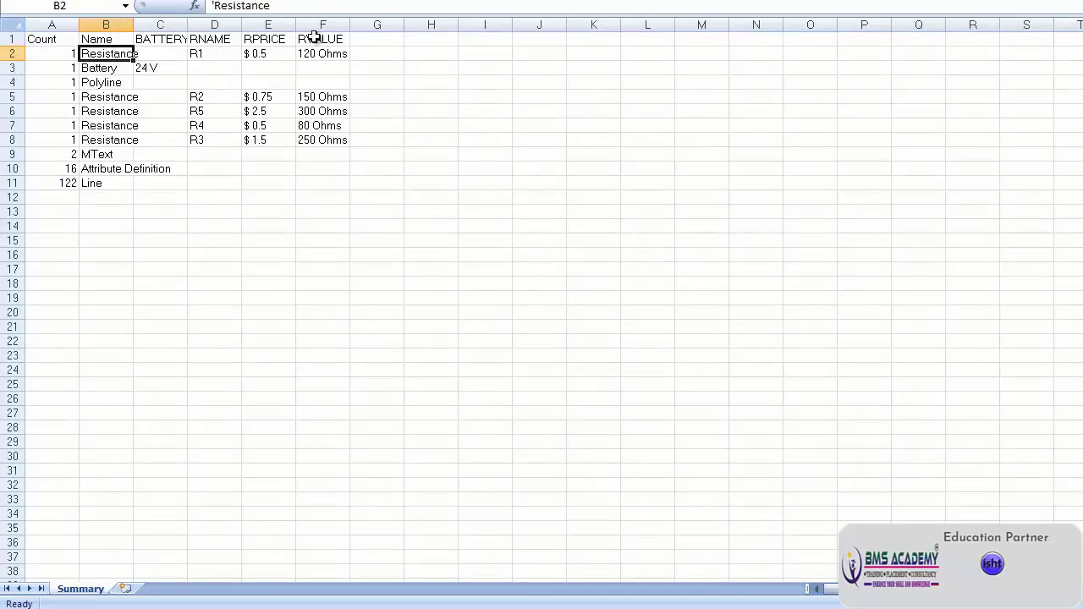
left_click(115, 70)
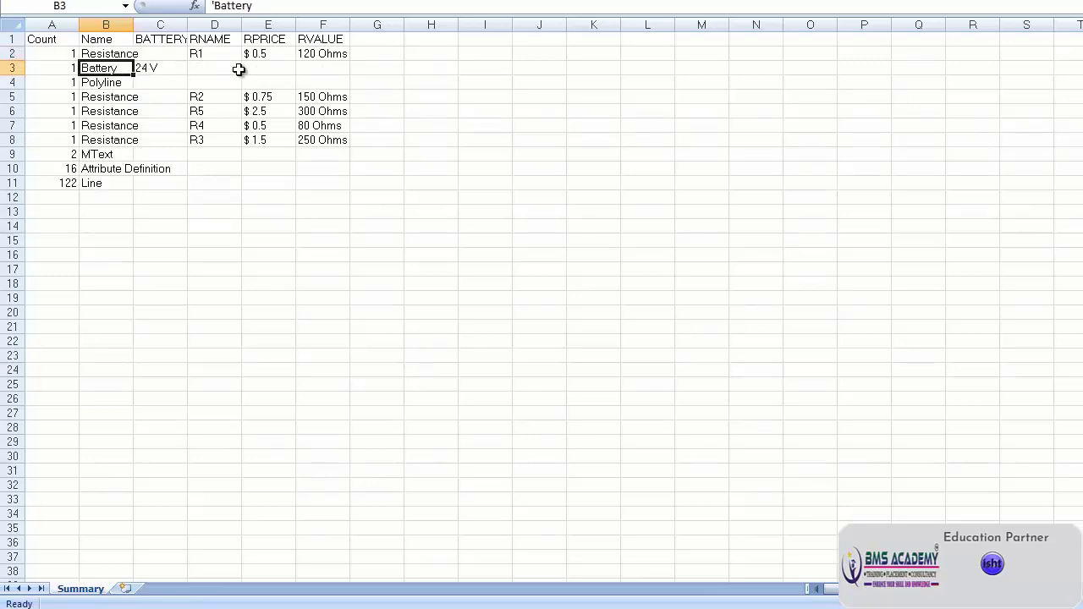
left_click(93, 82)
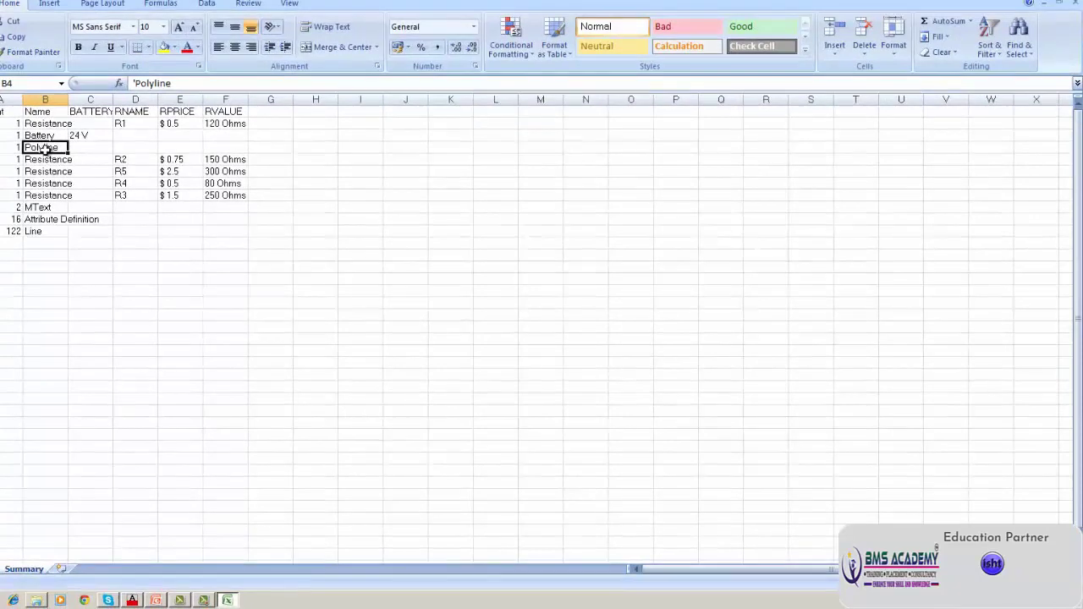
key("ctrl+Down")
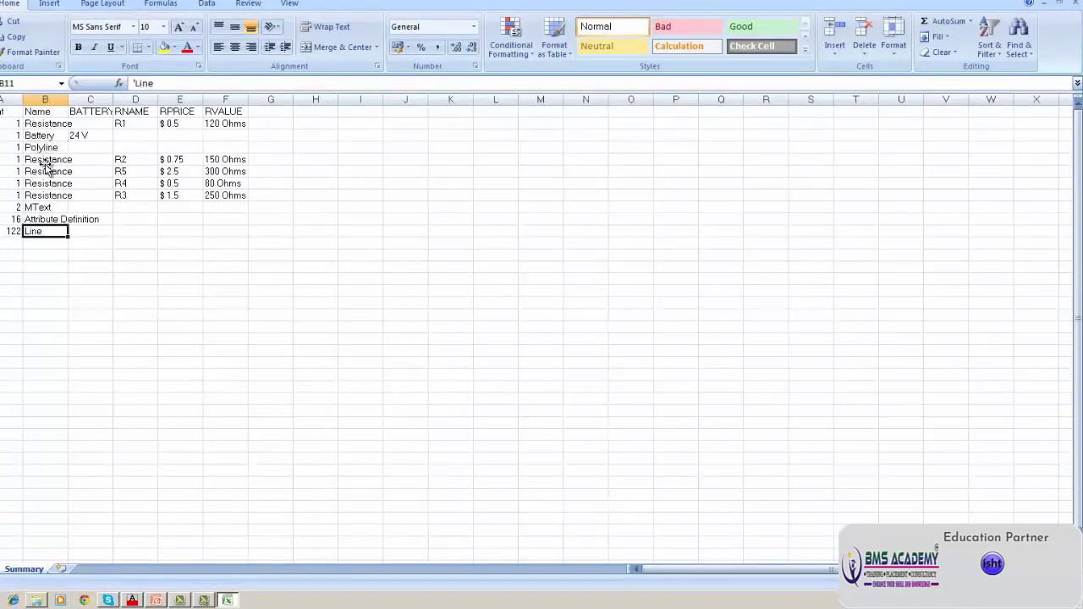
left_click(121, 160)
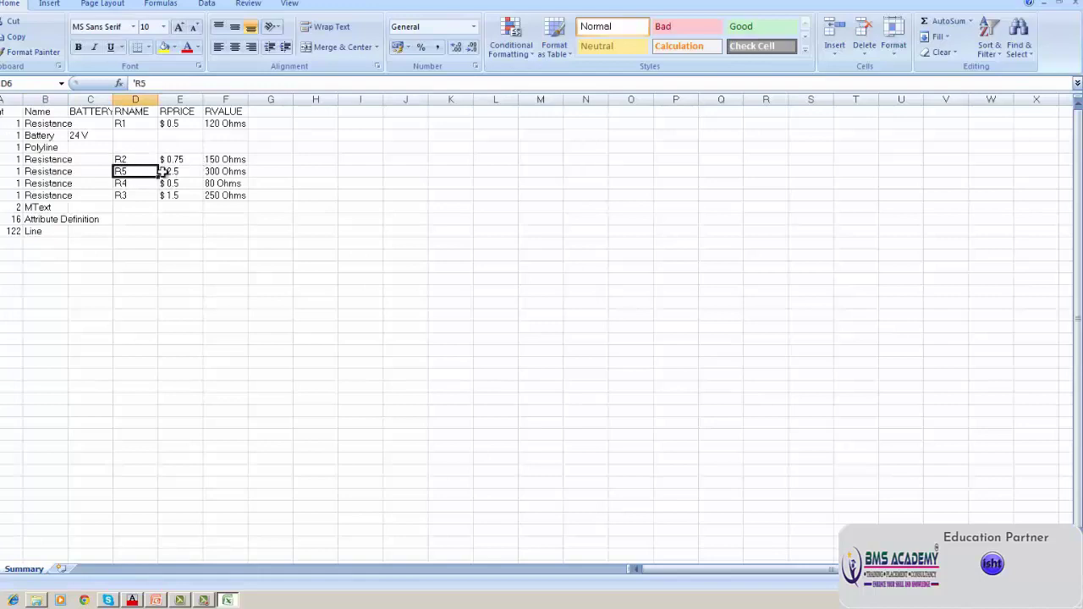
left_click(169, 172)
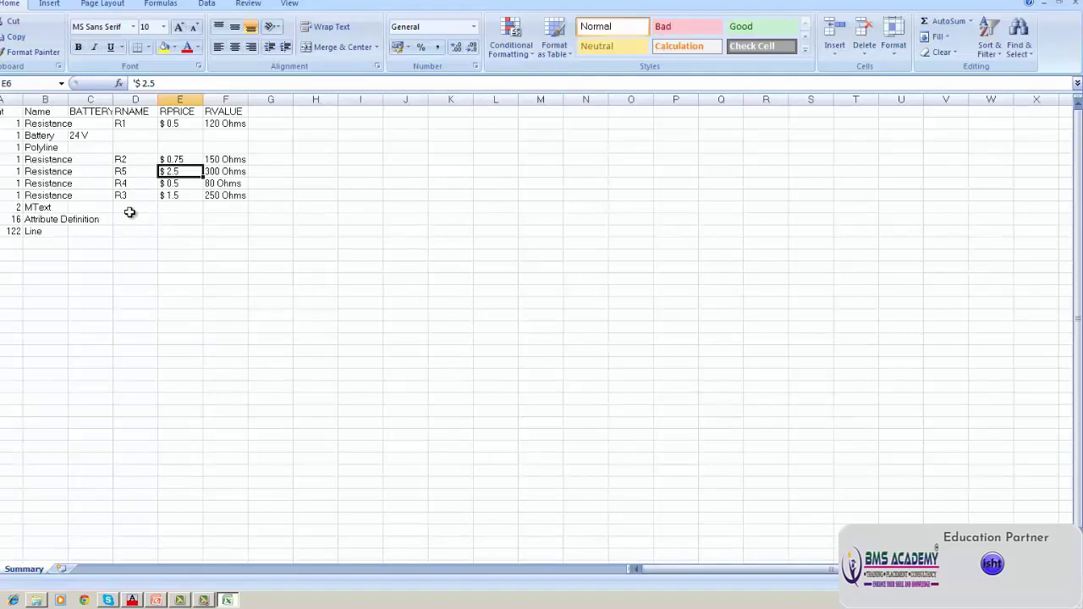
left_click(157, 600)
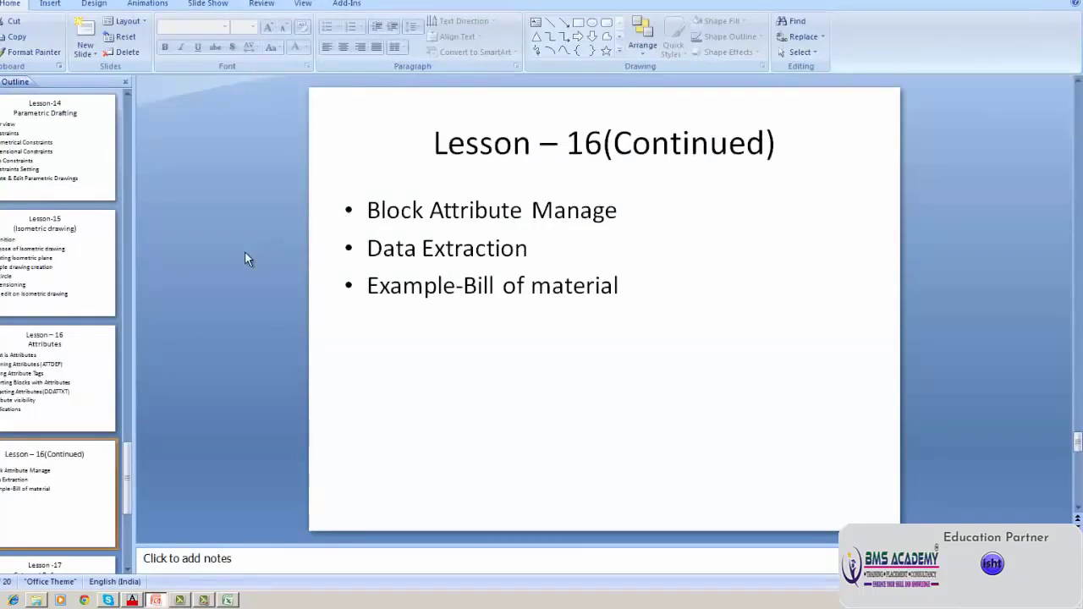
- Page past the Lesson 16 Attributes slides to the Lesson -17 External Reference slide
left_click(64, 343)
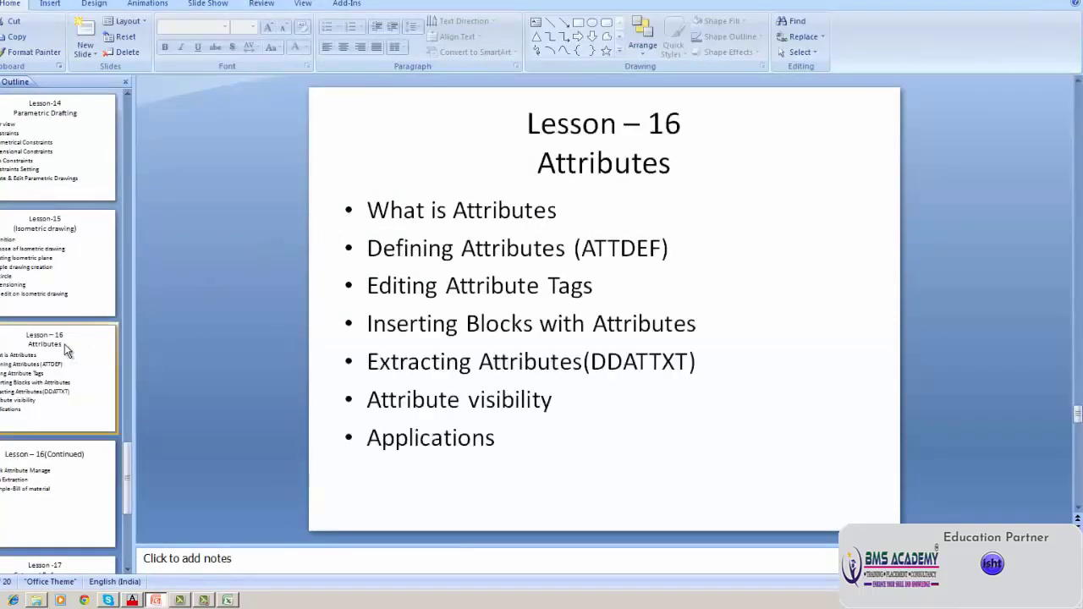
left_click(56, 463)
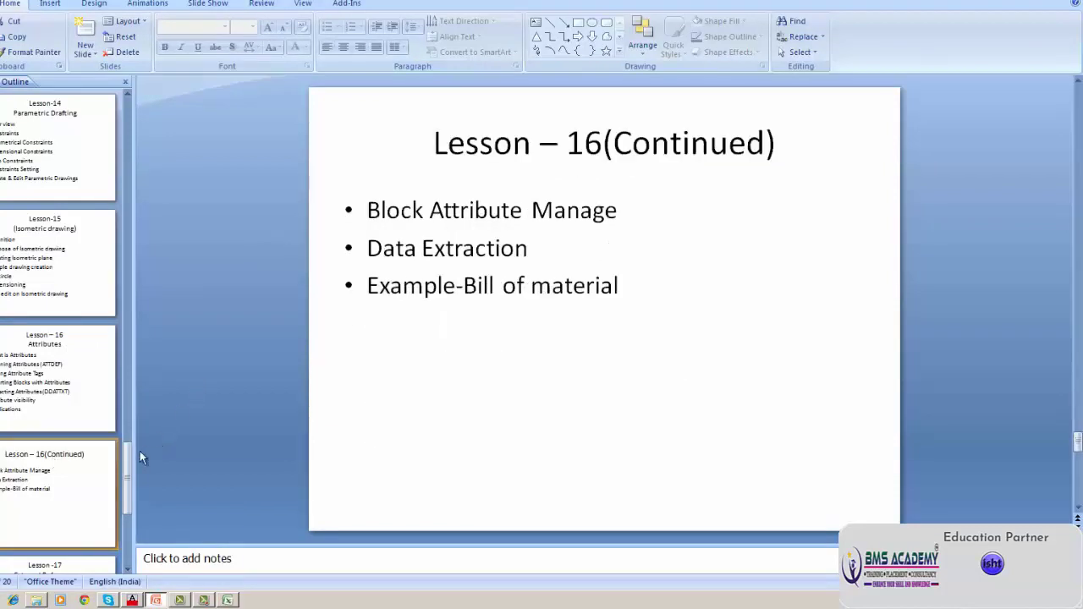
left_click_drag(127, 457, 127, 500)
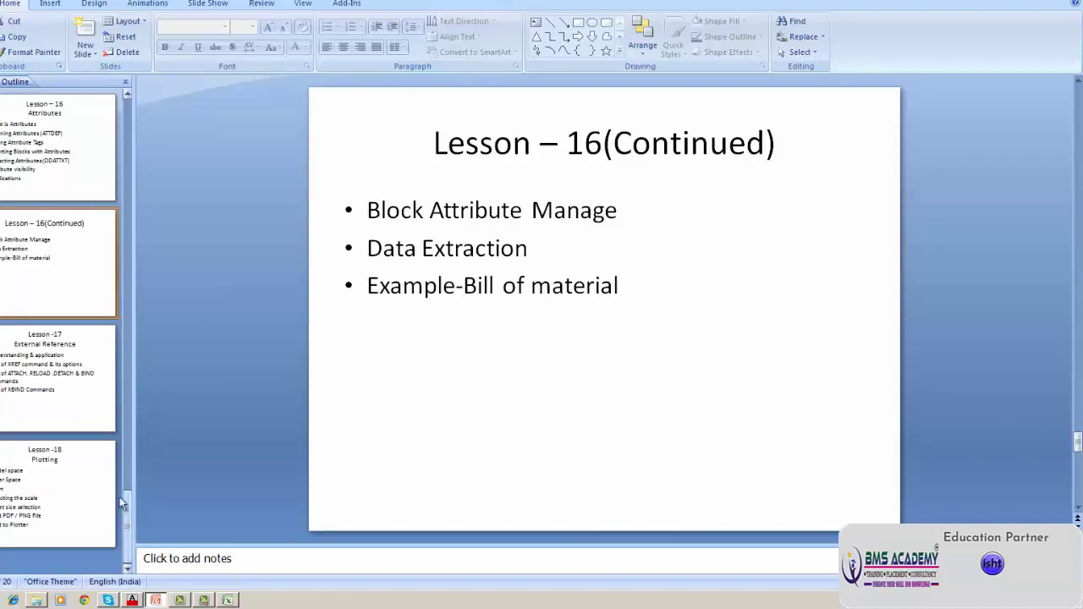
left_click(39, 395)
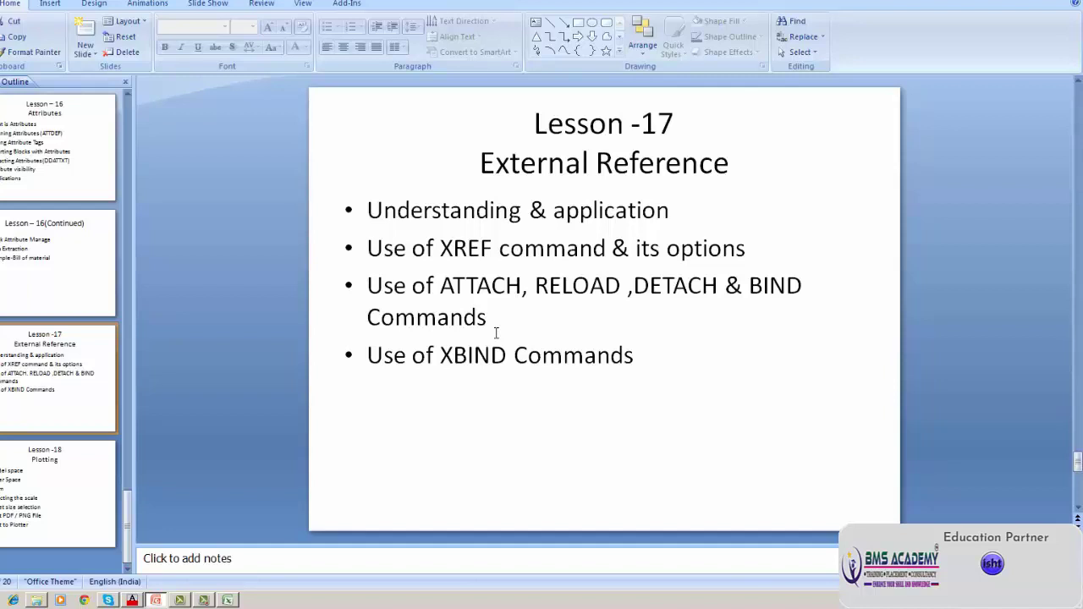
left_click(207, 600)
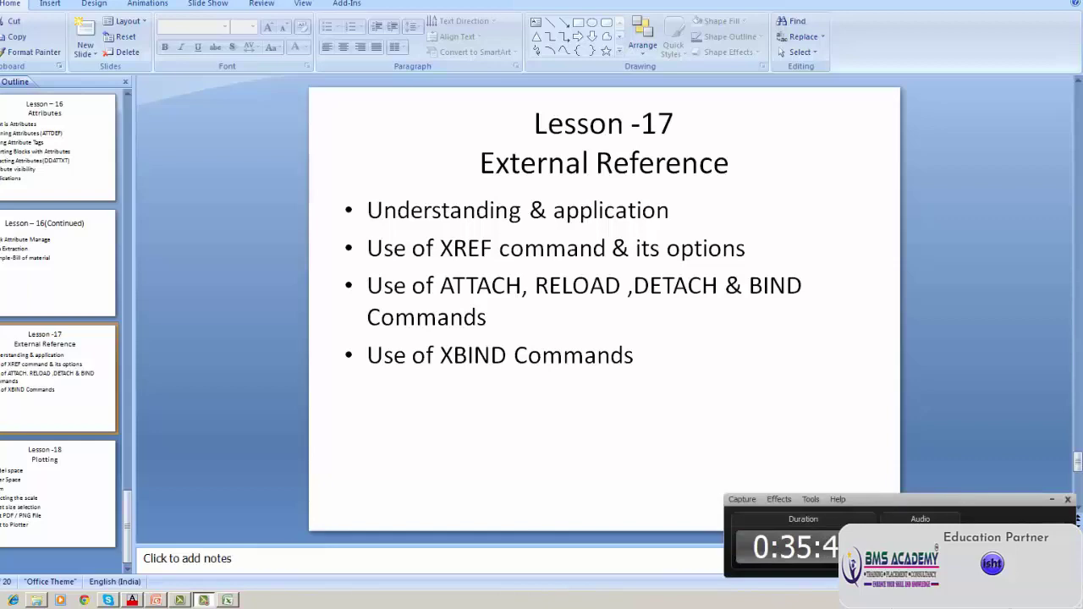